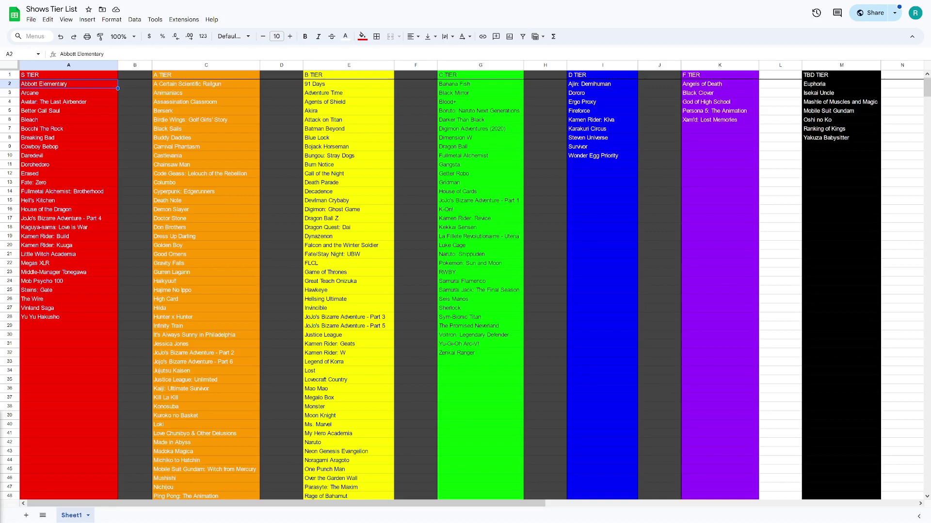
# Search the sheet for "attack on", clear the query and close the search.
pyautogui.click(206, 272)
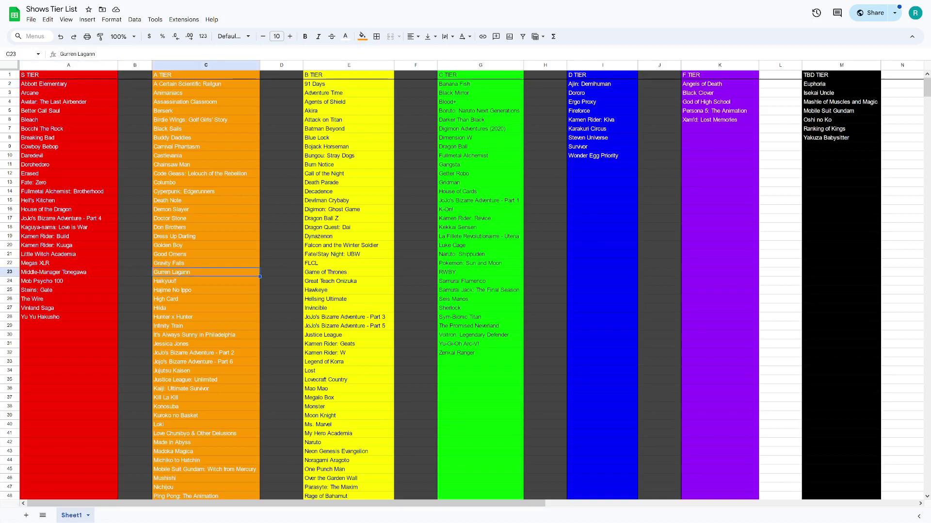
pyautogui.hotkey('ctrl', 'f')
pyautogui.write('attack on')
pyautogui.hotkey('ctrl', 'a')
pyautogui.press('BackSpace')
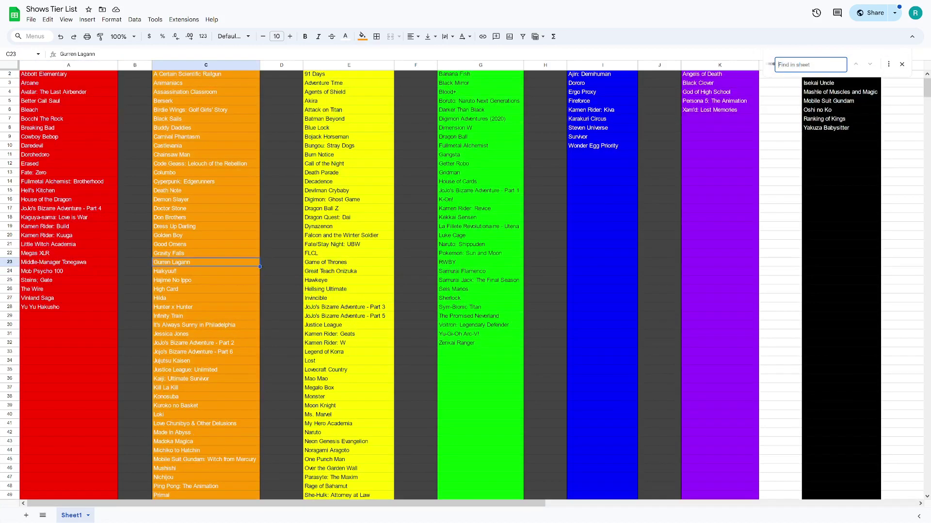
pyautogui.press('Escape')
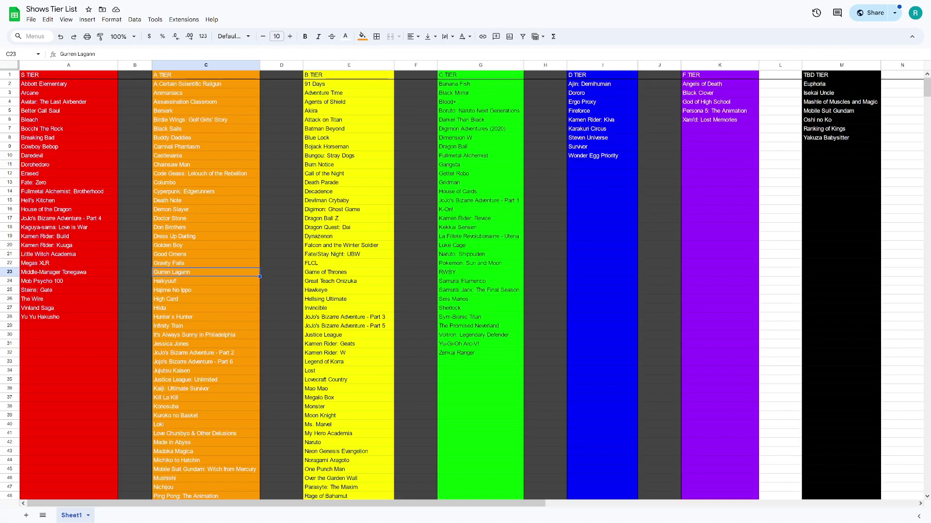
pyautogui.click(69, 254)
pyautogui.click(69, 326)
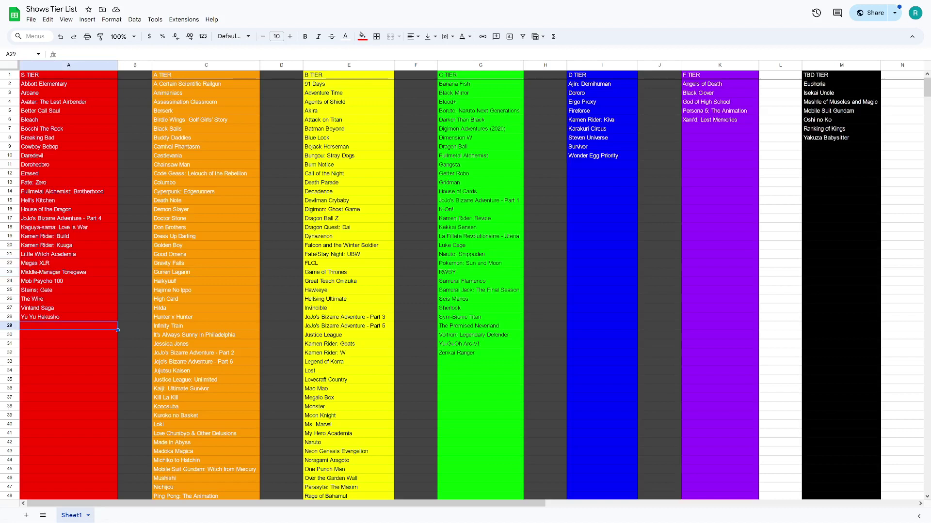
pyautogui.click(69, 120)
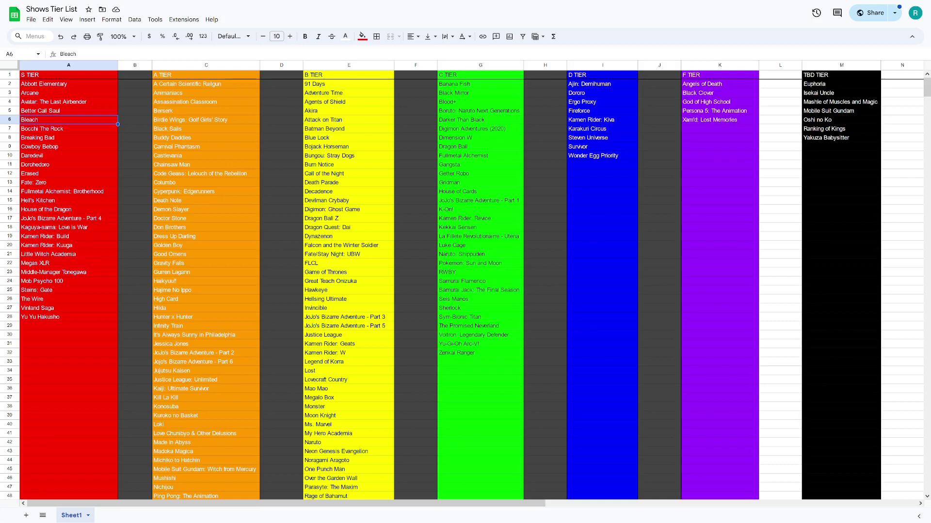
# Look through the tier columns down to the end of the show lists.
pyautogui.scroll(-3, 465, 285)
pyautogui.scroll(3, 465, 285)
pyautogui.click(135, 281)
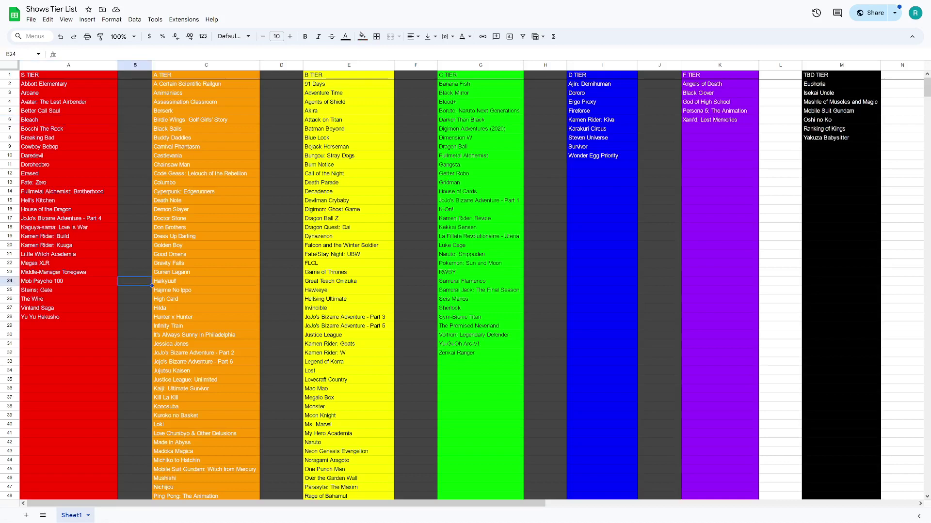
pyautogui.scroll(-10, 465, 285)
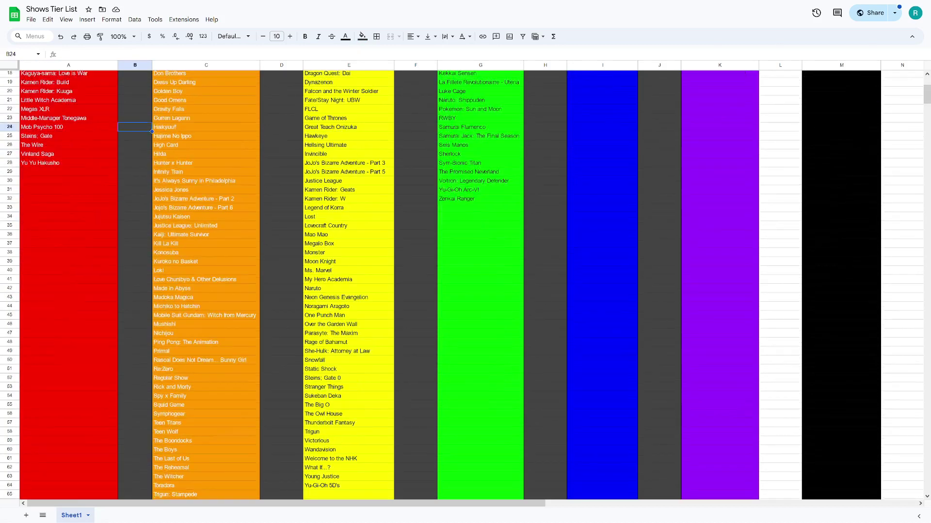
pyautogui.scroll(10, 465, 285)
pyautogui.scroll(-2, 465, 285)
pyautogui.scroll(-8, 465, 285)
pyautogui.scroll(12, 465, 285)
pyautogui.click(206, 173)
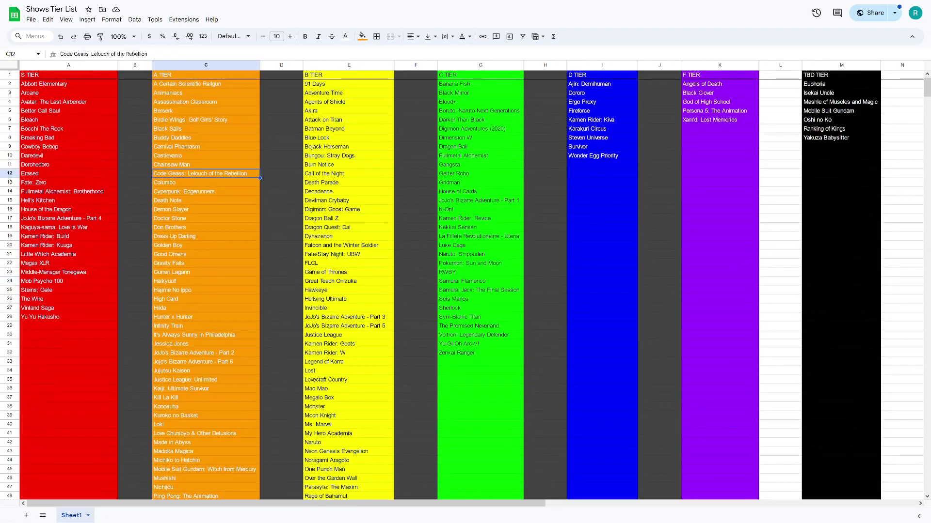
pyautogui.moveTo(135, 272); pyautogui.dragTo(135, 192)
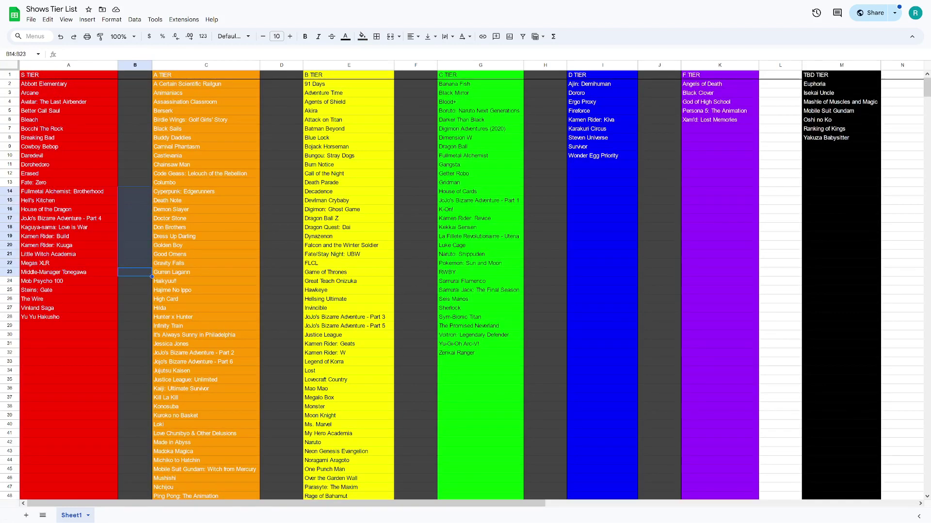
pyautogui.click(134, 192)
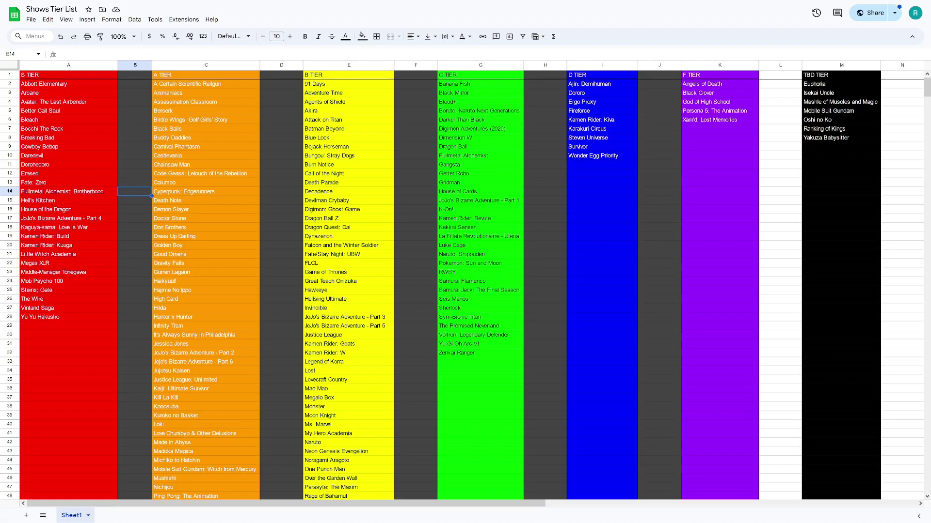
pyautogui.click(135, 200)
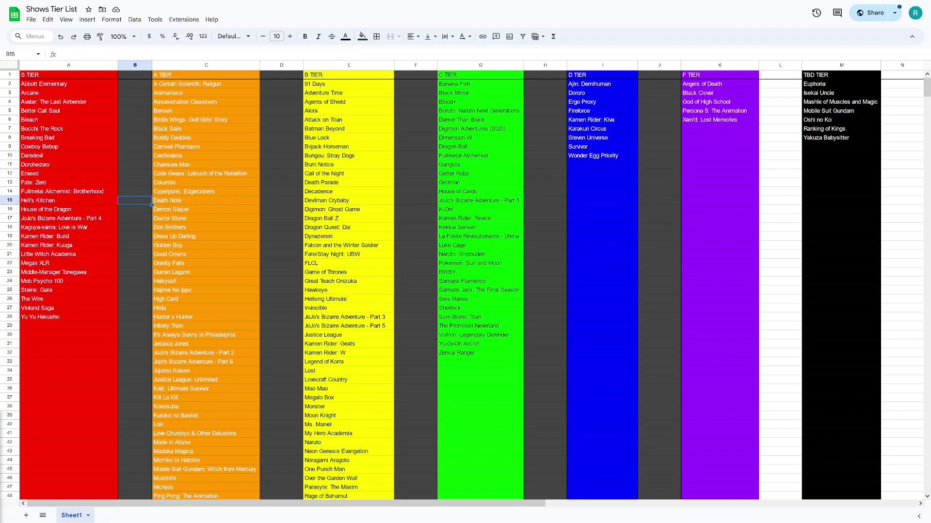
# Enter Euphoria in the first empty cell below the B TIER list, E65.
pyautogui.click(841, 84)
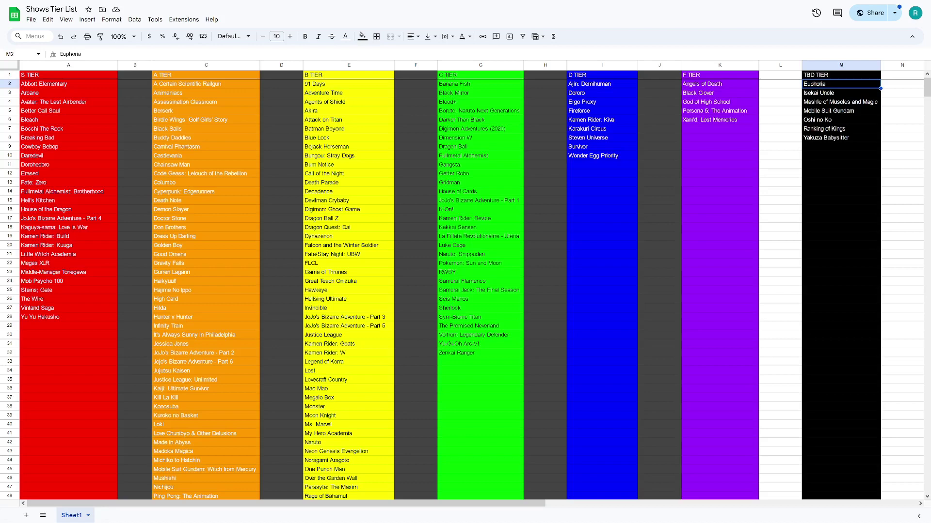
pyautogui.scroll(-6, 466, 286)
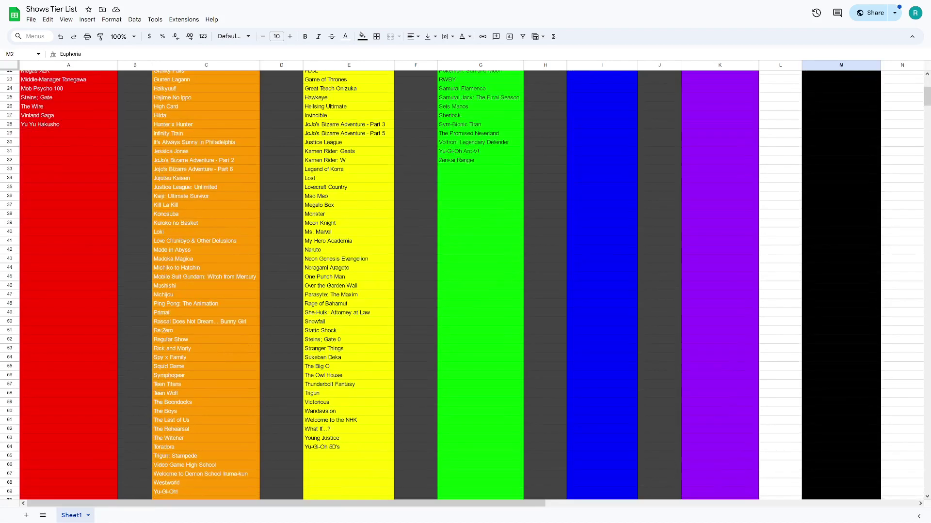
pyautogui.scroll(6, 465, 286)
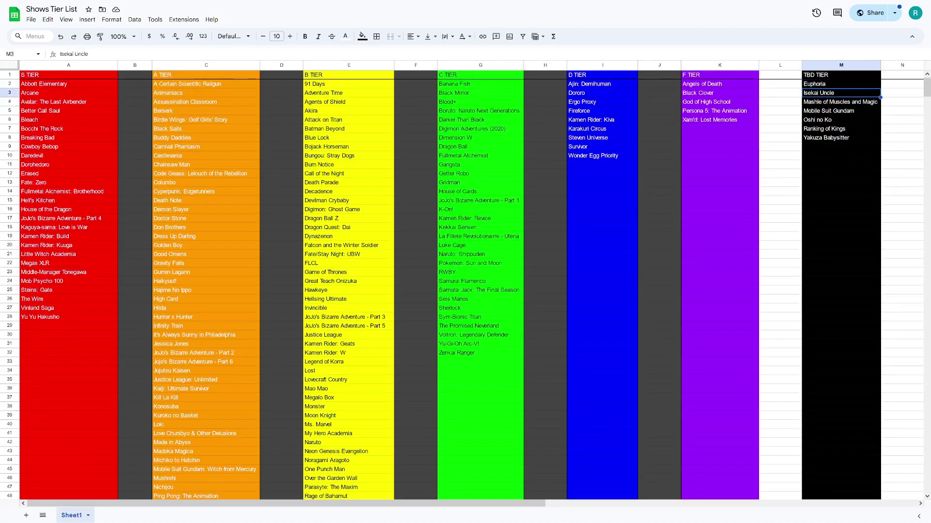
pyautogui.scroll(-11, 465, 286)
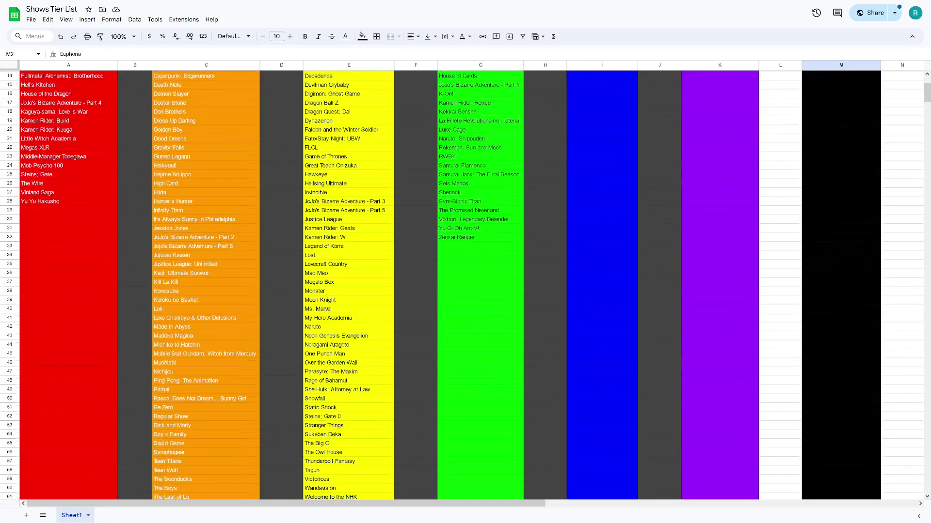
pyautogui.scroll(11, 466, 286)
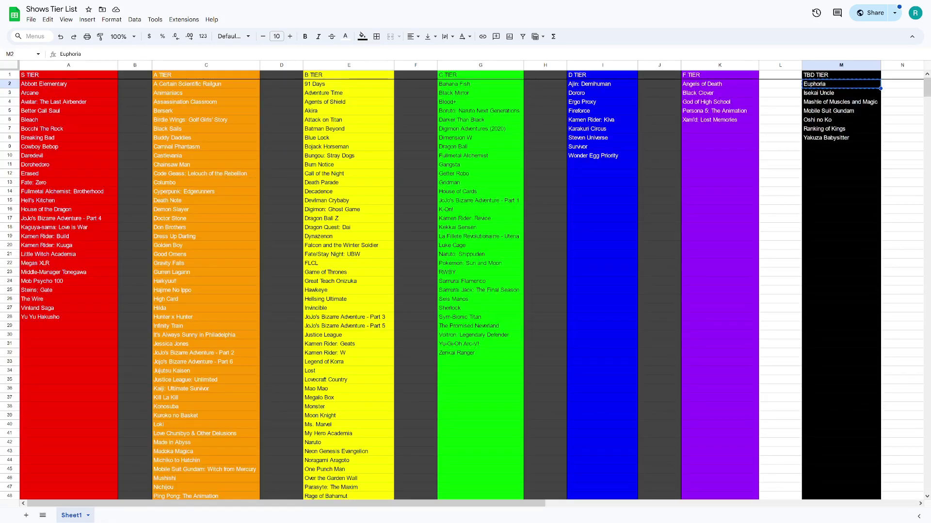
pyautogui.scroll(-11, 465, 286)
pyautogui.click(348, 341)
pyautogui.scroll(1, 465, 286)
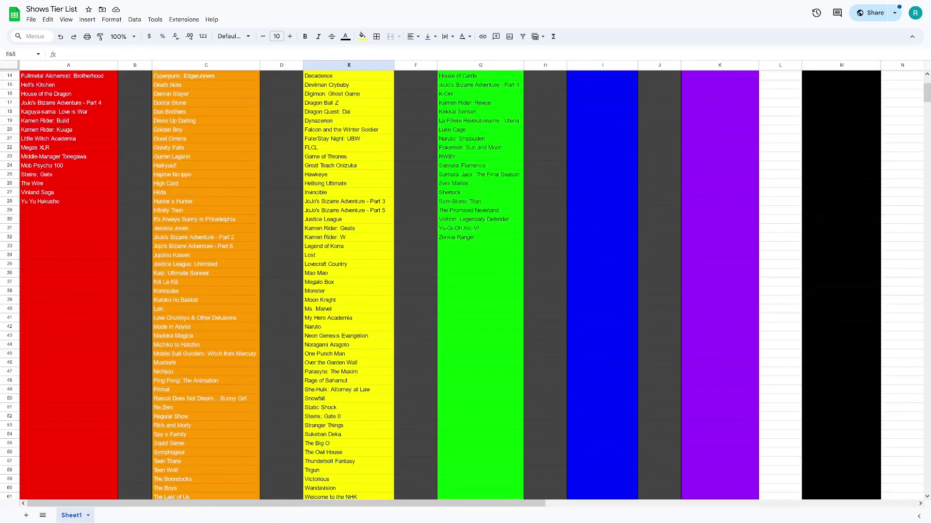
pyautogui.write('E')
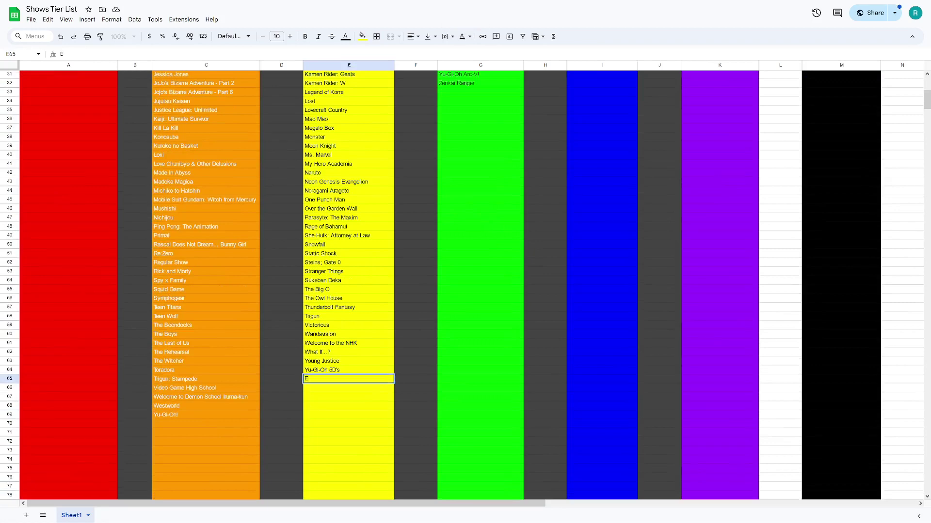
pyautogui.write('uphori')
pyautogui.scroll(10, 465, 286)
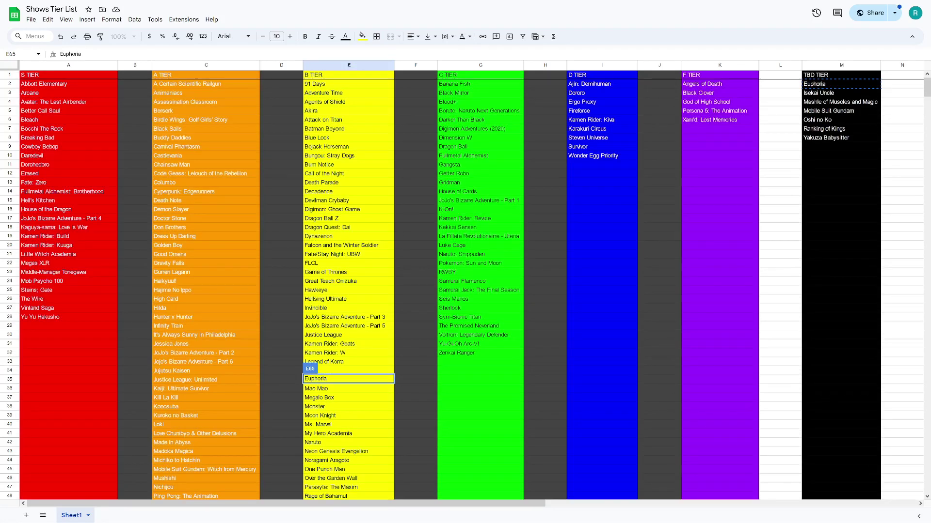
# Clear Euphoria from the TBD TIER column.
pyautogui.click(841, 84)
pyautogui.press('Delete')
pyautogui.click(840, 93)
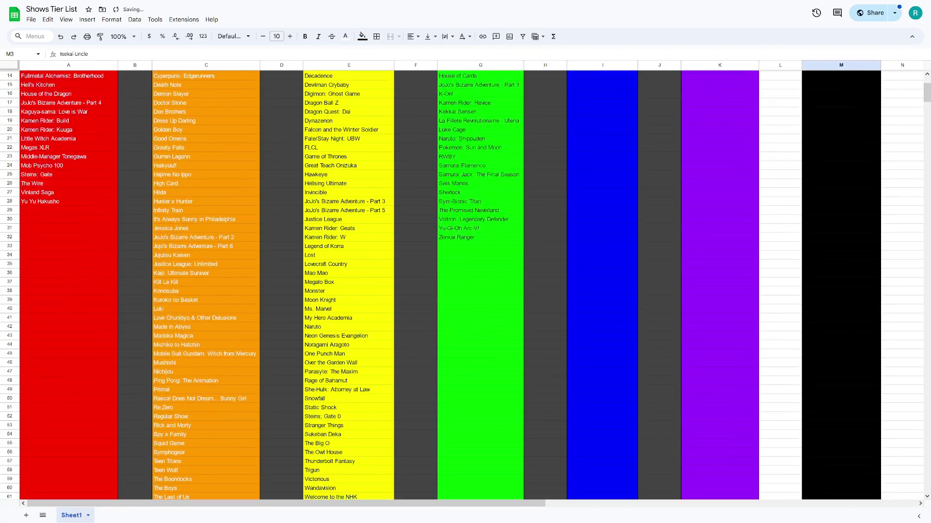
pyautogui.click(349, 92)
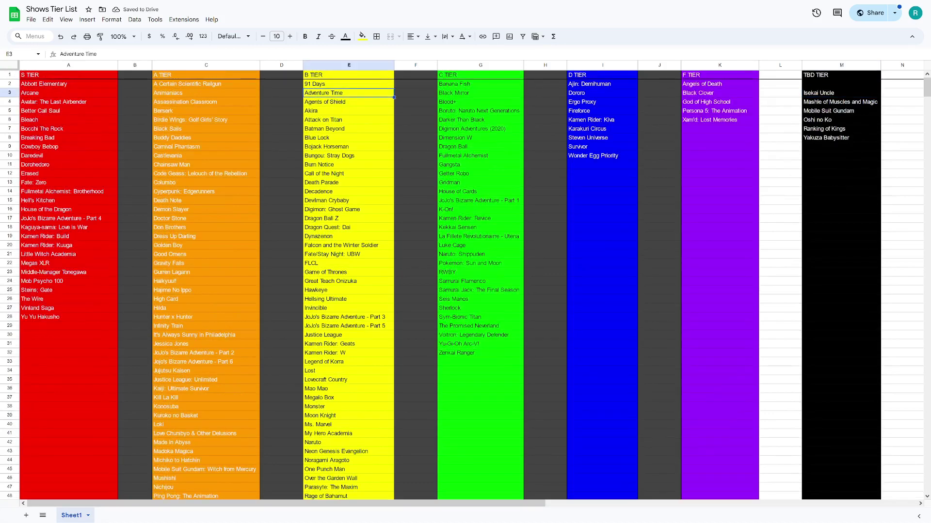
pyautogui.click(281, 65)
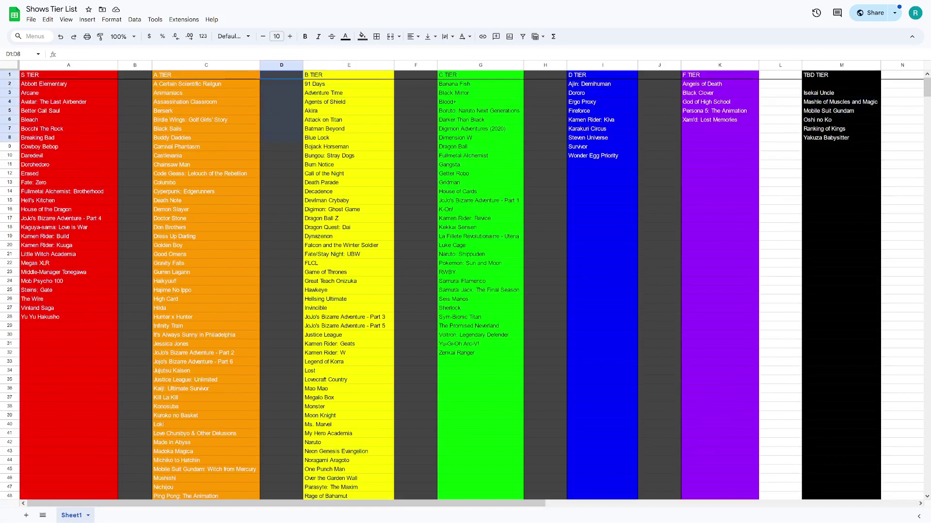
pyautogui.click(282, 236)
pyautogui.click(281, 272)
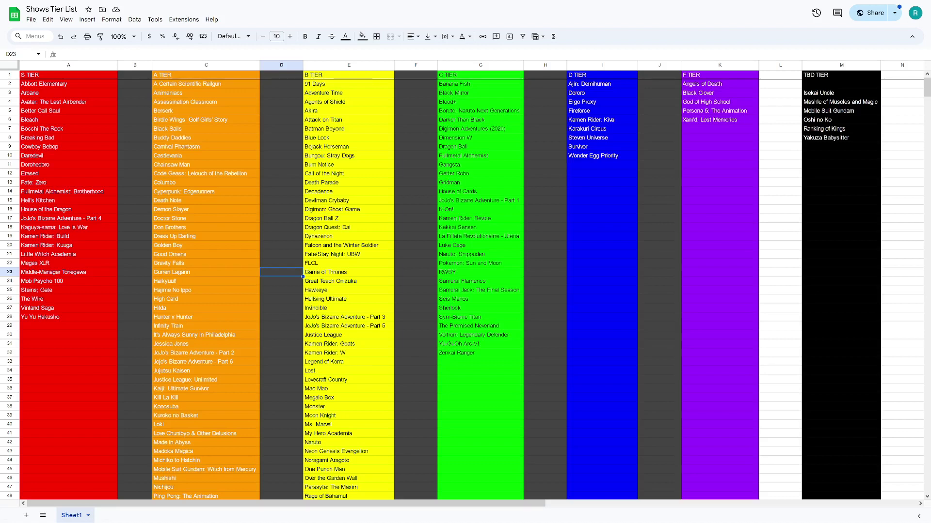
pyautogui.click(206, 263)
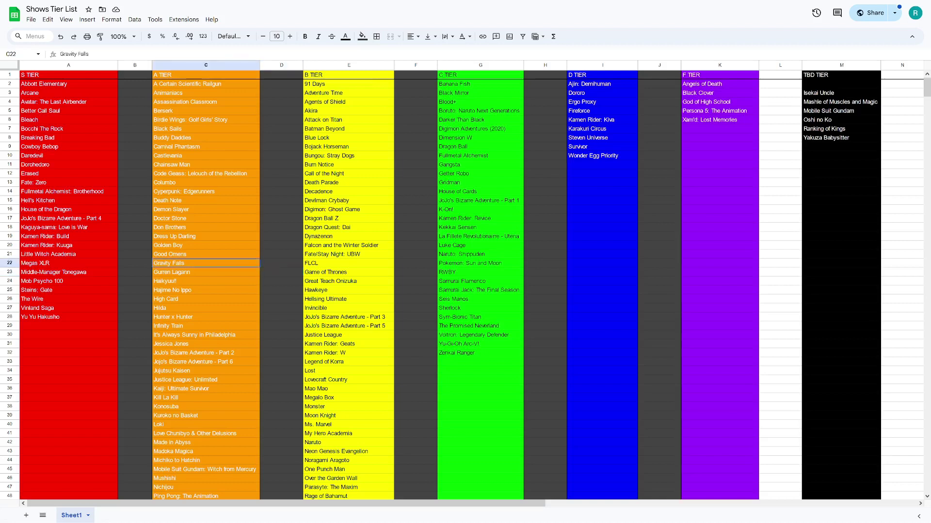
pyautogui.click(69, 200)
pyautogui.press('Down')
pyautogui.press('Up')
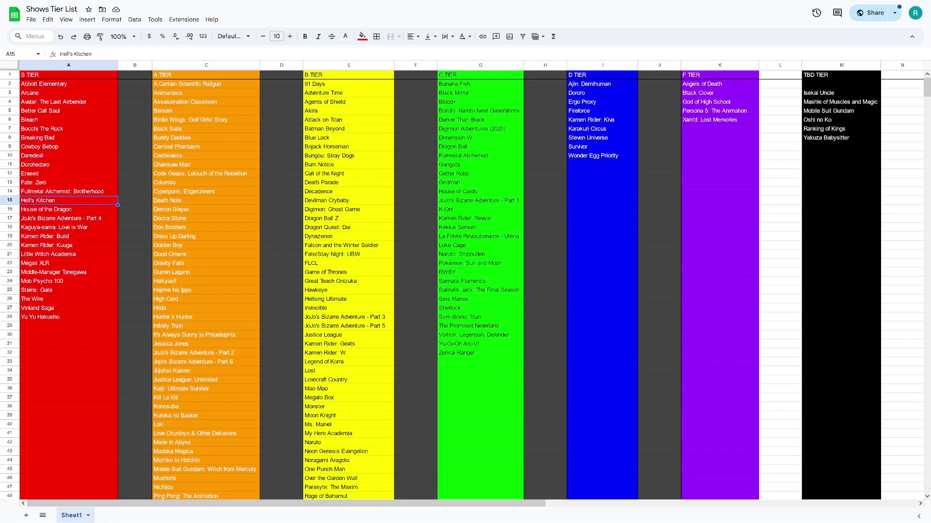
pyautogui.click(68, 380)
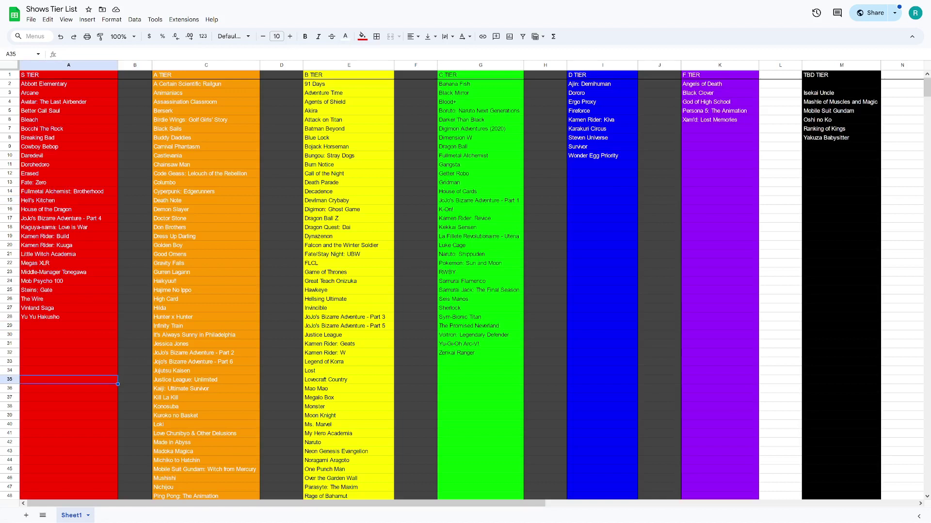
pyautogui.click(69, 425)
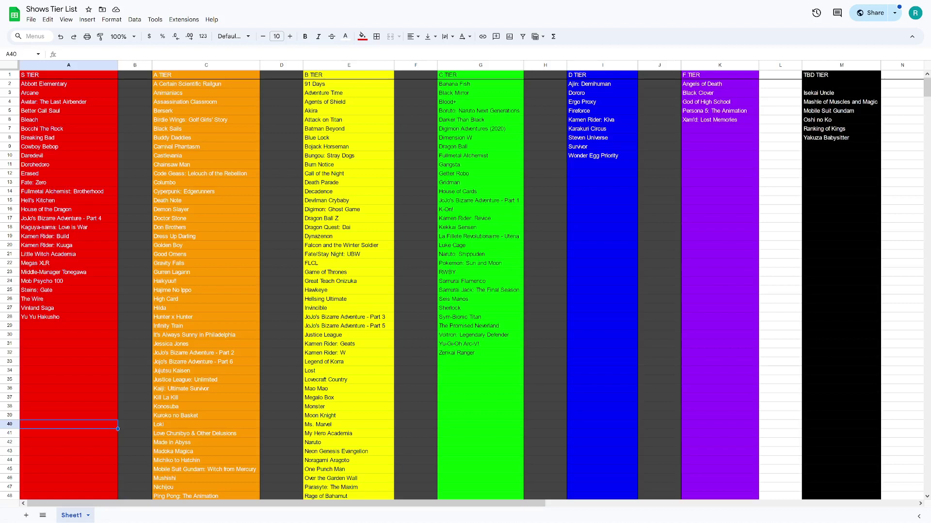
# Move Hell's Kitchen from the S TIER column to the first empty cell of the A TIER list, C70.
pyautogui.click(68, 200)
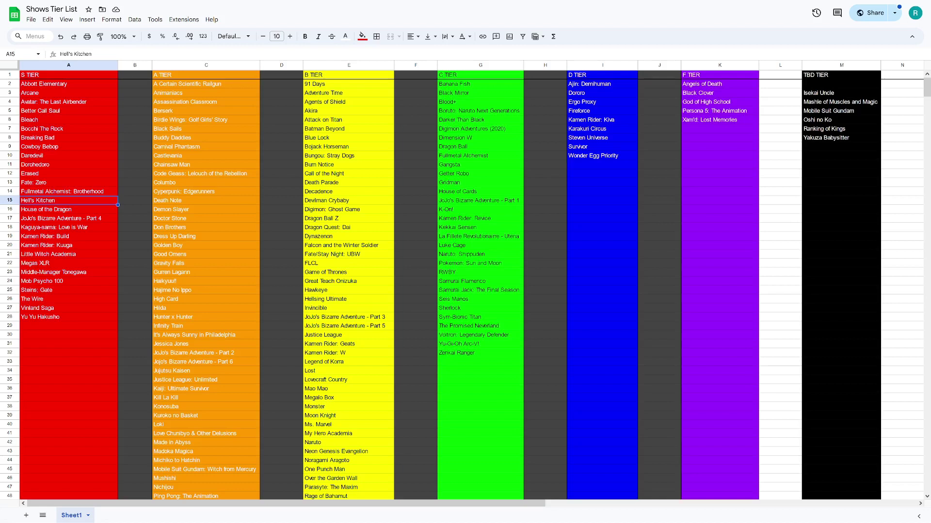
pyautogui.press('Delete')
pyautogui.scroll(-10, 466, 286)
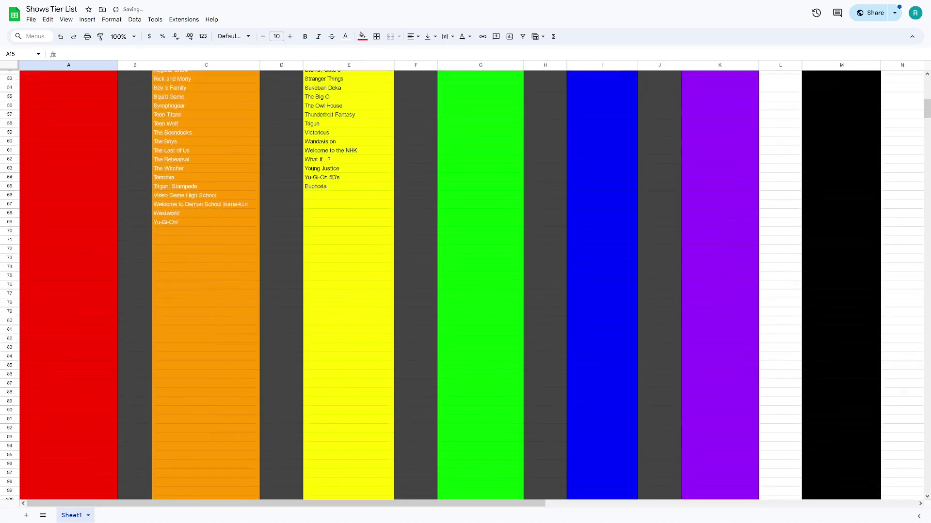
pyautogui.click(206, 231)
pyautogui.write("Hell's Kitchen")
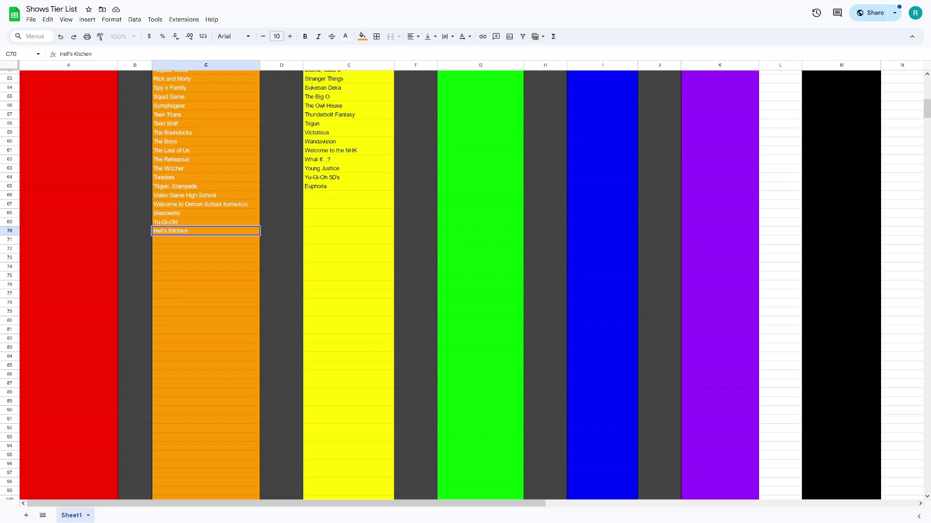
pyautogui.scroll(3, 465, 286)
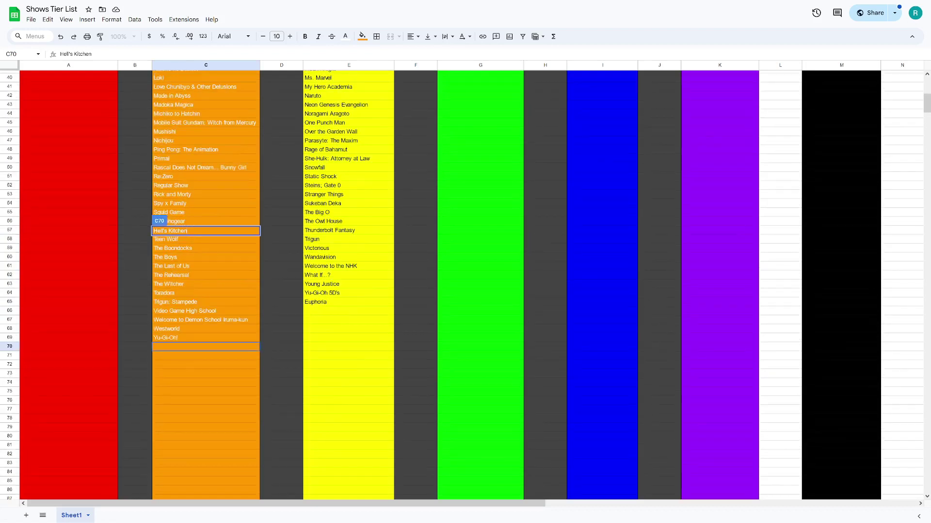
pyautogui.scroll(-3, 465, 286)
pyautogui.click(206, 348)
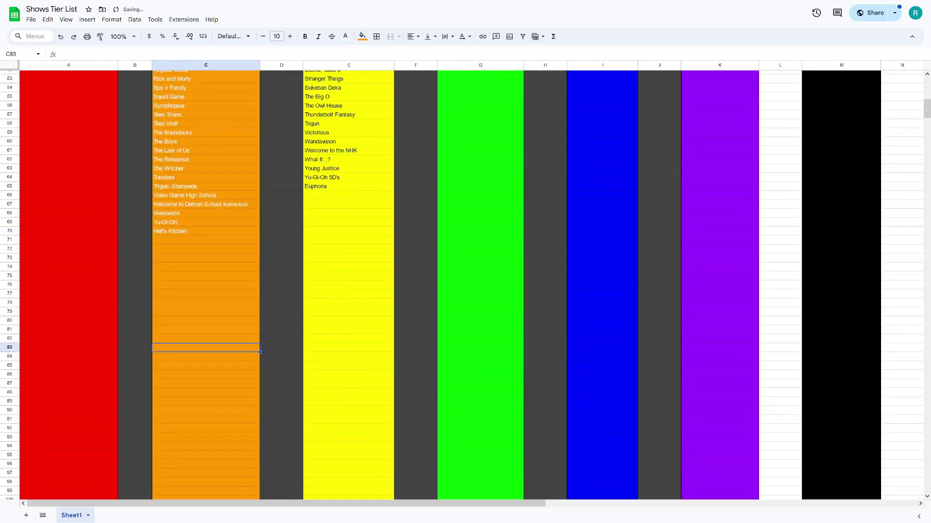
pyautogui.click(206, 231)
pyautogui.click(206, 240)
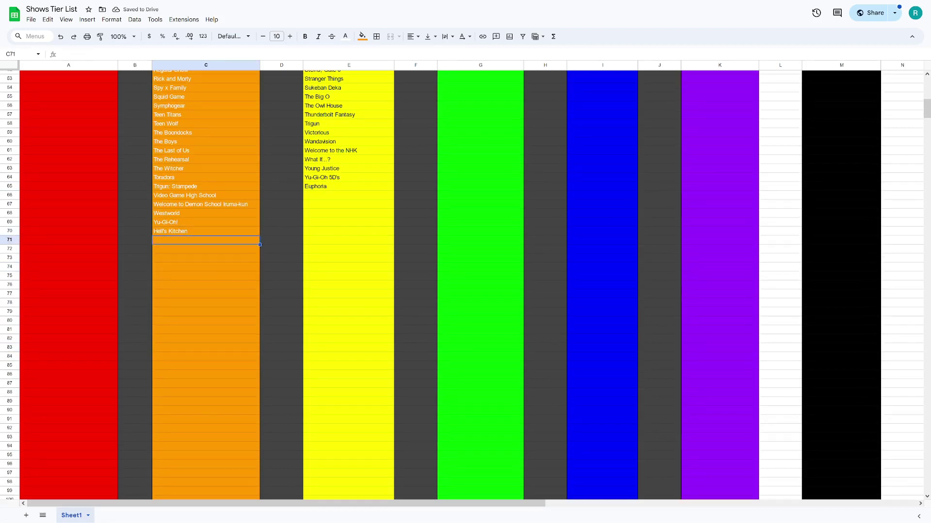
pyautogui.scroll(3, 465, 286)
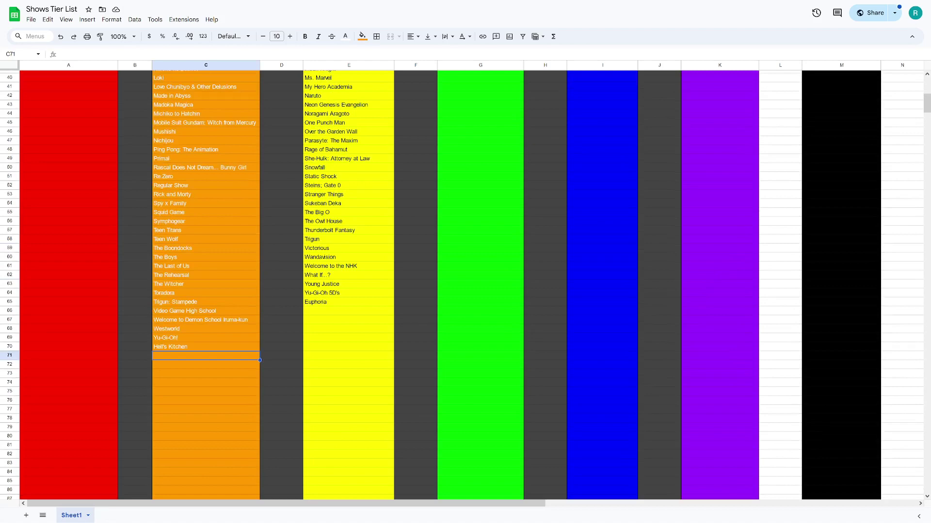
pyautogui.press('Up')
pyautogui.scroll(10, 465, 285)
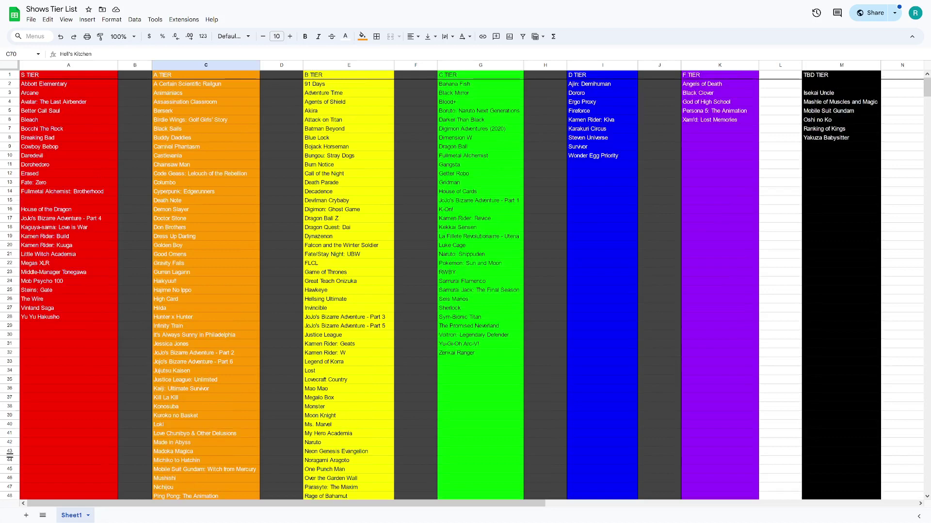
pyautogui.scroll(-10, 466, 286)
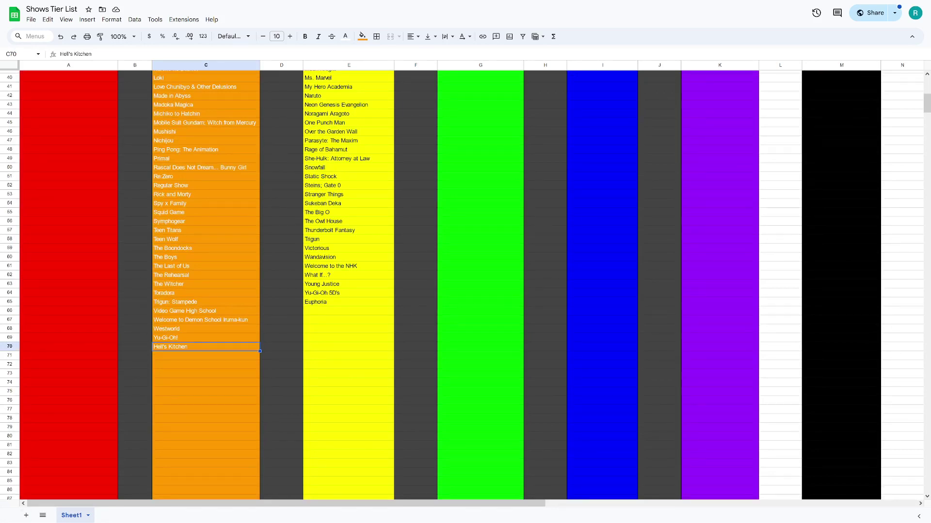
pyautogui.scroll(10, 465, 286)
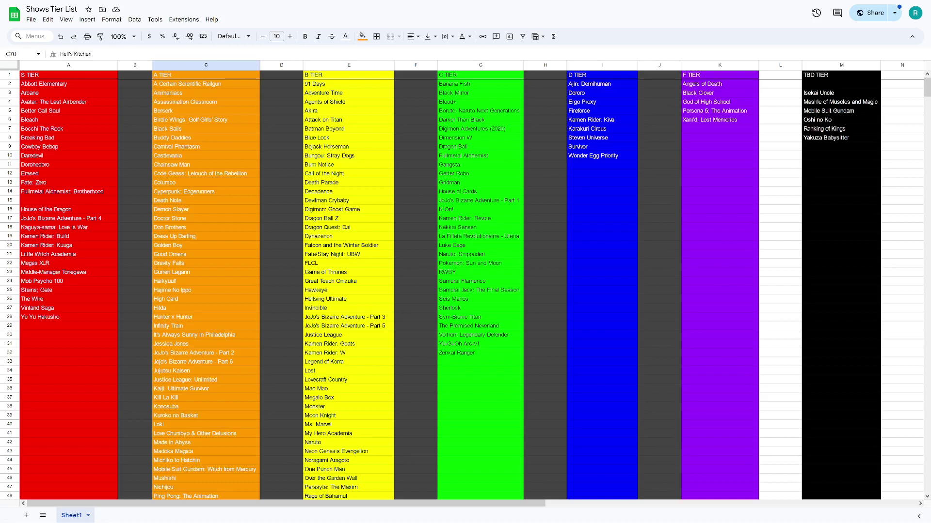
pyautogui.click(206, 299)
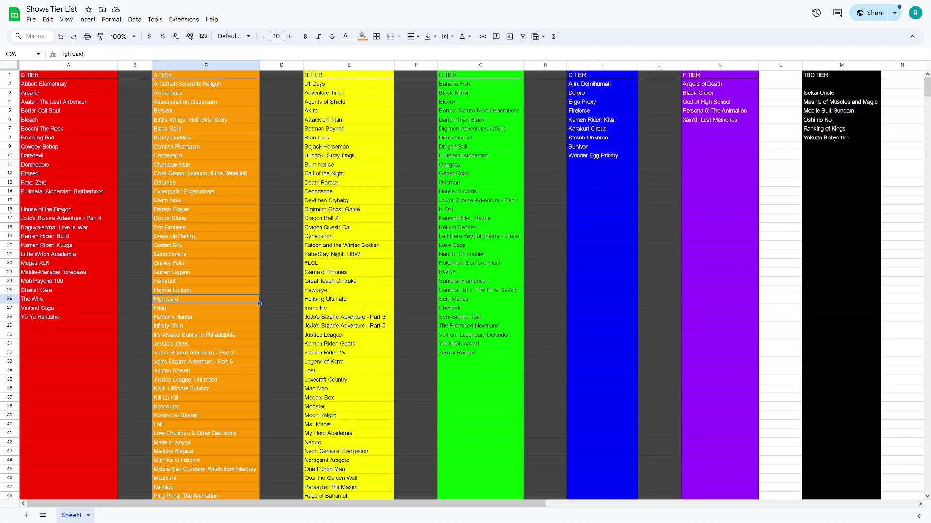
pyautogui.click(281, 299)
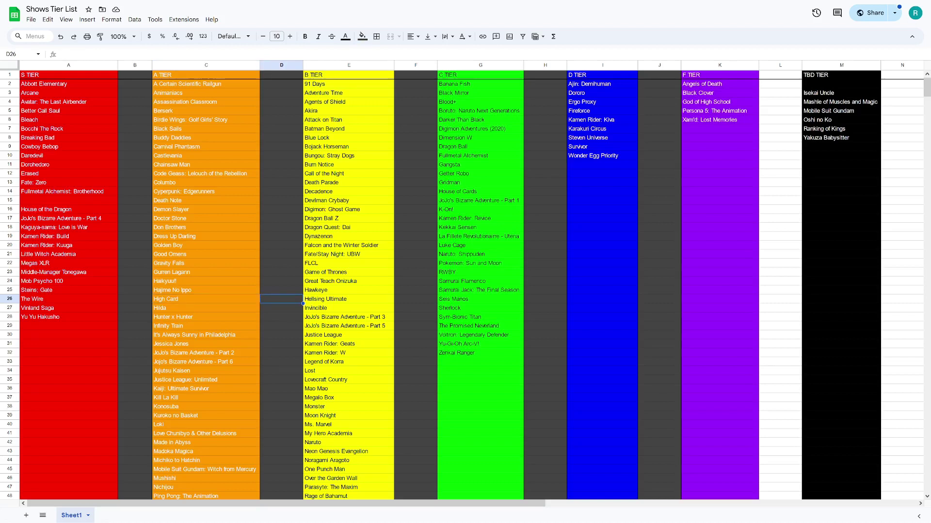
pyautogui.click(416, 299)
pyautogui.click(544, 299)
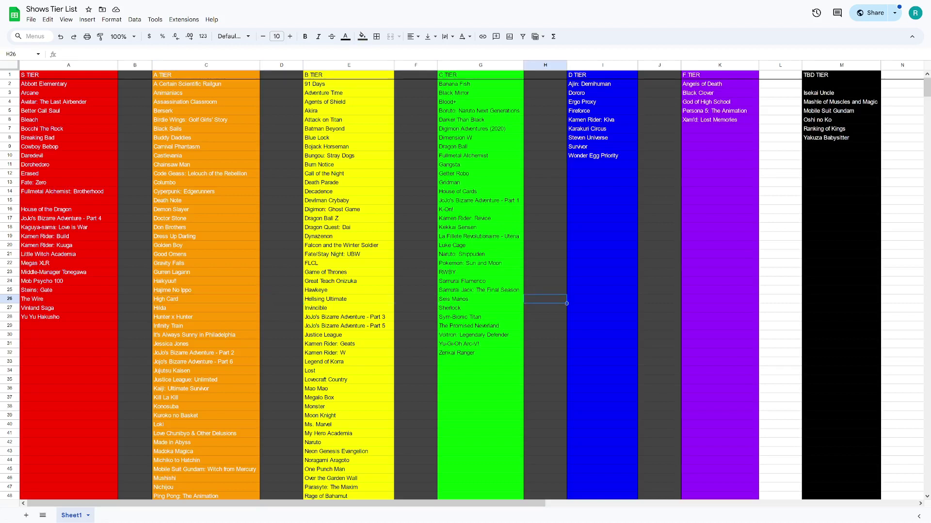
pyautogui.click(659, 299)
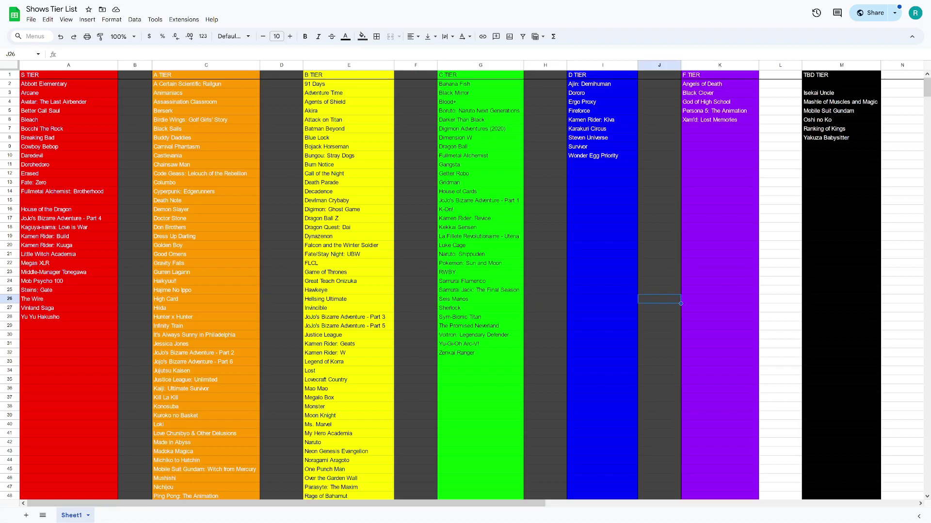
# Move High Card from the A TIER column to the first empty cell of the B TIER list, E66.
pyautogui.click(205, 300)
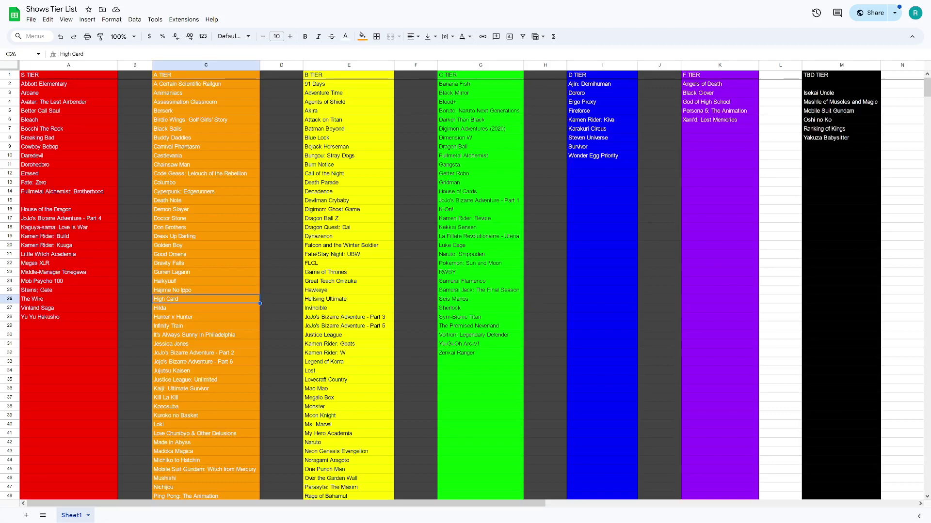
pyautogui.scroll(-4, 465, 286)
pyautogui.scroll(4, 465, 286)
pyautogui.press('Delete')
pyautogui.scroll(-6, 465, 286)
pyautogui.scroll(-1, 465, 286)
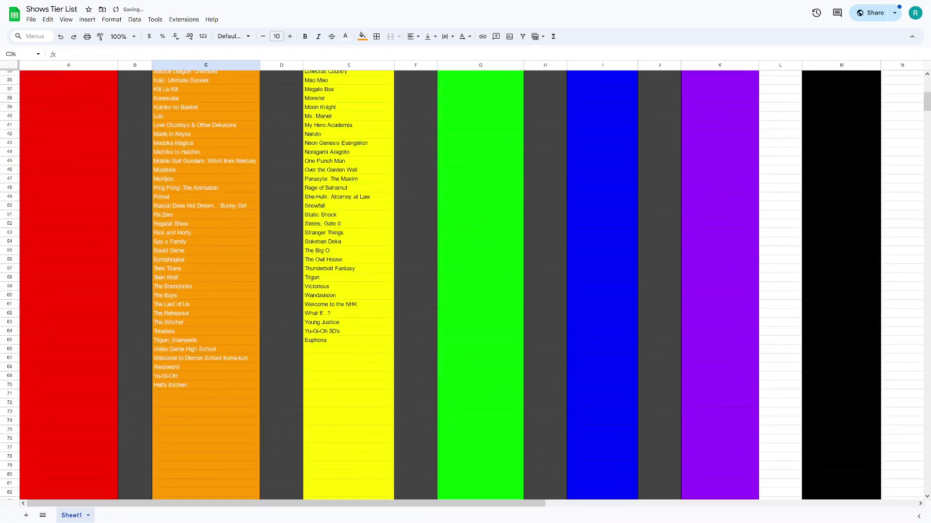
pyautogui.click(348, 349)
pyautogui.write('High Card')
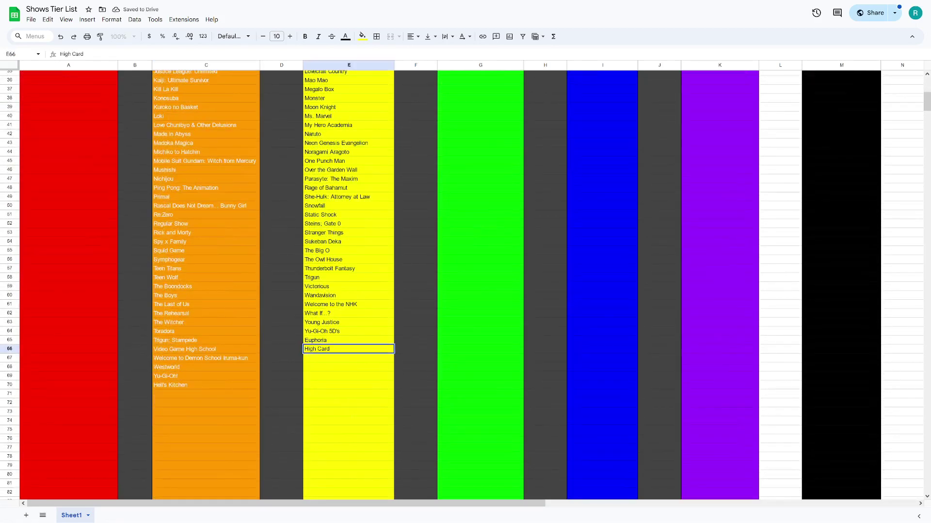
pyautogui.click(206, 340)
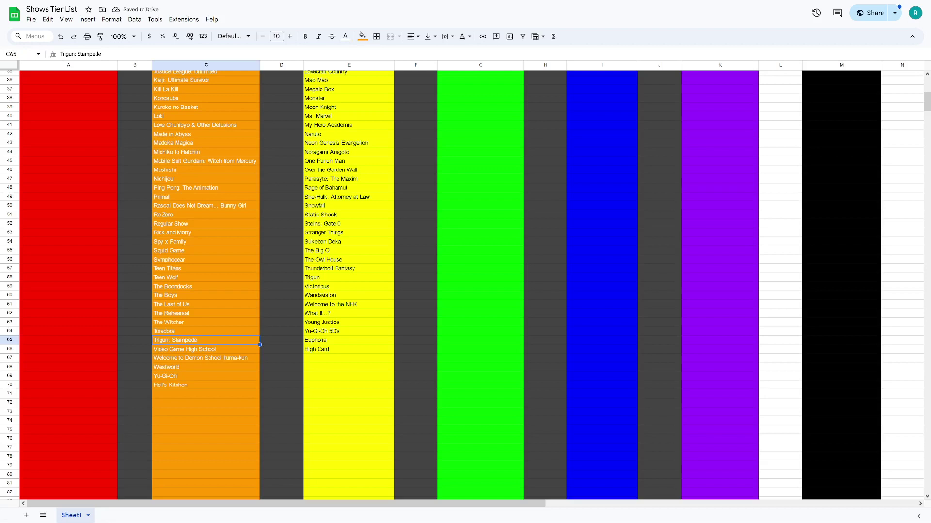
# Review the A TIER and B TIER shows around Hilda, Hunter x Hunter and Invincible.
pyautogui.click(281, 340)
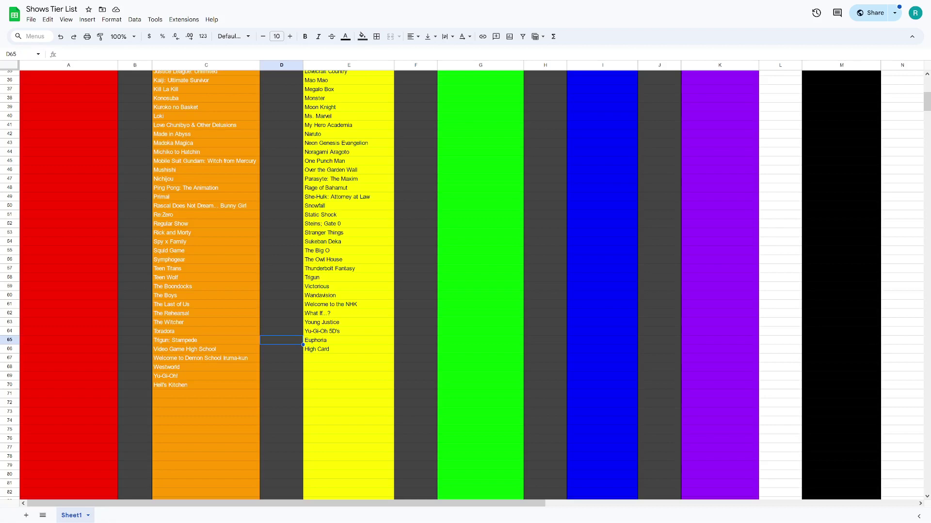
pyautogui.scroll(10, 466, 285)
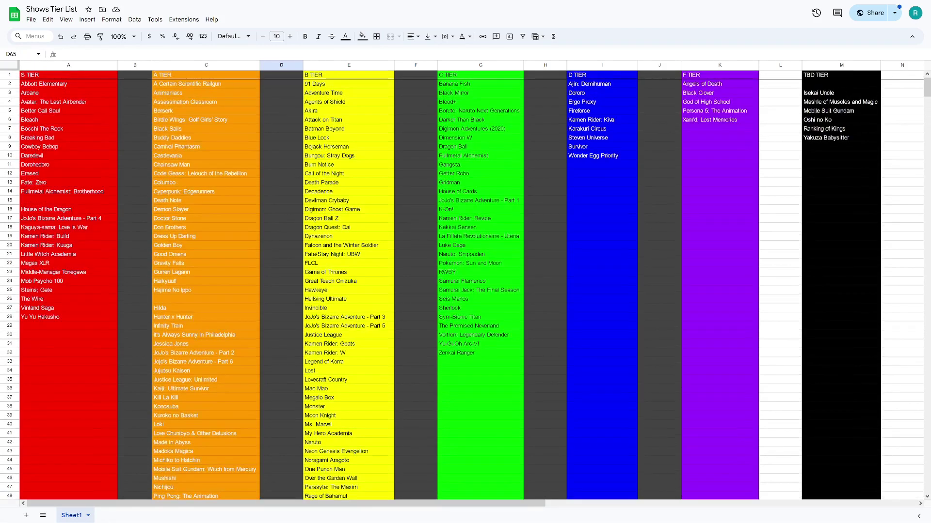
pyautogui.scroll(-2, 465, 285)
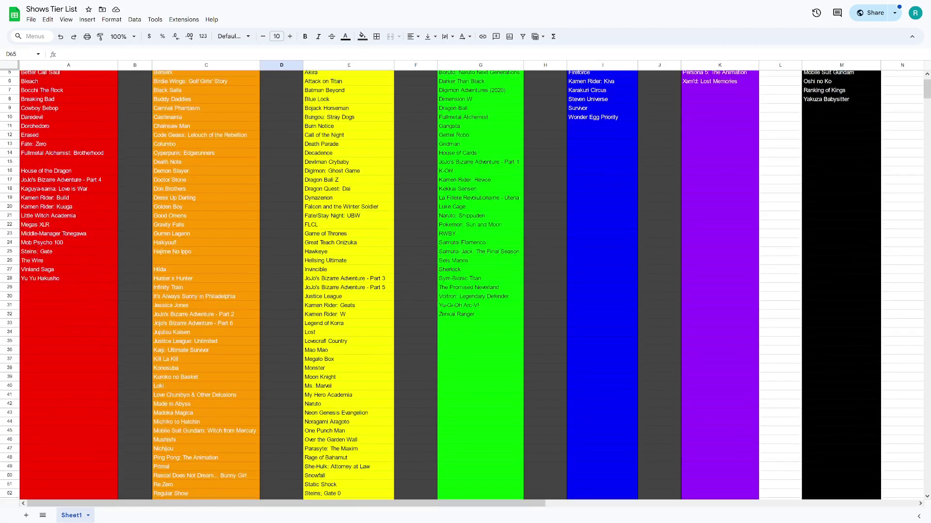
pyautogui.click(315, 269)
pyautogui.scroll(2, 316, 269)
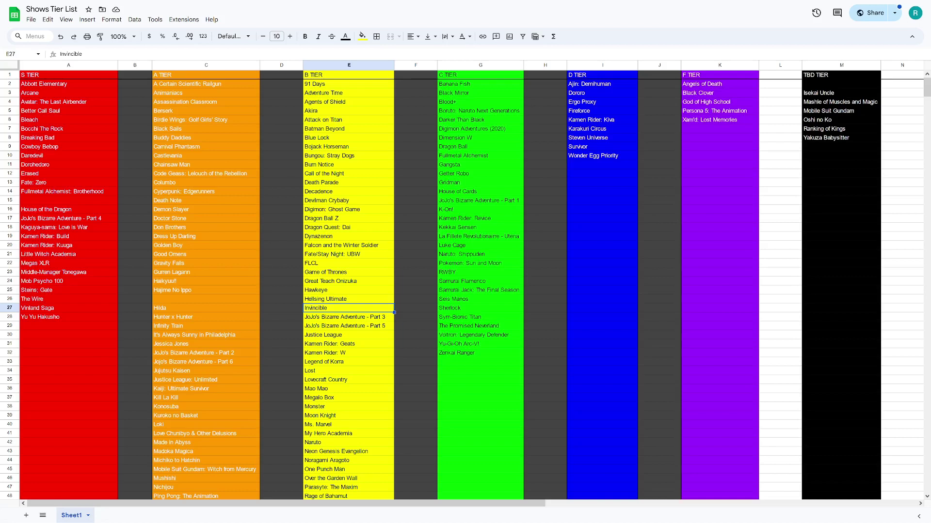
pyautogui.click(281, 299)
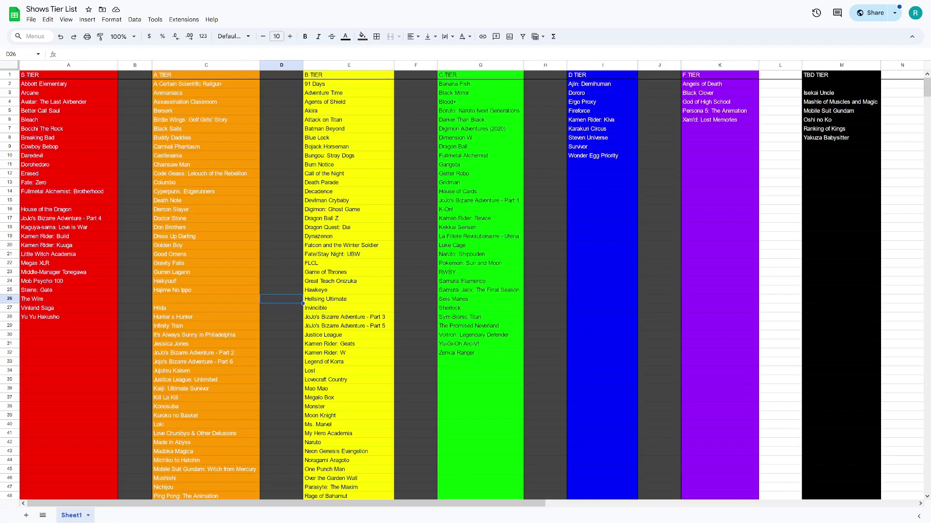
pyautogui.press('Down')
pyautogui.click(281, 317)
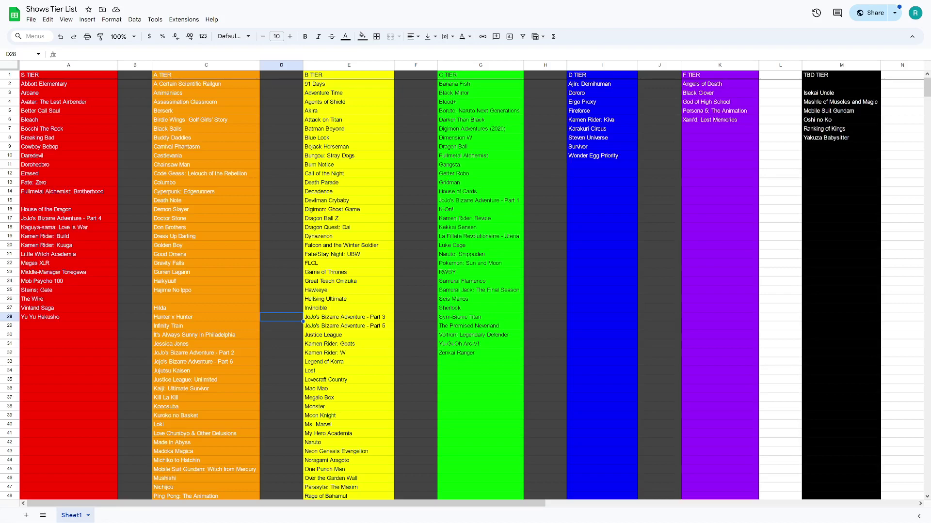
# Move Jujutsu Kaisen from the A TIER column to the empty cell A15 in the S TIER column.
pyautogui.scroll(-3, 465, 286)
pyautogui.press('Left')
pyautogui.press('Down')
pyautogui.press('Down')
pyautogui.press('Down')
pyautogui.press('Down')
pyautogui.press('Down')
pyautogui.press('Down')
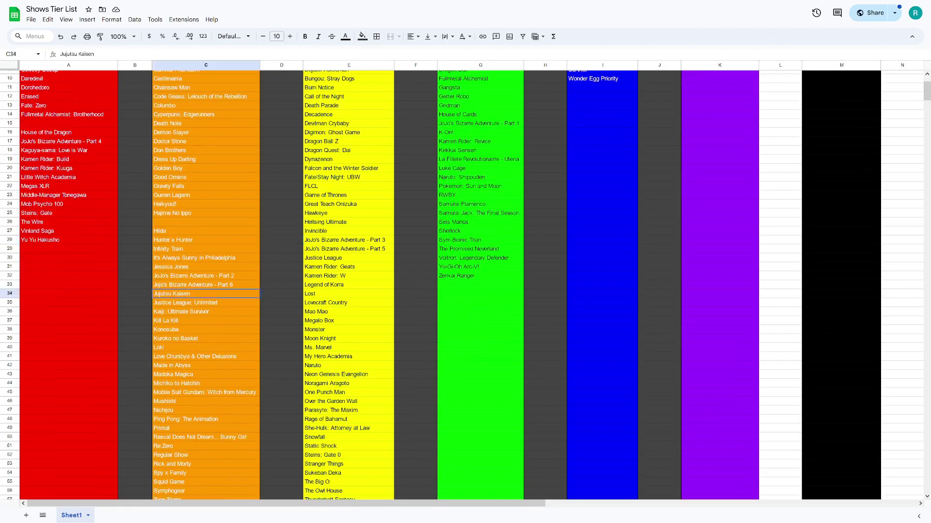
pyautogui.scroll(3, 466, 286)
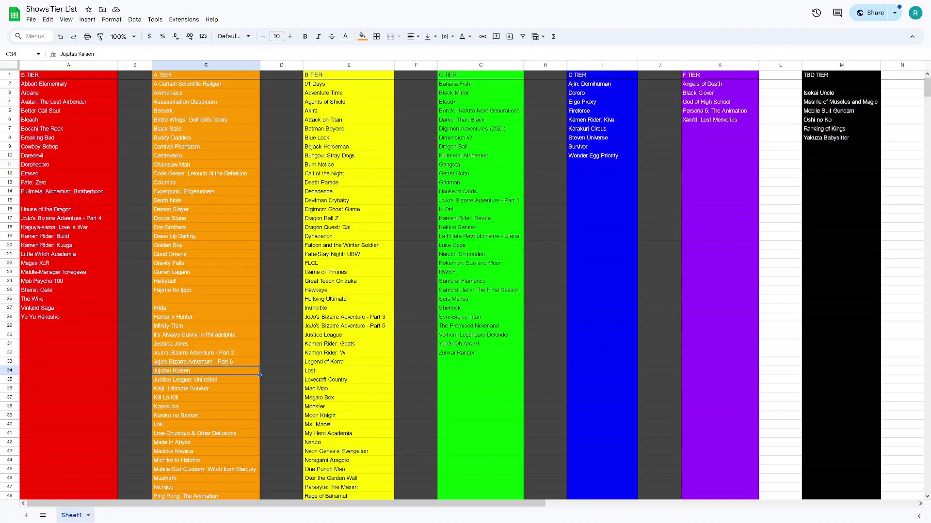
pyautogui.press('Delete')
pyautogui.click(69, 200)
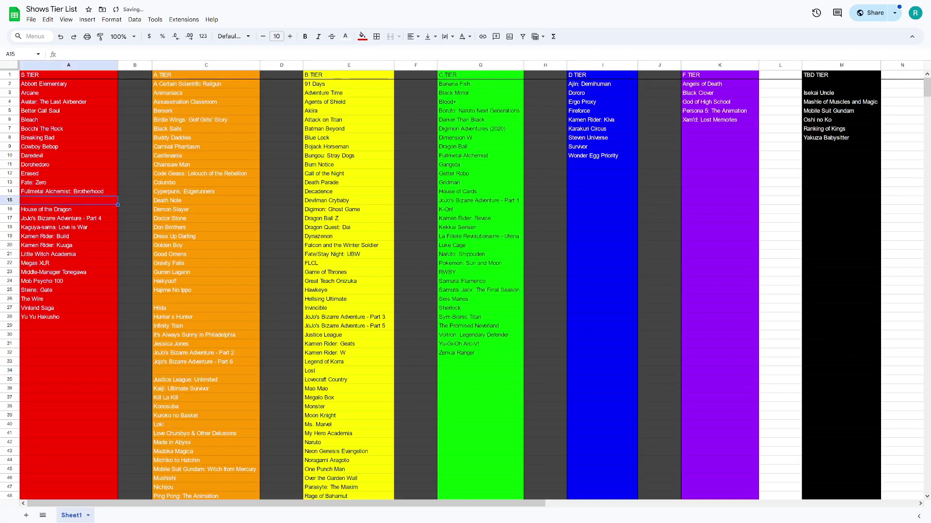
pyautogui.write('Jujutsu')
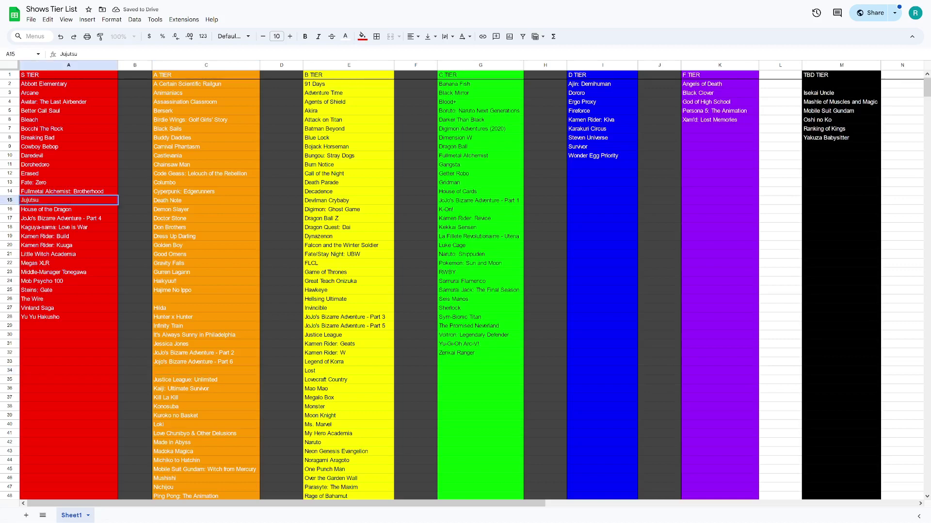
pyautogui.write(' Kaisen')
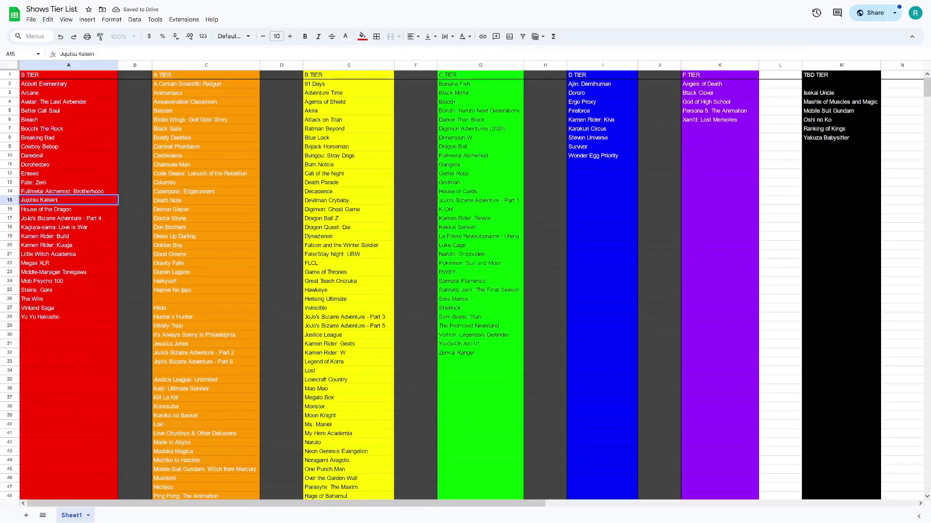
pyautogui.click(205, 353)
pyautogui.press('Down')
pyautogui.press('Down')
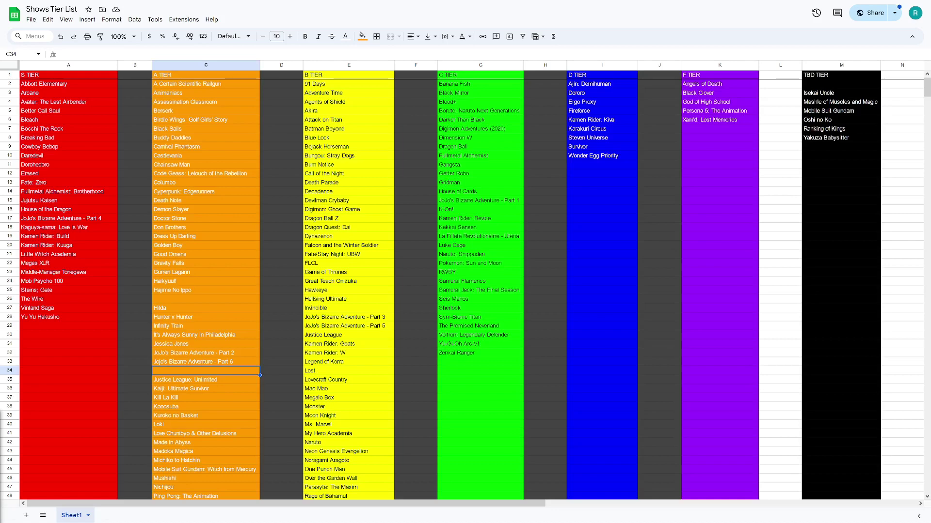
# Move Kamen Rider: Kuuga from the S TIER column to the first empty cell of the A TIER list, C71.
pyautogui.click(68, 245)
pyautogui.scroll(-10, 68, 245)
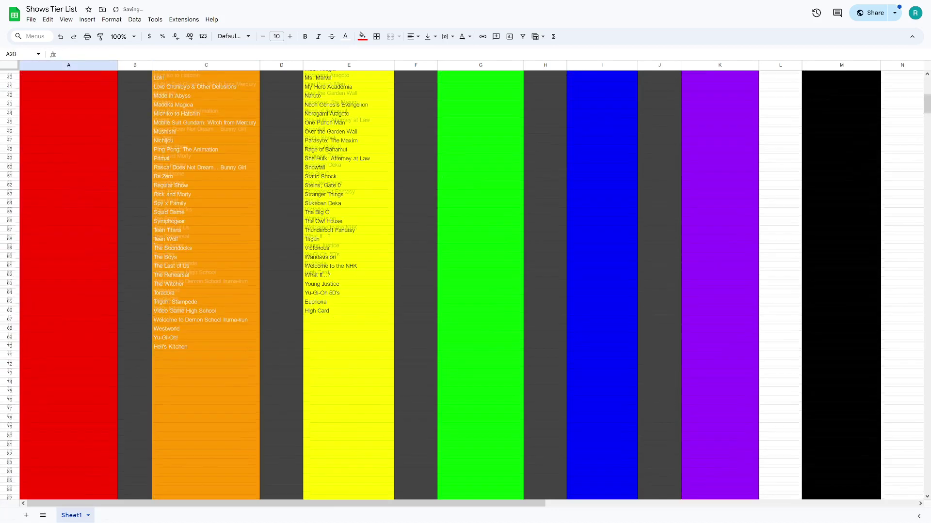
pyautogui.click(205, 278)
pyautogui.write('K')
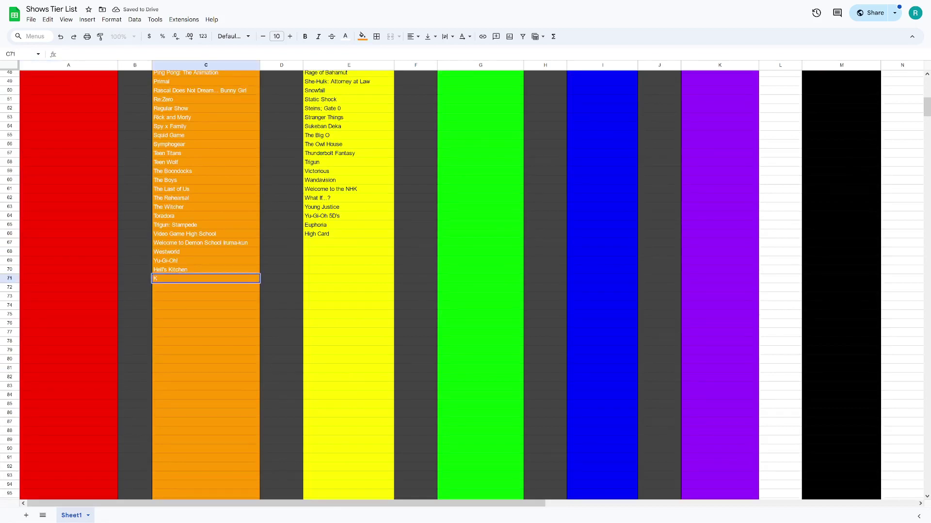
pyautogui.write('amen Rider: Kuuga')
pyautogui.click(135, 234)
# Review the A TIER list, checking its last entries and the shows from Loki to Made in Abyss.
pyautogui.scroll(9, 134, 234)
pyautogui.scroll(1, 465, 285)
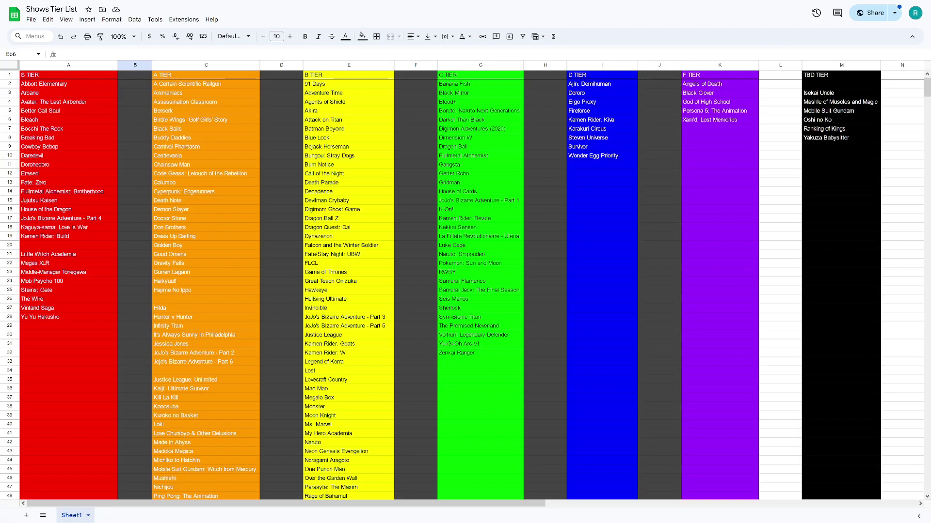
pyautogui.scroll(-4, 465, 286)
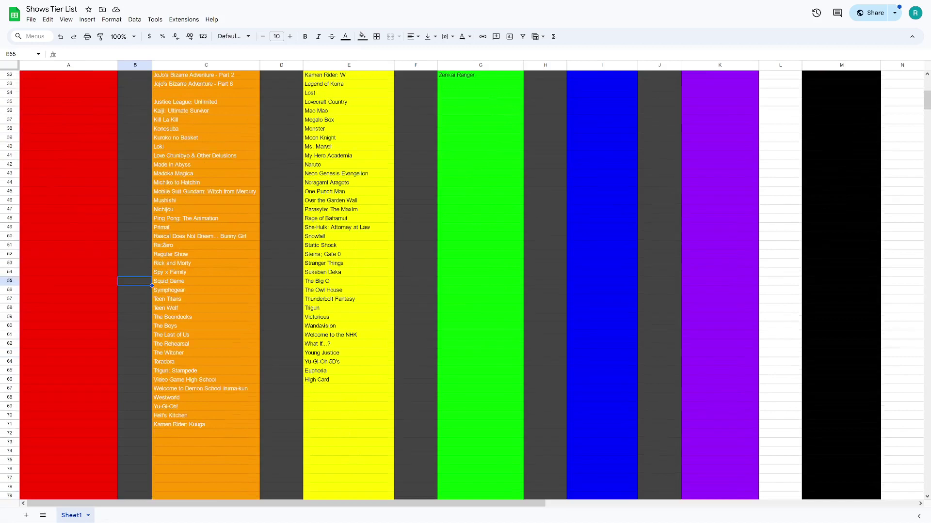
pyautogui.click(206, 329)
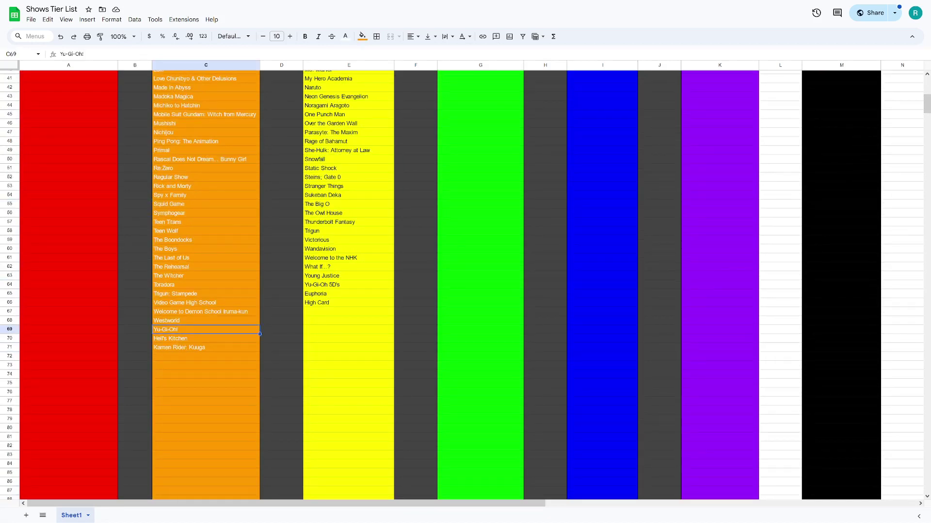
pyautogui.click(206, 348)
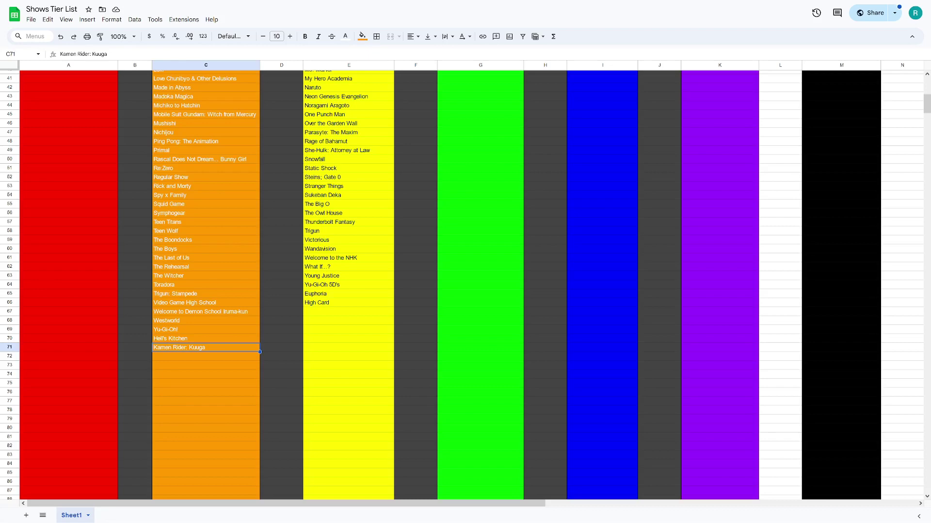
pyautogui.scroll(10, 465, 285)
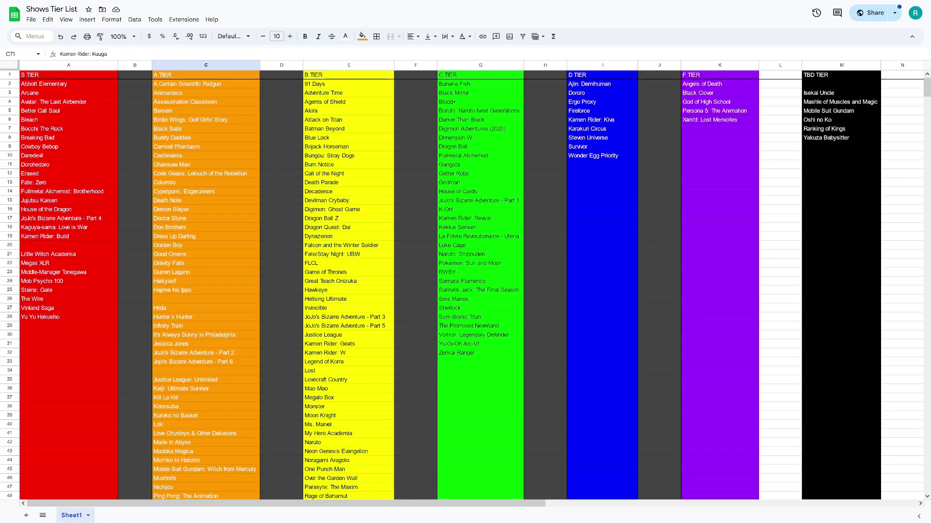
pyautogui.click(206, 425)
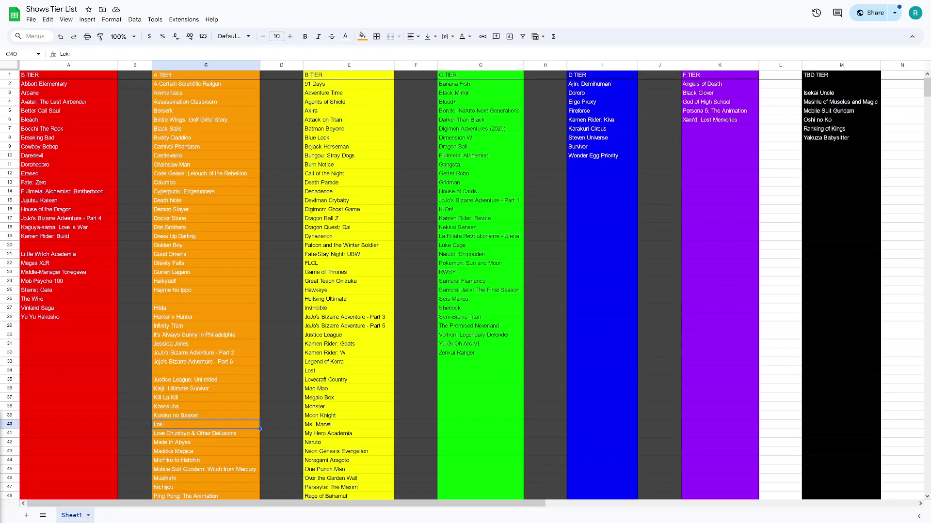
pyautogui.click(205, 442)
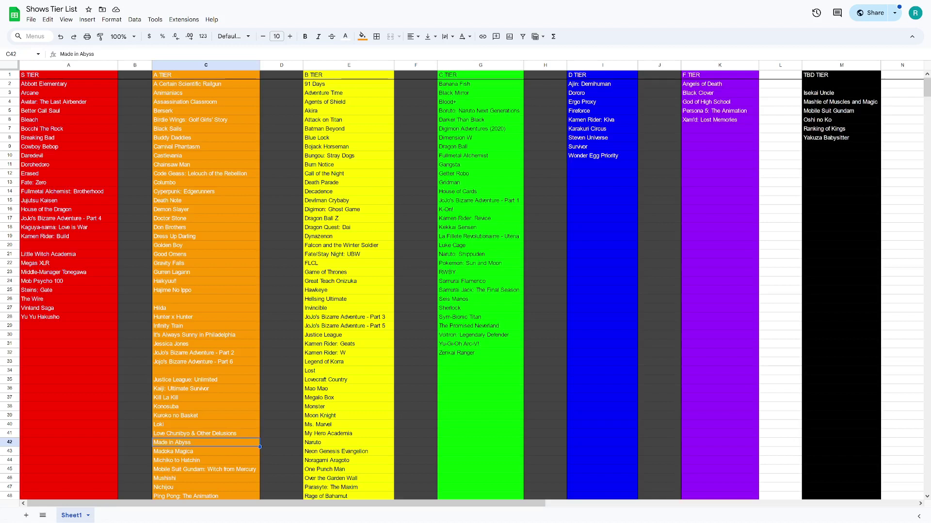
# Check Mashle of Muscles and Magic in the TBD TIER column against the shows in the other tier lists.
pyautogui.click(841, 102)
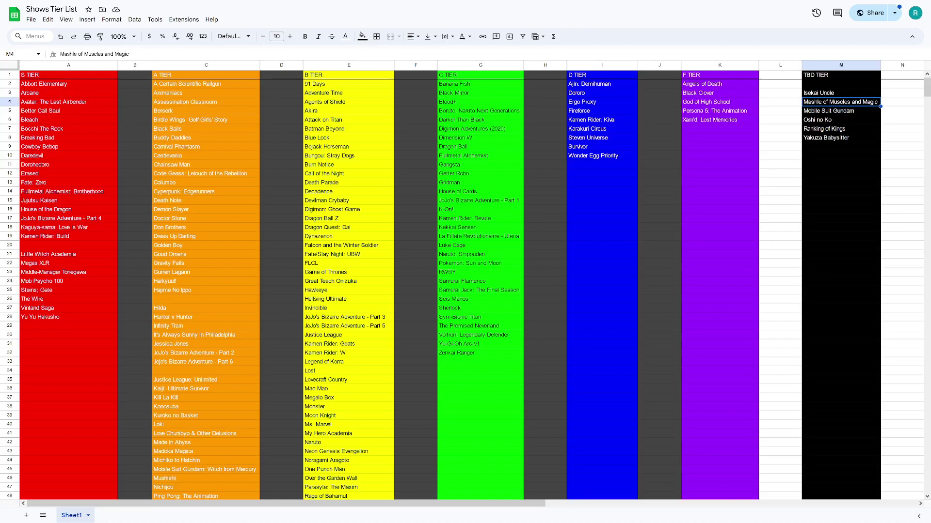
pyautogui.scroll(-10, 465, 285)
pyautogui.scroll(10, 465, 285)
pyautogui.scroll(-10, 465, 286)
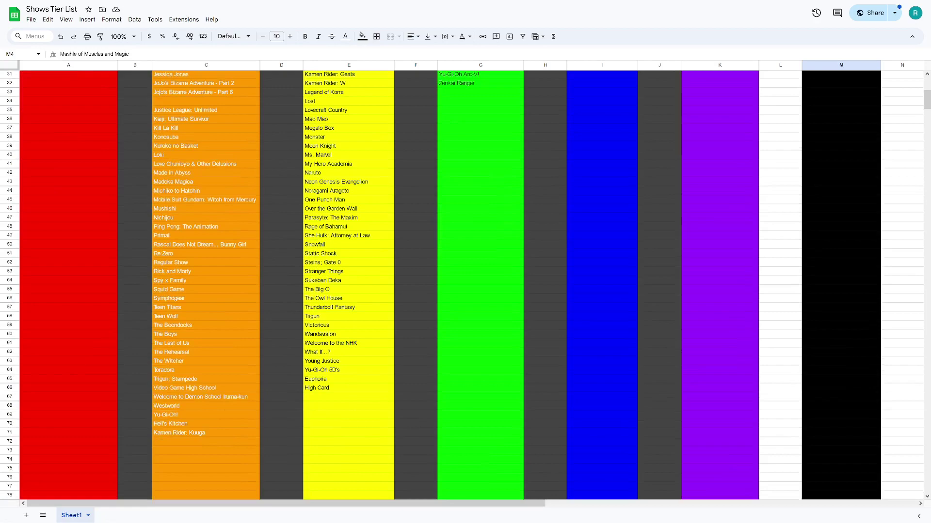
pyautogui.scroll(10, 466, 286)
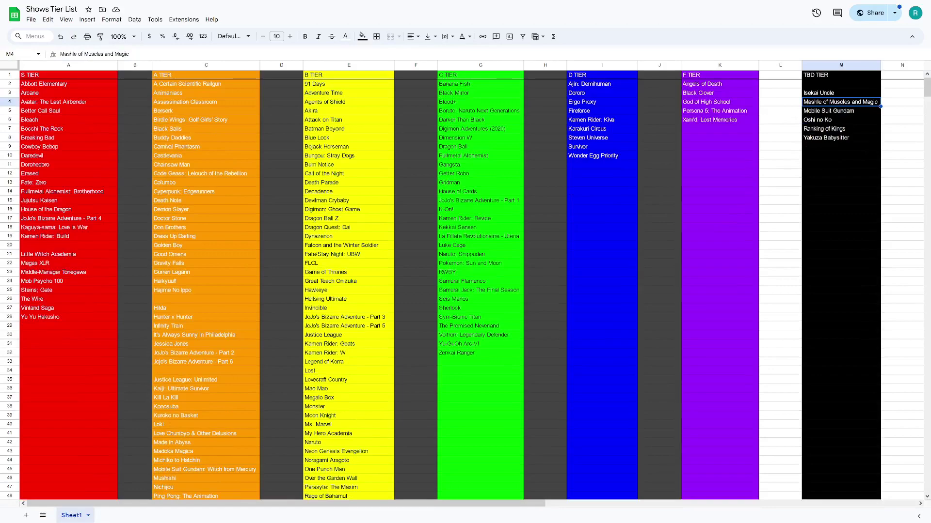
pyautogui.hotkey('ctrl', 'Right')
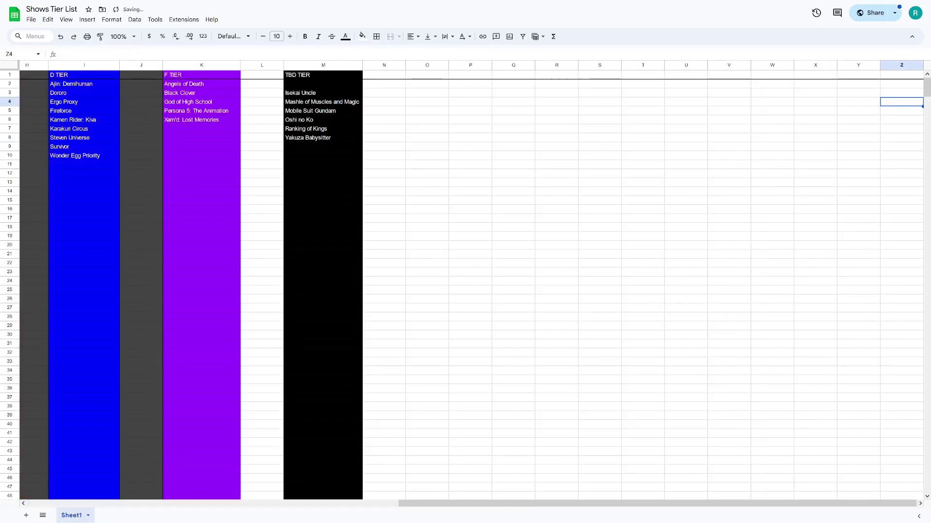
# Move Mashle from the TBD TIER column to B TIER cell E67, entering it as "Mashle: Of Magic and Muscle".
pyautogui.hotkey('ctrl', 'Left')
pyautogui.press('Delete')
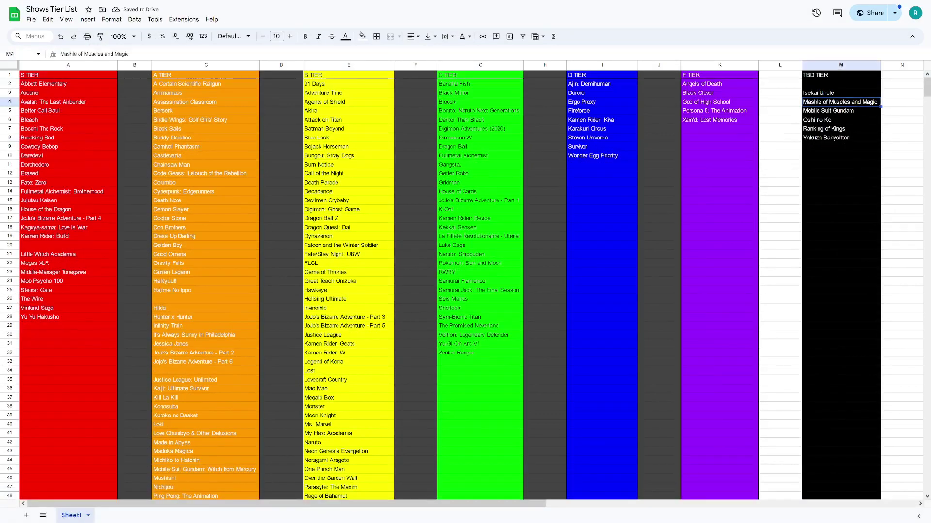
pyautogui.scroll(-6, 465, 285)
pyautogui.click(348, 396)
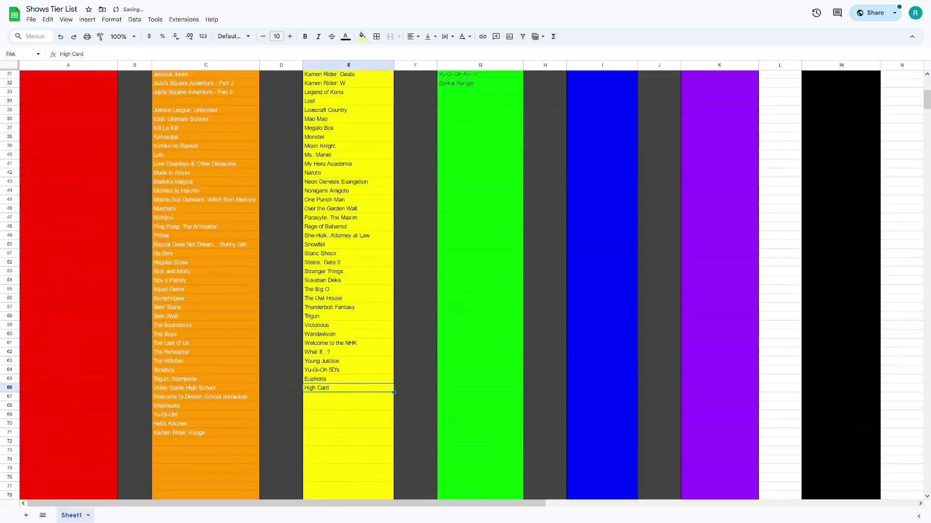
pyautogui.write('Mashle')
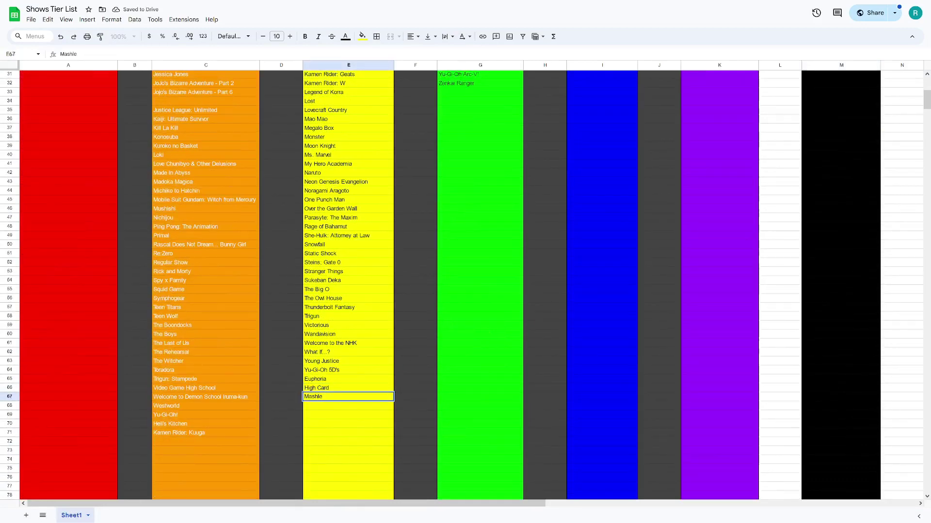
pyautogui.write(': Of Magic and Muscle')
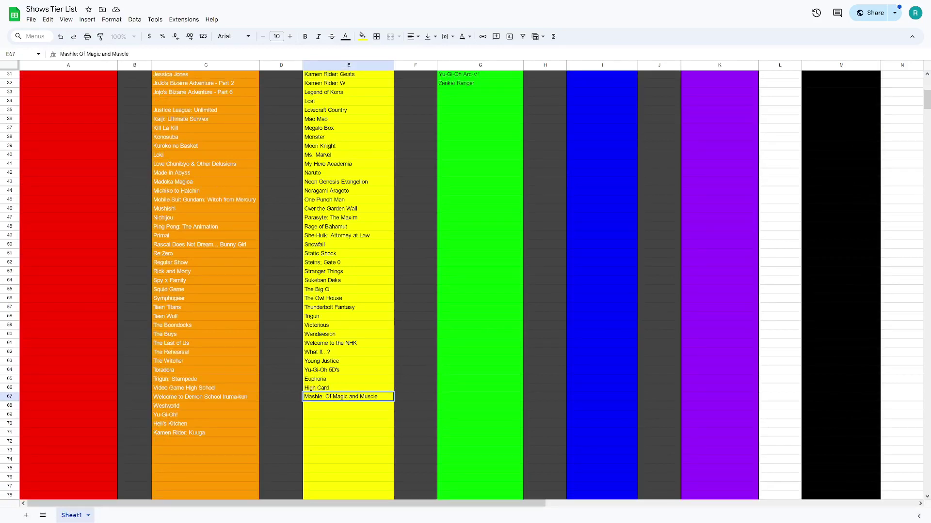
pyautogui.press('Return')
pyautogui.press('Up')
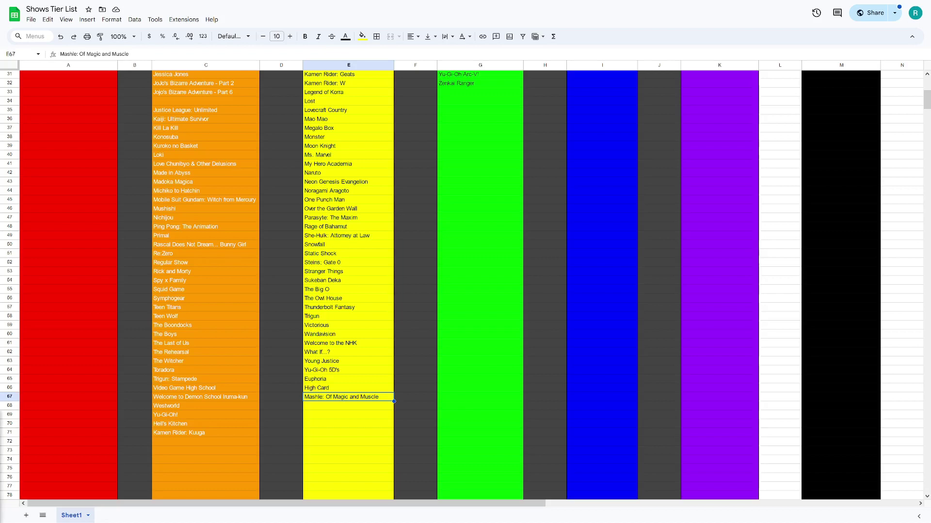
# Review the B TIER list around Ms. Marvel and the shows still waiting in the TBD TIER column.
pyautogui.click(281, 406)
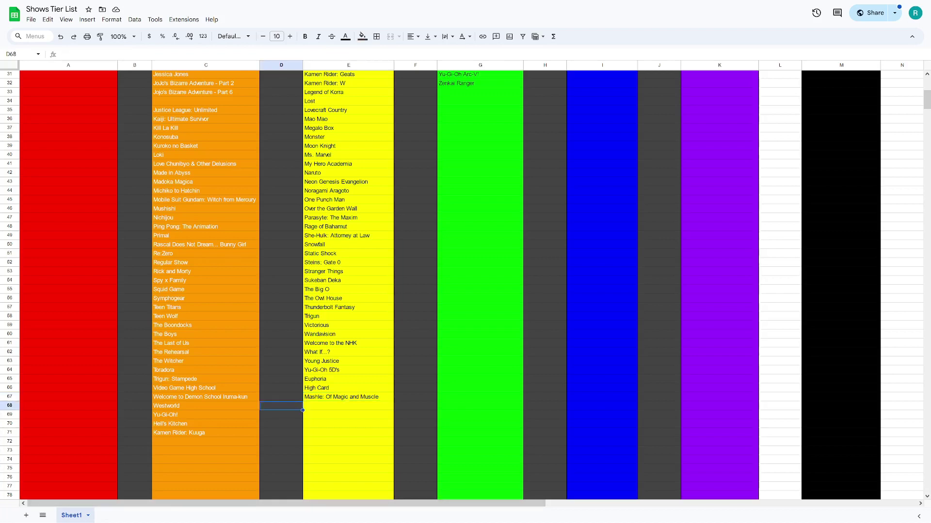
pyautogui.scroll(7, 465, 285)
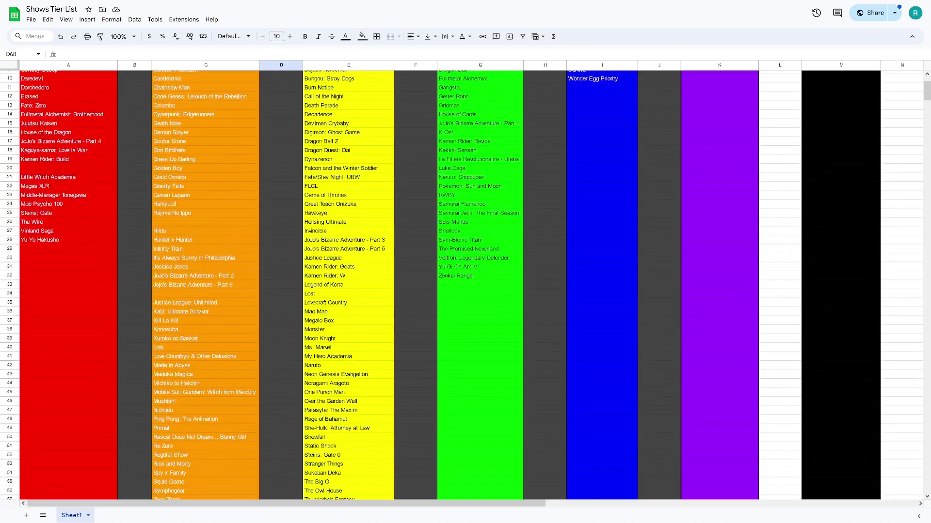
pyautogui.click(348, 348)
pyautogui.scroll(-2, 465, 285)
pyautogui.scroll(-4, 465, 285)
pyautogui.scroll(4, 465, 285)
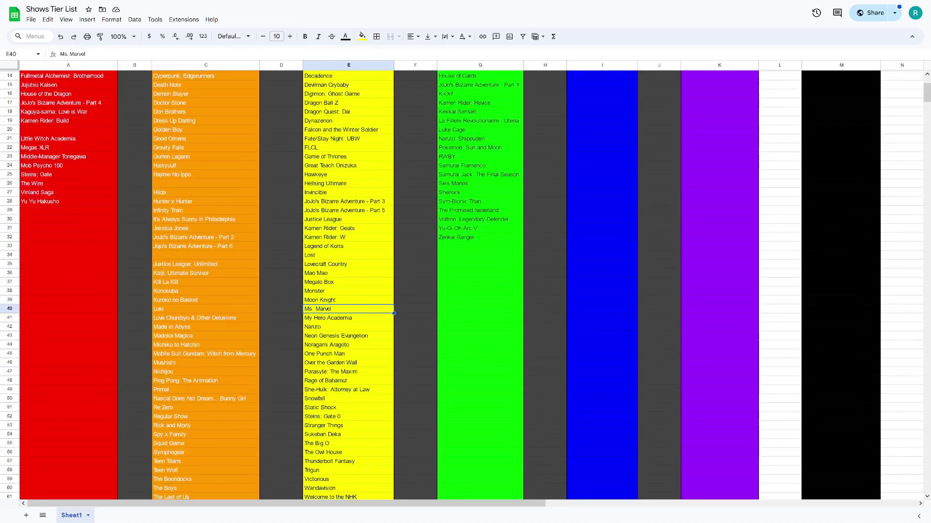
pyautogui.scroll(3, 466, 285)
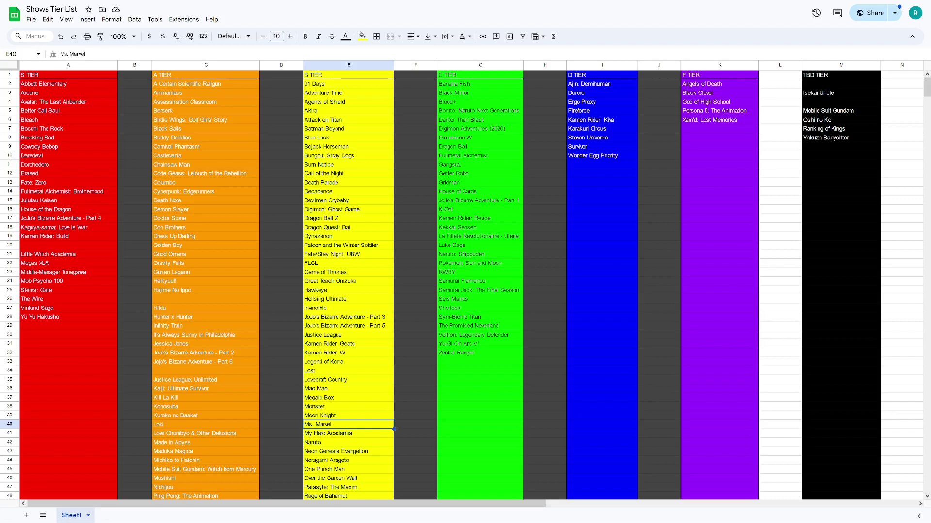
# Move Oshi no Ko from the TBD TIER column to the empty cell C26 in the A TIER column.
pyautogui.click(841, 119)
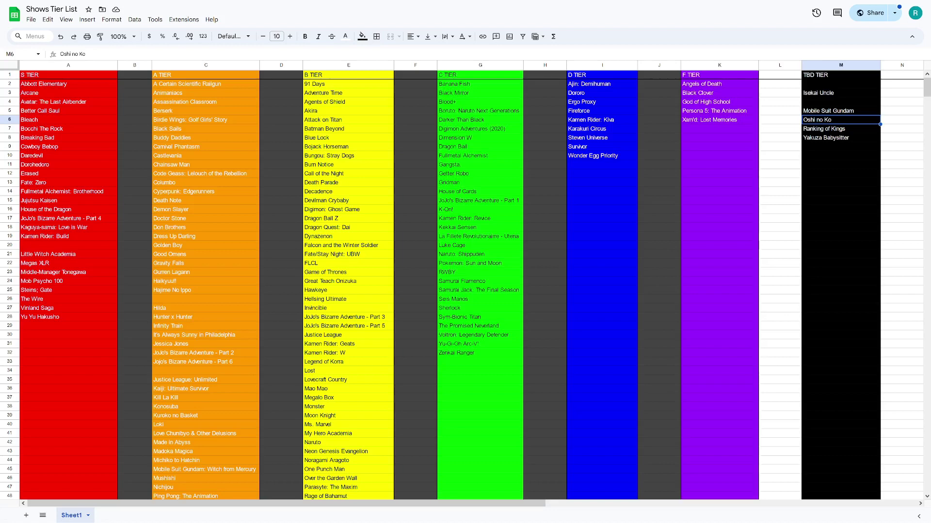
pyautogui.press('Delete')
pyautogui.click(206, 299)
pyautogui.write('Oshi no Ko')
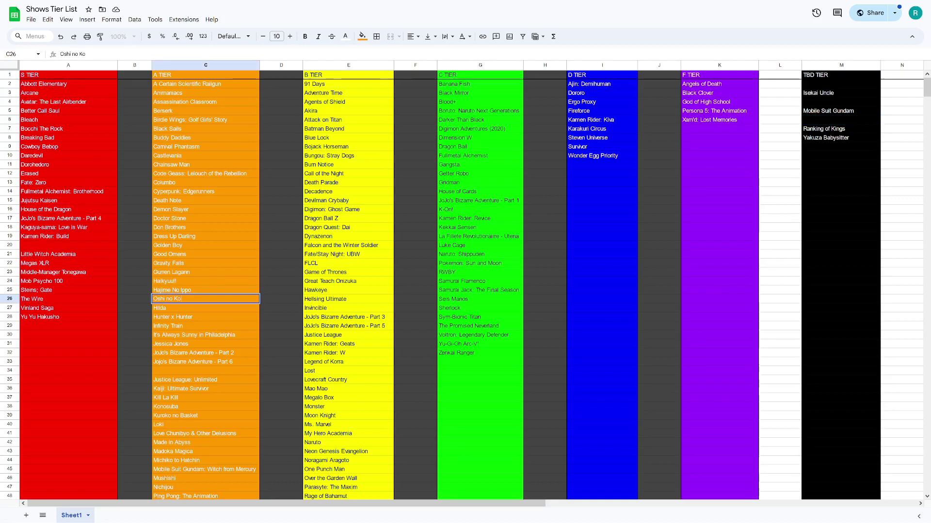
pyautogui.press('Return')
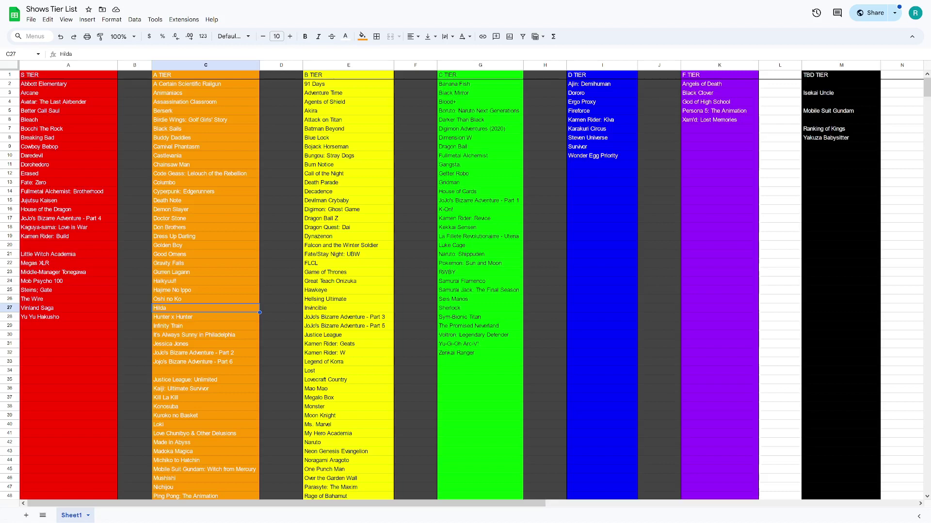
pyautogui.click(205, 299)
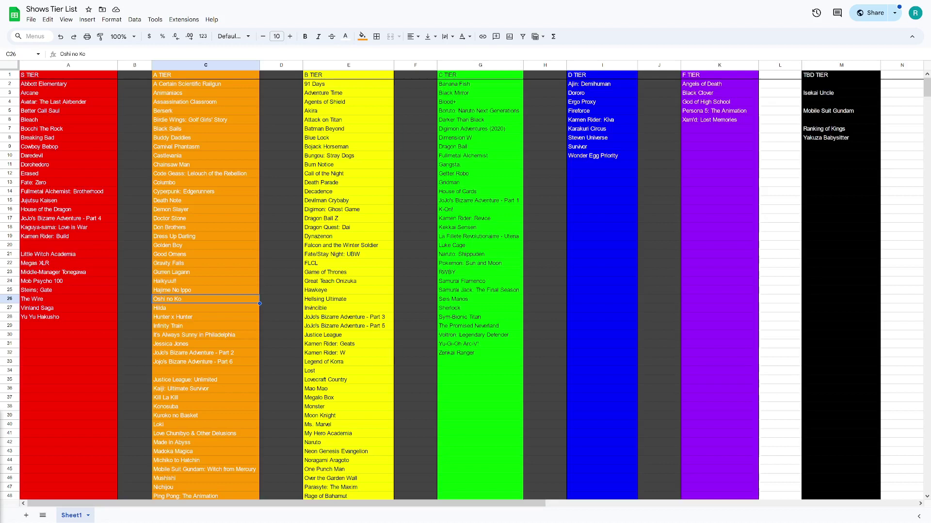
# Remove Akira from cell E5 of the B TIER column, leaving the cell empty.
pyautogui.click(348, 111)
pyautogui.press('Delete')
pyautogui.click(348, 128)
pyautogui.click(206, 200)
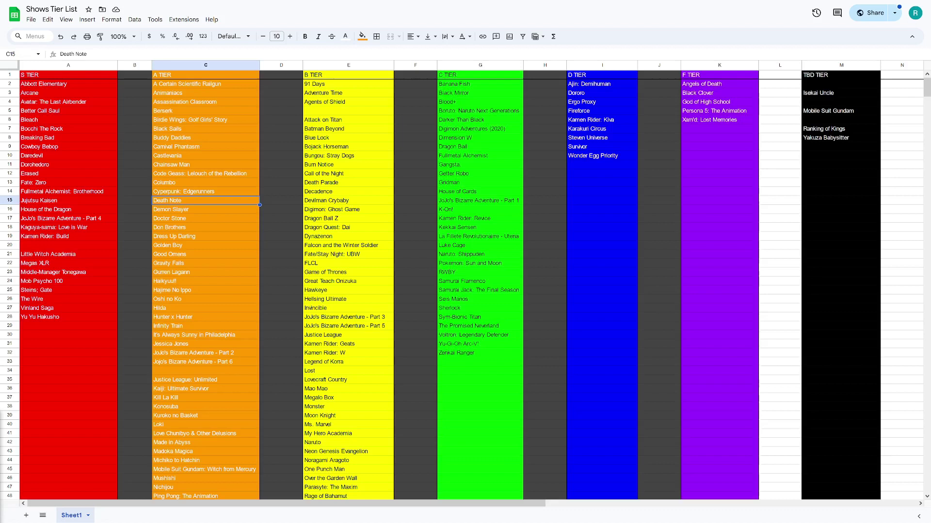
pyautogui.click(480, 263)
pyautogui.click(480, 272)
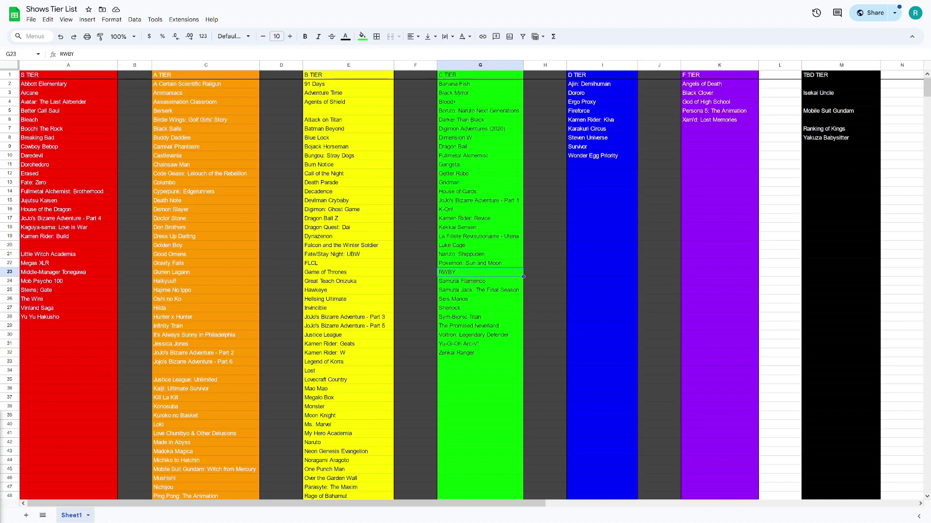
# Move Ranking of Kings from the TBD TIER column to the empty cell C34 in the A TIER column.
pyautogui.click(841, 128)
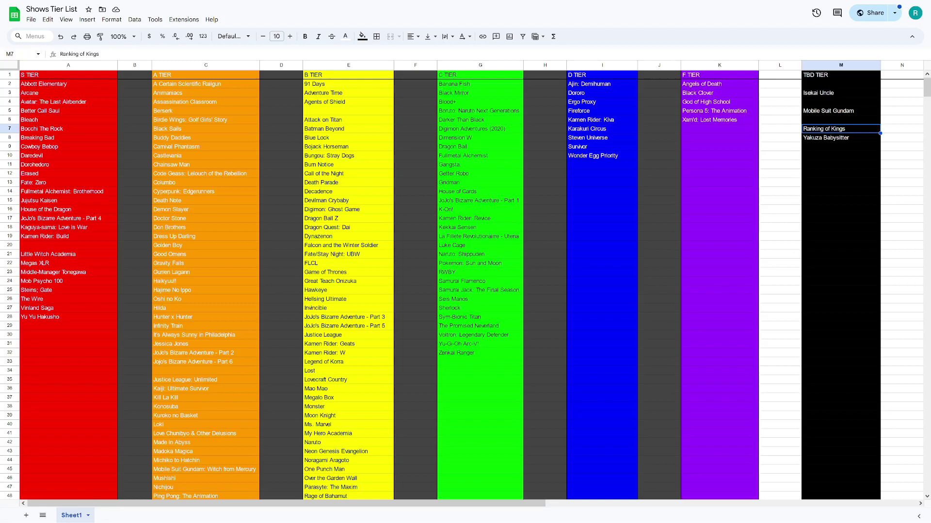
pyautogui.press('Delete')
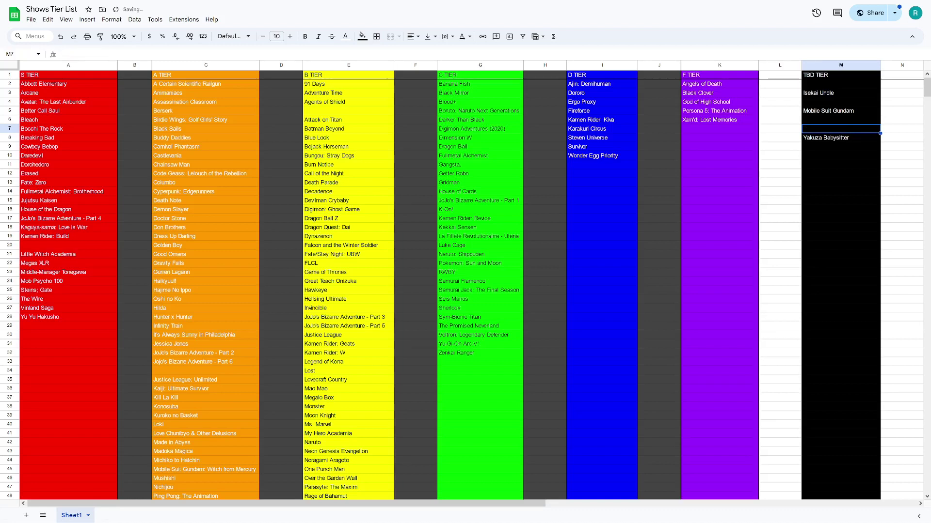
pyautogui.click(206, 371)
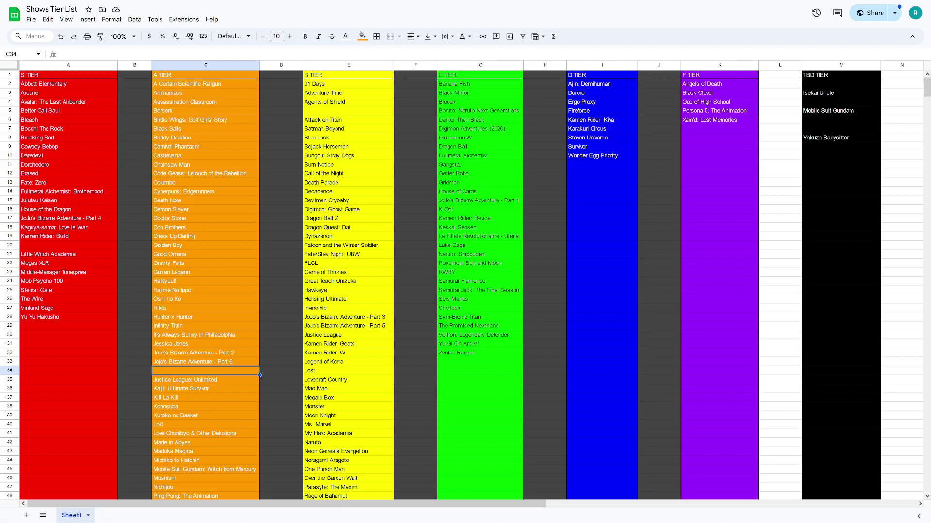
pyautogui.write('Rai')
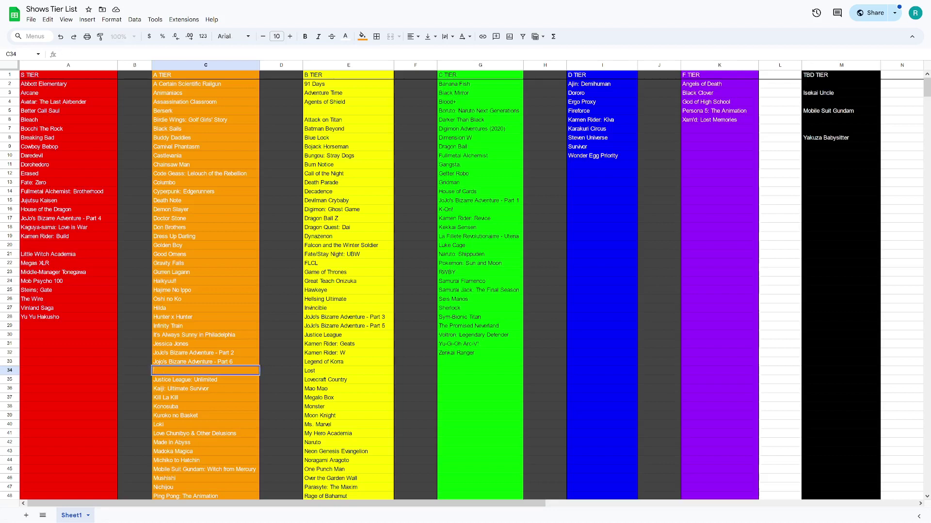
pyautogui.write('Ranking of Kings')
pyautogui.click(719, 182)
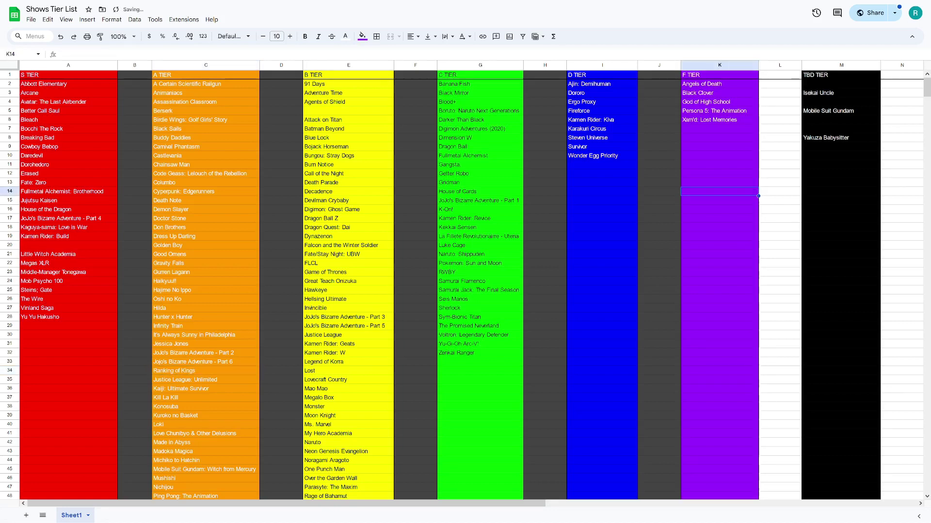
pyautogui.click(601, 183)
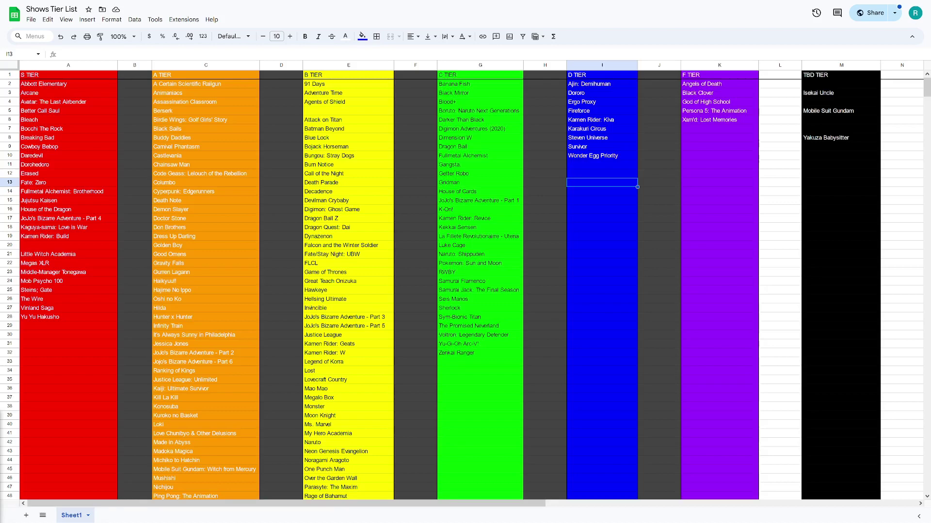
# Move Snowfall from the B TIER column to C72, the first empty cell below the A TIER list.
pyautogui.scroll(-7, 465, 286)
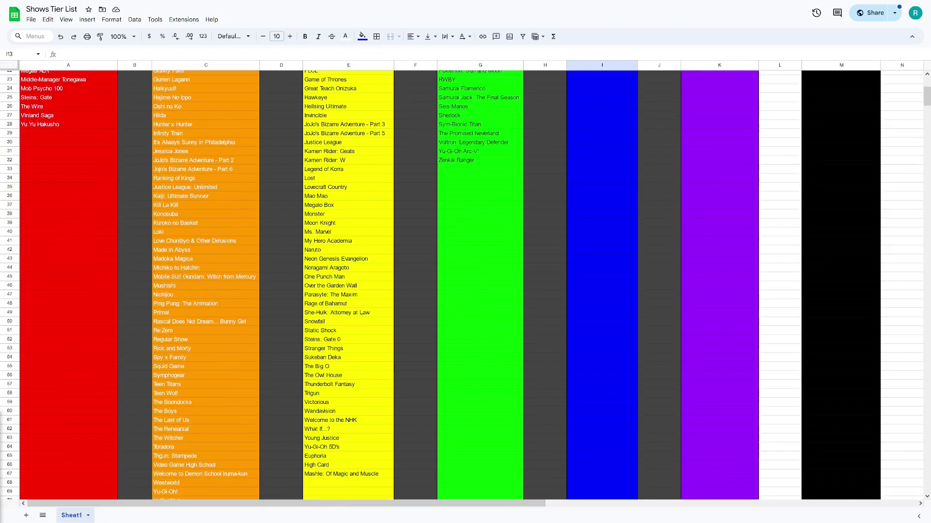
pyautogui.click(339, 322)
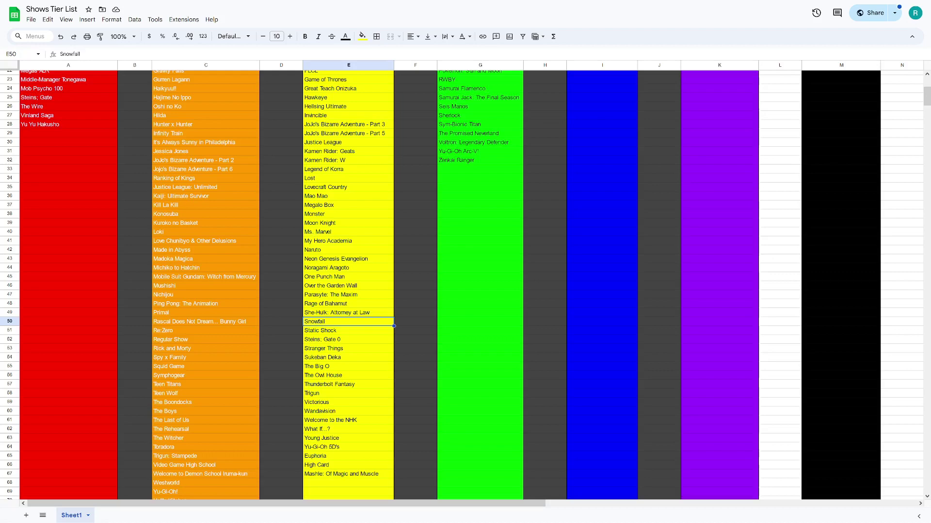
pyautogui.scroll(3, 465, 286)
pyautogui.scroll(-2, 466, 286)
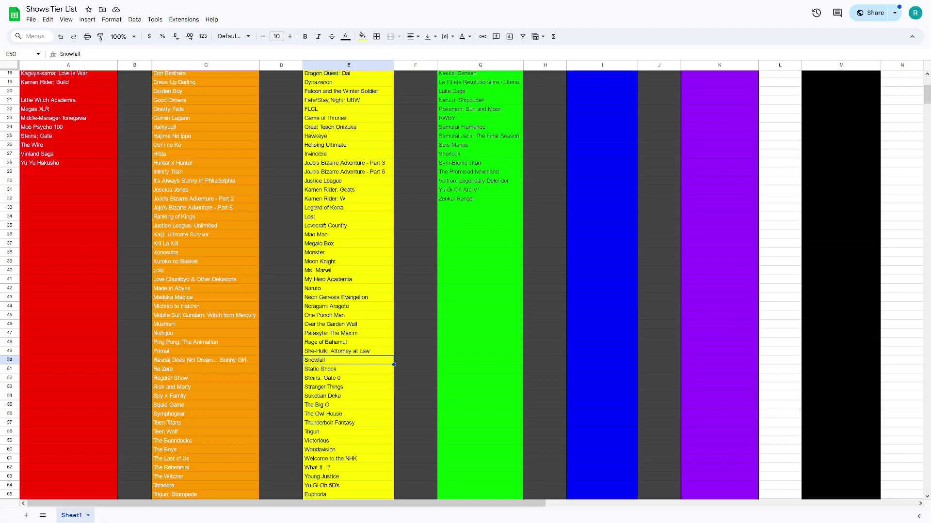
pyautogui.scroll(-2, 465, 286)
pyautogui.press('Delete')
pyautogui.scroll(6, 465, 286)
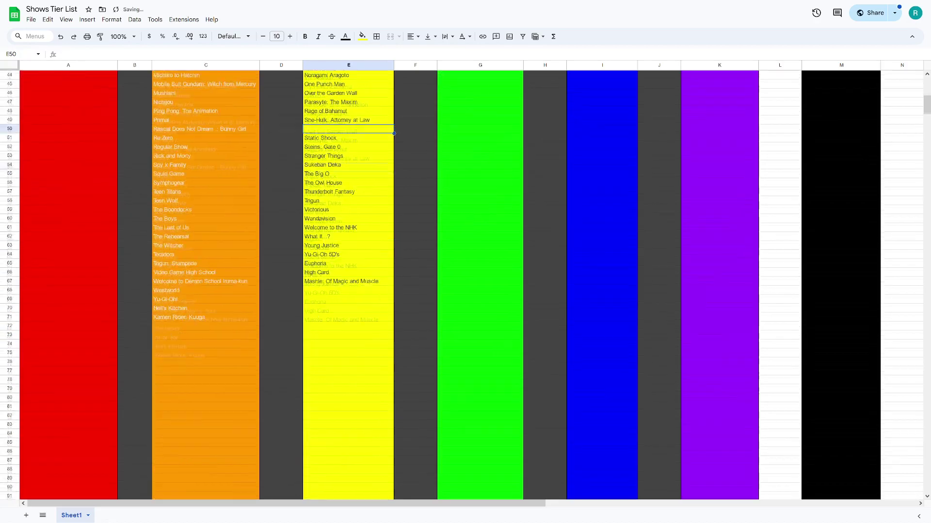
pyautogui.scroll(-10, 465, 286)
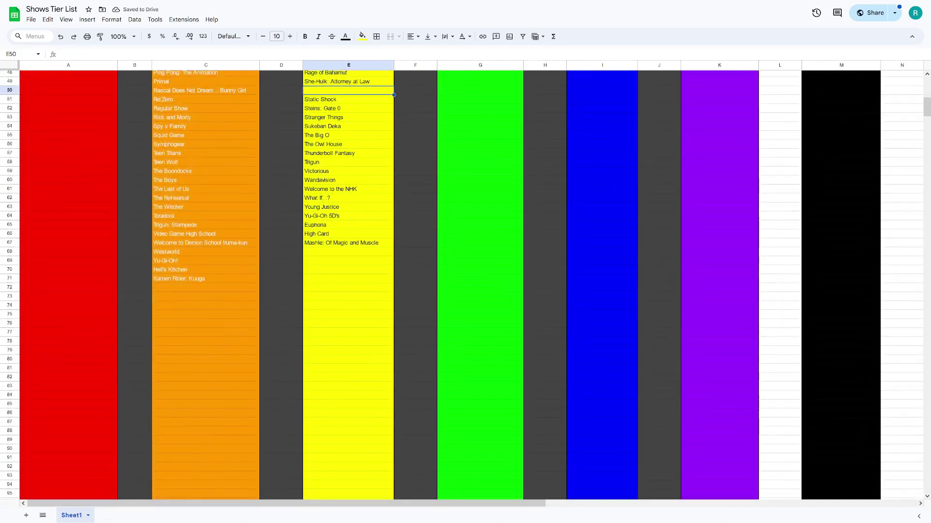
pyautogui.click(205, 287)
pyautogui.write('Snowfall')
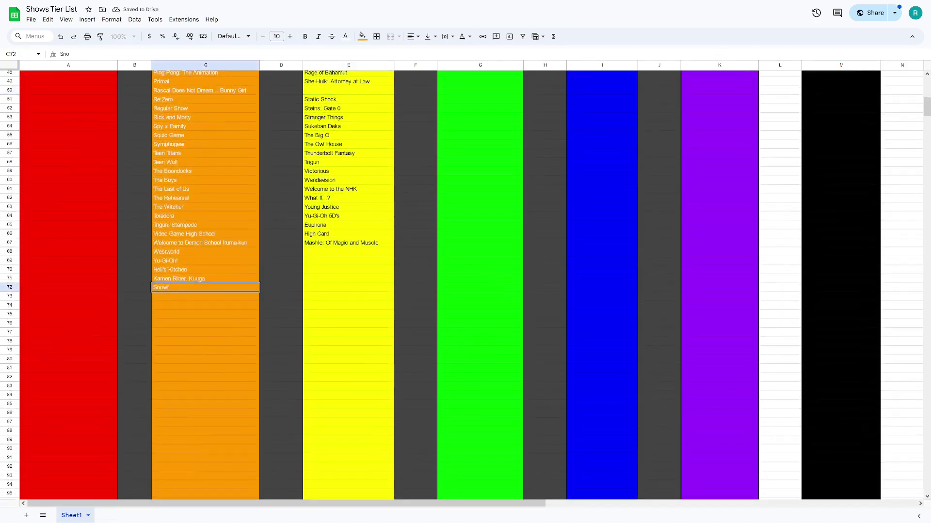
pyautogui.click(348, 252)
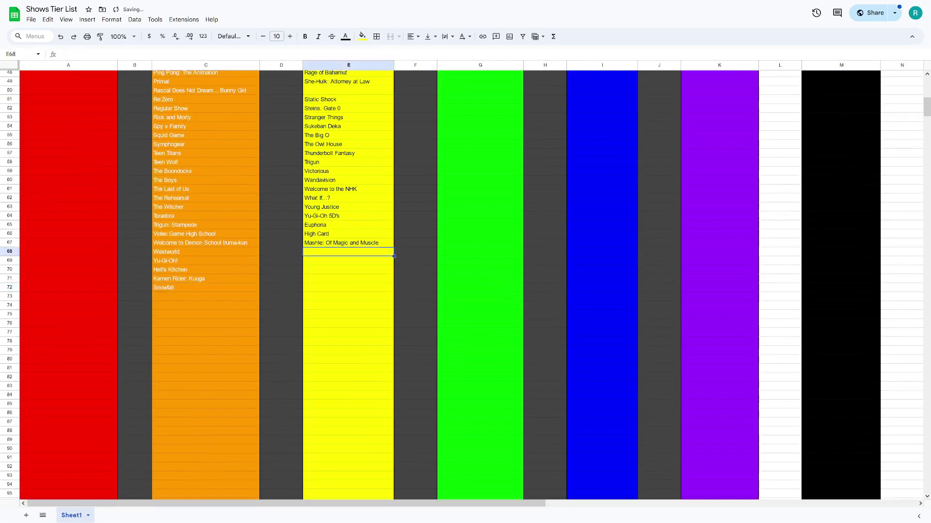
# Review the tier lists, checking Spy x Family and Squid Game in the A TIER column.
pyautogui.scroll(4, 466, 286)
pyautogui.scroll(7, 465, 286)
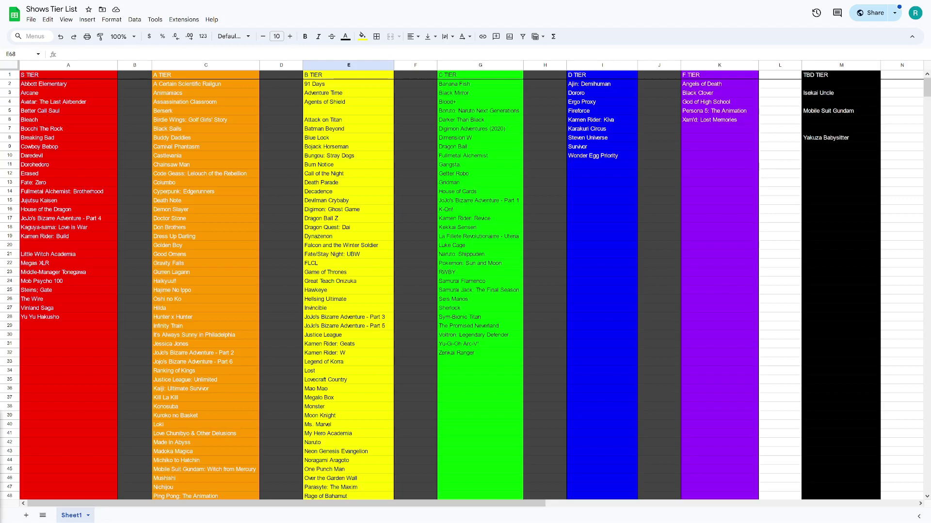
pyautogui.scroll(-10, 465, 285)
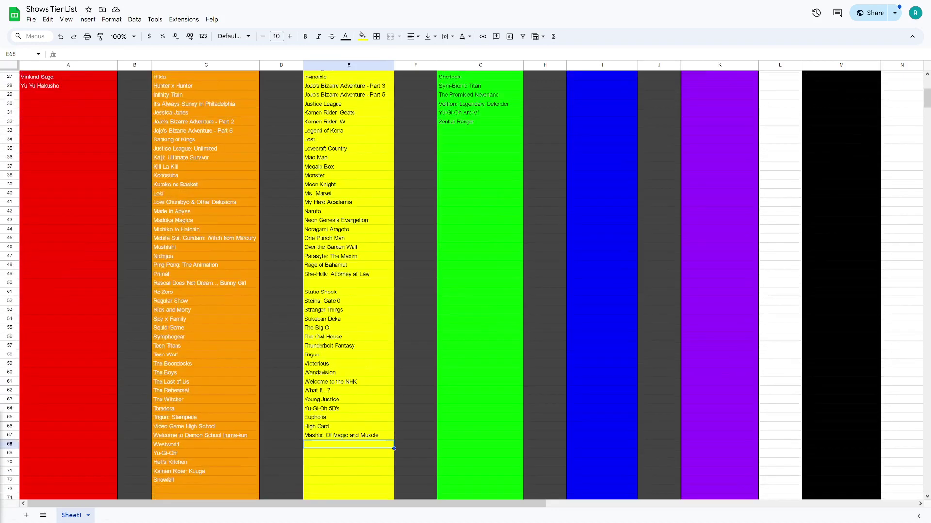
pyautogui.scroll(3, 465, 285)
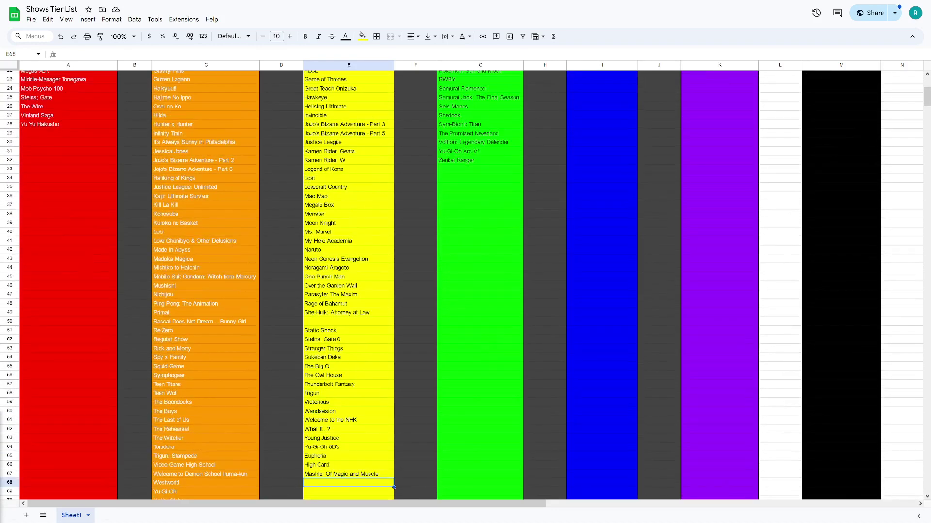
pyautogui.click(205, 357)
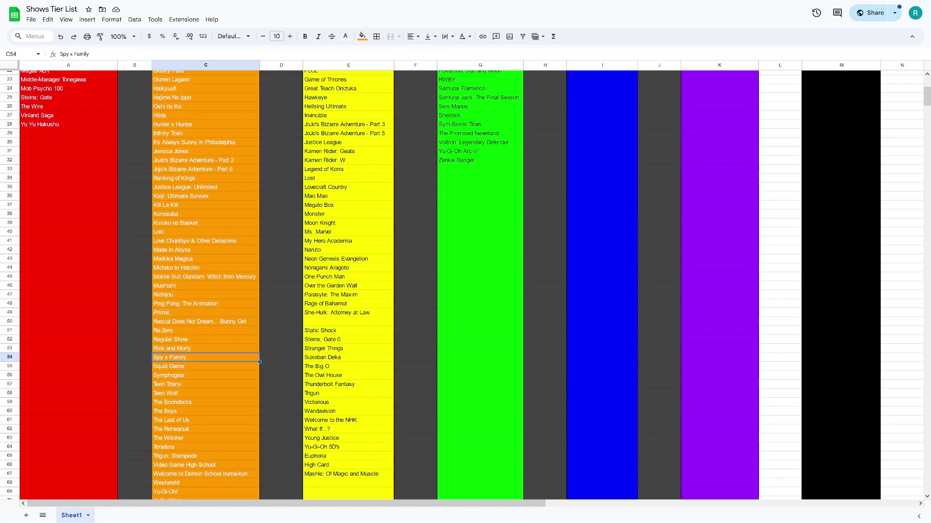
pyautogui.click(205, 366)
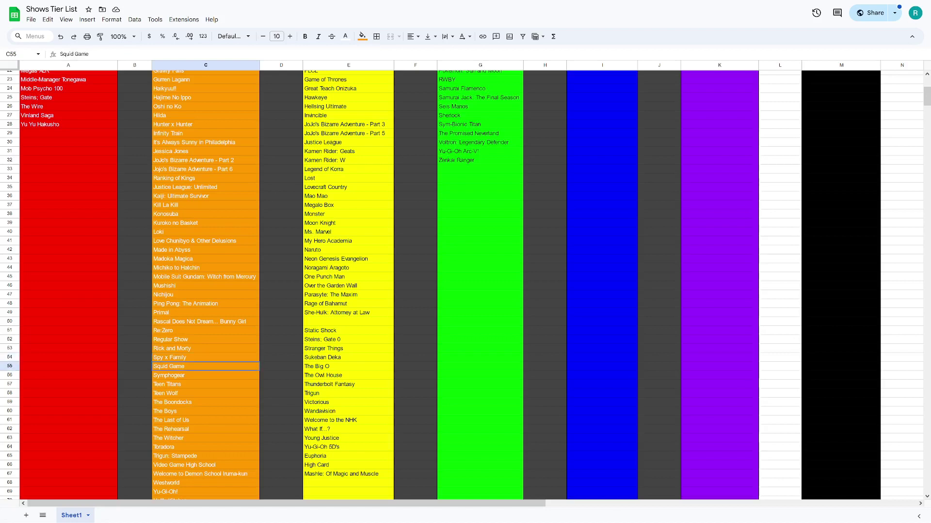
pyautogui.click(205, 358)
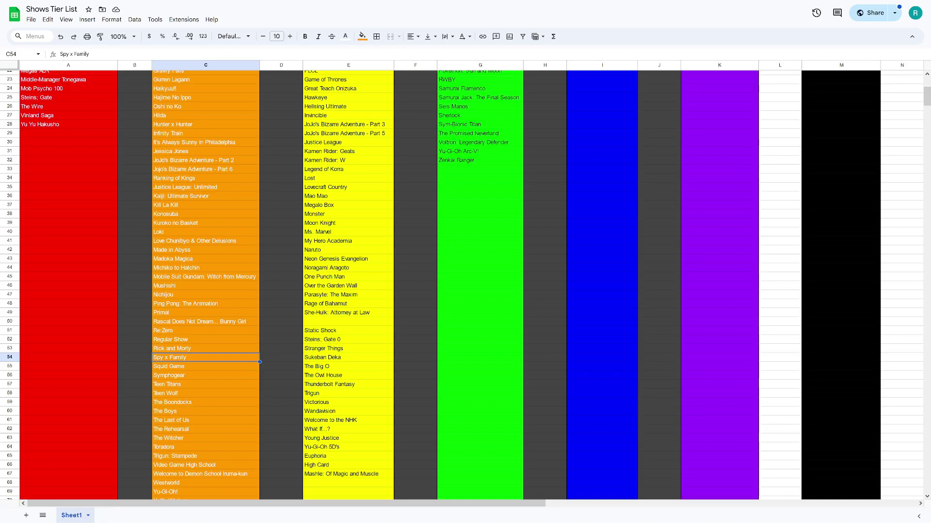
pyautogui.scroll(5, 466, 285)
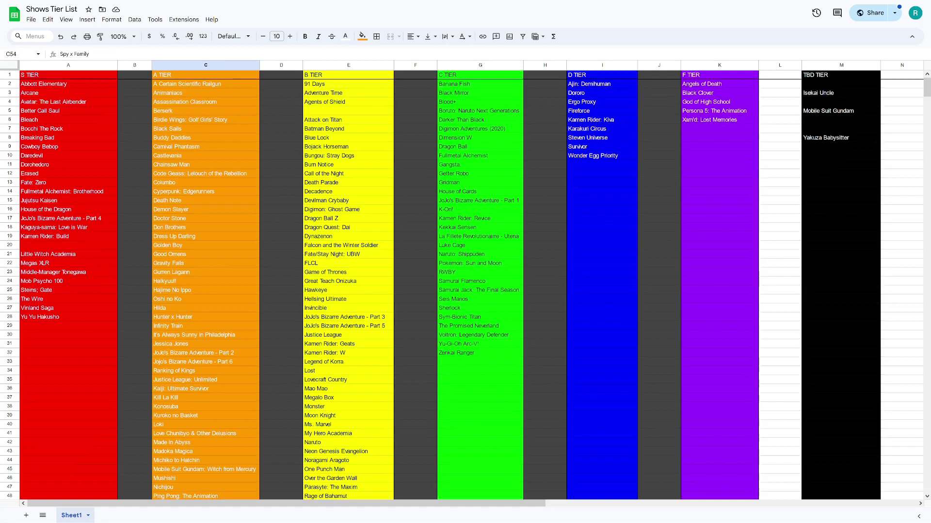
# Review the A TIER and B TIER columns, checking Buddy Daddies, Teen Wolf, What If...?, Naruto and Neon Genesis Evangelion.
pyautogui.click(205, 137)
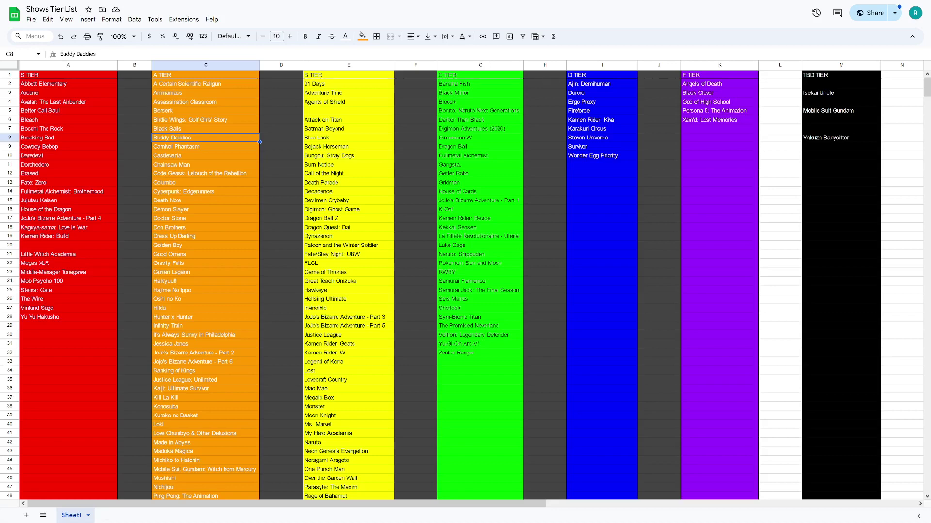
pyautogui.scroll(-10, 465, 286)
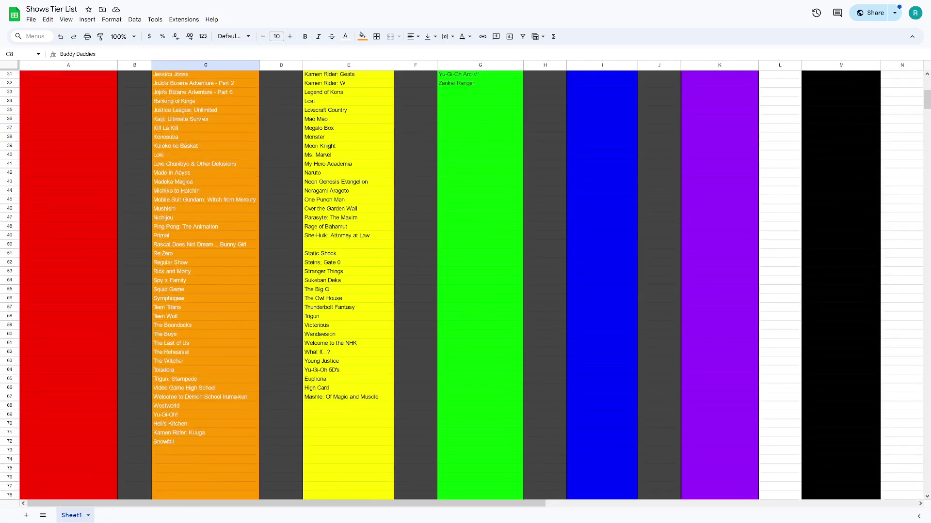
pyautogui.click(205, 316)
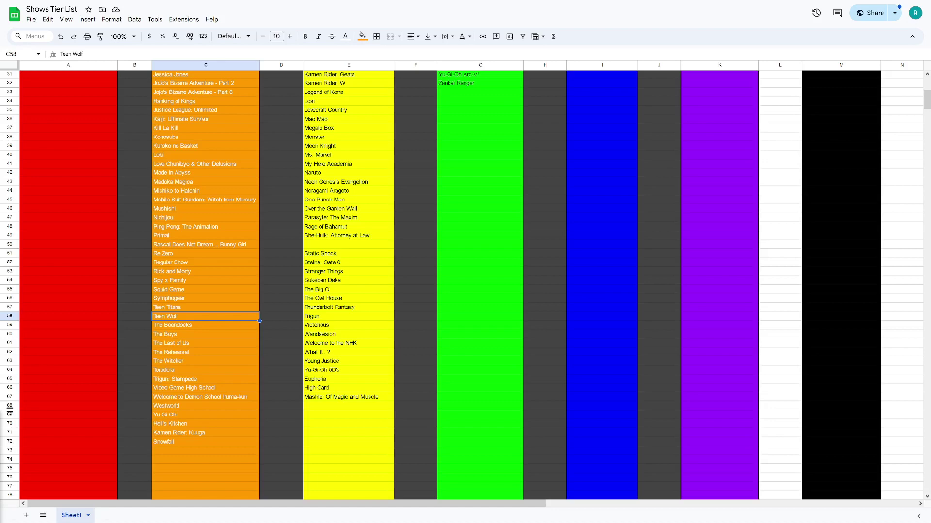
pyautogui.scroll(10, 465, 285)
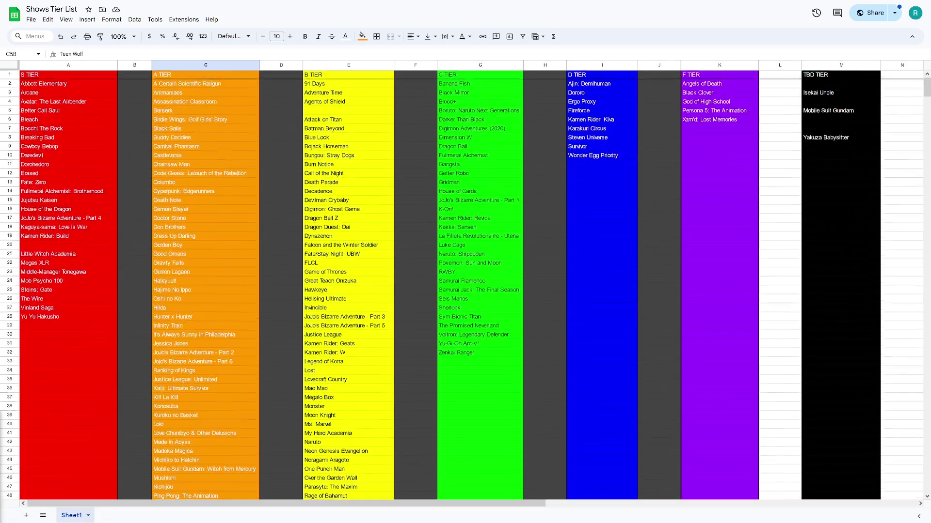
pyautogui.scroll(-6, 465, 285)
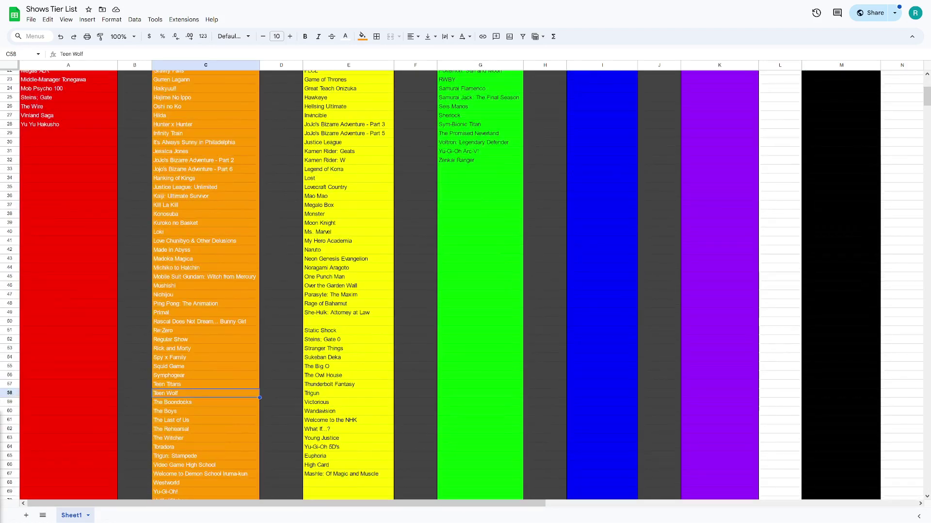
pyautogui.click(348, 429)
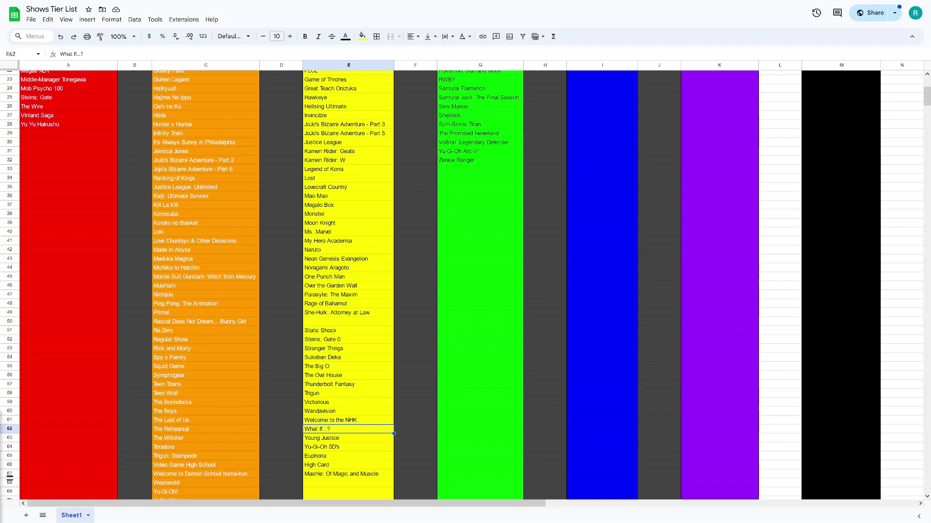
pyautogui.click(348, 340)
pyautogui.click(348, 250)
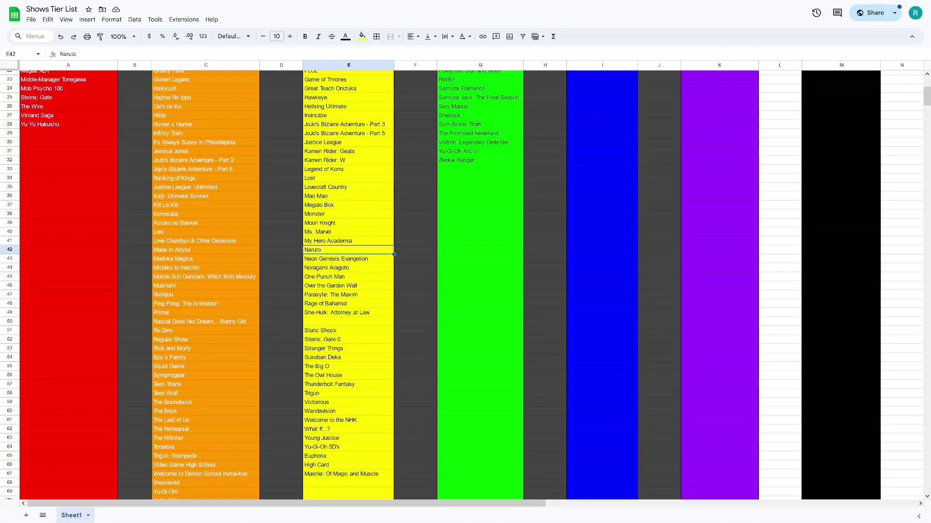
pyautogui.scroll(5, 465, 281)
pyautogui.scroll(1, 465, 285)
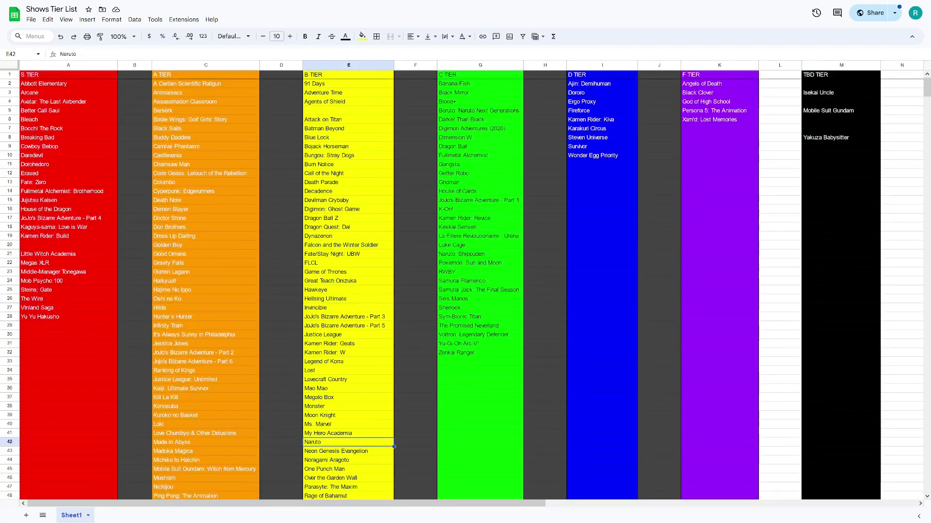
pyautogui.scroll(-4, 465, 285)
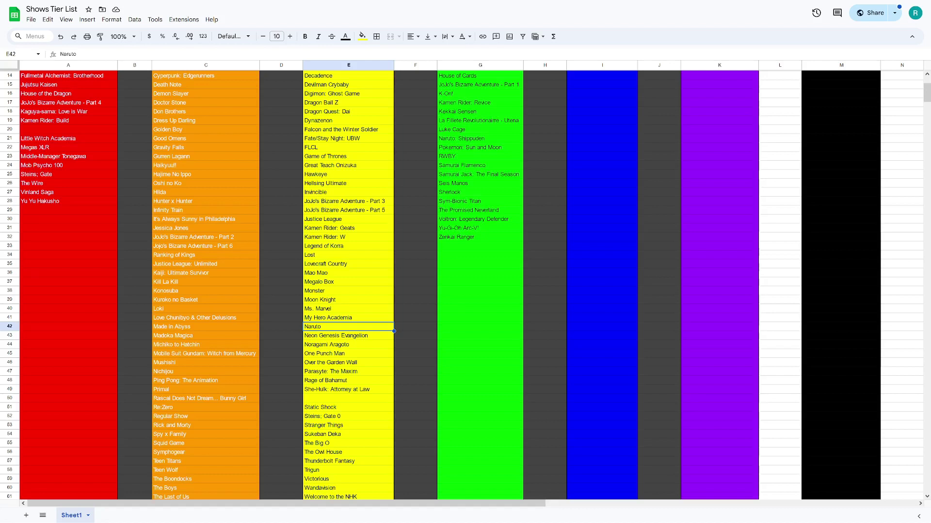
pyautogui.click(348, 335)
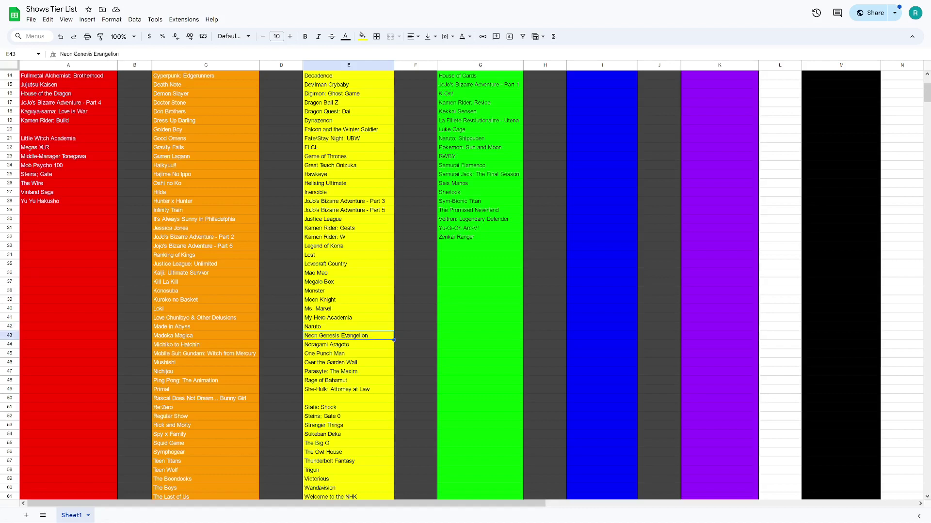
# Move Naruto from cell E42 of the B TIER column to G33, the first empty cell below the C TIER list.
pyautogui.click(348, 326)
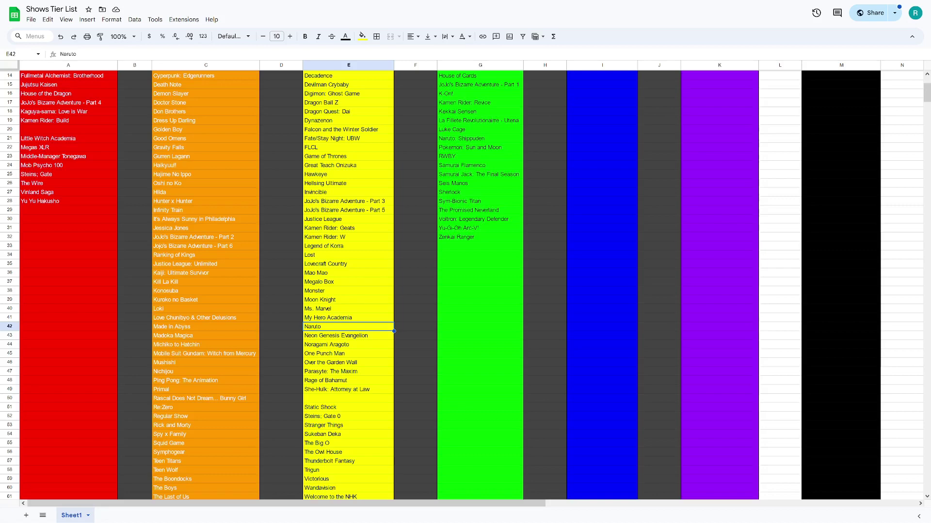
pyautogui.scroll(5, 465, 285)
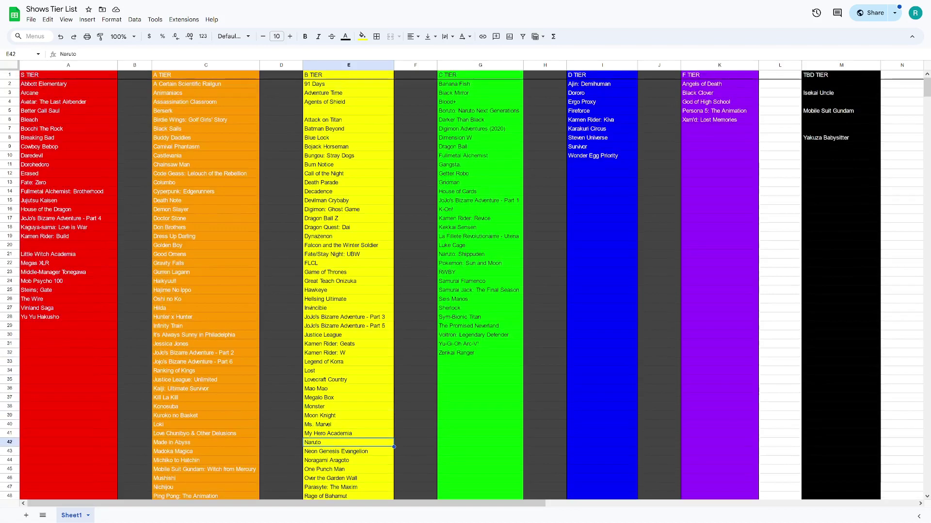
pyautogui.scroll(-3, 465, 285)
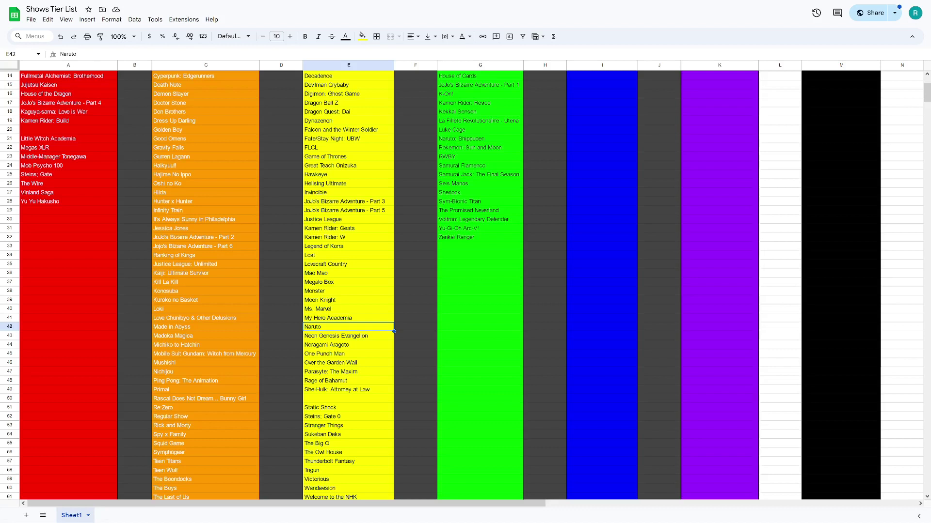
pyautogui.press('Delete')
pyautogui.click(480, 246)
pyautogui.scroll(5, 480, 286)
pyautogui.write('Naruto')
pyautogui.press('Return')
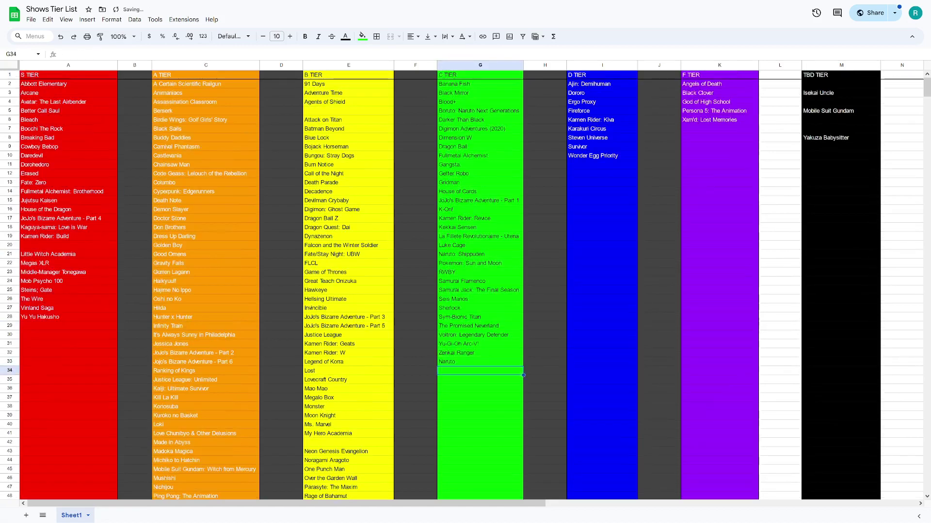
pyautogui.click(348, 352)
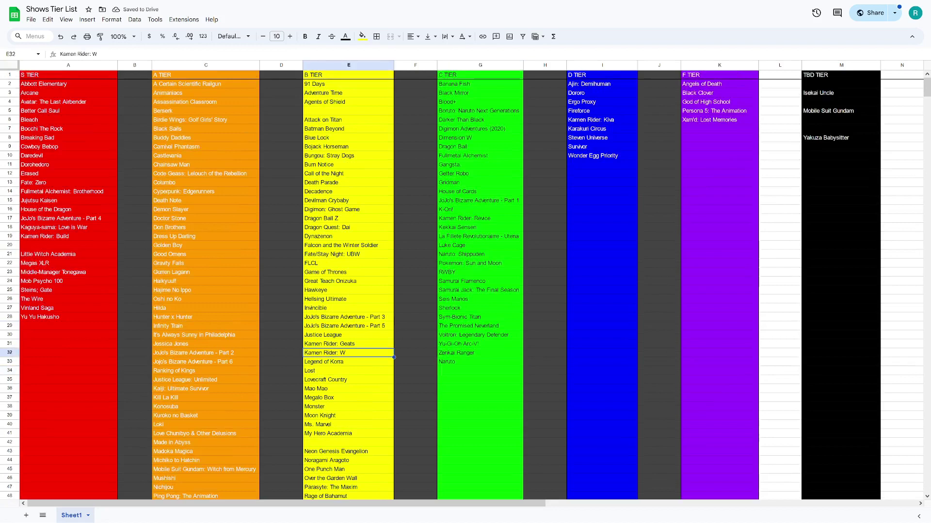
pyautogui.click(416, 352)
pyautogui.press('Down')
pyautogui.press('Down')
pyautogui.press('Down')
pyautogui.press('Down')
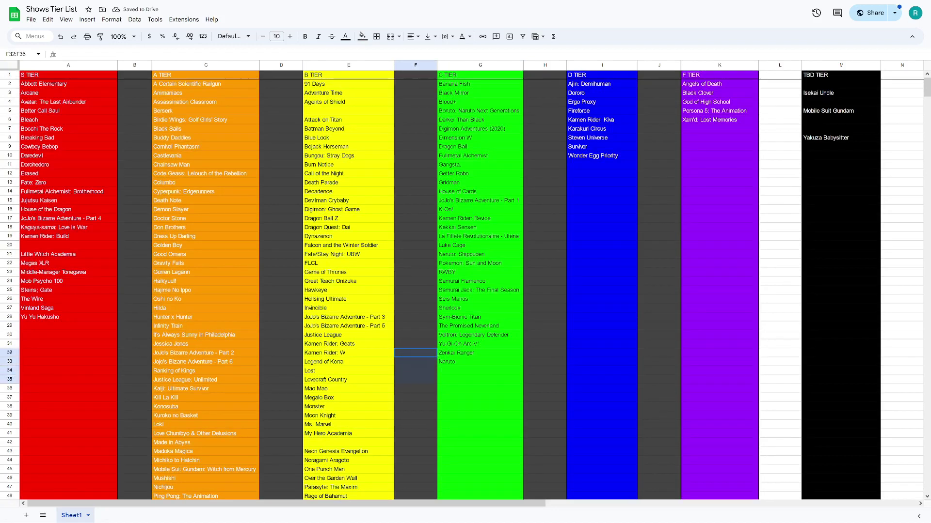
pyautogui.hotkey('shift', 'Up')
pyautogui.hotkey('shift', 'Up')
pyautogui.hotkey('shift', 'Up')
pyautogui.hotkey('shift', 'Up')
pyautogui.hotkey('shift', 'Up')
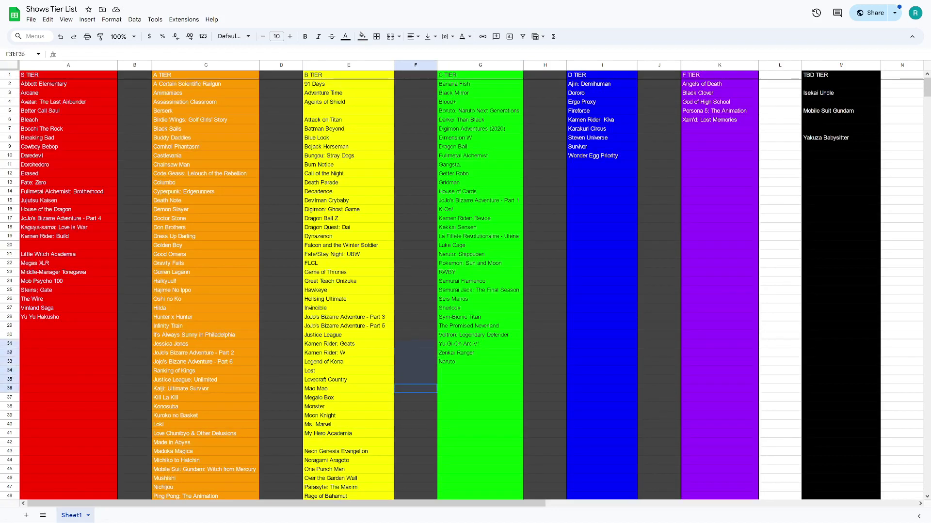
pyautogui.click(416, 352)
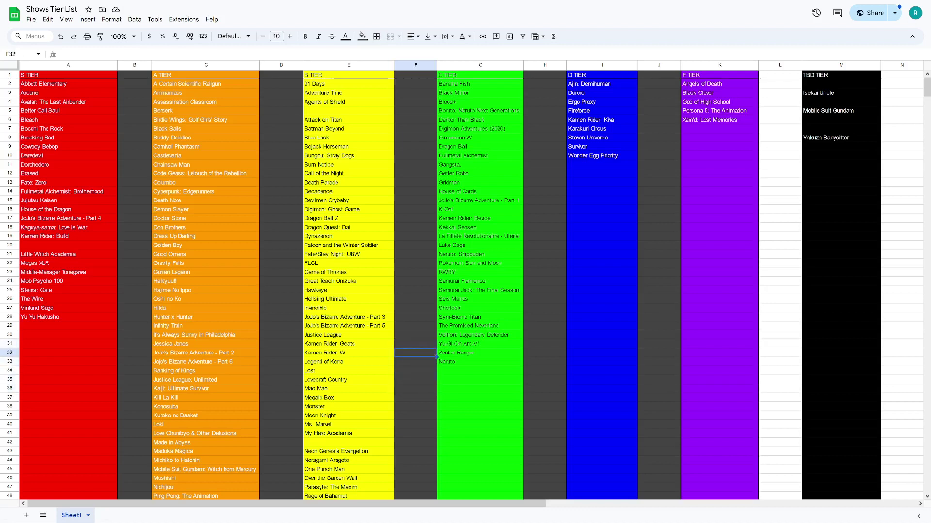
pyautogui.hotkey('shift', 'Down')
pyautogui.hotkey('shift', 'Down')
pyautogui.click(415, 371)
pyautogui.press('Up')
pyautogui.press('Up')
# Review the full tier lists, checking Victorious in the B TIER column and The Wire and Vinland Saga in the S TIER column.
pyautogui.scroll(-10, 465, 286)
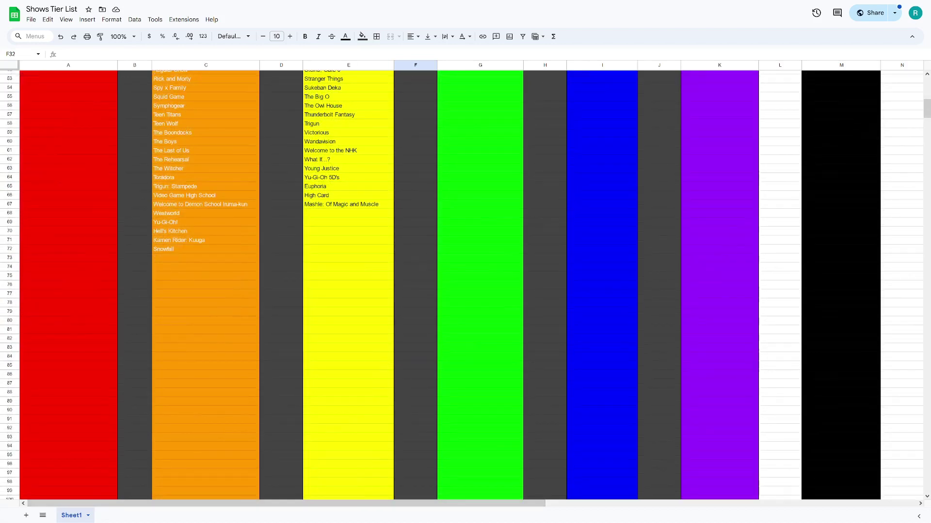
pyautogui.scroll(10, 465, 286)
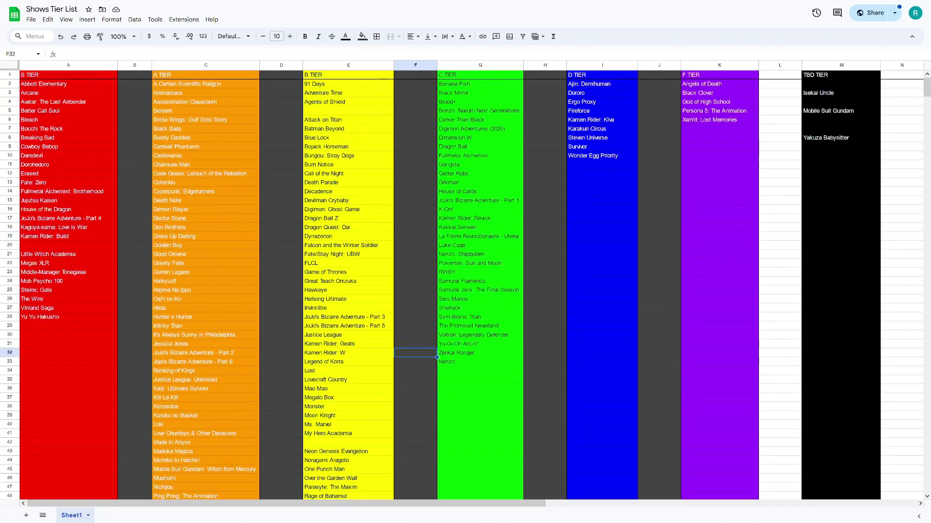
pyautogui.scroll(-5, 465, 286)
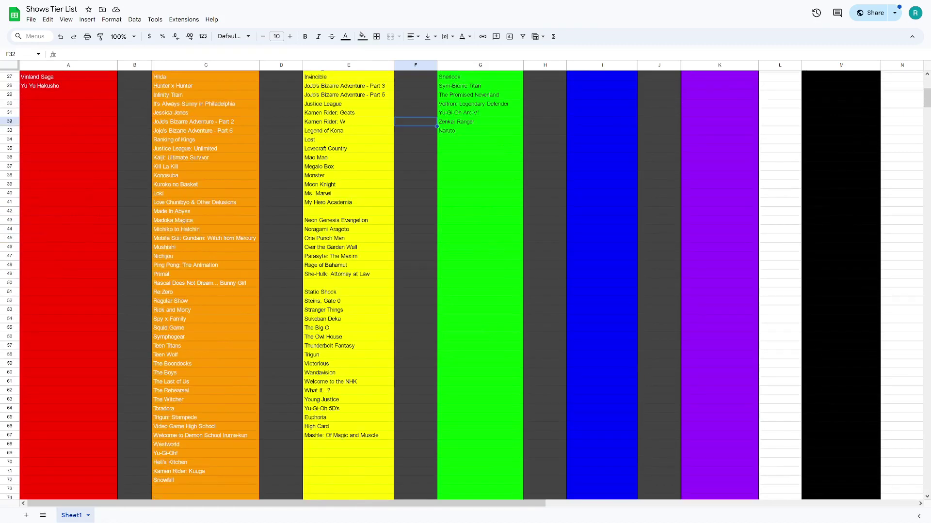
pyautogui.click(348, 363)
pyautogui.scroll(5, 348, 363)
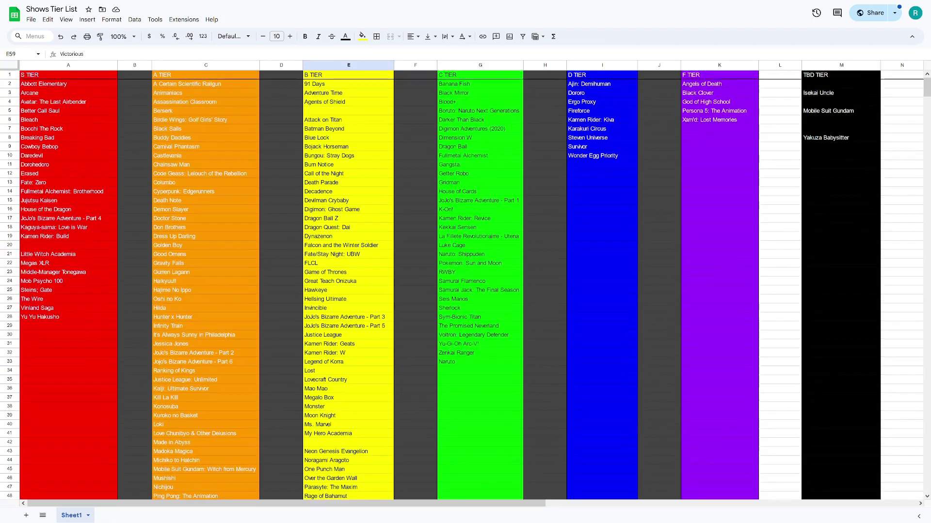
pyautogui.scroll(-3, 466, 286)
pyautogui.scroll(-3, 465, 286)
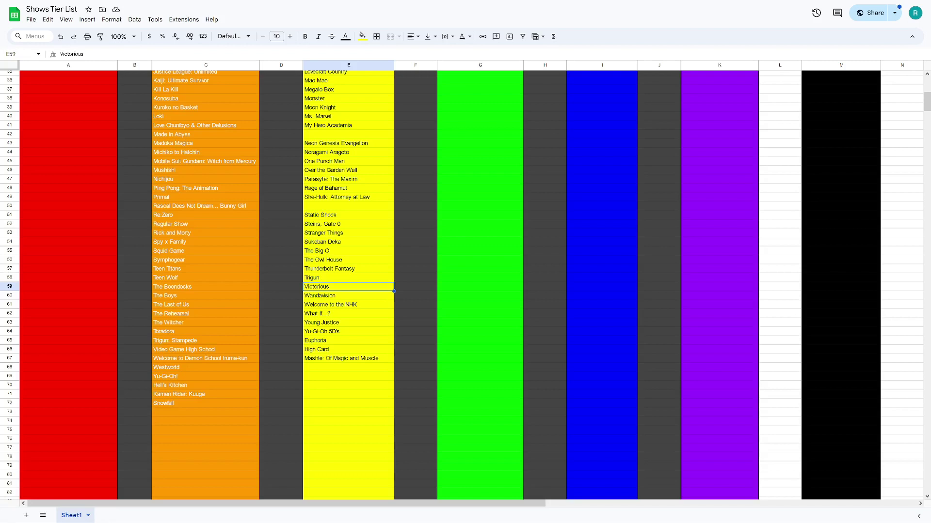
pyautogui.scroll(2, 466, 285)
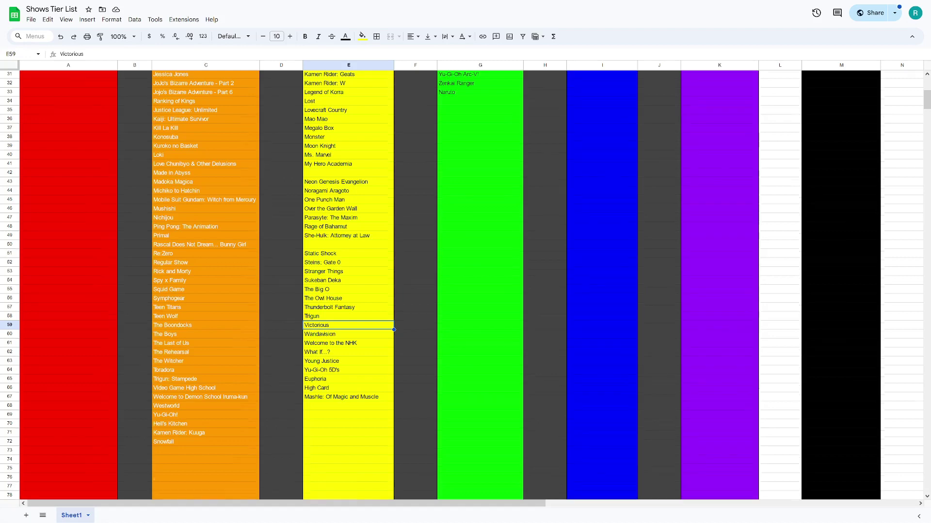
pyautogui.scroll(10, 465, 285)
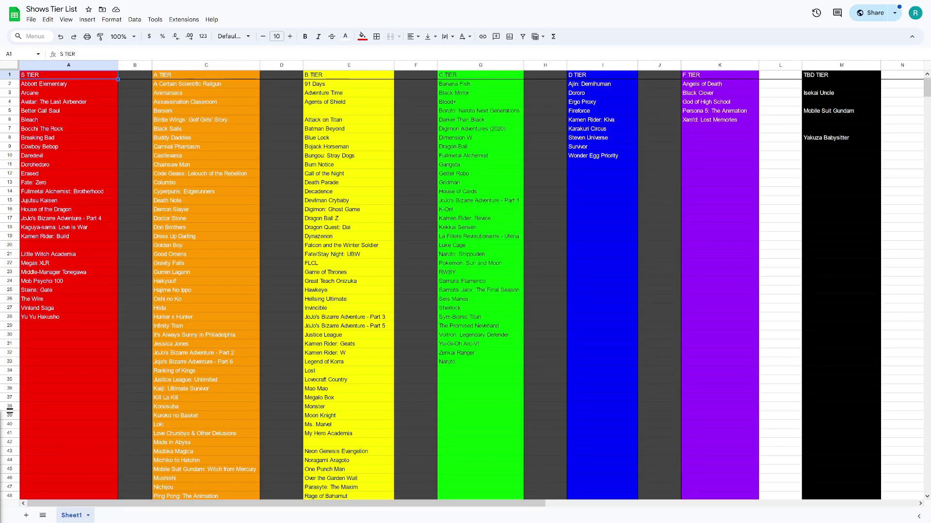
pyautogui.scroll(-4, 9, 409)
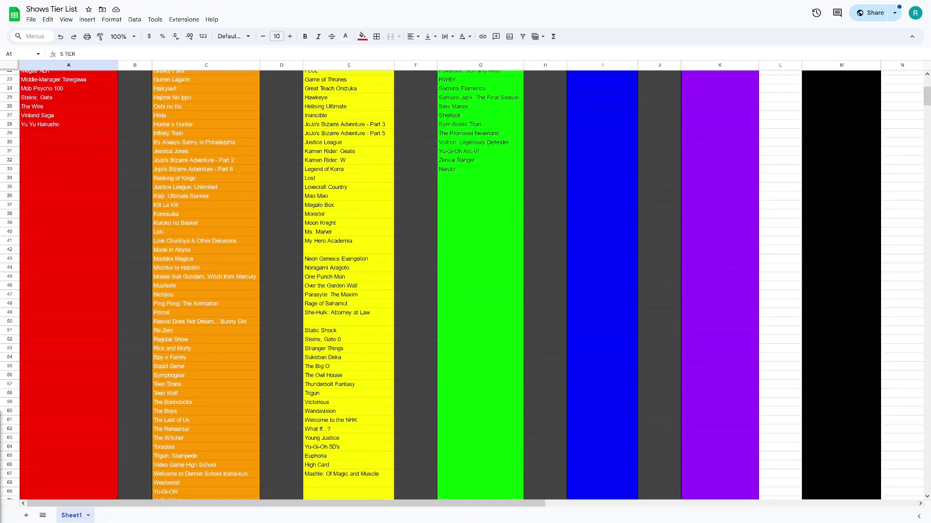
pyautogui.scroll(4, 465, 285)
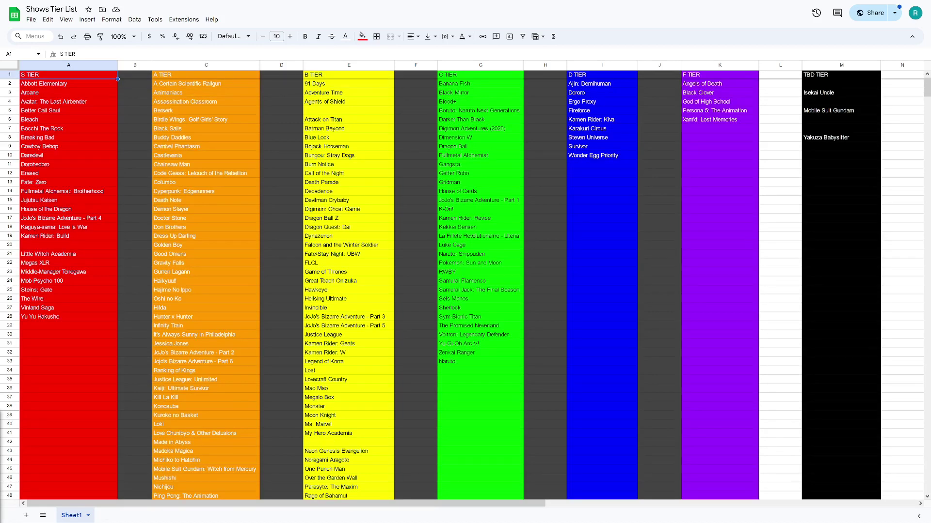
pyautogui.click(69, 299)
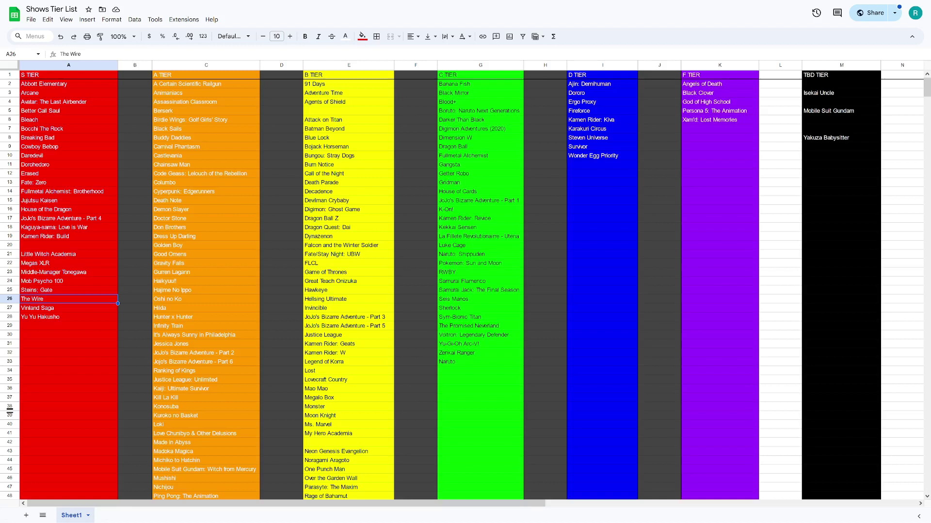
pyautogui.click(69, 308)
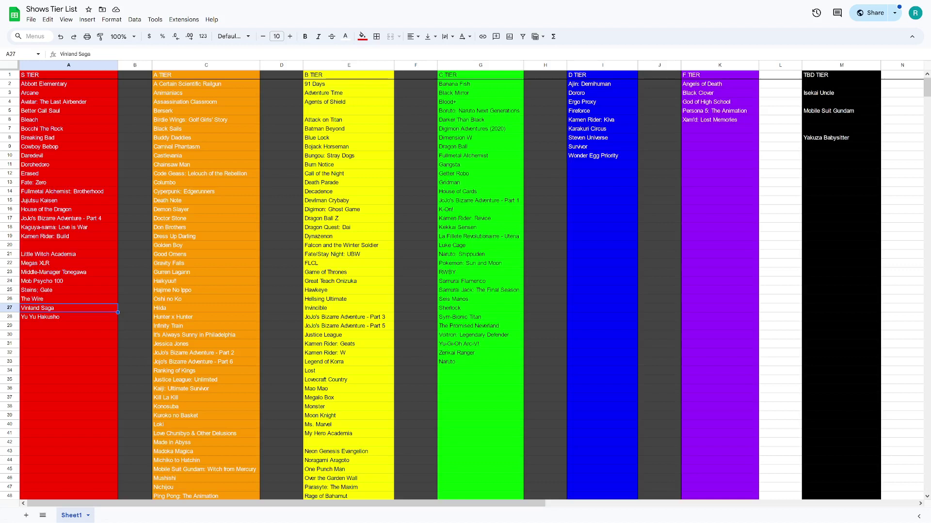
# Move Yu-Gi-Oh! Arc-V from cell G31 of the C TIER column to E68, the first empty cell below the B TIER list.
pyautogui.click(480, 343)
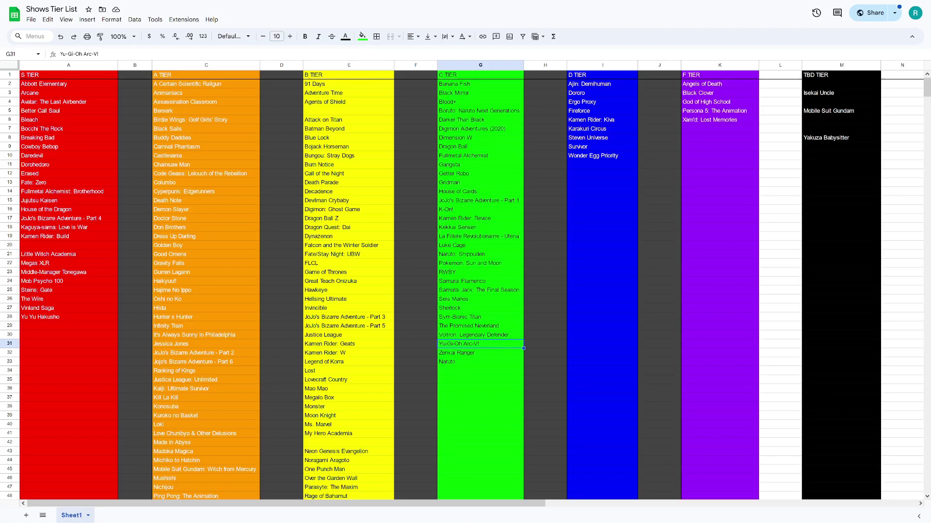
pyautogui.scroll(-7, 465, 286)
pyautogui.press('Delete')
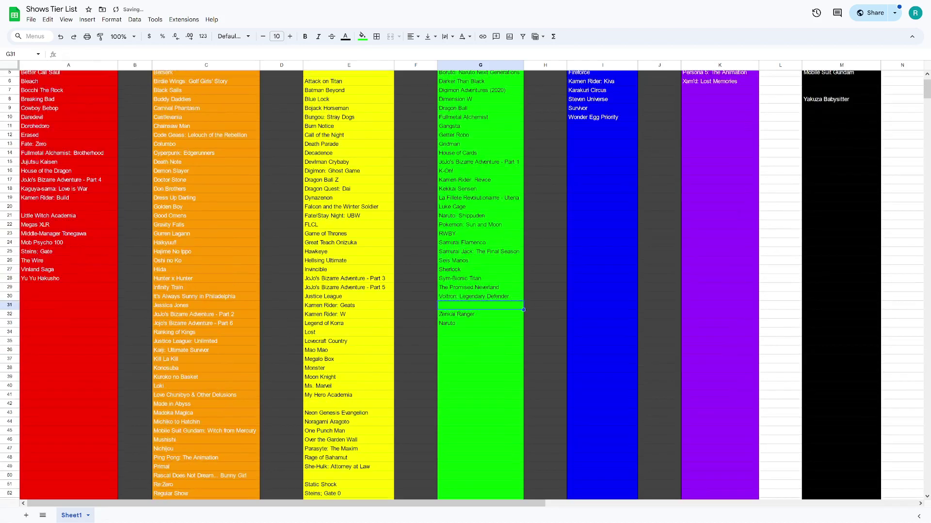
pyautogui.scroll(-1, 465, 286)
pyautogui.click(348, 329)
pyautogui.write('Y')
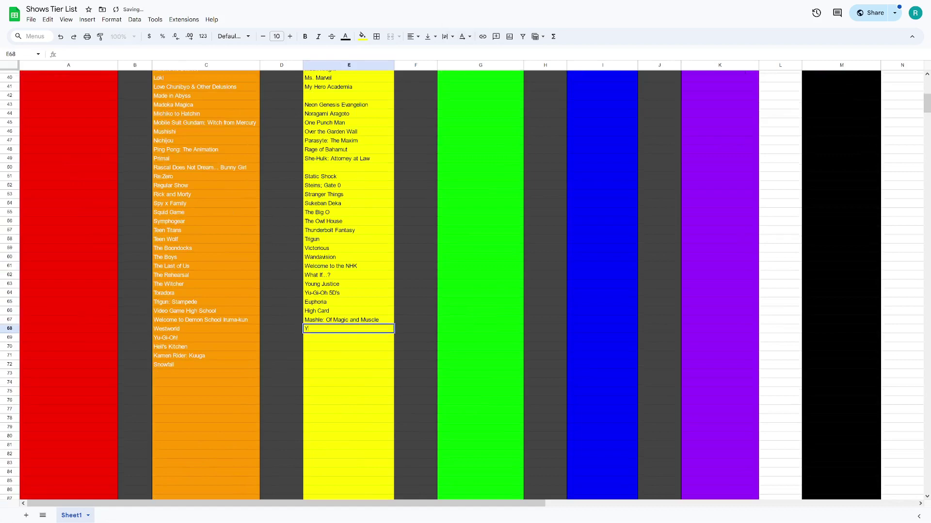
pyautogui.write('u-Gi-Oh! Arc-V')
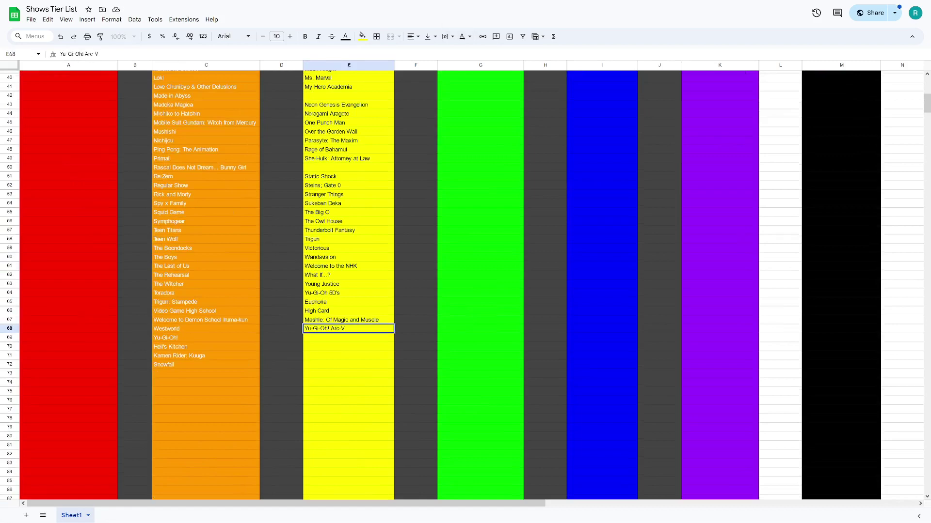
pyautogui.scroll(3, 465, 286)
pyautogui.scroll(-2, 465, 286)
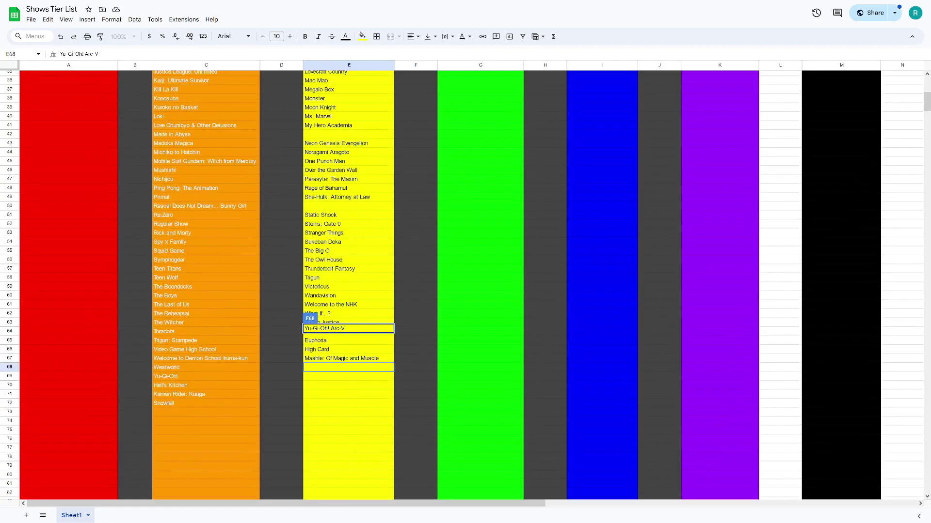
pyautogui.scroll(-2, 465, 286)
pyautogui.click(340, 240)
pyautogui.scroll(6, 465, 286)
pyautogui.scroll(7, 465, 286)
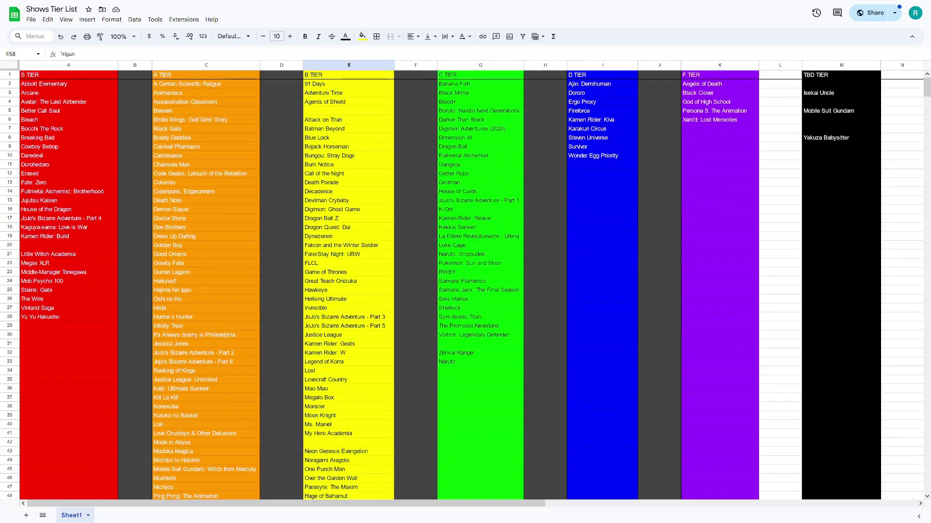
# Correct the title in cell E64 of the B TIER column to "Yu-Gi-Oh! 5D's".
pyautogui.scroll(-10, 465, 286)
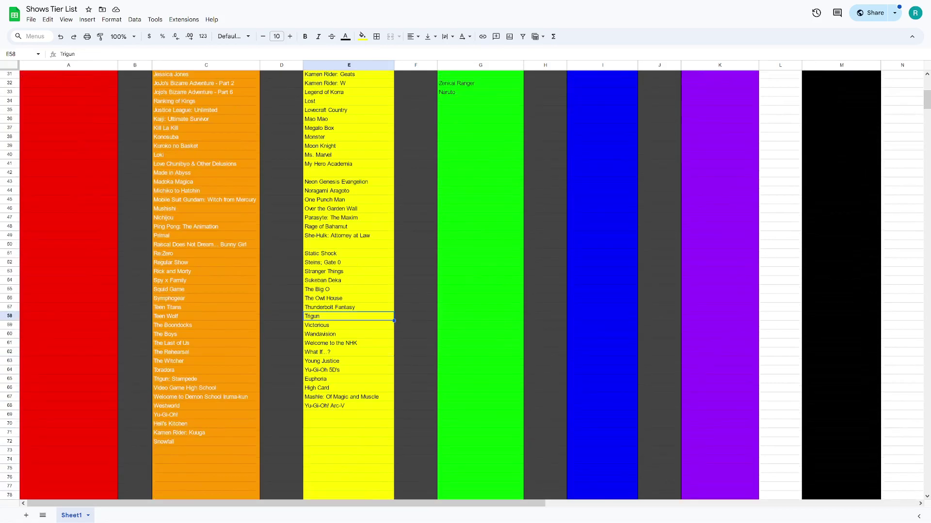
pyautogui.click(348, 369)
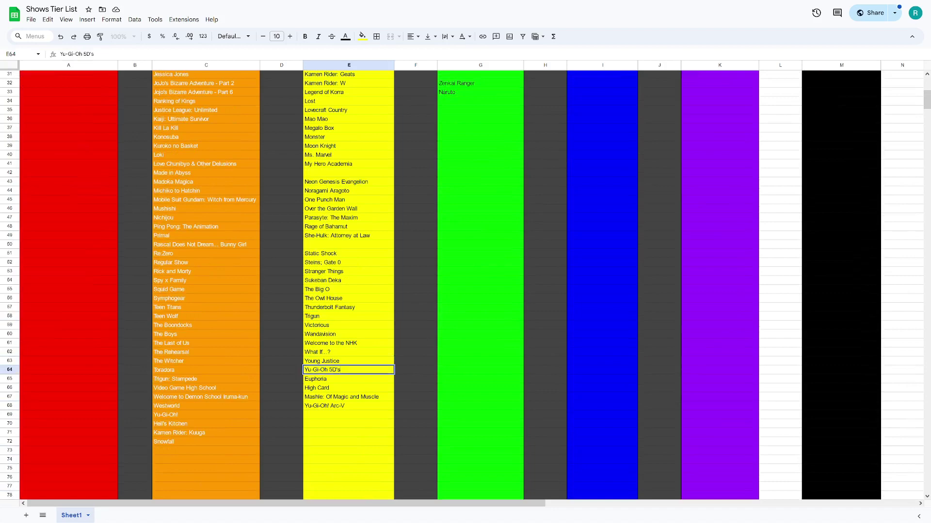
pyautogui.write('!')
pyautogui.click(348, 262)
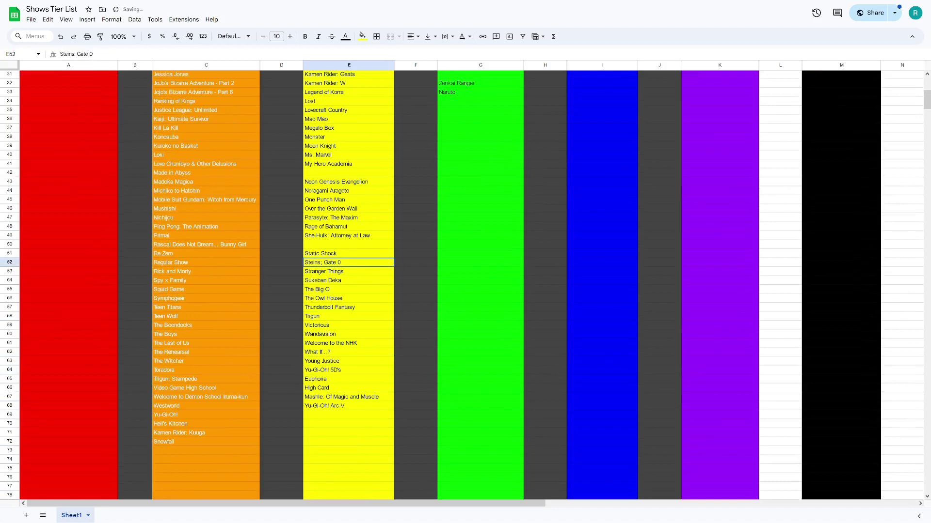
# Move Erased from cell A12 of the S TIER column to C73, the first empty cell below the A TIER list.
pyautogui.scroll(10, 465, 286)
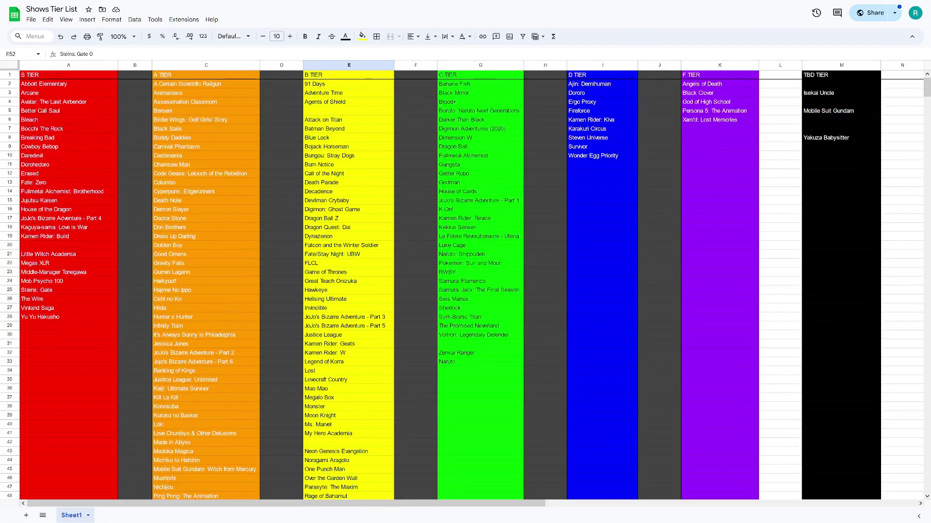
pyautogui.click(68, 84)
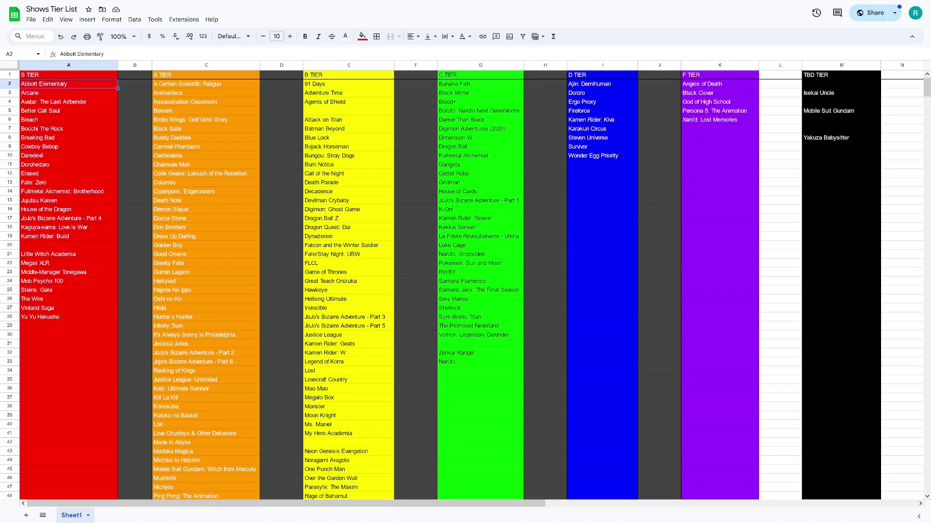
pyautogui.click(69, 174)
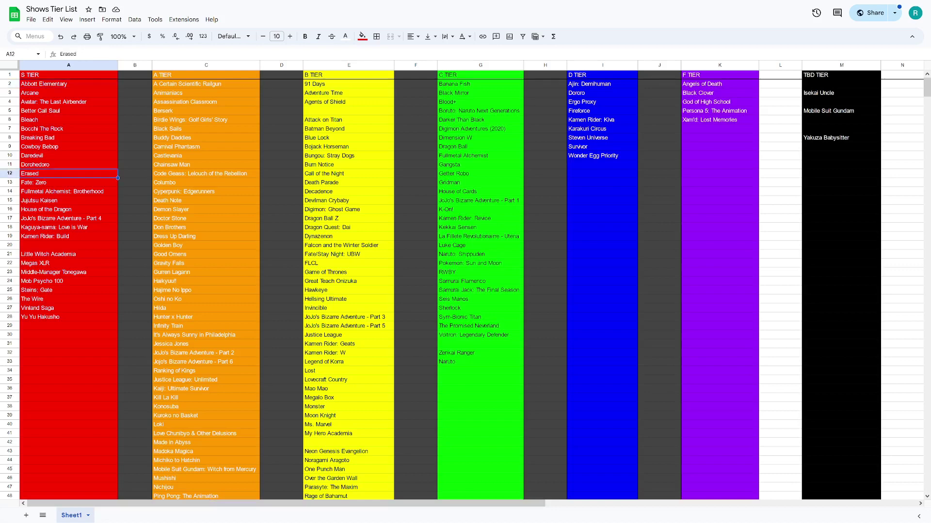
pyautogui.scroll(-7, 465, 285)
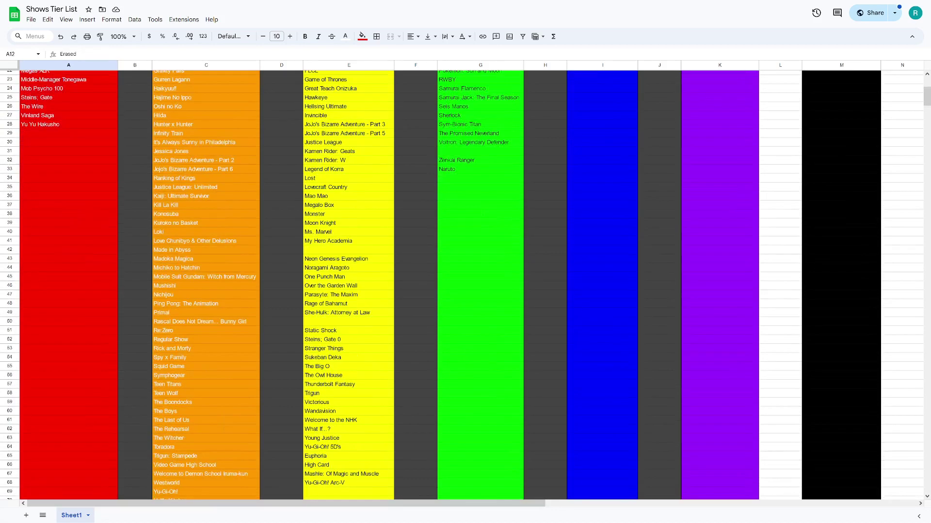
pyautogui.click(206, 330)
pyautogui.scroll(7, 465, 285)
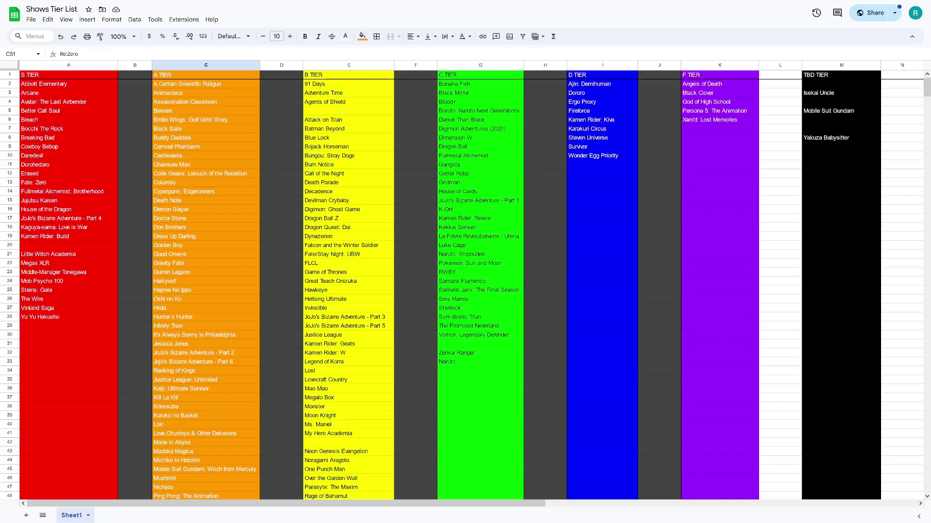
pyautogui.click(68, 173)
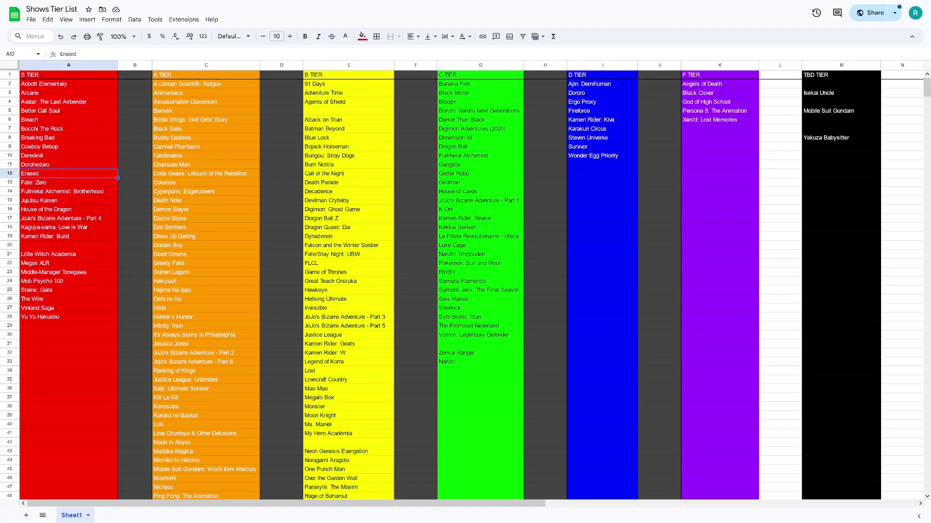
pyautogui.press('Delete')
pyautogui.scroll(-12, 466, 286)
pyautogui.click(206, 181)
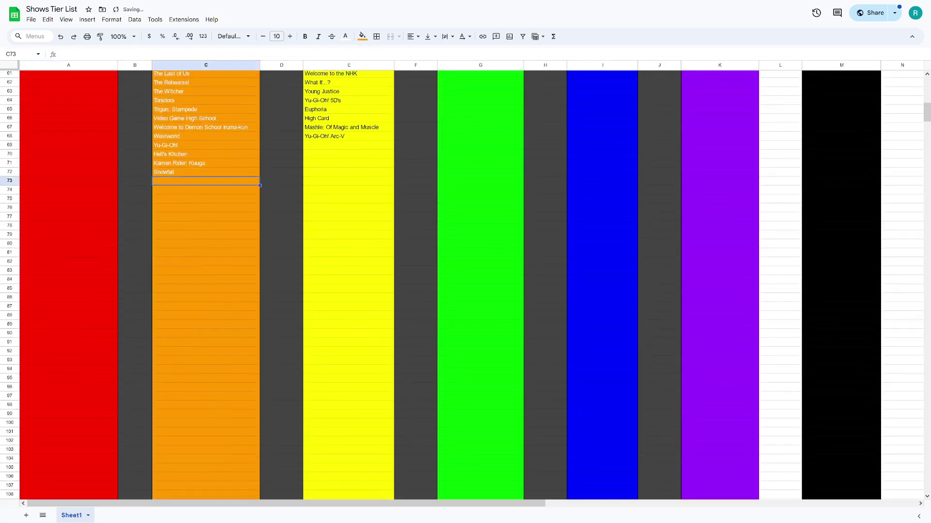
pyautogui.write('Erased')
pyautogui.click(205, 145)
# Move Re:Zero from cell C51 of the A TIER column to A29 below the S TIER list, entering it as "Re: Zero".
pyautogui.scroll(15, 466, 286)
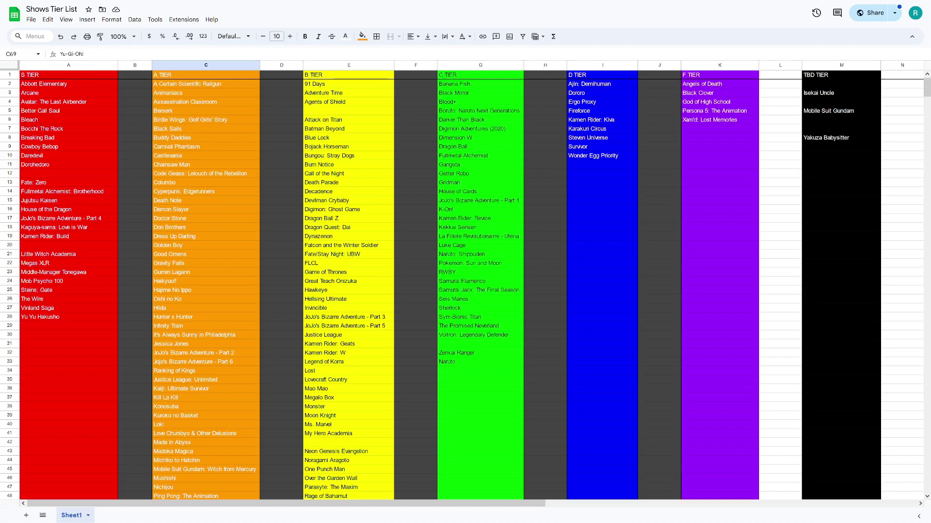
pyautogui.scroll(-10, 466, 285)
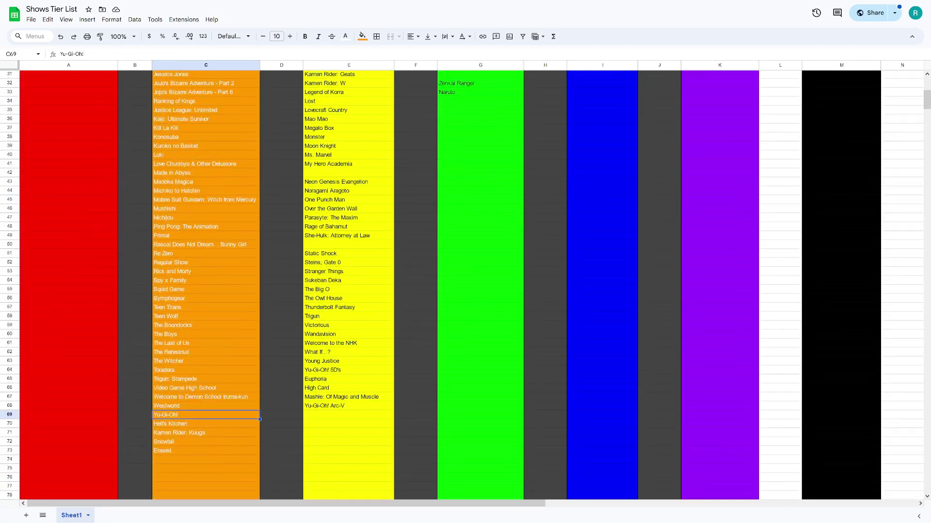
pyautogui.scroll(1, 465, 285)
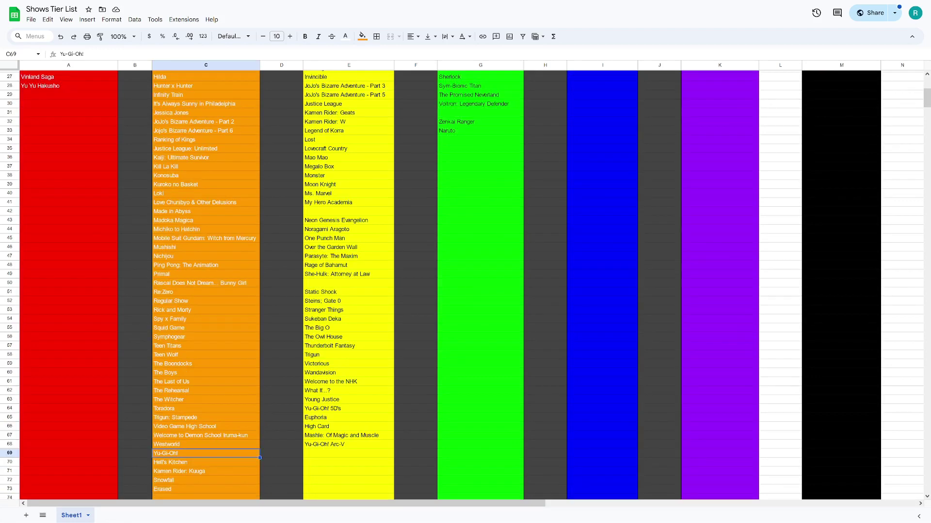
pyautogui.click(206, 292)
pyautogui.press('Delete')
pyautogui.scroll(6, 465, 285)
pyautogui.click(69, 249)
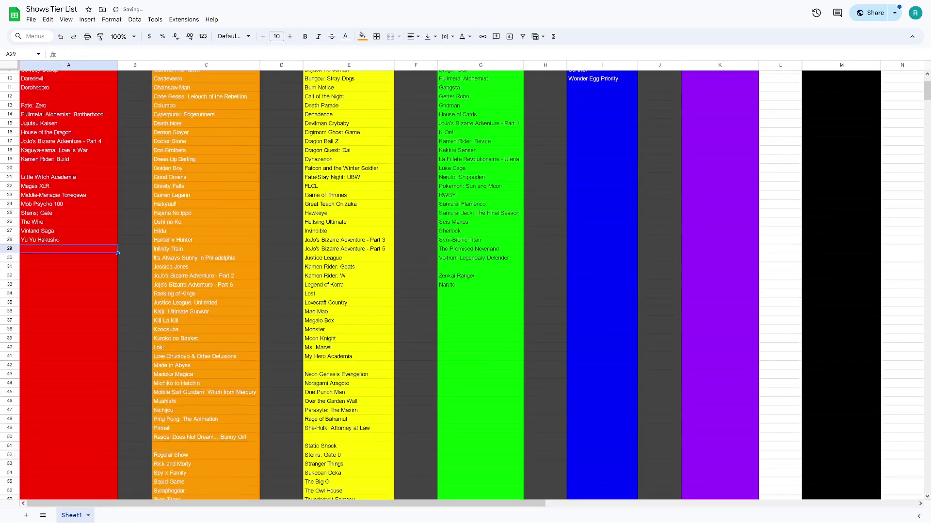
pyautogui.write('Re: Zero')
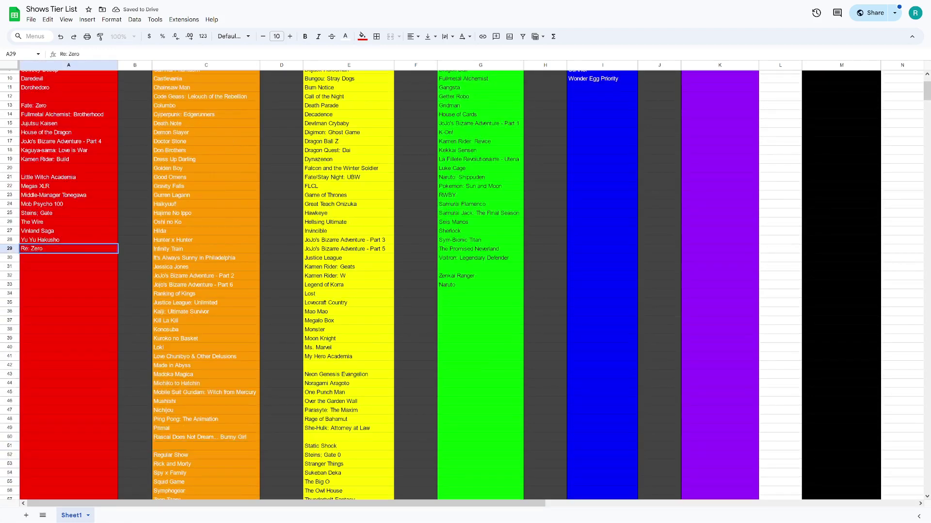
pyautogui.click(69, 284)
# Review the S TIER column, checking Megas XLR, Middle-Manager Tonegawa, Bocchi The Rock and JoJo's Bizarre Adventure - Part 4.
pyautogui.scroll(3, 465, 285)
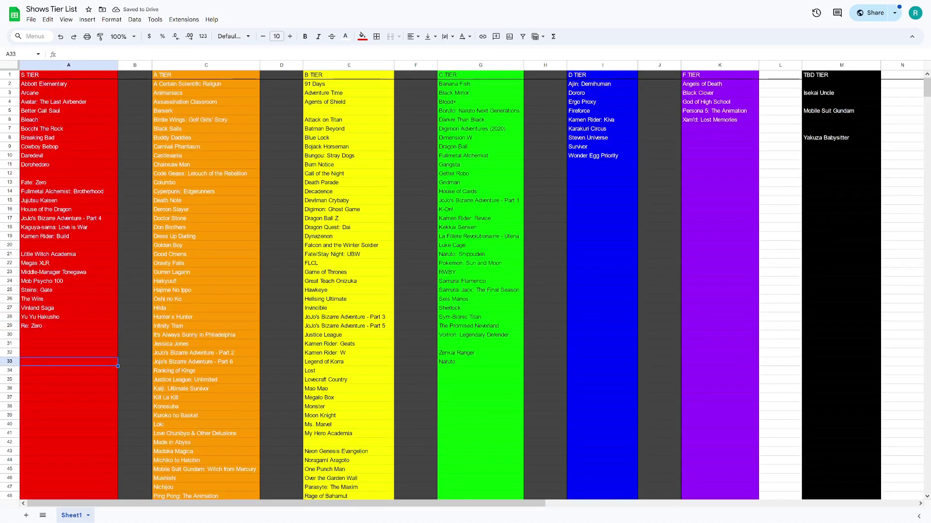
pyautogui.click(68, 334)
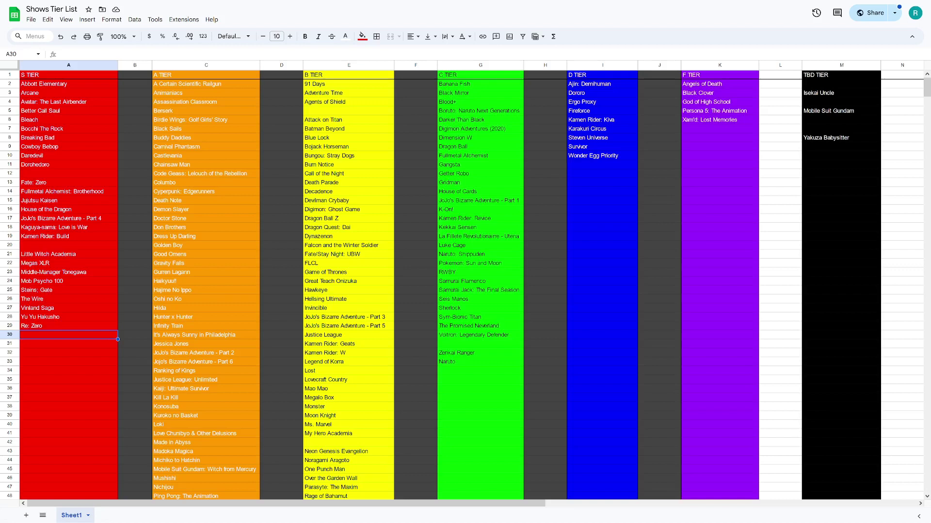
pyautogui.click(68, 263)
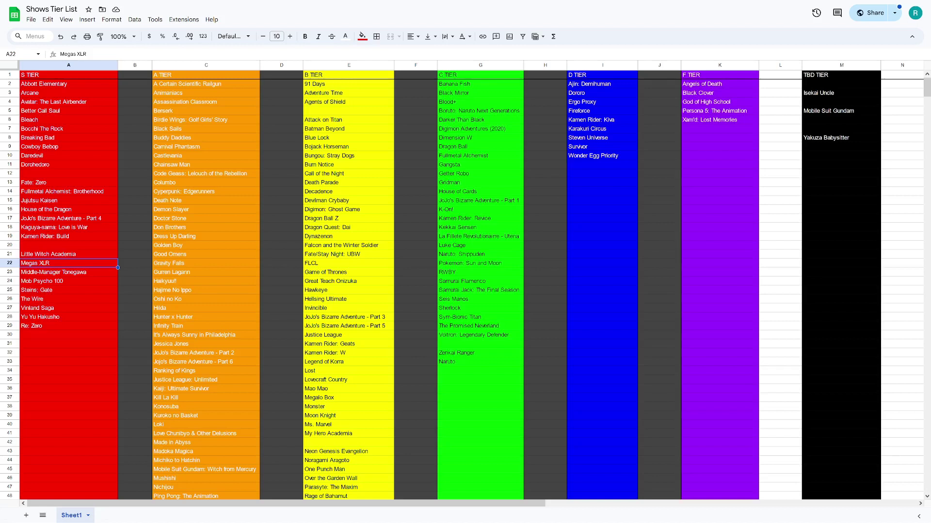
pyautogui.click(68, 272)
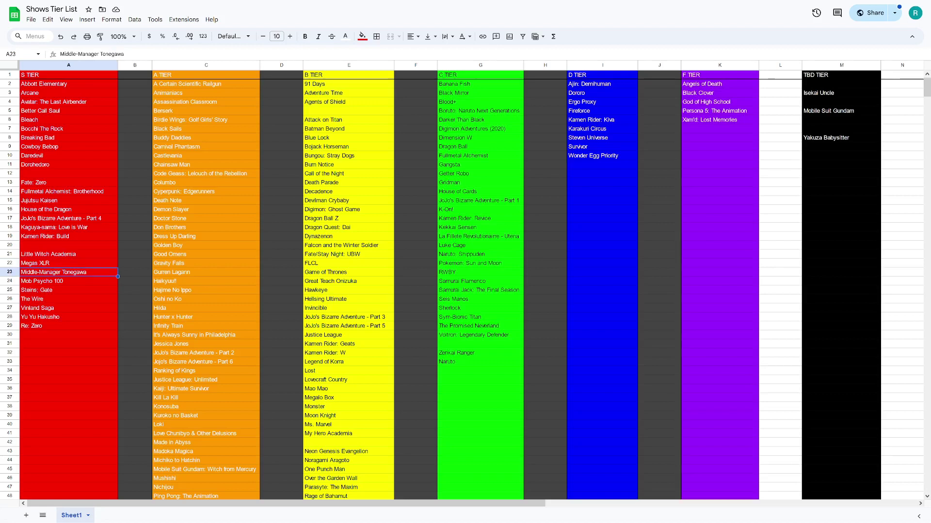
pyautogui.click(68, 147)
pyautogui.click(68, 129)
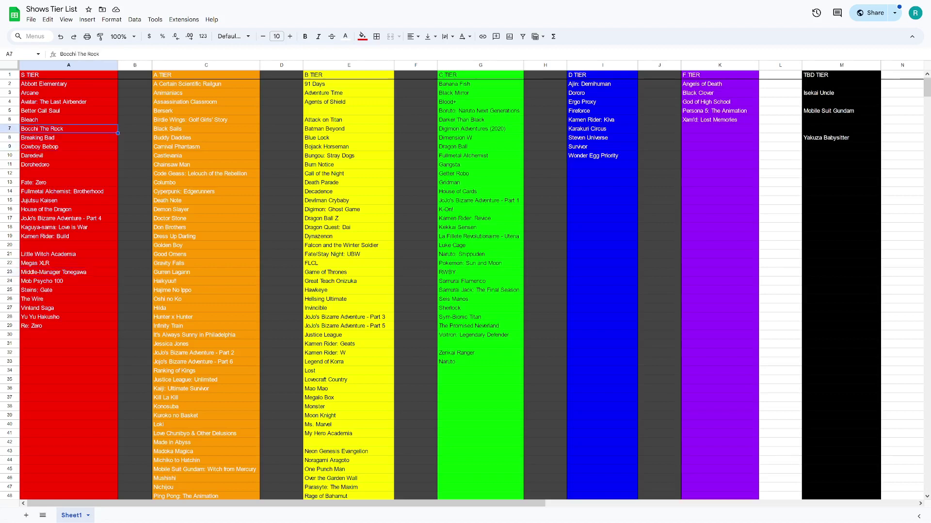
pyautogui.click(68, 111)
pyautogui.click(68, 128)
pyautogui.click(68, 164)
pyautogui.click(68, 182)
pyautogui.click(68, 218)
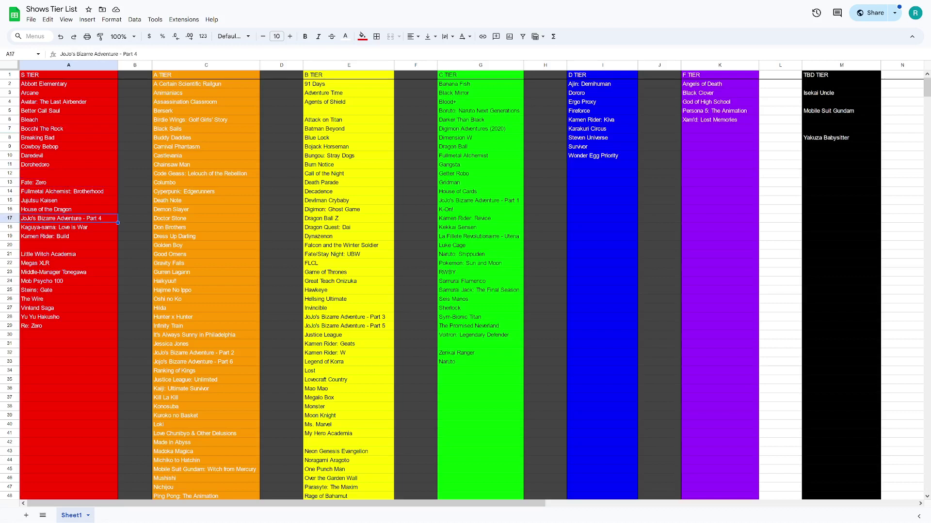
pyautogui.click(68, 272)
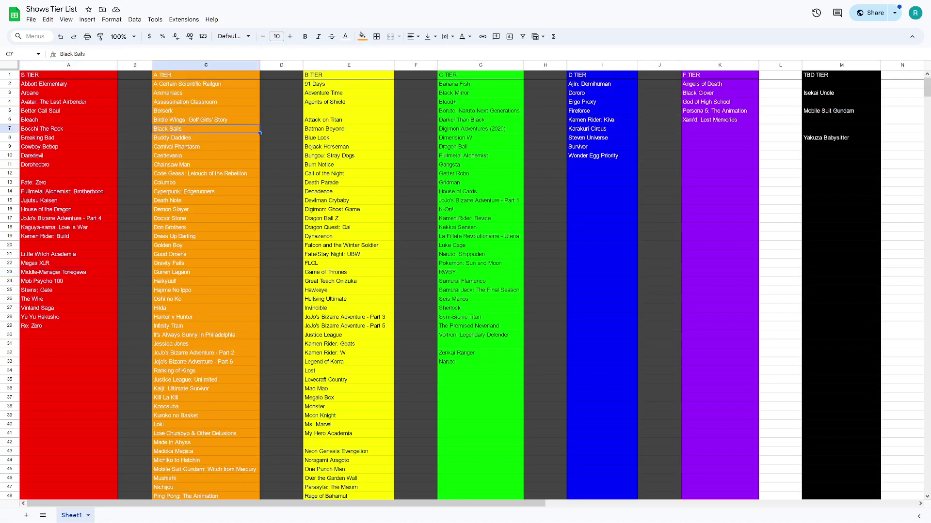
# Move Demon Slayer from cell C16 of the A TIER column to E69, the first empty cell below the B TIER list.
pyautogui.click(205, 209)
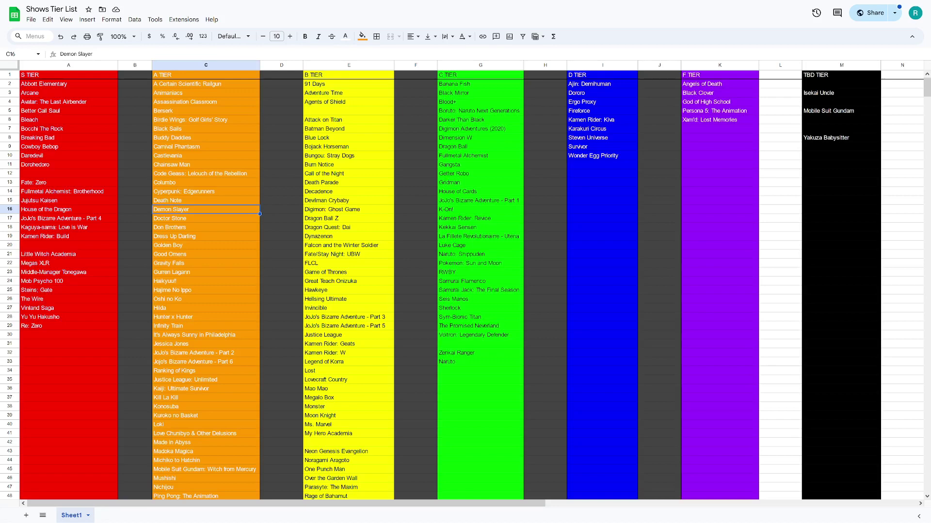
pyautogui.press('Delete')
pyautogui.scroll(-6, 465, 286)
pyautogui.click(348, 376)
pyautogui.write('Demon Slayer')
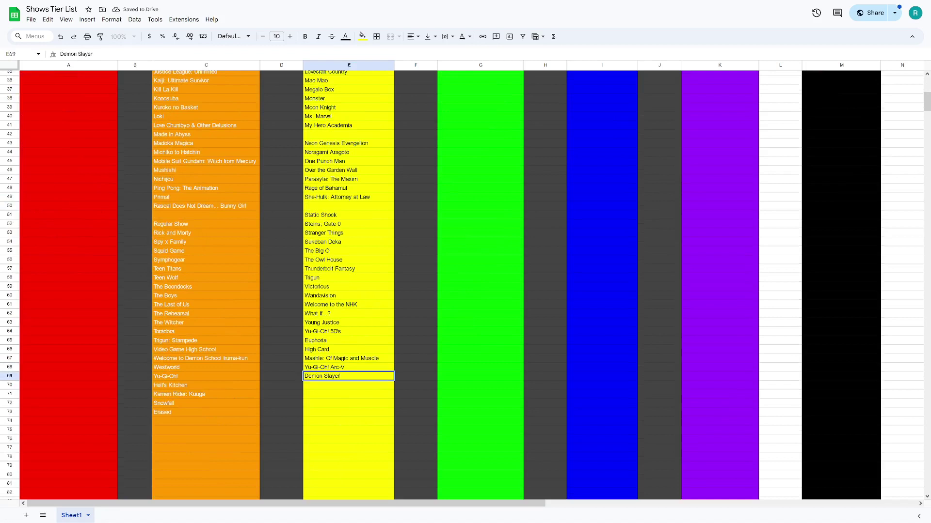
pyautogui.click(348, 304)
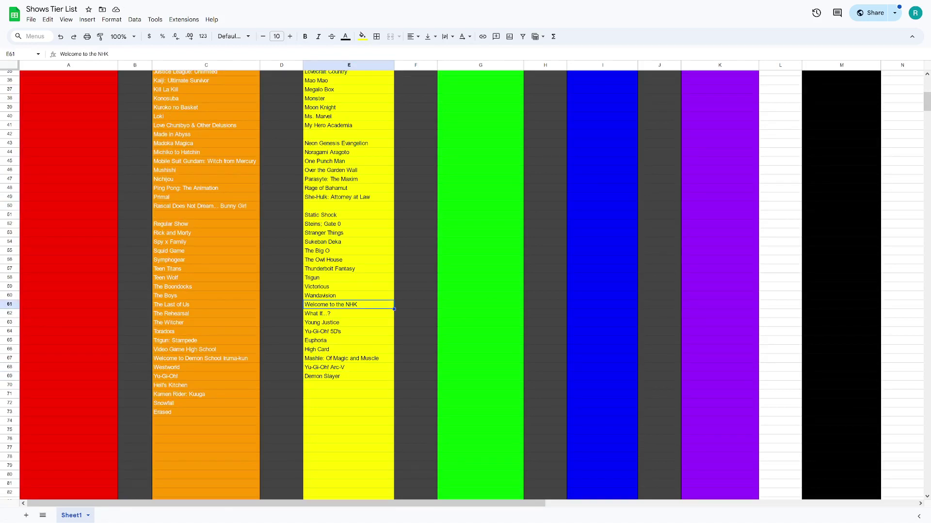
# Review the A TIER and B TIER columns, checking Yu-Gi-Oh! 5D's, Yu-Gi-Oh!, Kamen Rider: Kuuga, 91 Days, Adventure Time and Agents of Shield.
pyautogui.click(348, 332)
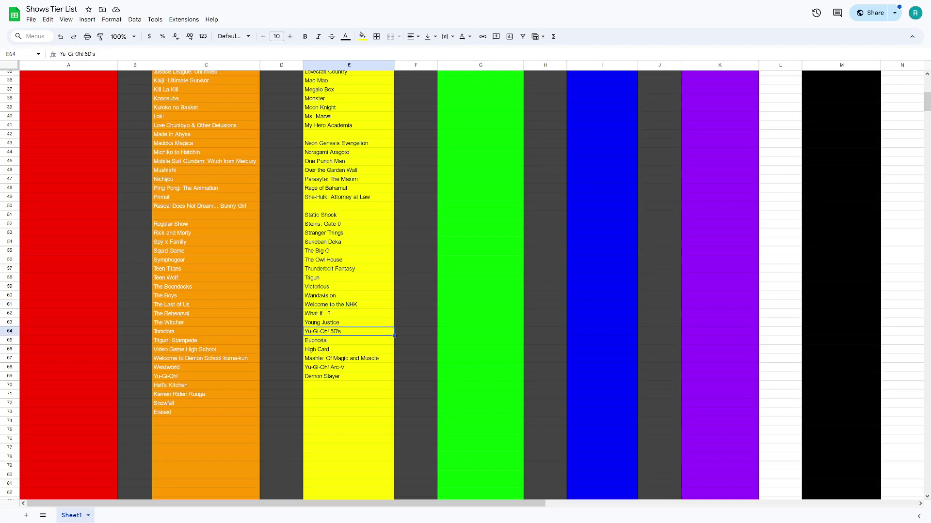
pyautogui.click(166, 376)
pyautogui.scroll(8, 465, 286)
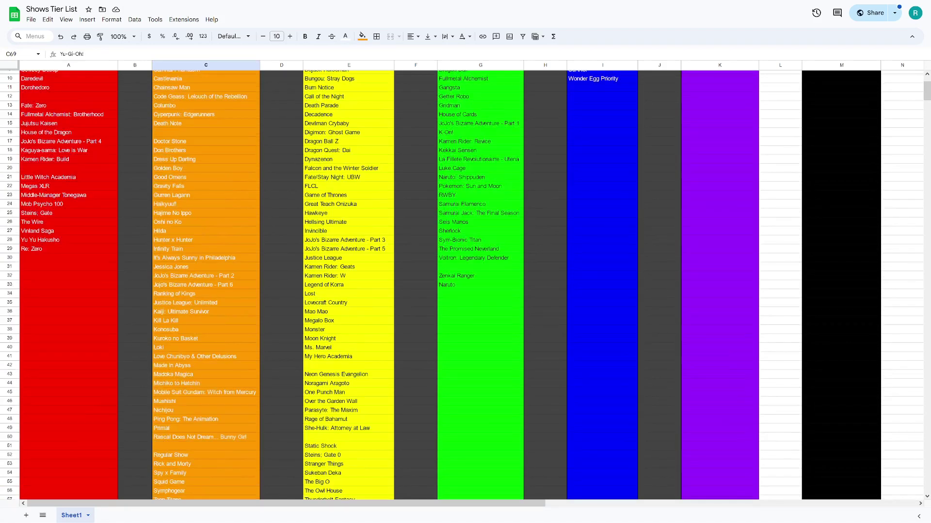
pyautogui.scroll(-8, 466, 286)
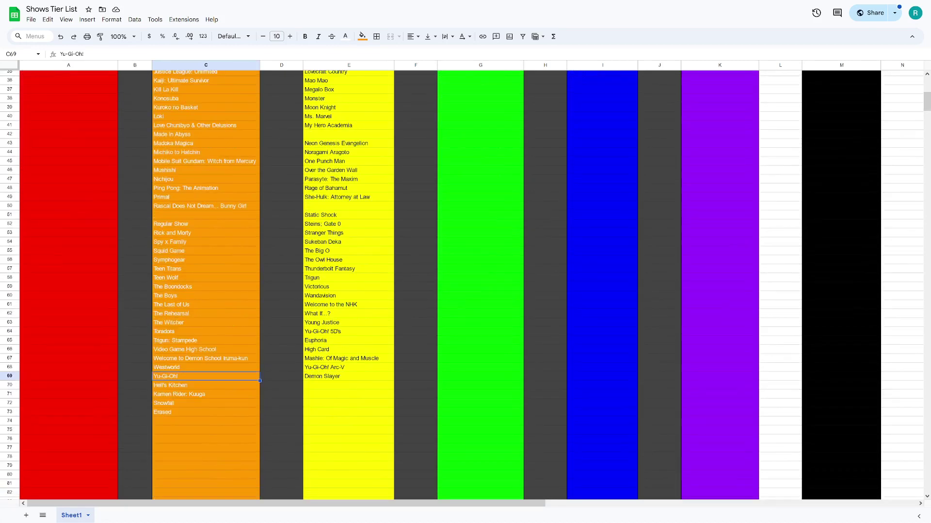
pyautogui.click(179, 394)
pyautogui.press('Down')
pyautogui.press('Down')
pyautogui.press('Down')
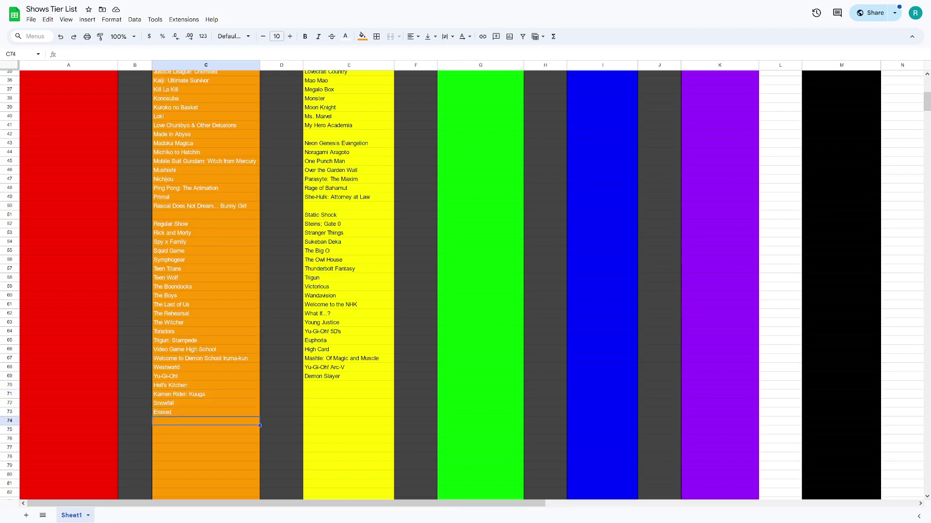
pyautogui.scroll(5, 465, 286)
pyautogui.scroll(3, 466, 286)
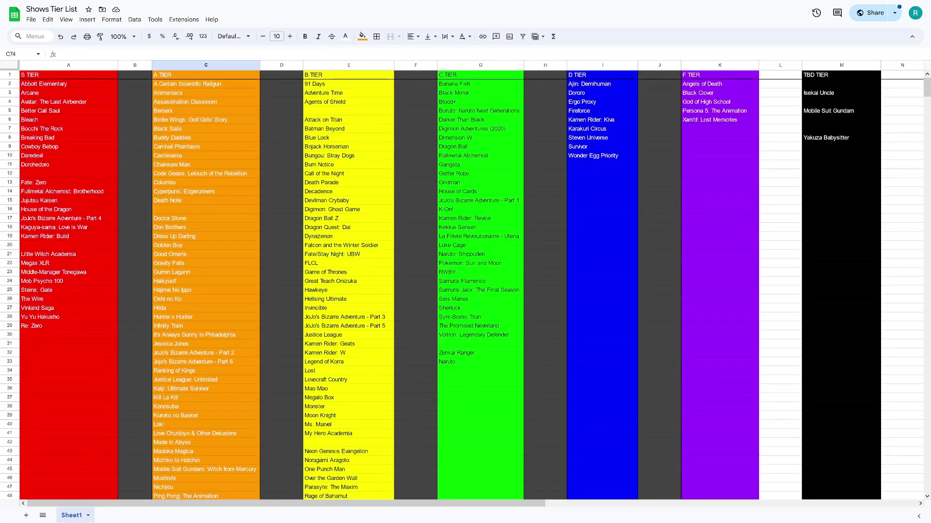
pyautogui.click(348, 83)
pyautogui.click(348, 92)
pyautogui.click(349, 102)
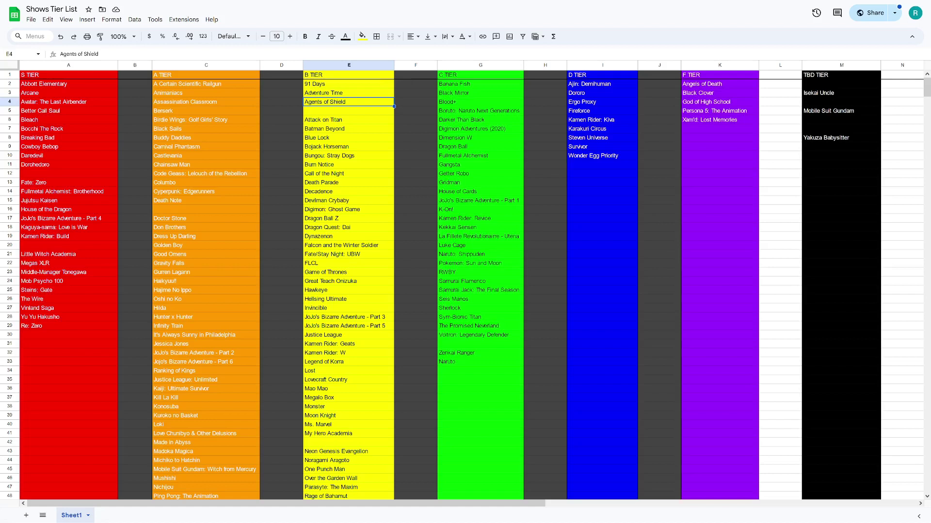
# Move Kamen Rider: Geats from cell E31 of the B TIER column to the empty cell G31 in the C TIER column.
pyautogui.click(349, 344)
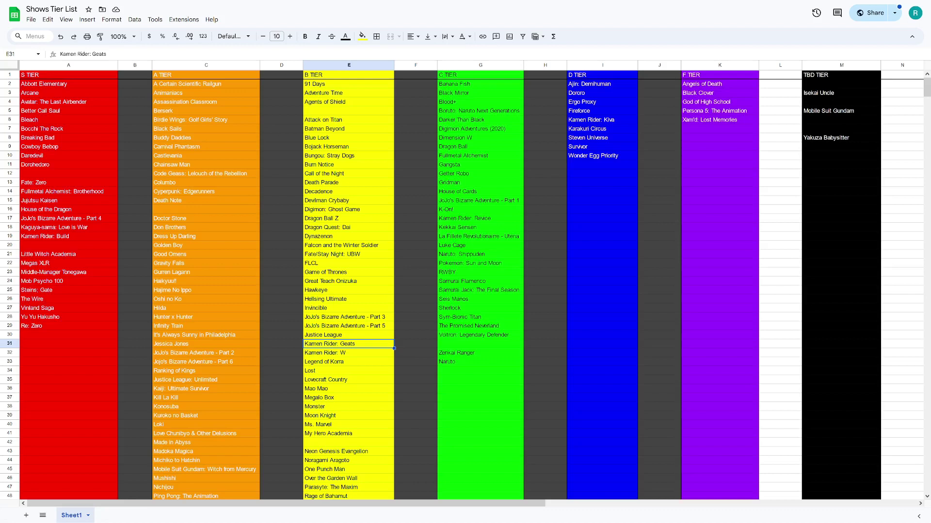
pyautogui.click(348, 353)
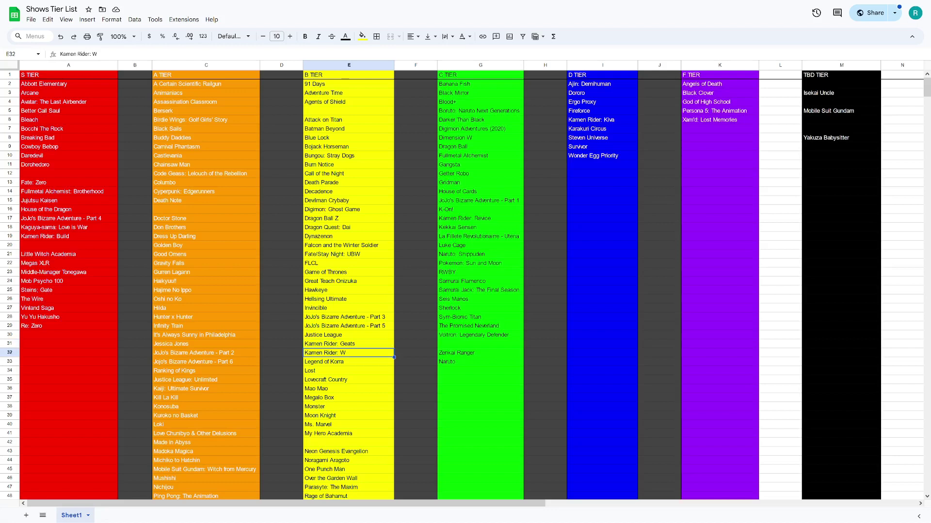
pyautogui.click(349, 344)
pyautogui.press('Delete')
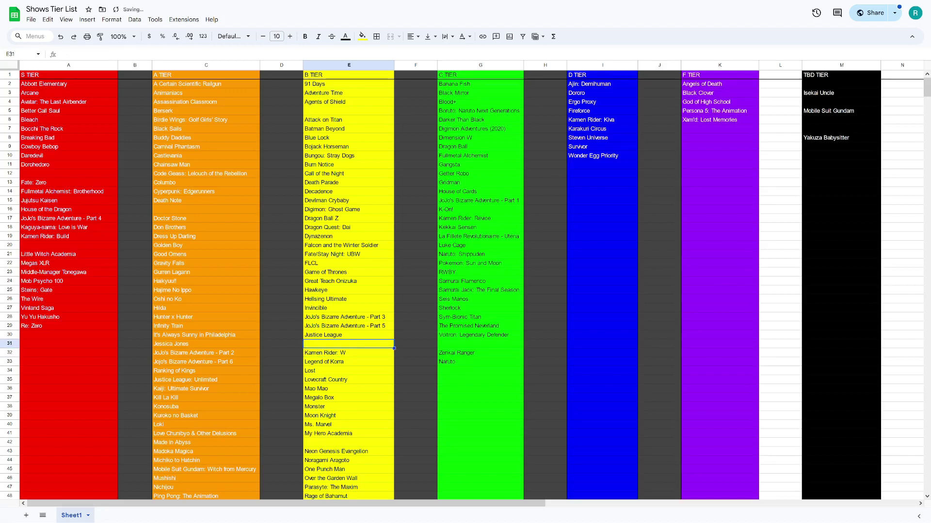
pyautogui.click(480, 344)
pyautogui.write('Kamen R')
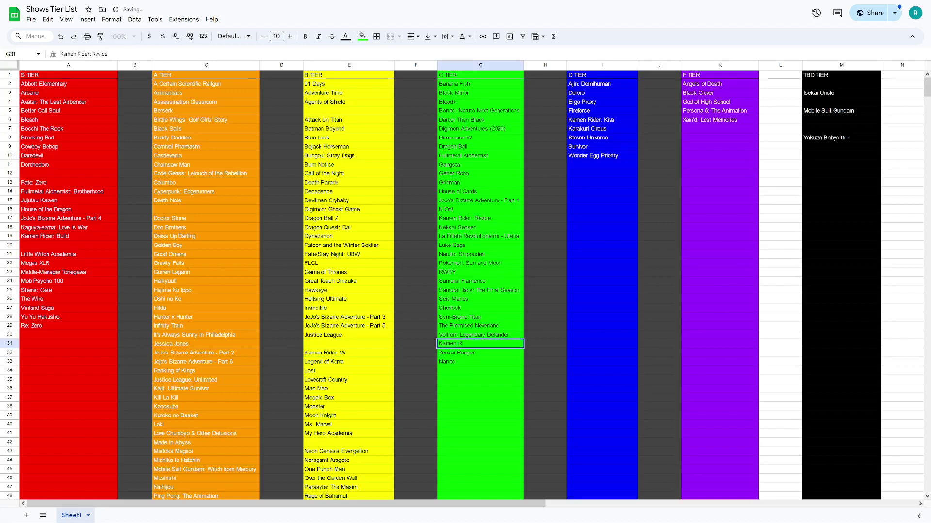
pyautogui.write('ider: GEats')
pyautogui.press('Return')
# Review the A TIER and B TIER columns, checking JoJo's Bizarre Adventure - Part 6, Legend of Korra and Rage of Bahamut.
pyautogui.click(348, 344)
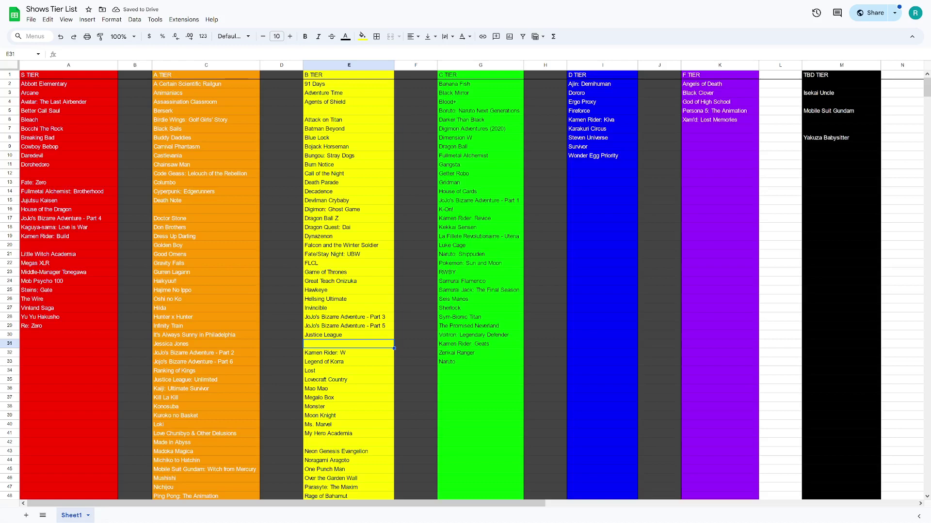
pyautogui.scroll(-2, 466, 286)
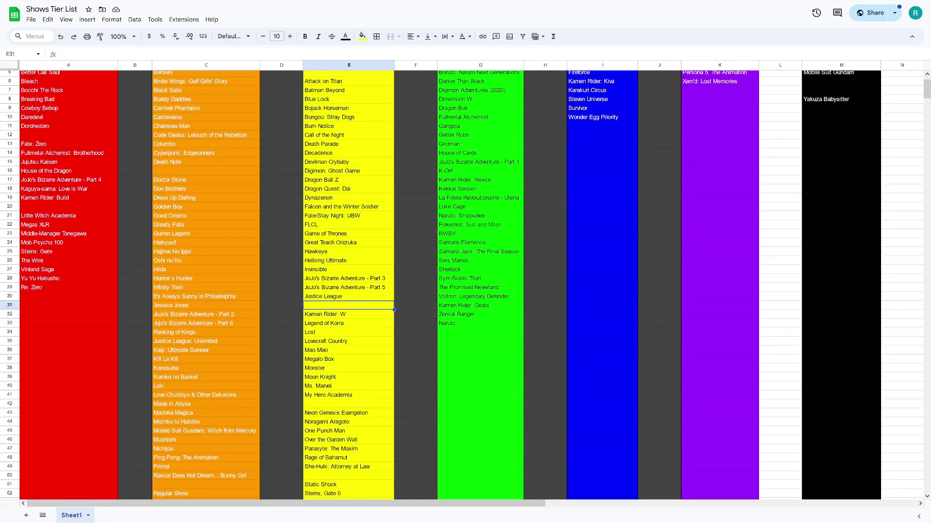
pyautogui.scroll(-2, 466, 286)
pyautogui.scroll(-2, 465, 286)
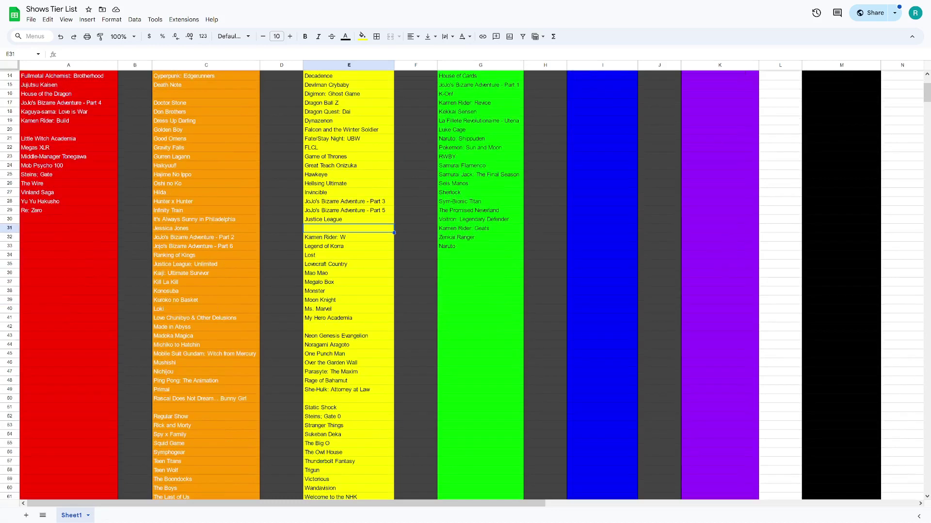
pyautogui.scroll(-2, 465, 286)
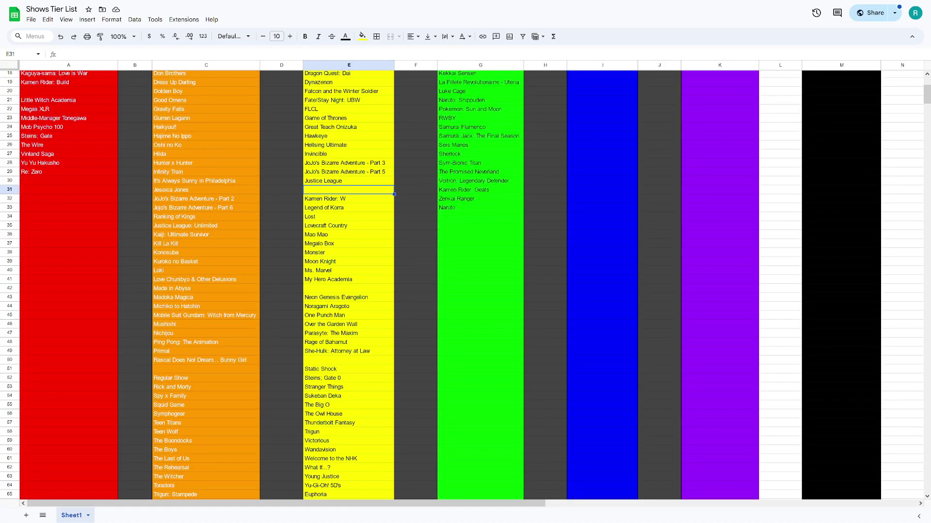
pyautogui.scroll(-2, 466, 286)
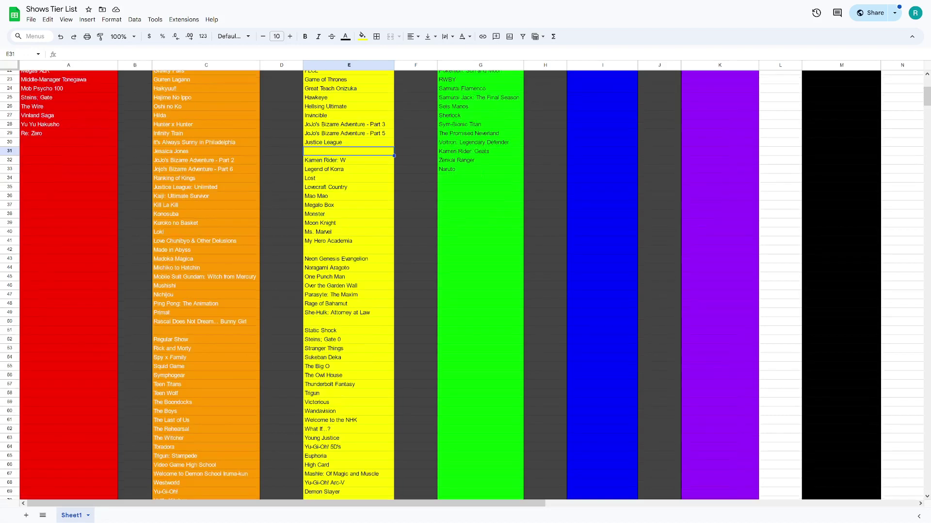
pyautogui.scroll(-2, 465, 286)
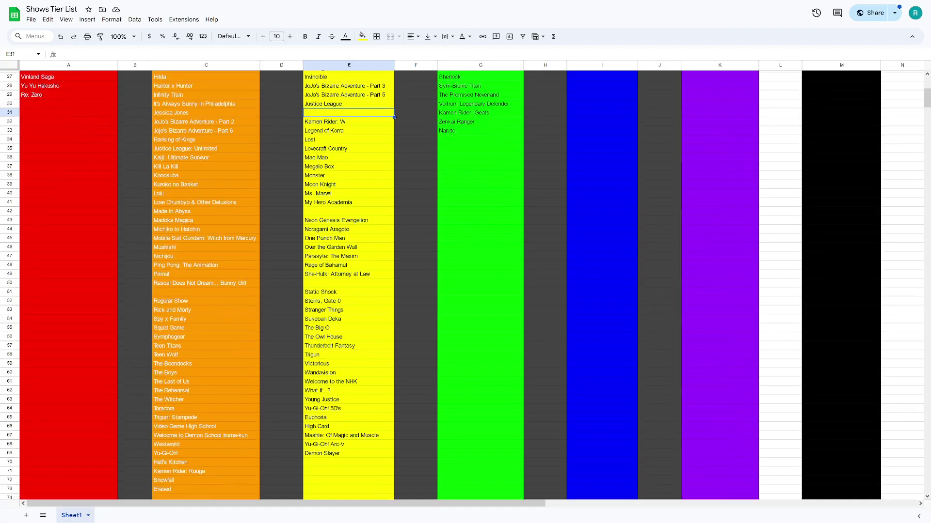
pyautogui.scroll(13, 465, 286)
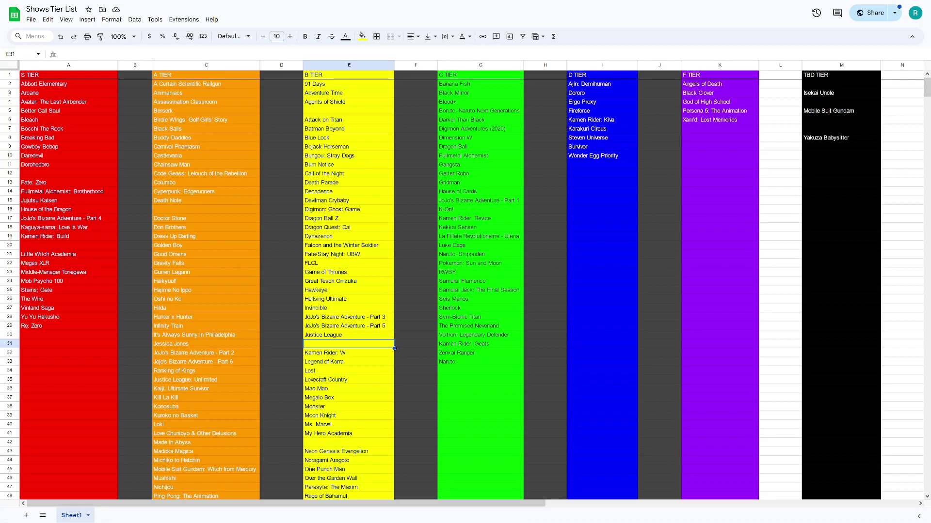
pyautogui.click(206, 362)
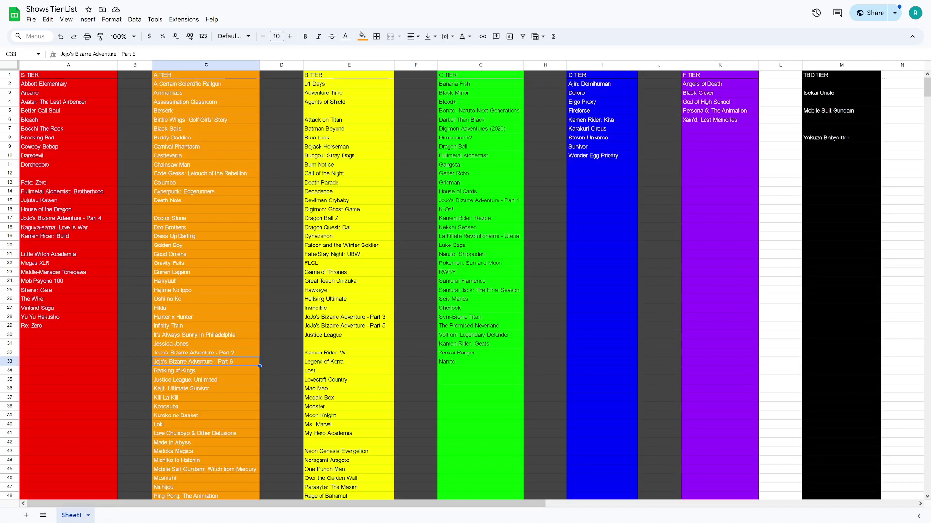
pyautogui.click(349, 362)
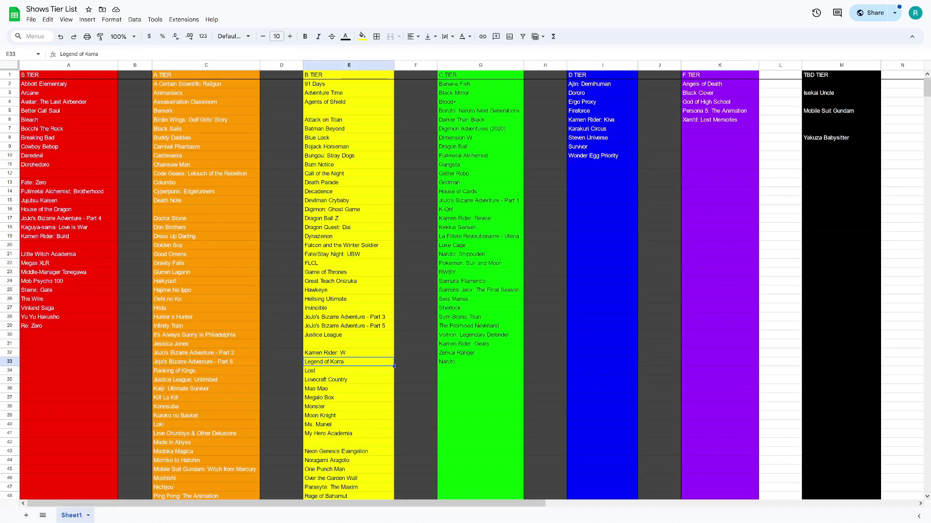
pyautogui.scroll(-5, 465, 286)
pyautogui.click(329, 342)
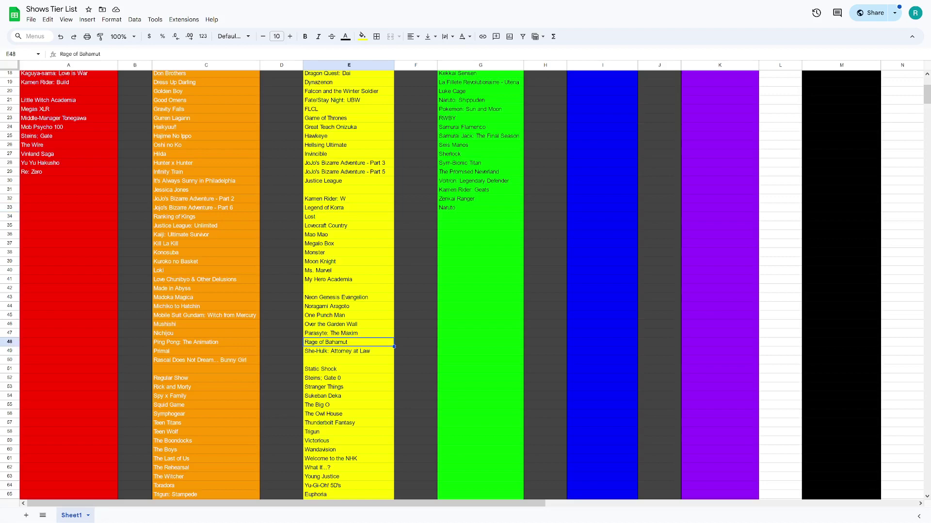
pyautogui.scroll(5, 465, 286)
pyautogui.scroll(-9, 465, 286)
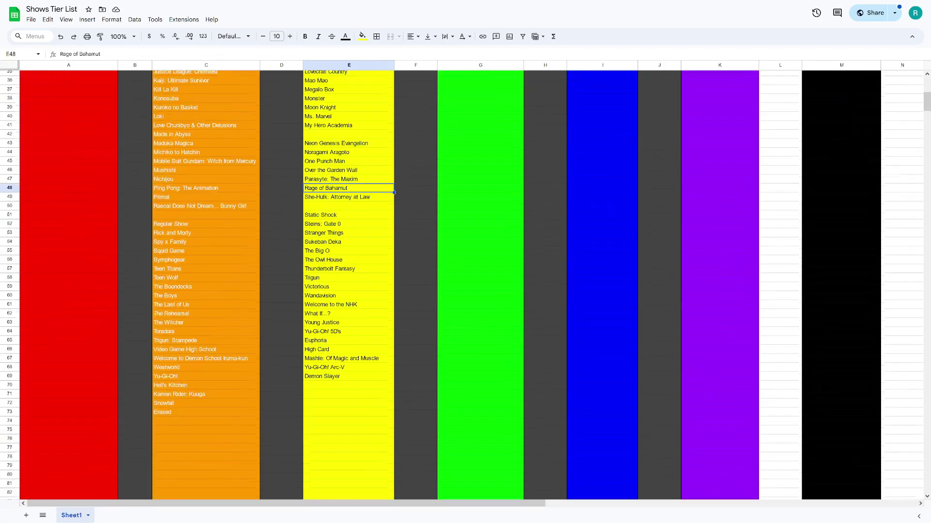
pyautogui.scroll(6, 466, 286)
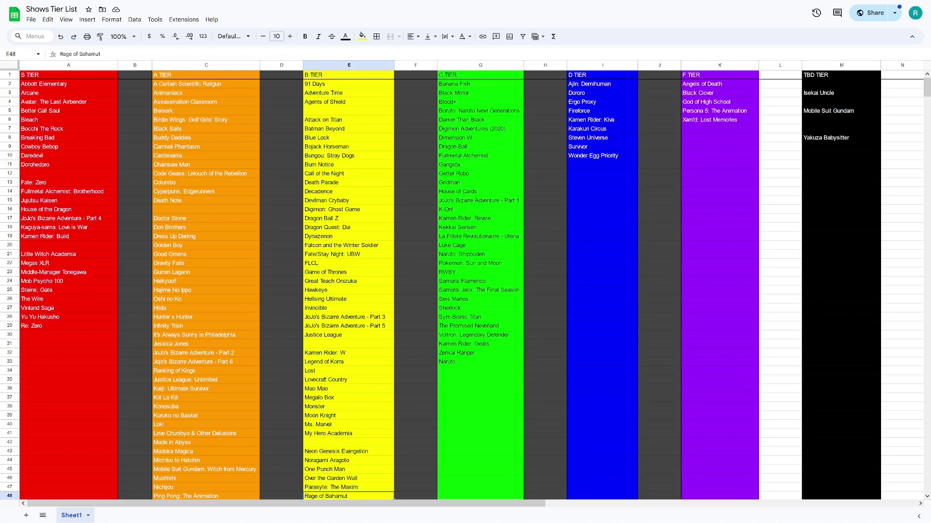
# Move Victorious from cell E59 of the B TIER column to G34, the first empty cell below the C TIER list.
pyautogui.scroll(-5, 465, 285)
pyautogui.click(339, 363)
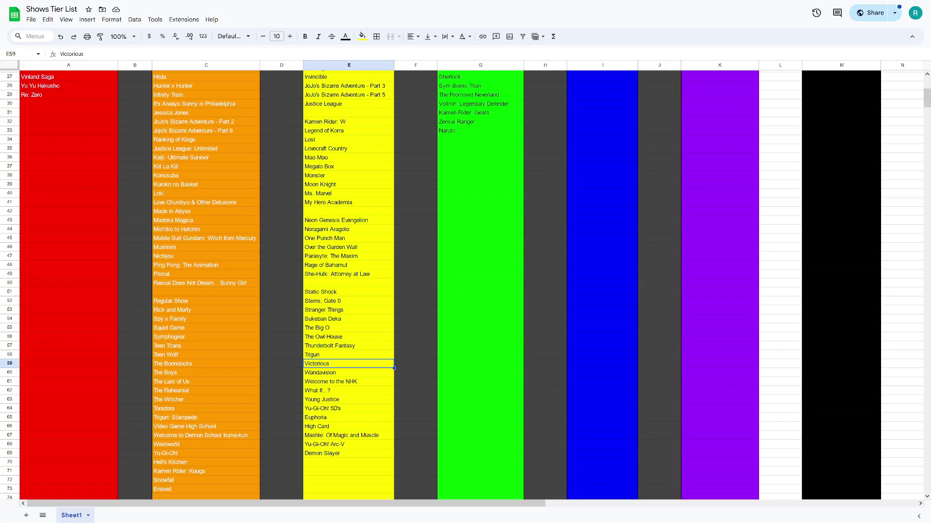
pyautogui.scroll(3, 466, 286)
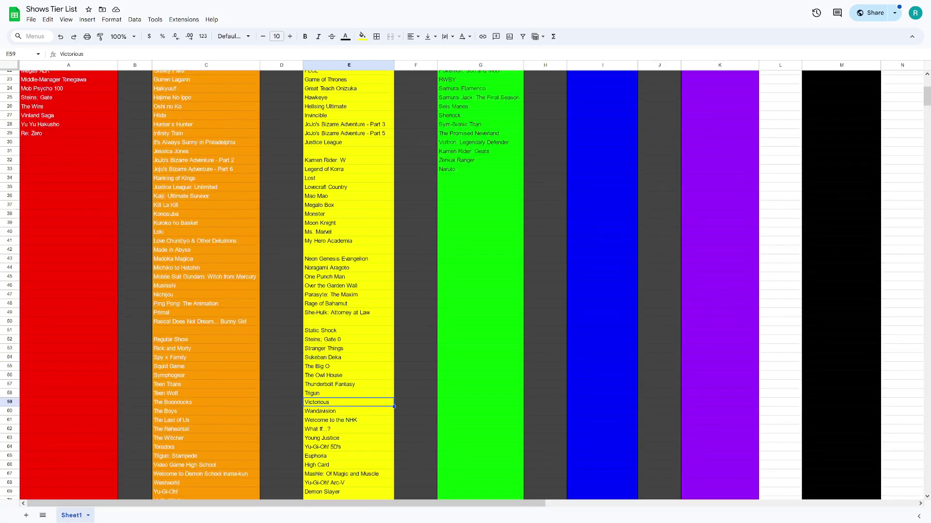
pyautogui.scroll(-3, 465, 286)
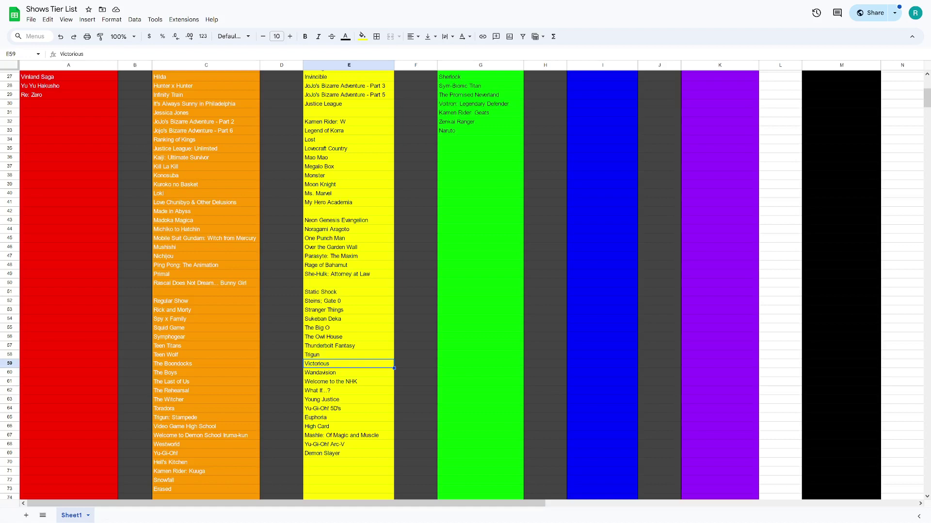
pyautogui.scroll(3, 465, 285)
pyautogui.scroll(-3, 466, 285)
pyautogui.press('Delete')
pyautogui.scroll(5, 465, 285)
pyautogui.click(480, 294)
pyautogui.write('Victorious')
pyautogui.click(480, 338)
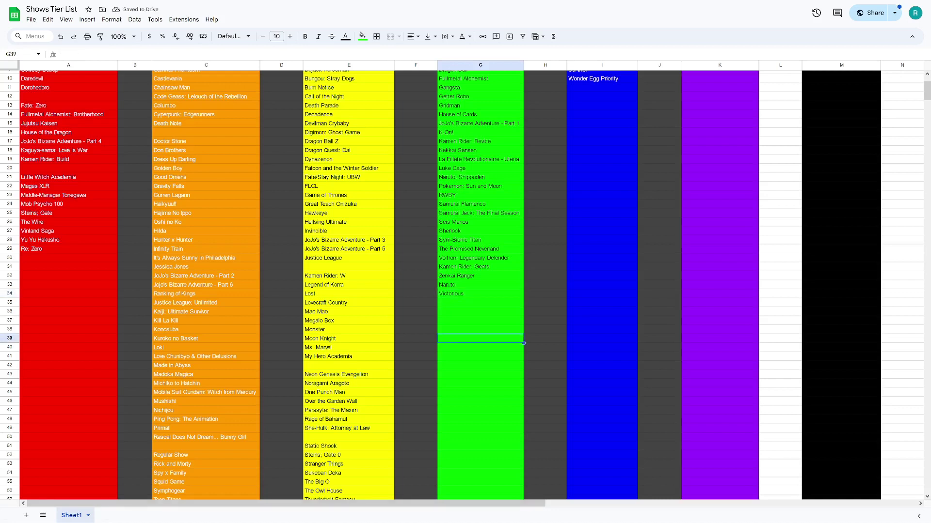
pyautogui.scroll(3, 465, 285)
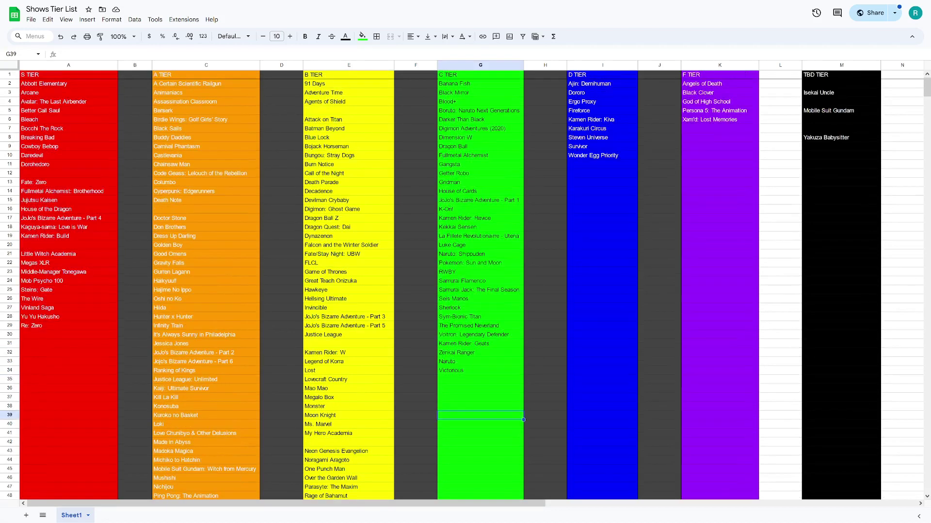
# Move Madoka Magica from cell C43 of the A TIER column to the empty cell A12 in the S TIER column.
pyautogui.click(480, 209)
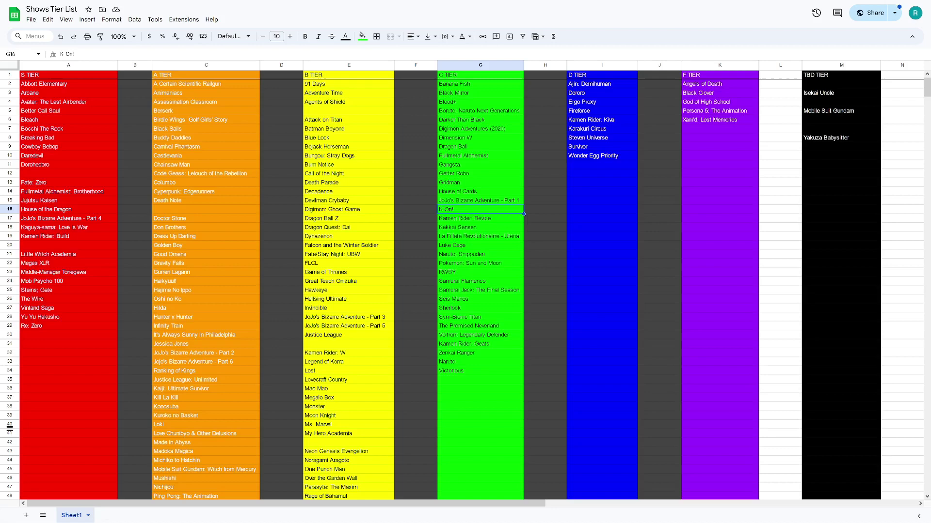
pyautogui.scroll(-3, 10, 428)
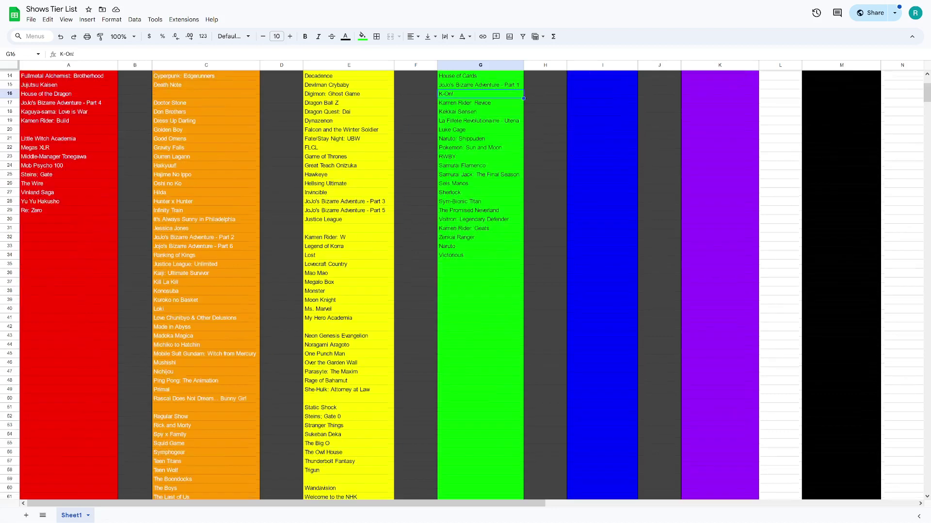
pyautogui.scroll(3, 10, 427)
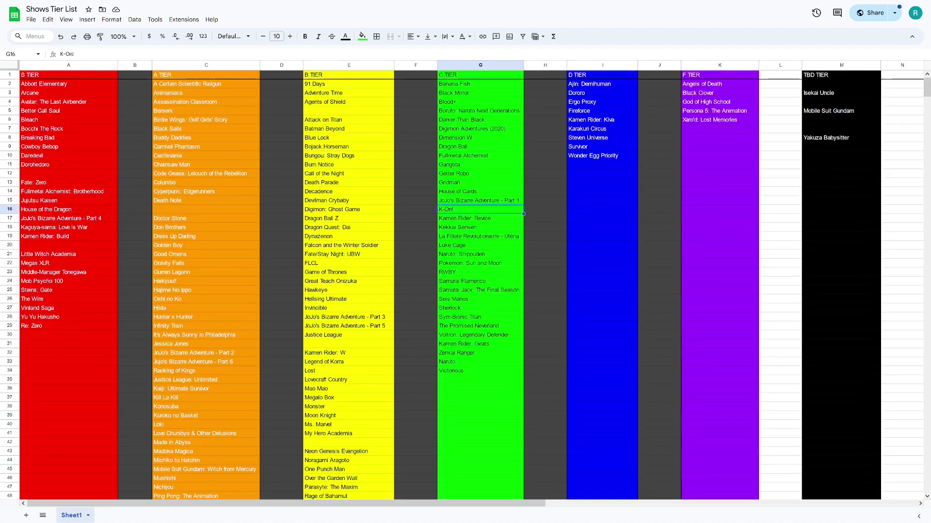
pyautogui.scroll(-5, 466, 285)
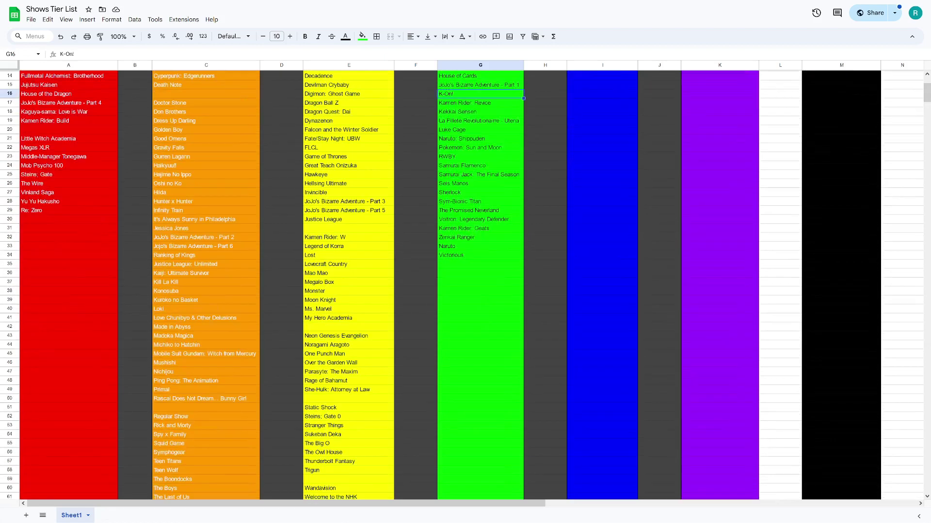
pyautogui.click(206, 336)
pyautogui.scroll(5, 465, 285)
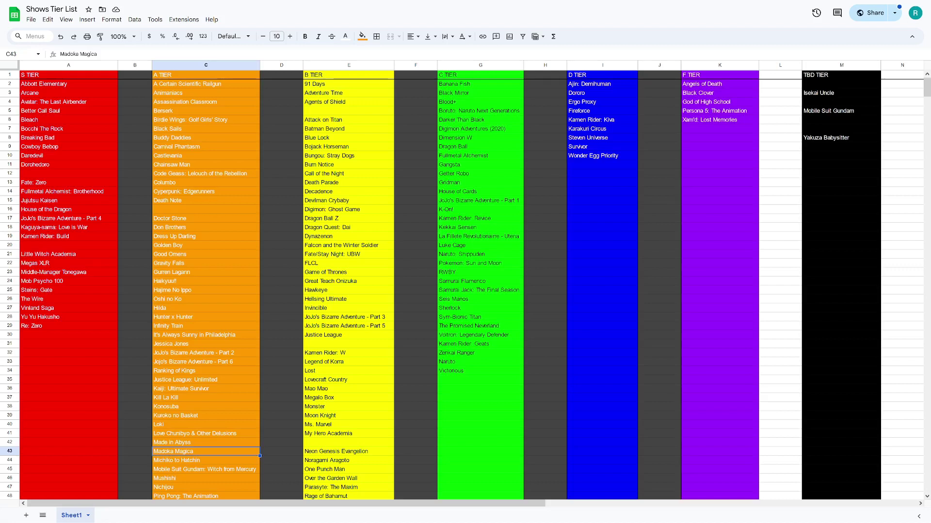
pyautogui.press('Delete')
pyautogui.click(68, 334)
pyautogui.click(68, 173)
pyautogui.write('Madoka Magick')
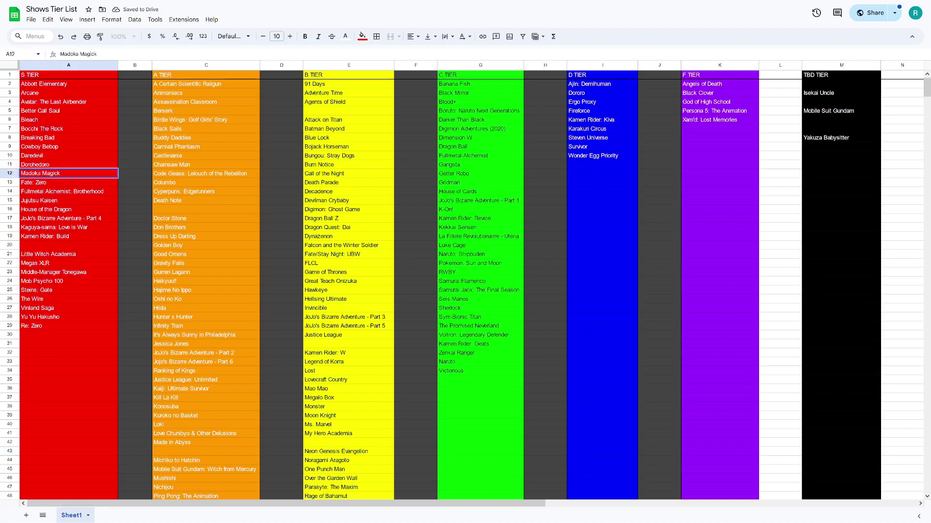
pyautogui.press('BackSpace')
pyautogui.write('a')
pyautogui.press('BackSpace')
pyautogui.write('ka')
pyautogui.press('BackSpace')
pyautogui.write('a')
pyautogui.press('Return')
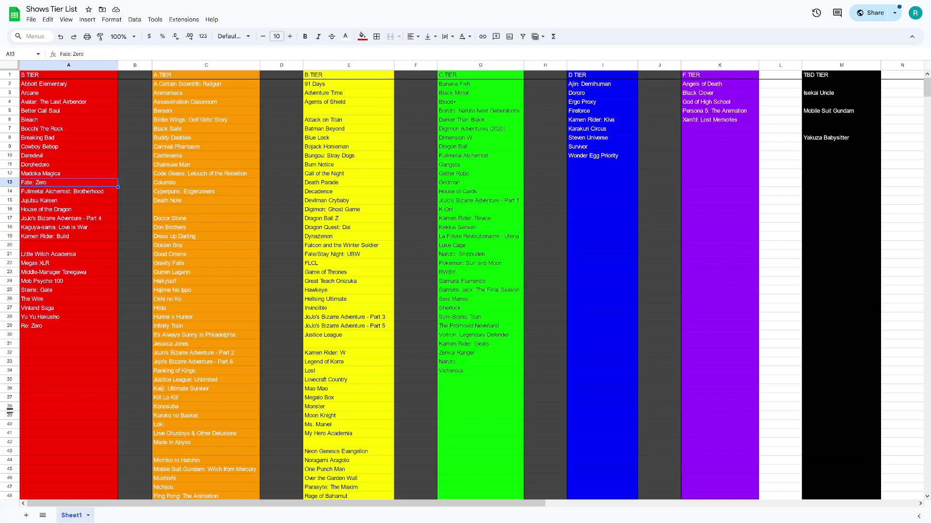
# Review the tier columns from first to last entries, checking Toradora in the A TIER column.
pyautogui.scroll(-9, 465, 285)
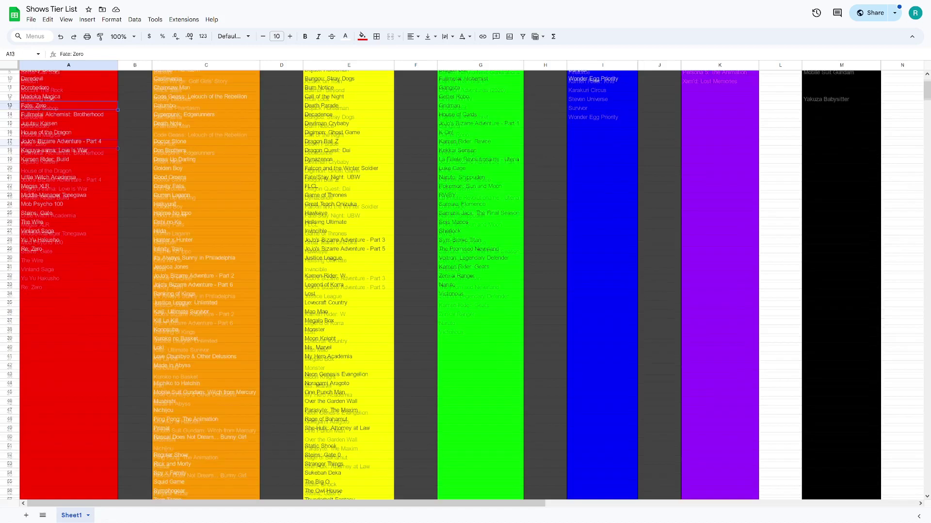
pyautogui.click(206, 409)
pyautogui.scroll(9, 465, 285)
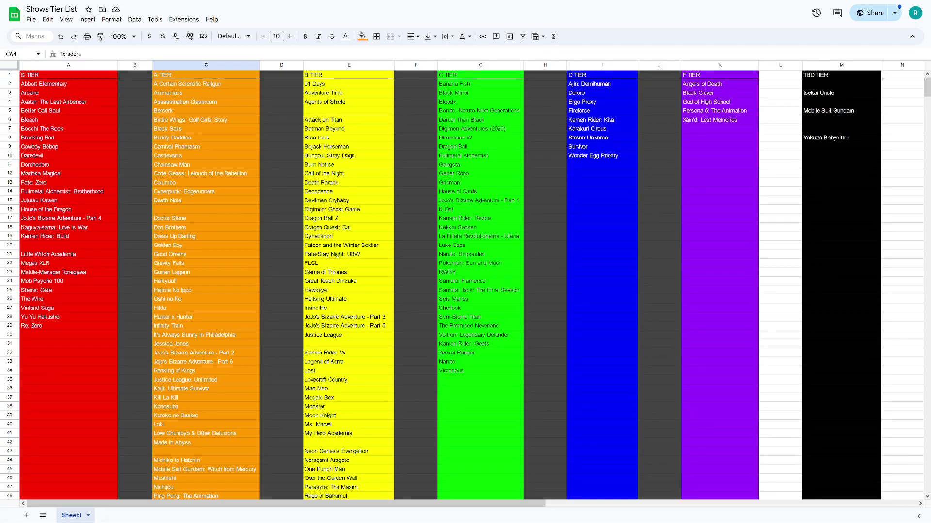
pyautogui.scroll(-2, 465, 285)
pyautogui.scroll(-10, 465, 285)
pyautogui.scroll(8, 466, 285)
pyautogui.scroll(5, 465, 285)
pyautogui.scroll(-2, 466, 285)
pyautogui.scroll(-13, 465, 285)
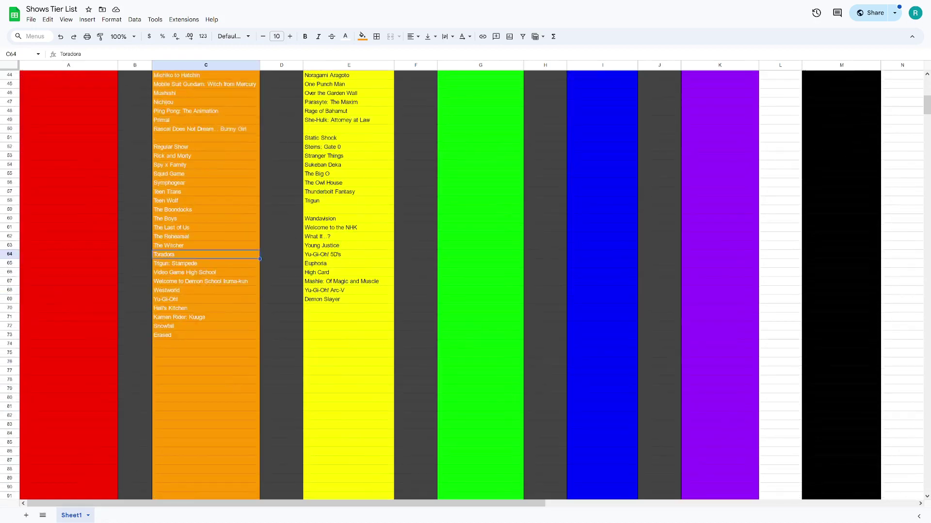
# Move Toradora from the A tier to the empty S tier cell A20.
pyautogui.press('Delete')
pyautogui.scroll(14, 465, 285)
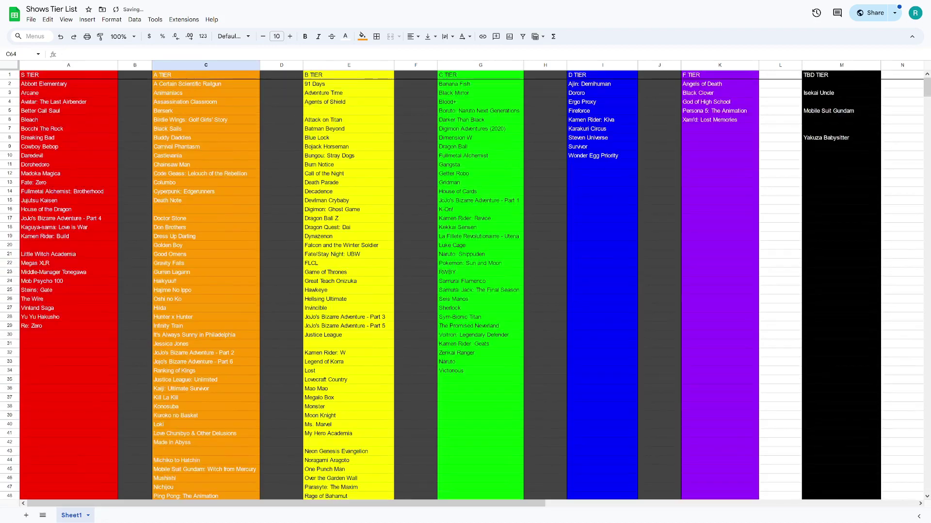
pyautogui.click(68, 244)
pyautogui.write('Toradora')
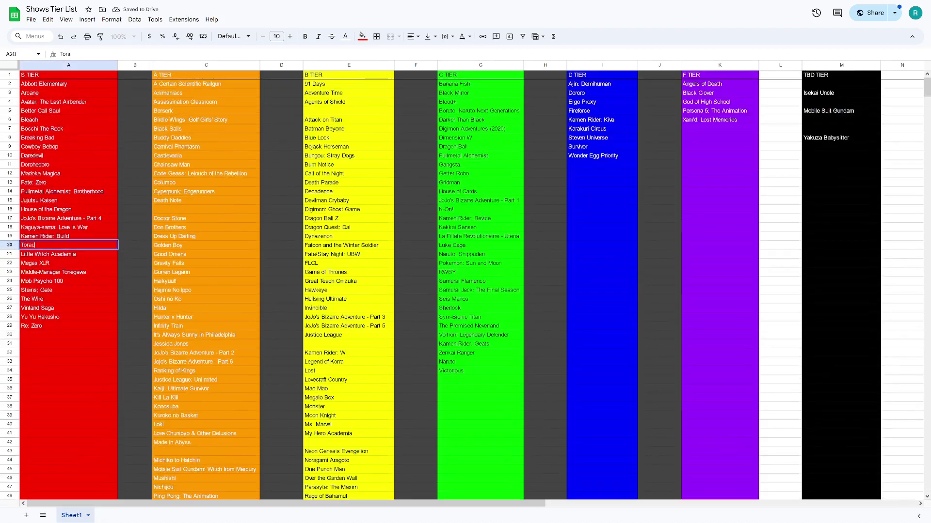
pyautogui.click(206, 218)
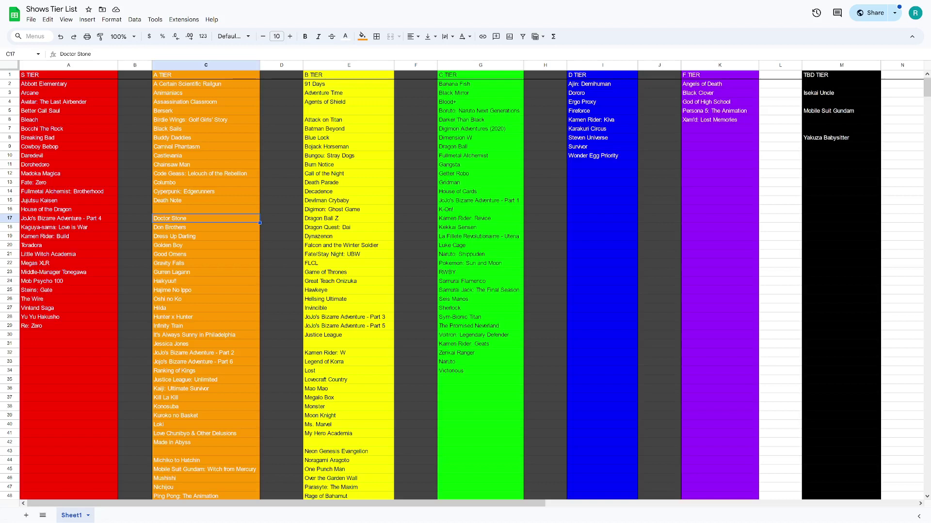
pyautogui.click(349, 218)
pyautogui.click(349, 201)
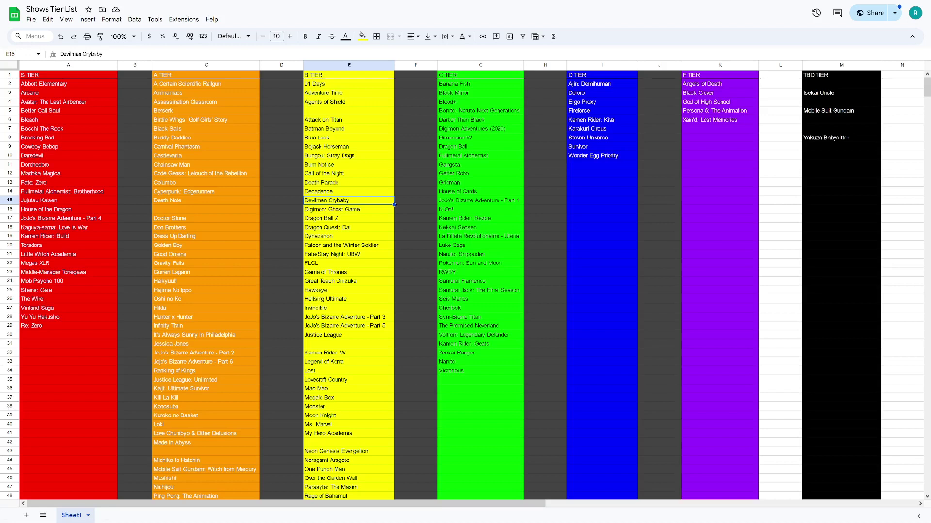
pyautogui.click(348, 246)
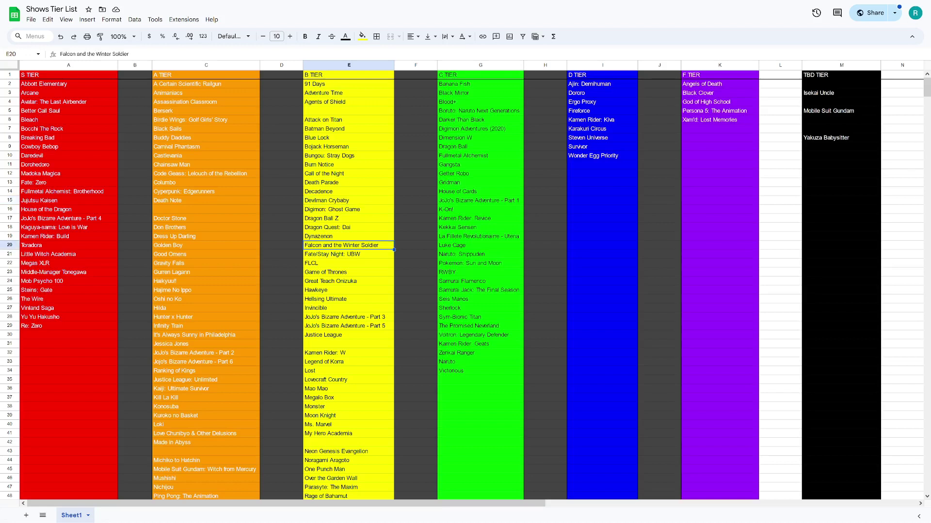
pyautogui.click(349, 200)
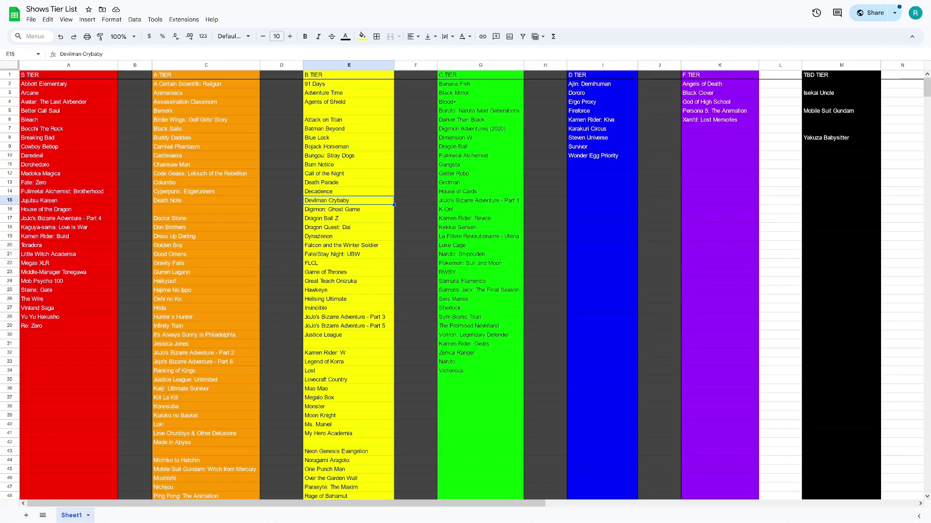
# Move Don Brothers from the A tier to cell A30 below the last S tier entry.
pyautogui.click(206, 228)
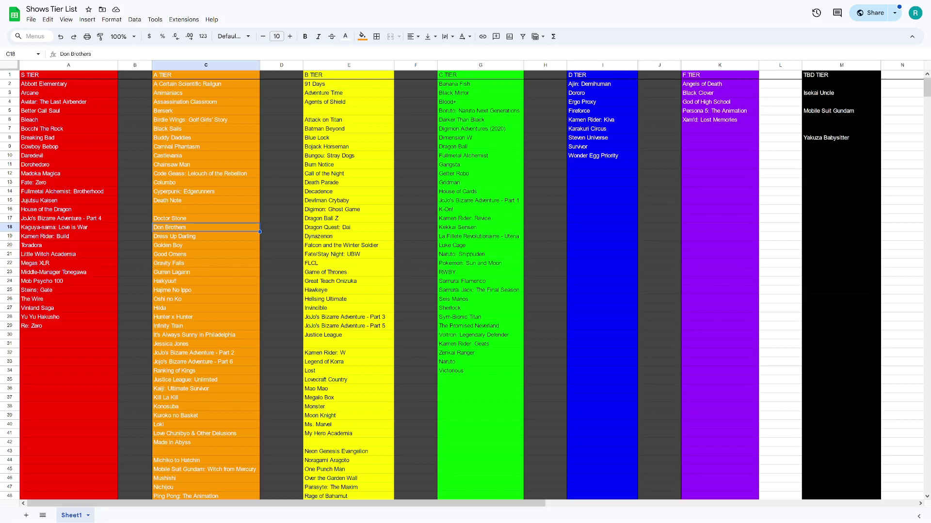
pyautogui.press('Delete')
pyautogui.click(69, 334)
pyautogui.write('Don Brothers')
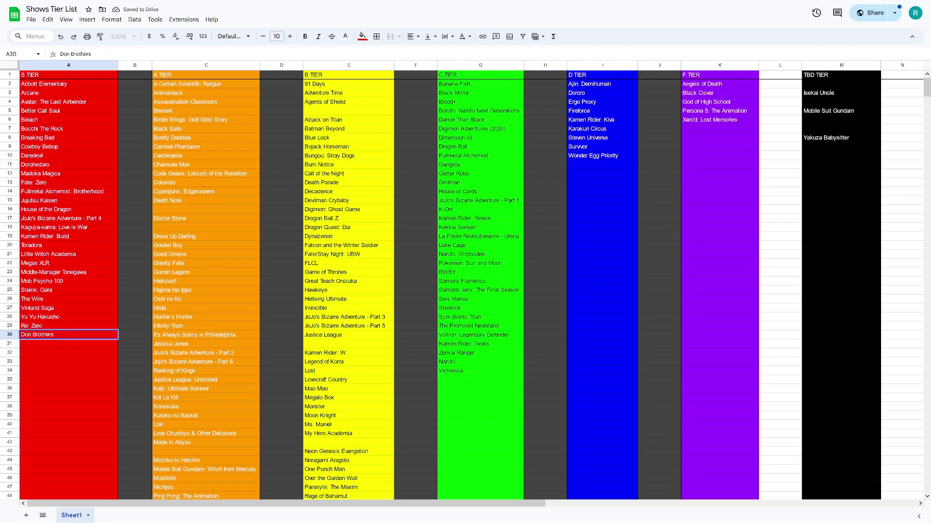
pyautogui.click(206, 228)
pyautogui.click(206, 210)
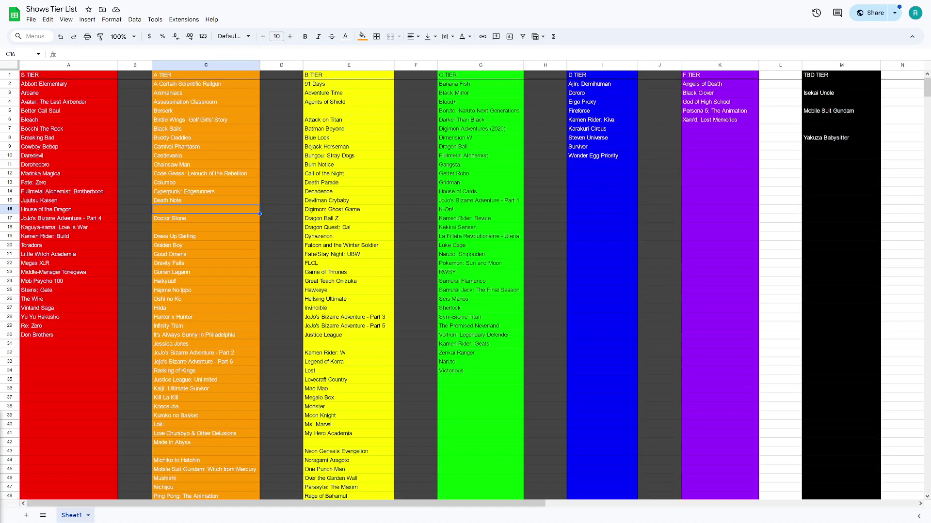
pyautogui.scroll(-5, 465, 286)
pyautogui.scroll(5, 466, 286)
pyautogui.scroll(-5, 466, 285)
pyautogui.scroll(5, 465, 285)
pyautogui.click(348, 344)
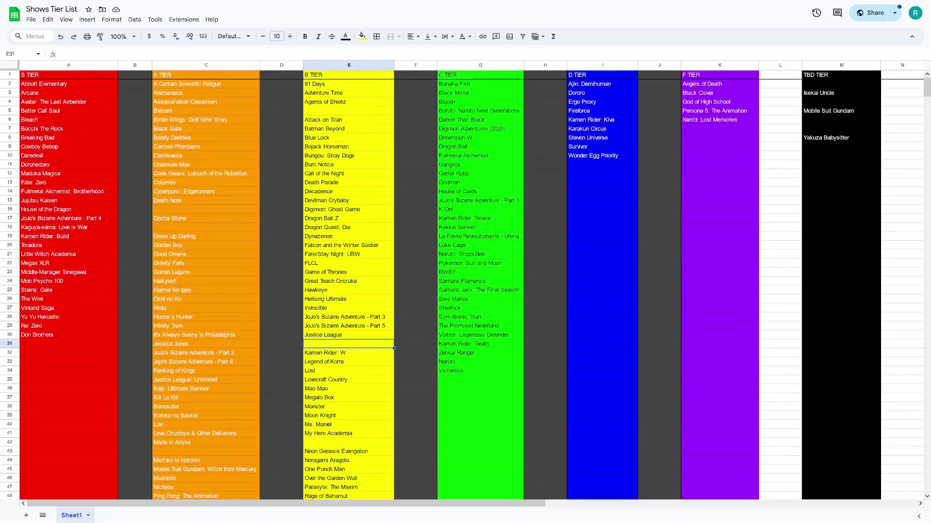
# Fill the empty B tier cell E5 with Angel Beats and the empty A tier cell C16 with Bang Brave Bang Bravern.
pyautogui.click(348, 111)
pyautogui.write('Angel Beats')
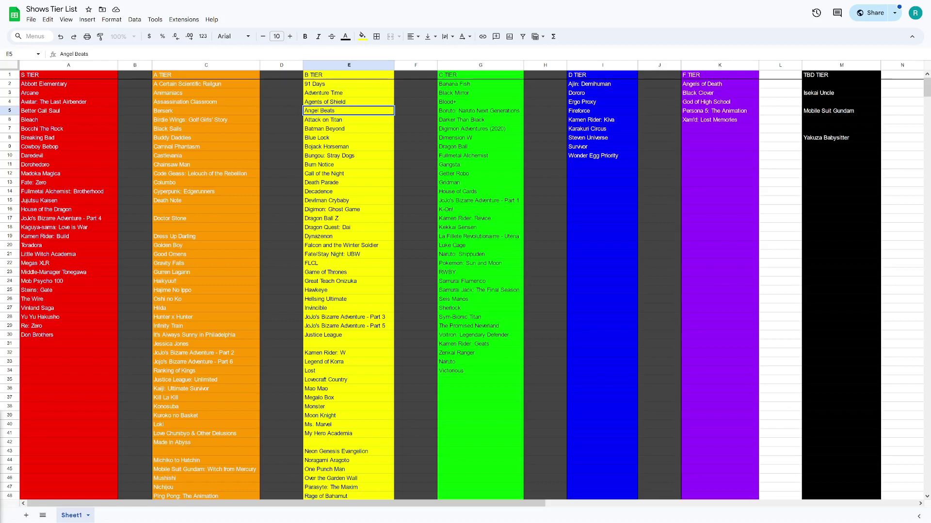
pyautogui.hotkey('ctrl', 'z')
pyautogui.write('Bang Brave Bang Bravern')
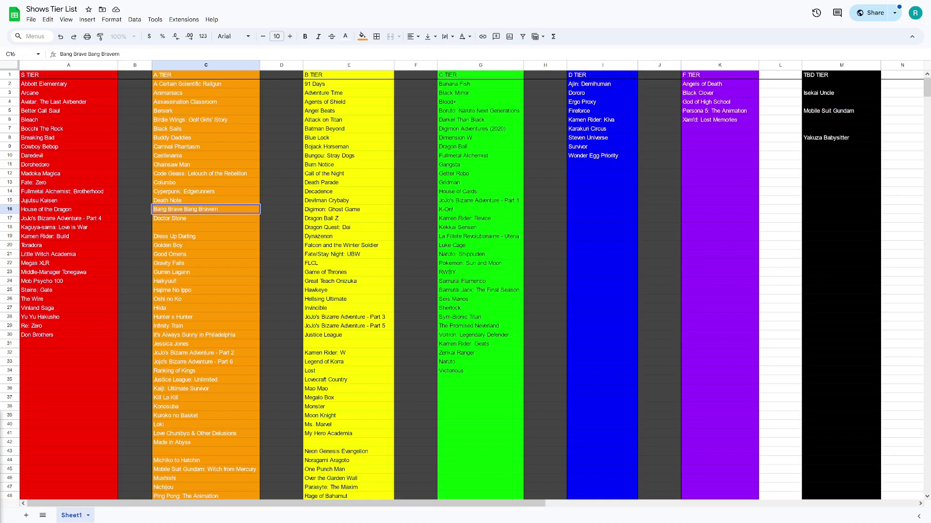
pyautogui.click(480, 379)
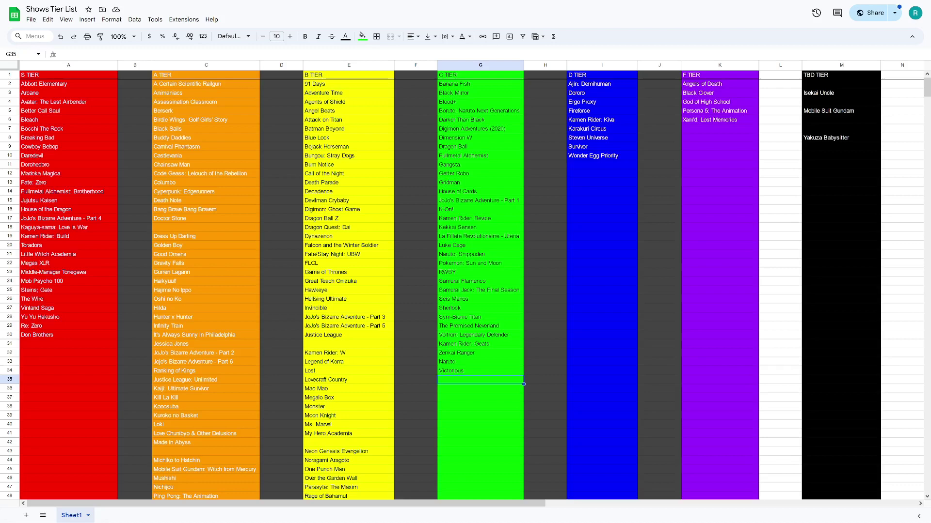
# Enter Ben 10 in the empty B tier cell E31.
pyautogui.scroll(-5, 466, 285)
pyautogui.scroll(5, 466, 285)
pyautogui.click(348, 344)
pyautogui.write('Ben')
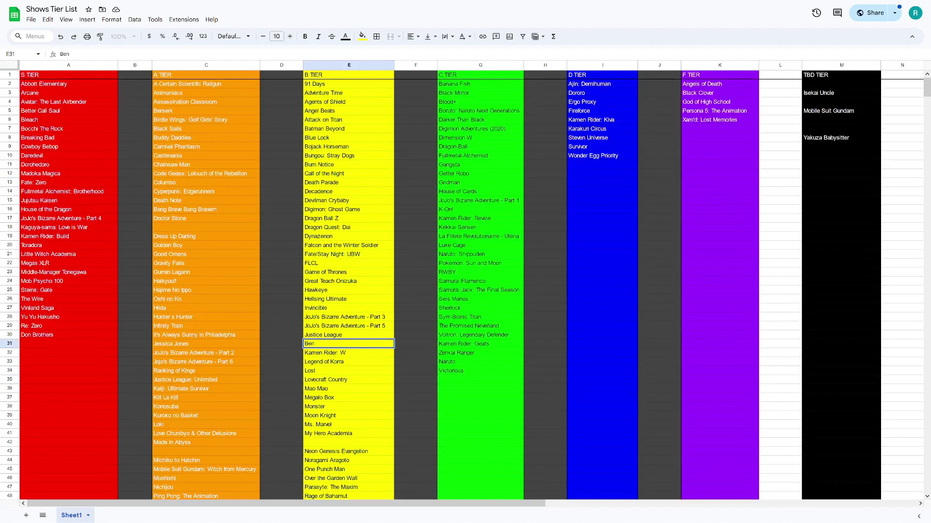
pyautogui.write(' 10')
pyautogui.press('Return')
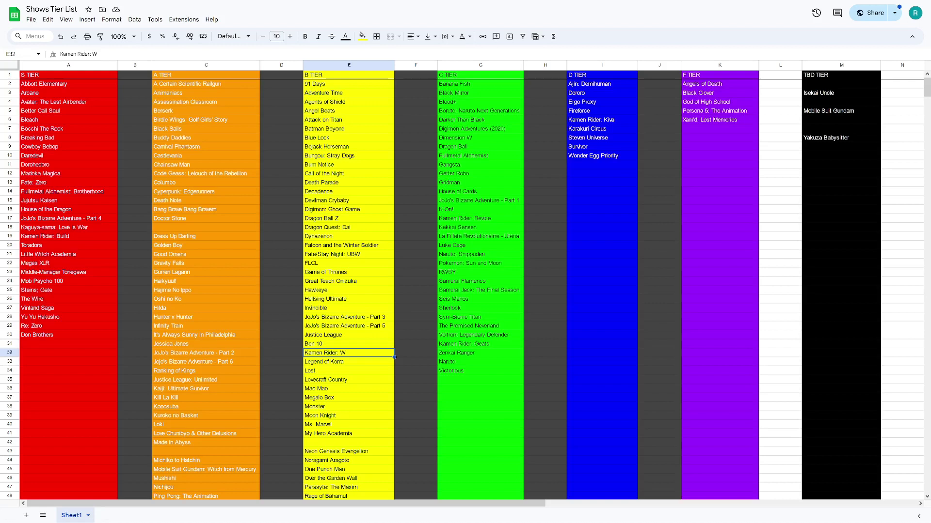
# Enter Castlevania: Nocturne in the empty TBD tier cell M2.
pyautogui.click(841, 84)
pyautogui.write('Castlevania')
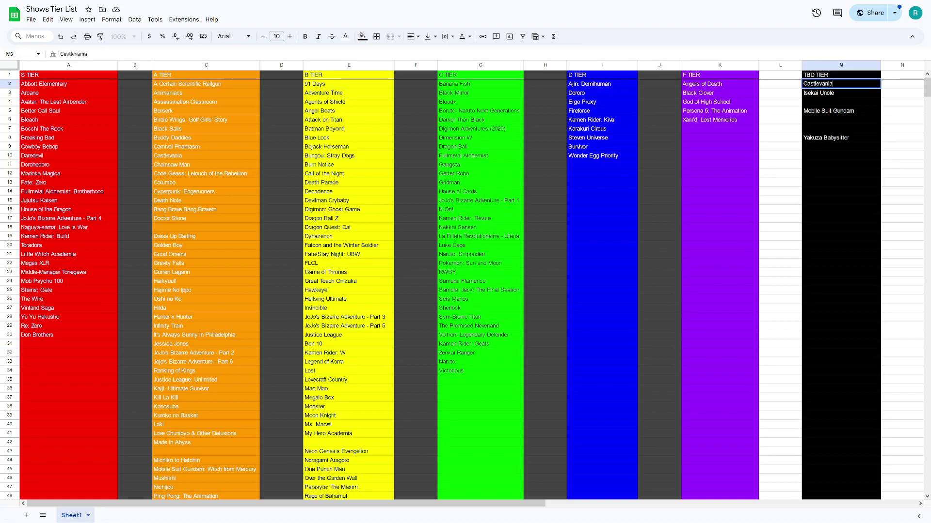
pyautogui.write(': Nocturne')
pyautogui.press('Return')
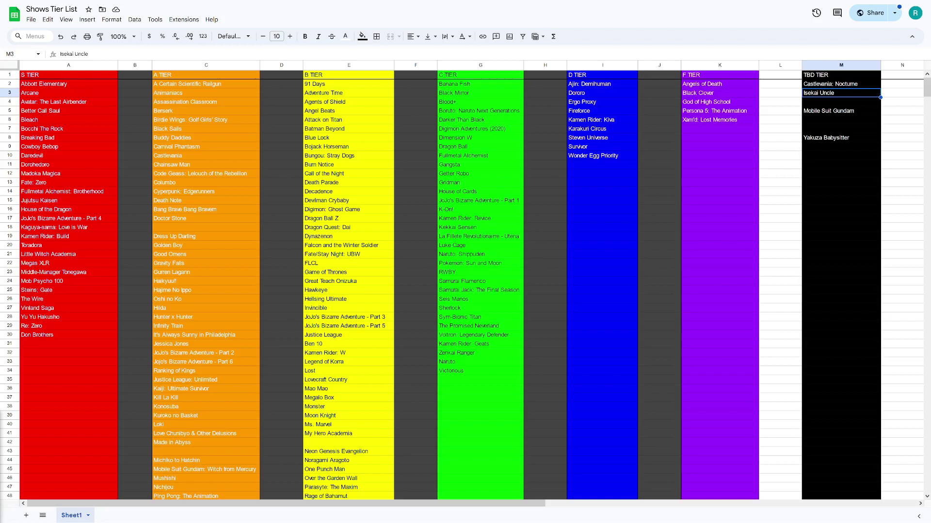
# Add Dungeon Meshi to the S tier in A31 and Echo to the C tier in G35.
pyautogui.click(68, 344)
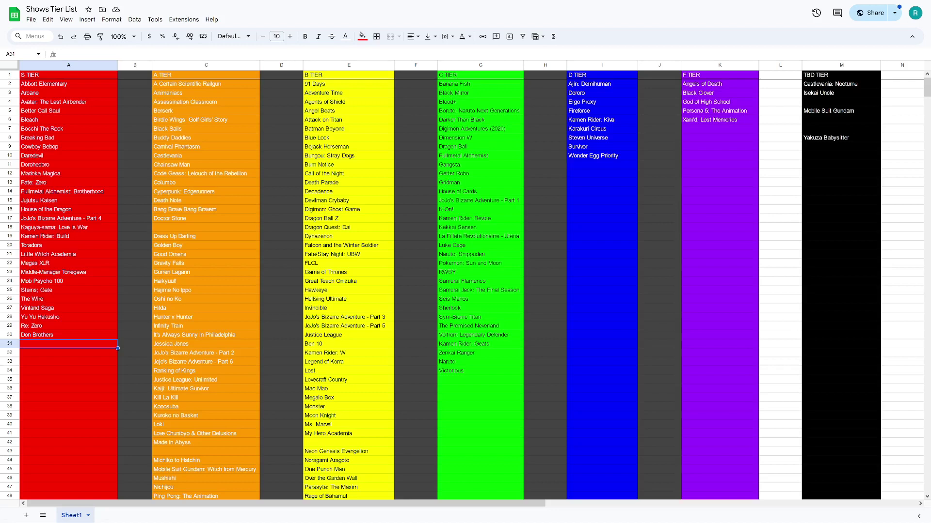
pyautogui.write('Dungeon Meshi')
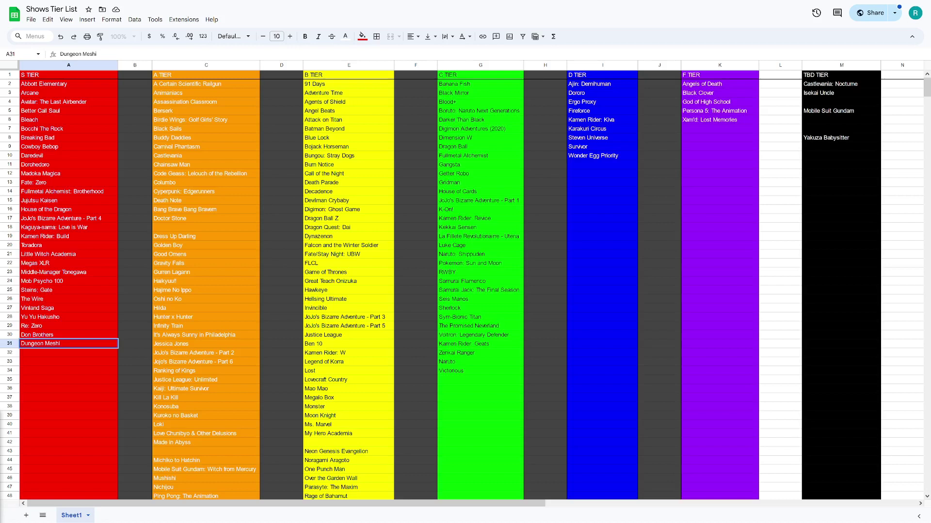
pyautogui.click(481, 379)
pyautogui.write('Echo')
pyautogui.press('Return')
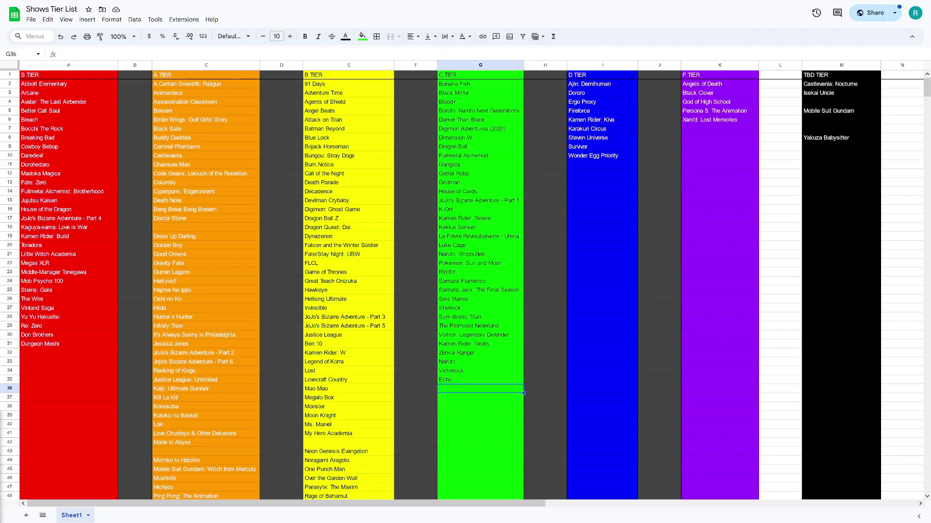
# Add Frieren: Beyond Journey's End to the S tier in cell A32.
pyautogui.click(68, 353)
pyautogui.write('Frieren')
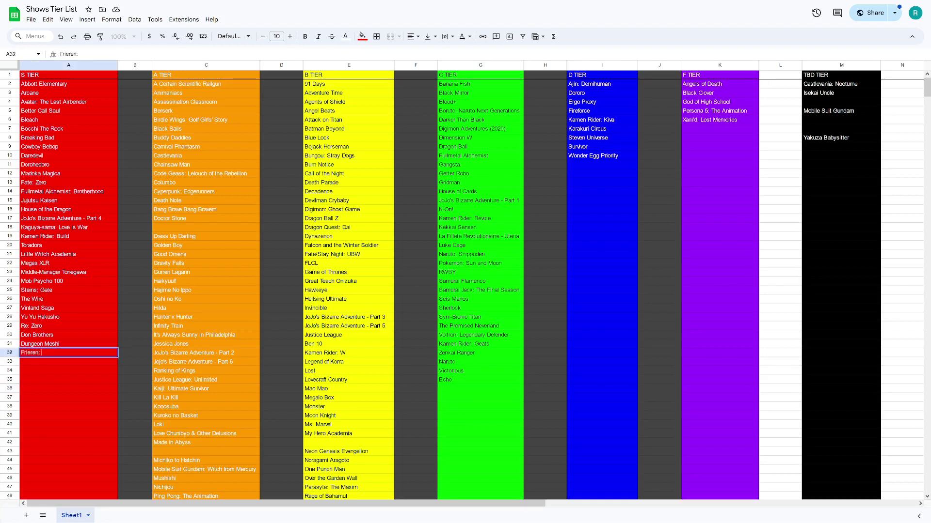
pyautogui.write(": Beyond Journey's End")
pyautogui.press('Return')
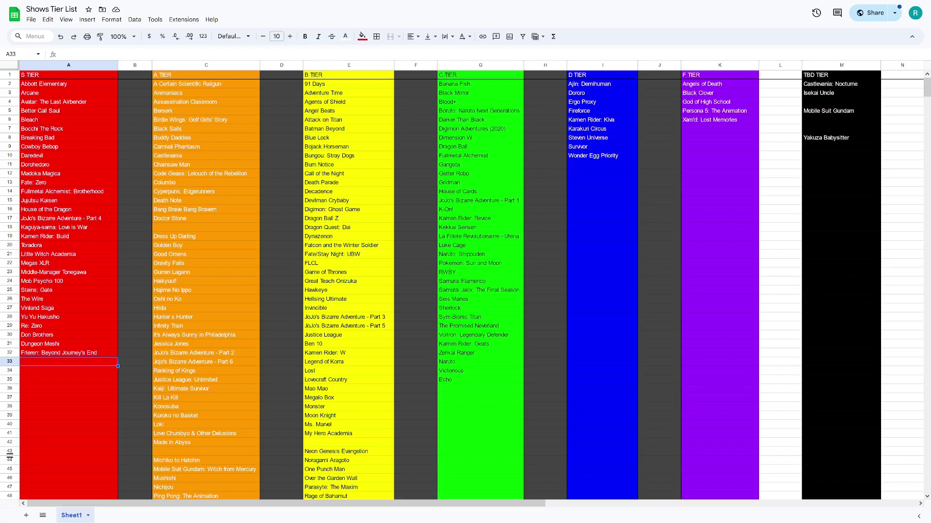
# Enter Garo in the empty A tier cell C18.
pyautogui.click(206, 227)
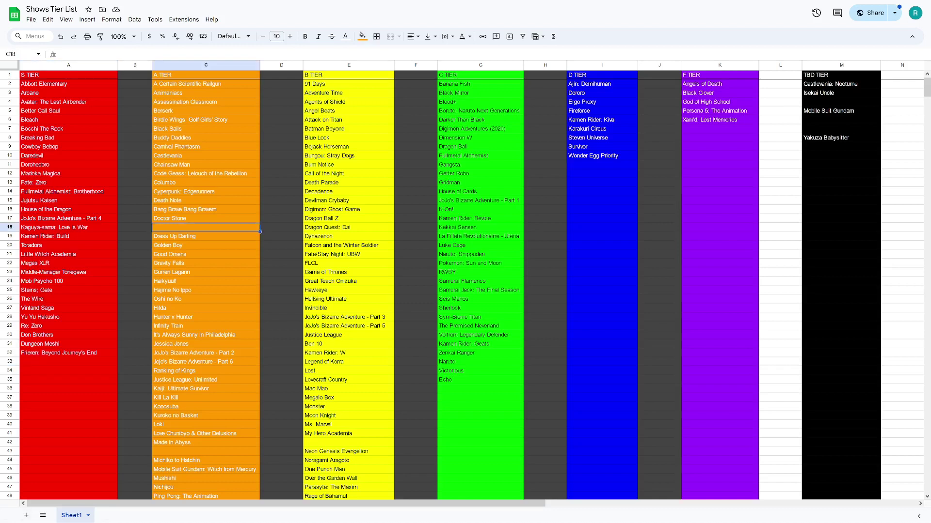
pyautogui.write('Garo')
pyautogui.press('Return')
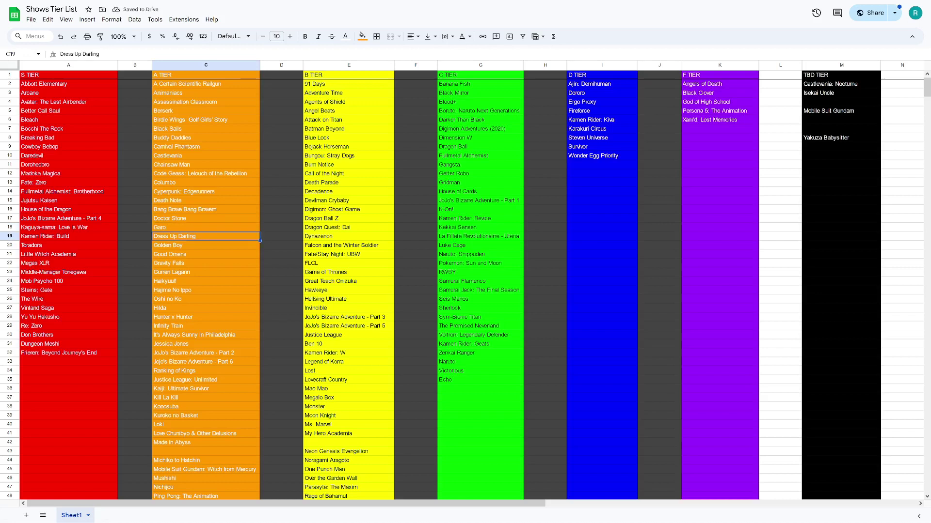
# Review the A tier list down to its last entries and compare them with the newly added Garo.
pyautogui.scroll(-5, 465, 286)
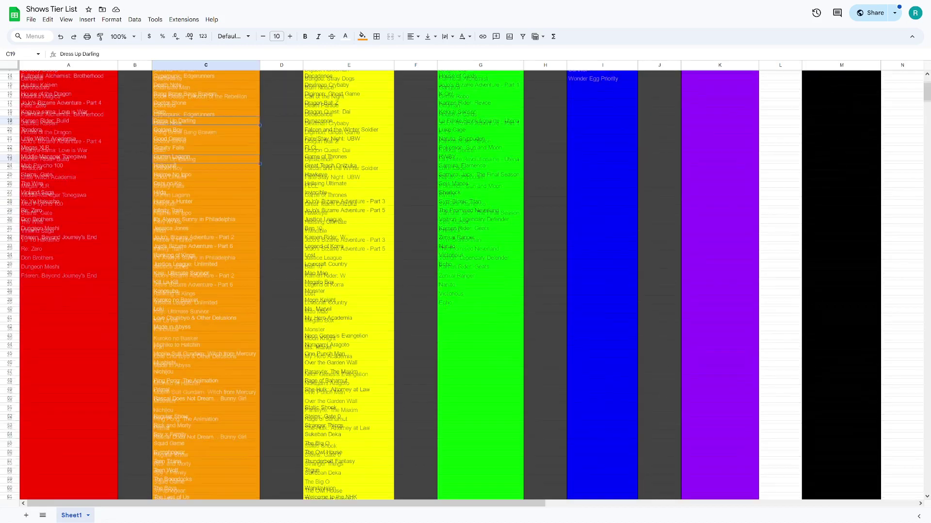
pyautogui.scroll(5, 465, 286)
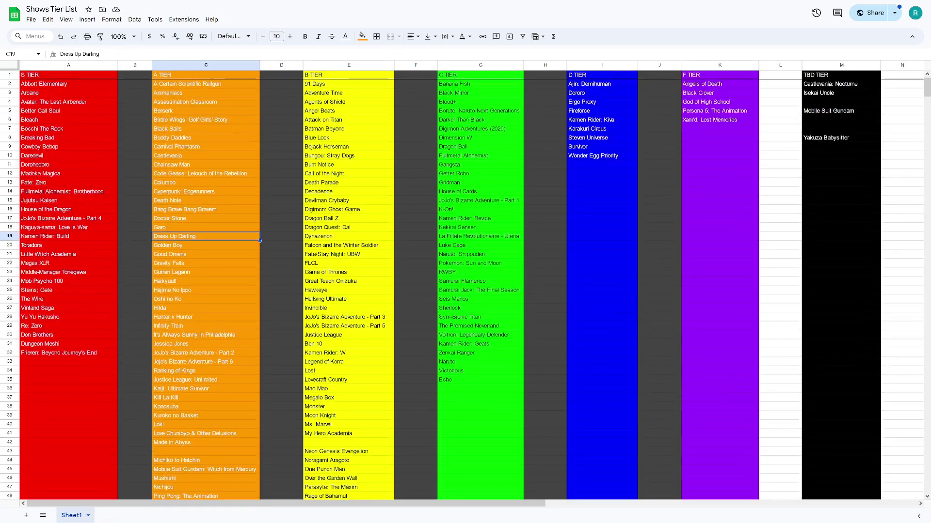
pyautogui.scroll(-10, 466, 286)
pyautogui.scroll(-3, 465, 286)
pyautogui.click(194, 394)
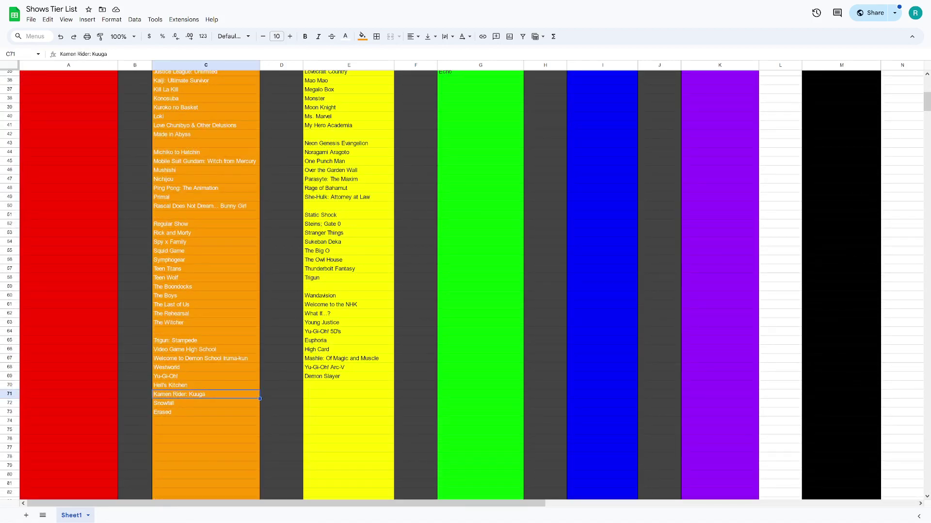
pyautogui.scroll(12, 466, 285)
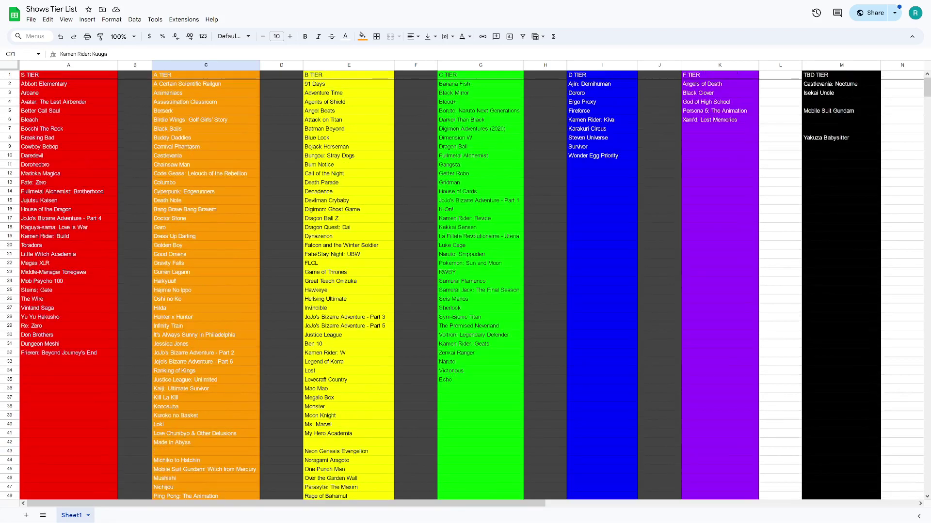
pyautogui.click(206, 227)
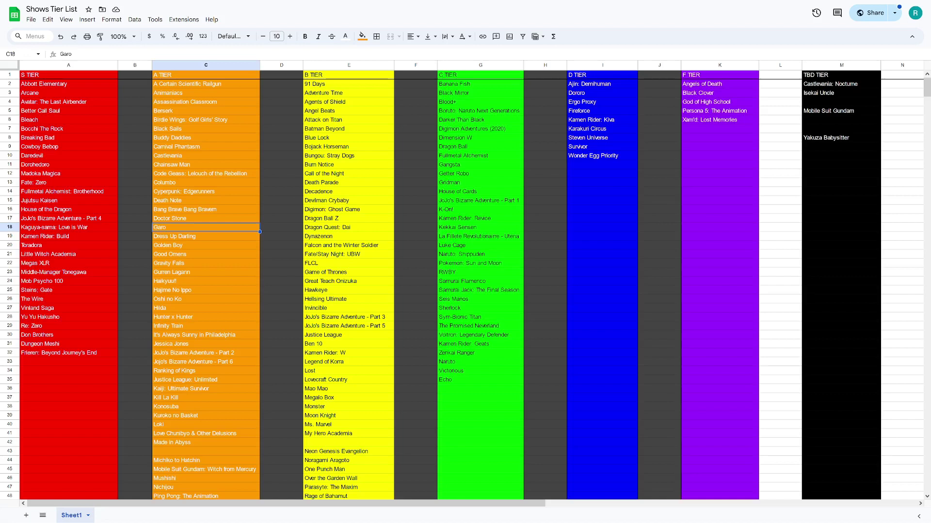
pyautogui.click(206, 236)
pyautogui.click(205, 227)
# Enter Girls Band Cry in the empty TBD tier cell M4.
pyautogui.click(841, 102)
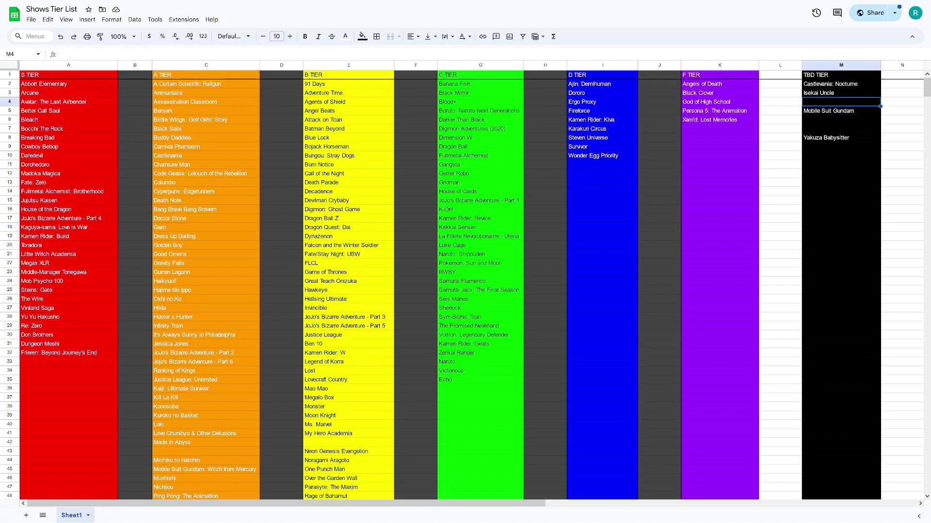
pyautogui.write('Girls Band Cry')
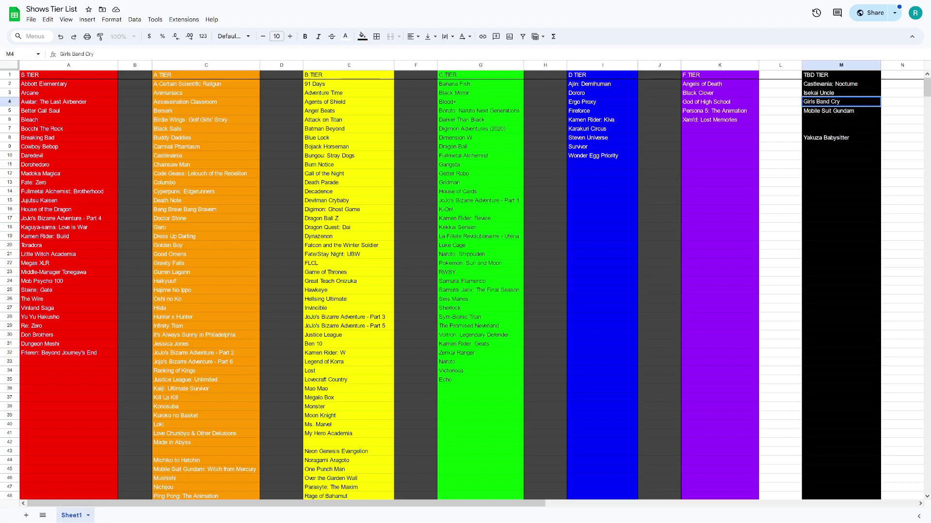
pyautogui.press('Left')
pyautogui.press('Left')
pyautogui.press('Left')
pyautogui.press('Down')
pyautogui.press('Down')
pyautogui.press('Down')
pyautogui.press('Left')
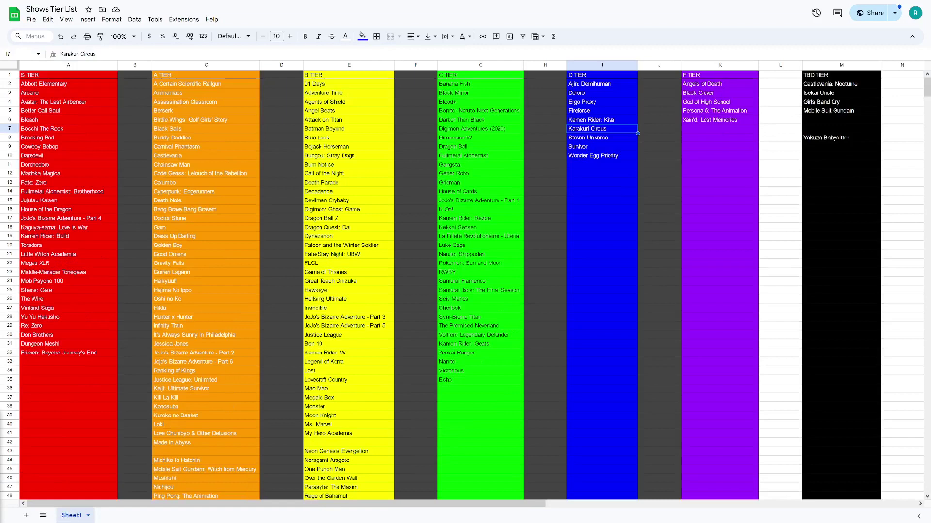
# Clear TBD tier cell M4 and enter Girls Band Cry there again.
pyautogui.click(841, 101)
pyautogui.press('Delete')
pyautogui.write('Girls Band Cry')
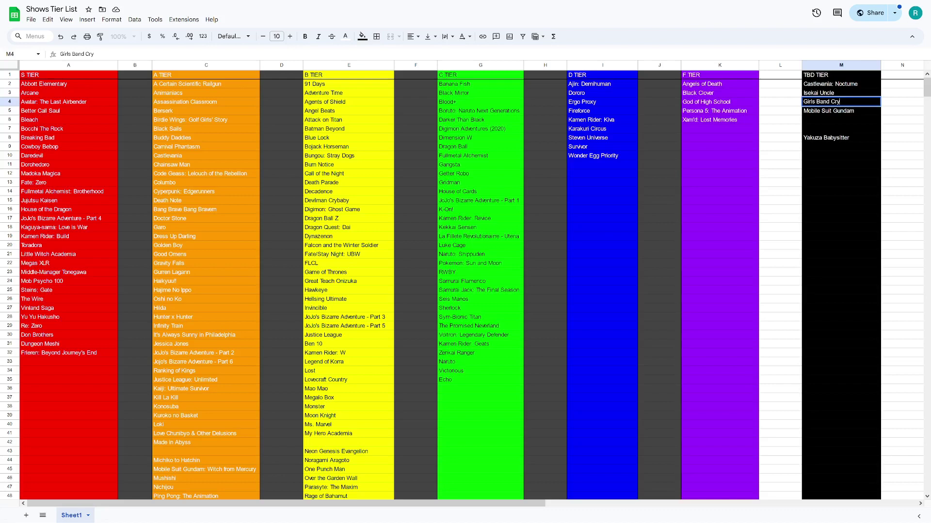
# Enter Hazbin Hotel in the empty A tier cell C43.
pyautogui.click(206, 451)
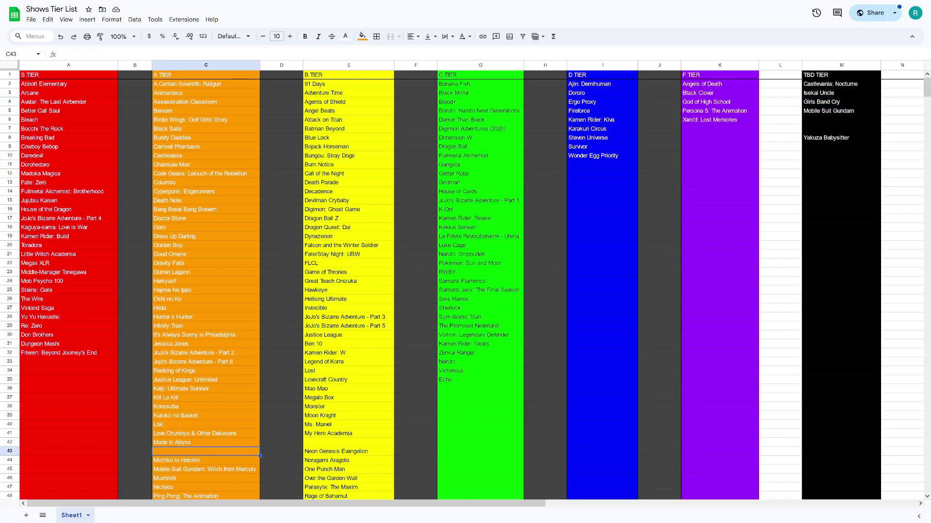
pyautogui.write('Hazbin Hotel')
pyautogui.click(205, 443)
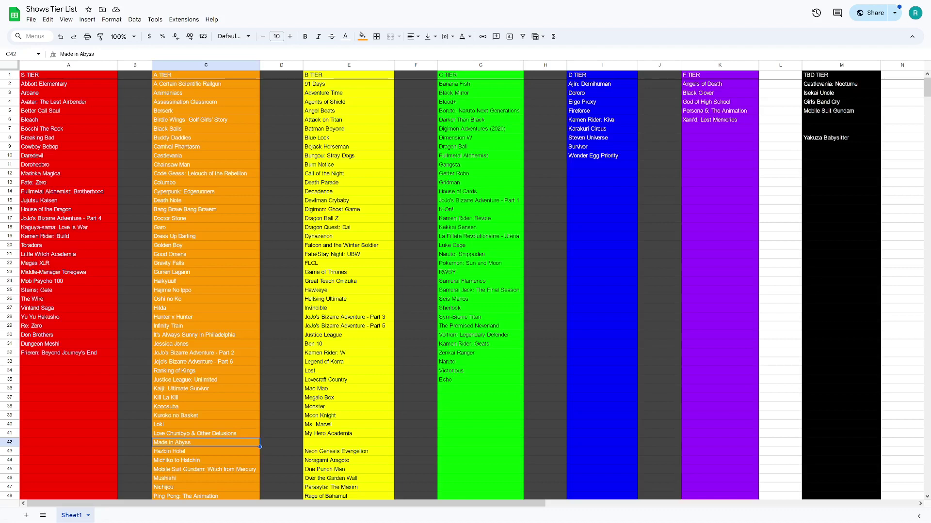
# Enter Insomniacs After School in the empty A tier cell C51.
pyautogui.click(206, 452)
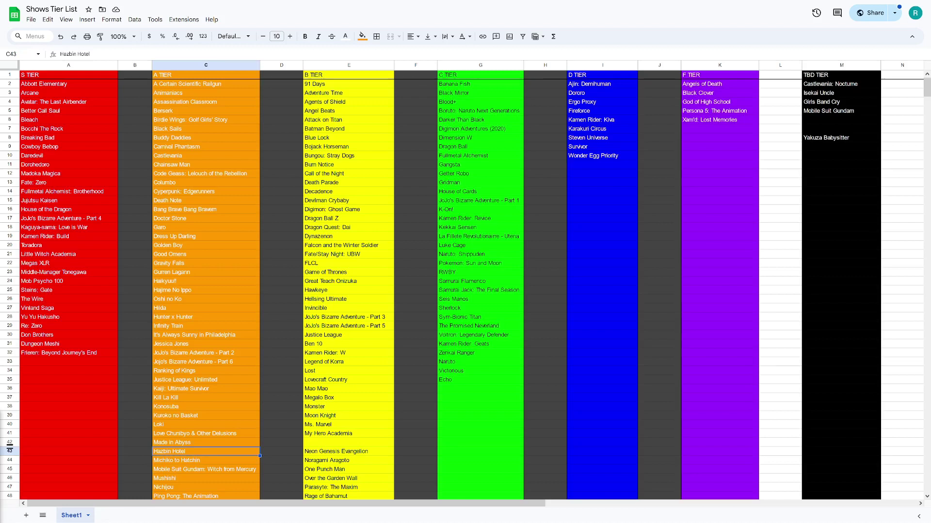
pyautogui.scroll(-8, 465, 286)
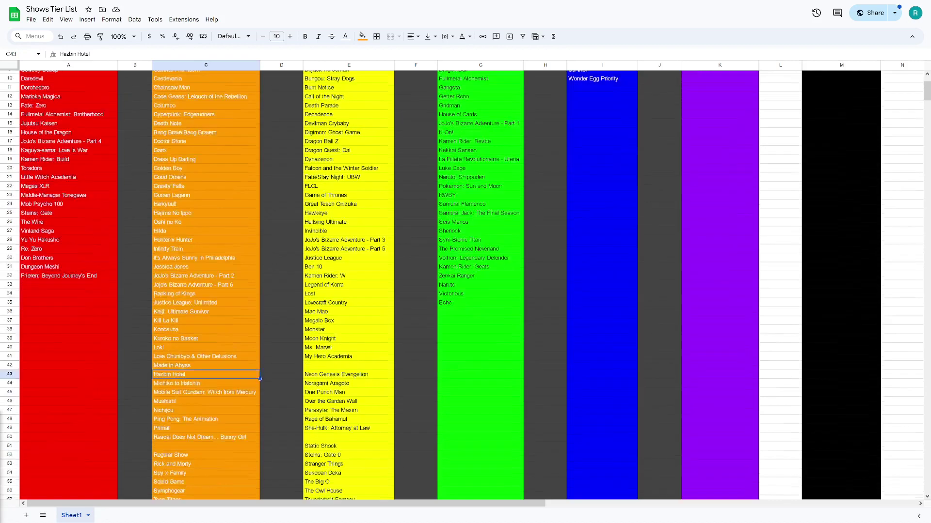
pyautogui.scroll(8, 465, 286)
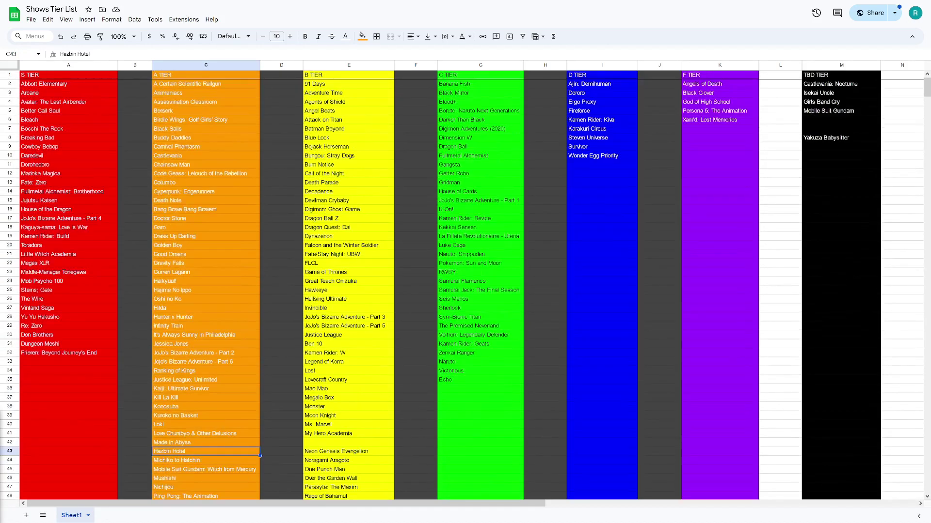
pyautogui.scroll(-3, 465, 286)
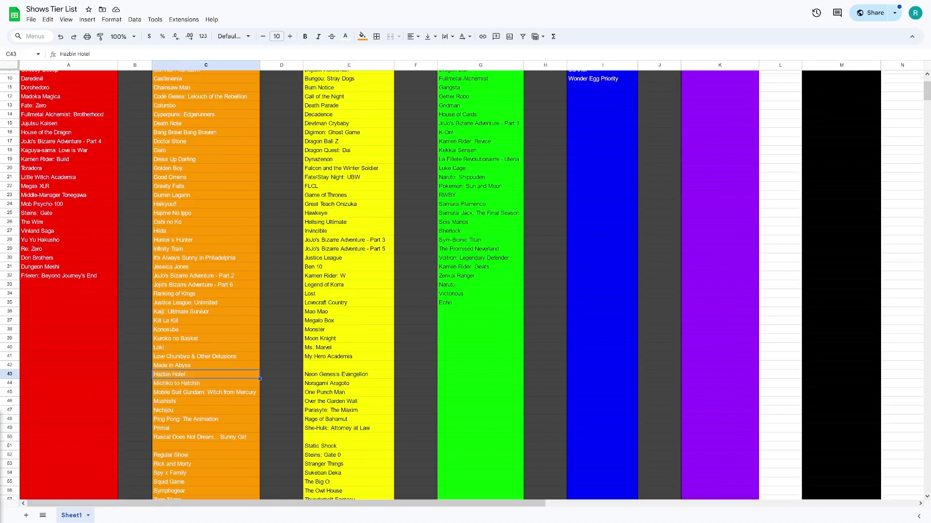
pyautogui.click(206, 446)
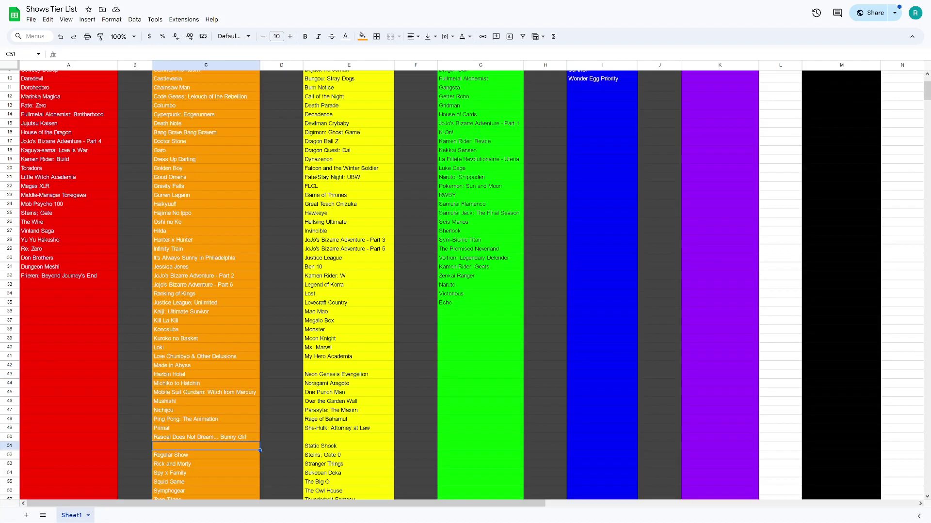
pyautogui.write('Inzo')
pyautogui.write('somniacs')
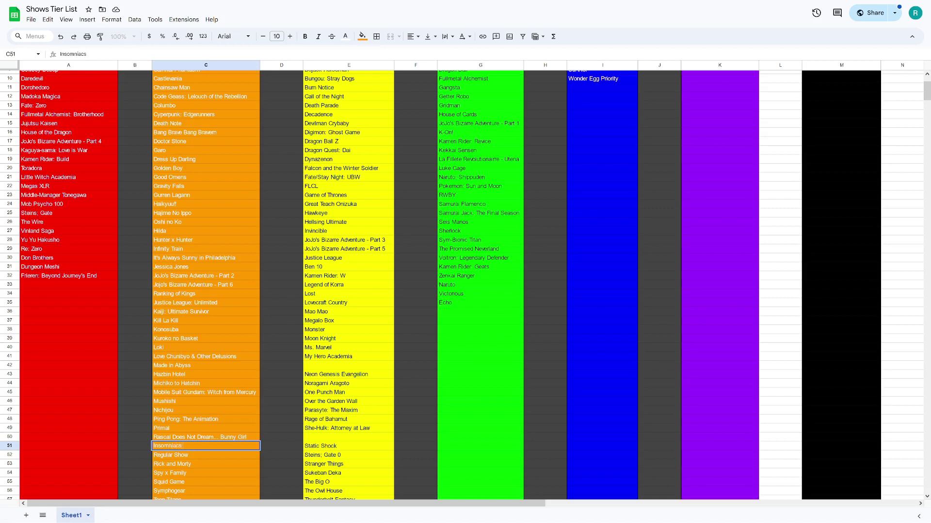
pyautogui.write(' After School')
pyautogui.press('Up')
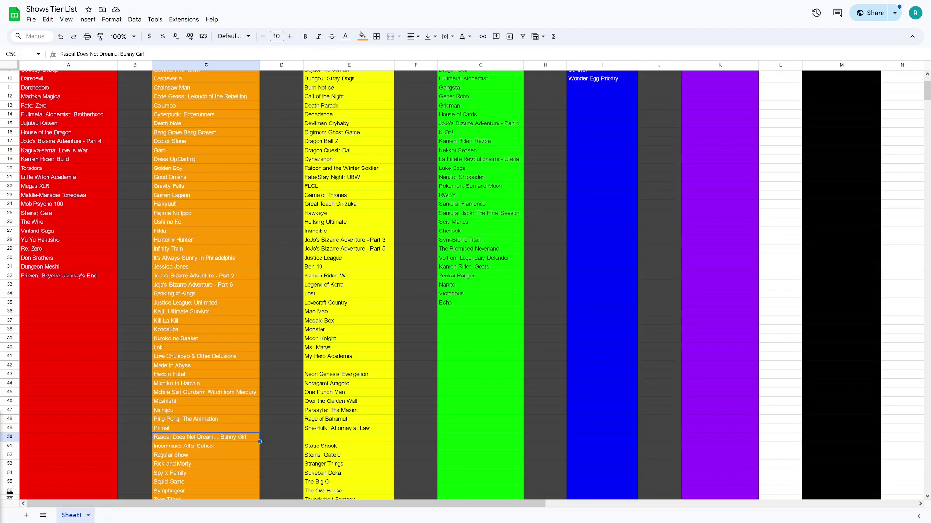
# Enter Jury Duty in the empty B tier cell E42.
pyautogui.scroll(-6, 465, 286)
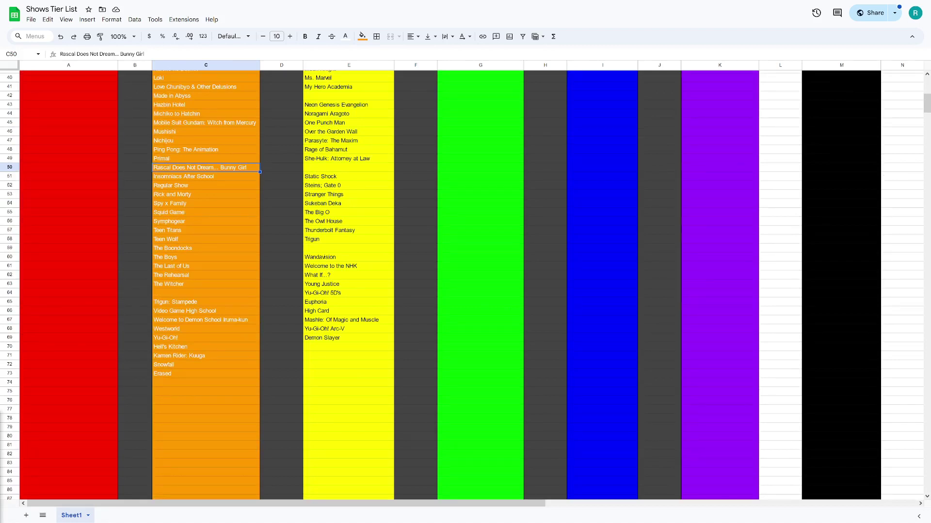
pyautogui.click(206, 293)
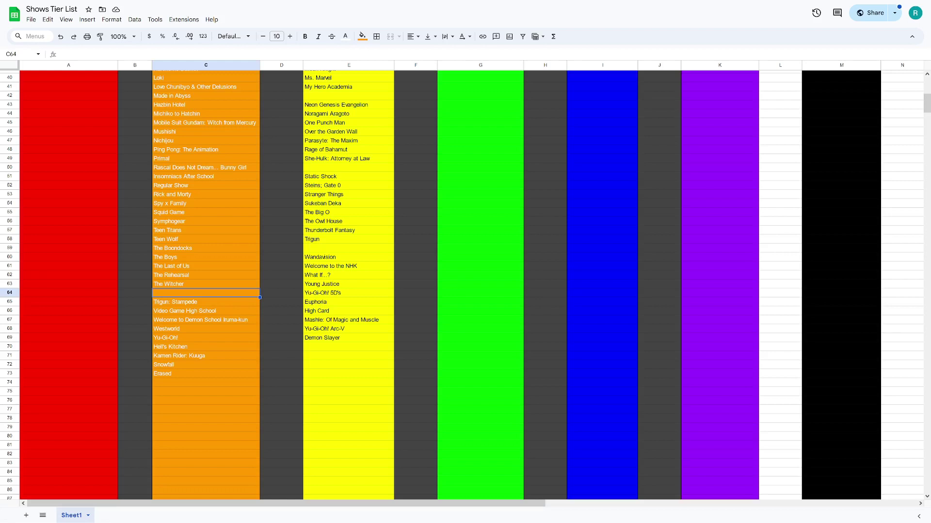
pyautogui.scroll(2, 465, 286)
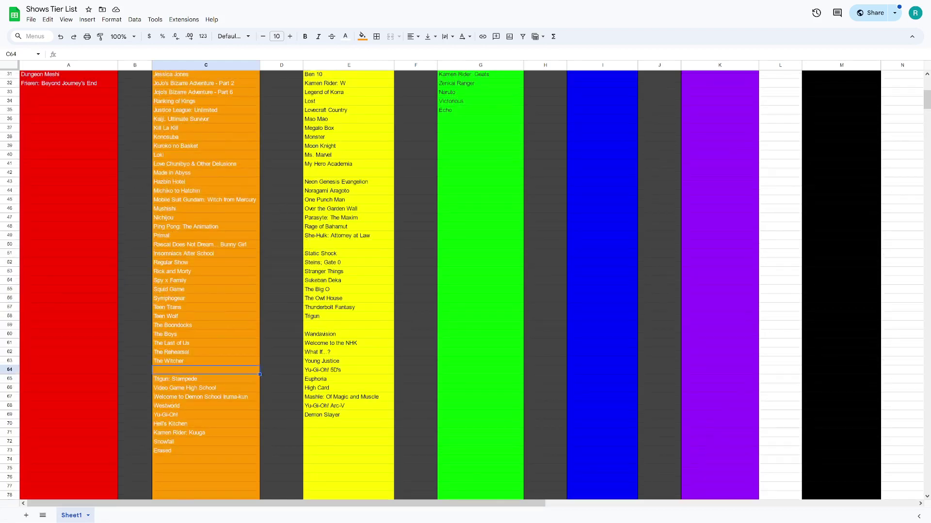
pyautogui.scroll(10, 466, 286)
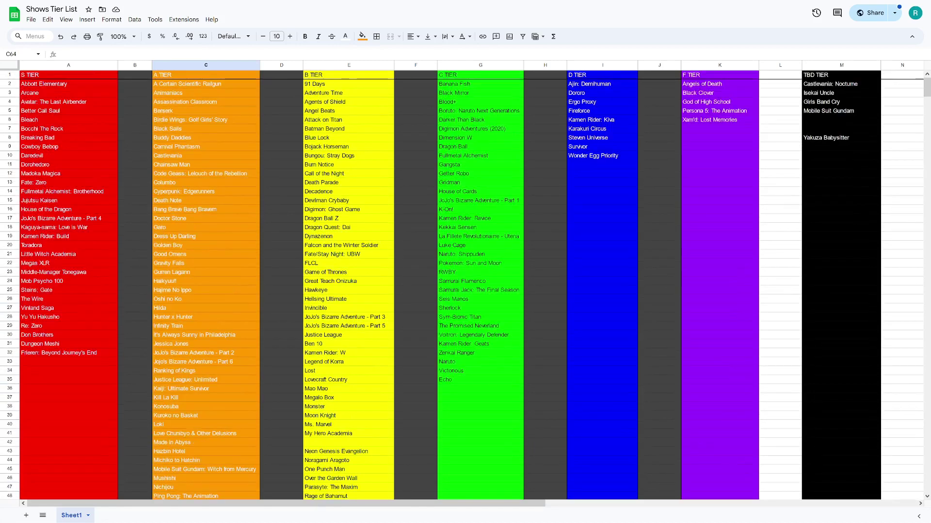
pyautogui.click(349, 442)
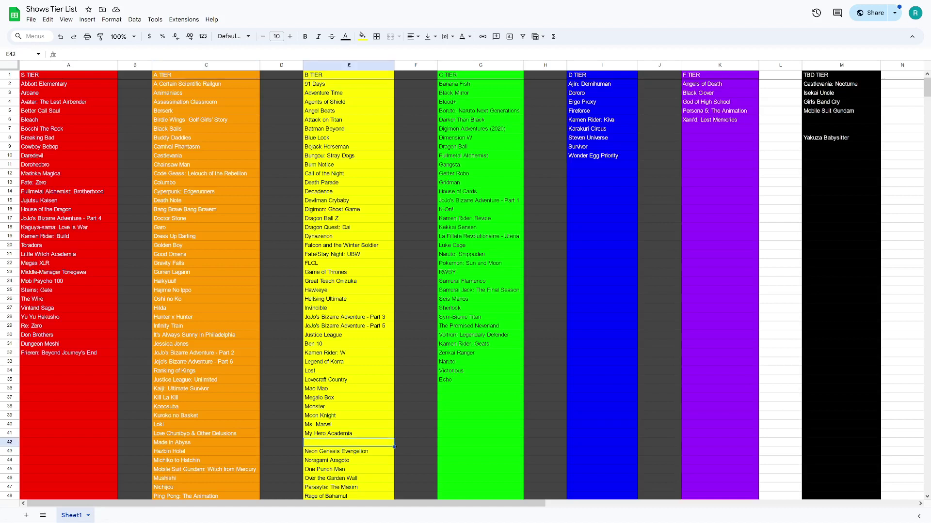
pyautogui.write('Jury Du')
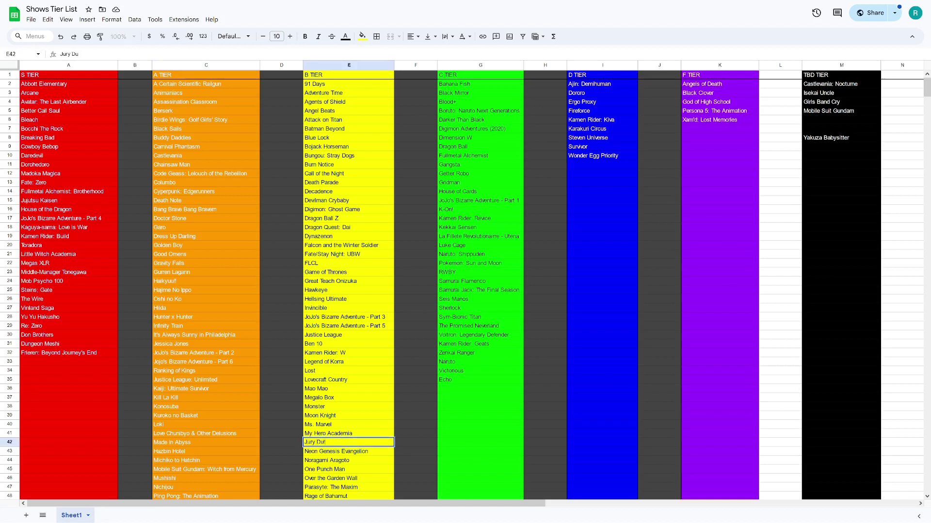
pyautogui.write('ty')
pyautogui.press('Left')
pyautogui.press('Left')
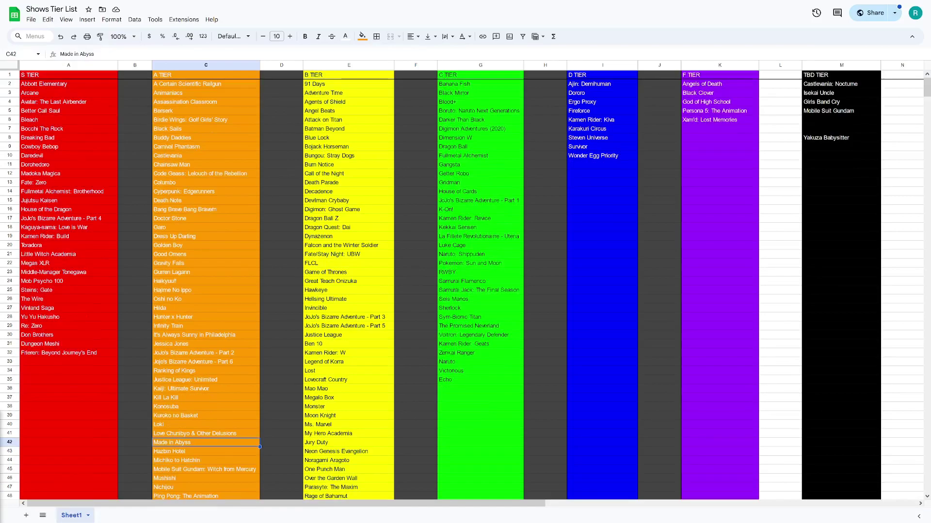
# Enter Kaiju No. 08 in TBD tier cell M6, directly below Mobile Suit Gundam.
pyautogui.click(841, 119)
pyautogui.write('Kaiju ')
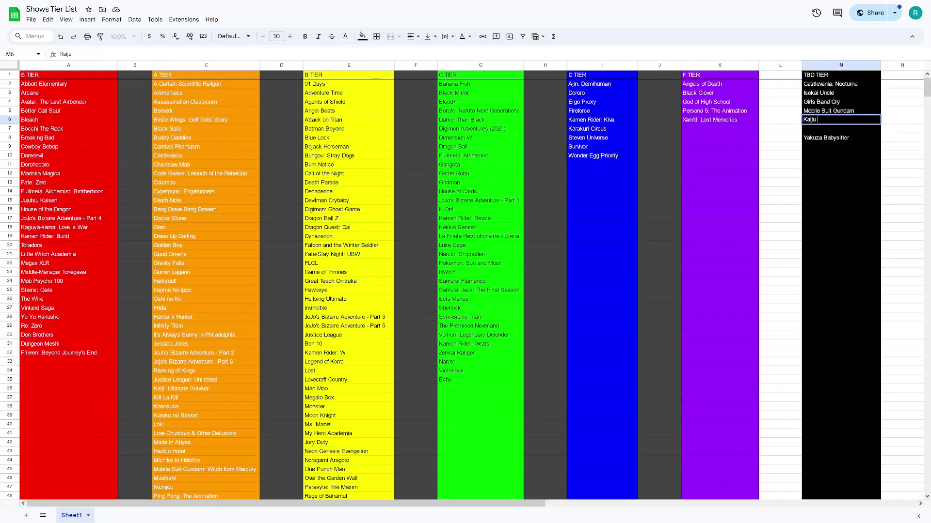
pyautogui.write('No. 08')
pyautogui.press('Return')
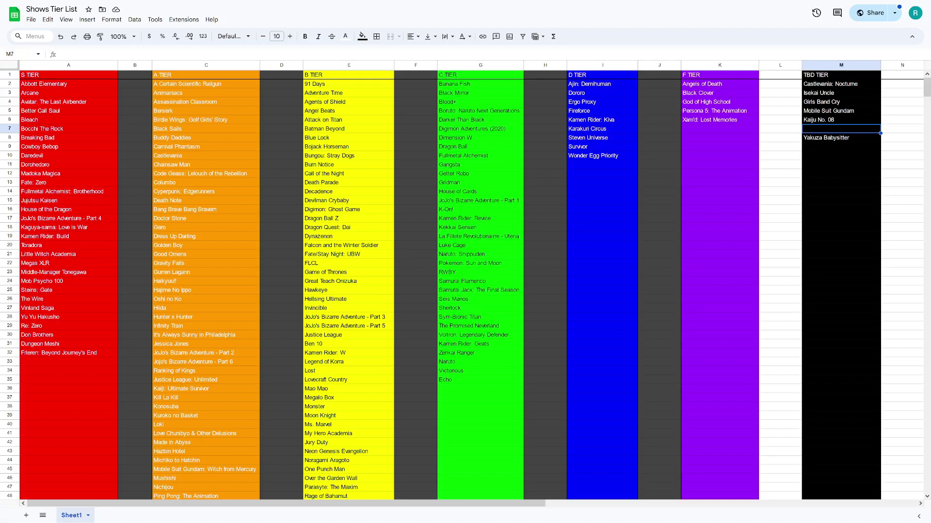
# Add Kamen Rider: Faiz to the end of the S tier list in cell A33.
pyautogui.click(135, 362)
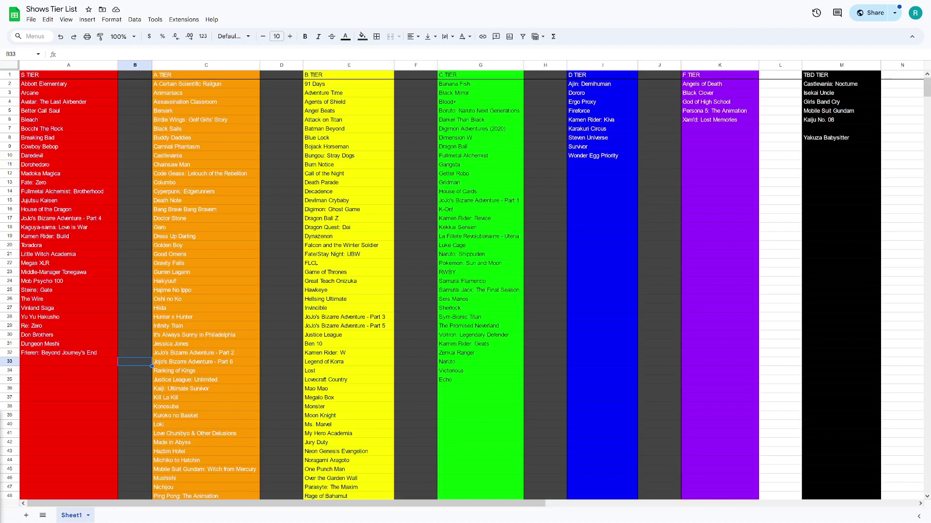
pyautogui.click(69, 362)
pyautogui.write('Kame')
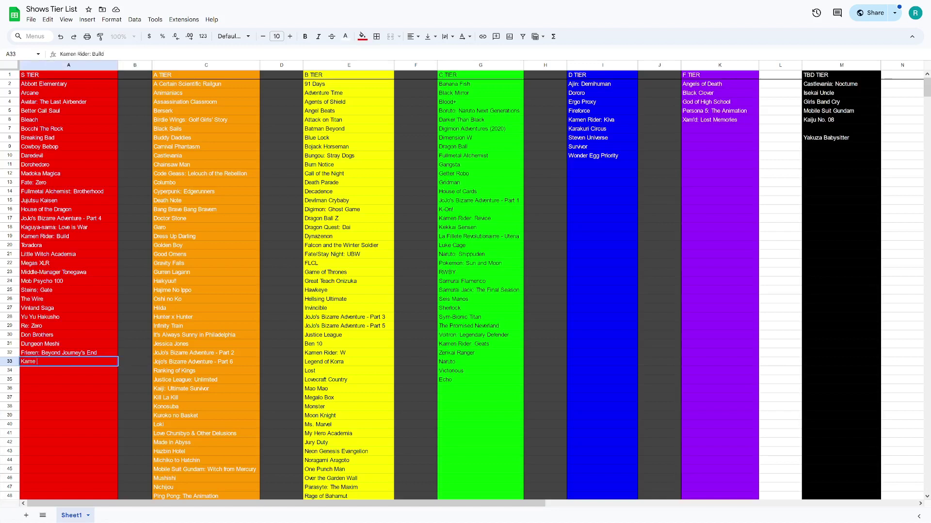
pyautogui.write('n Rider: Faiz')
pyautogui.press('Return')
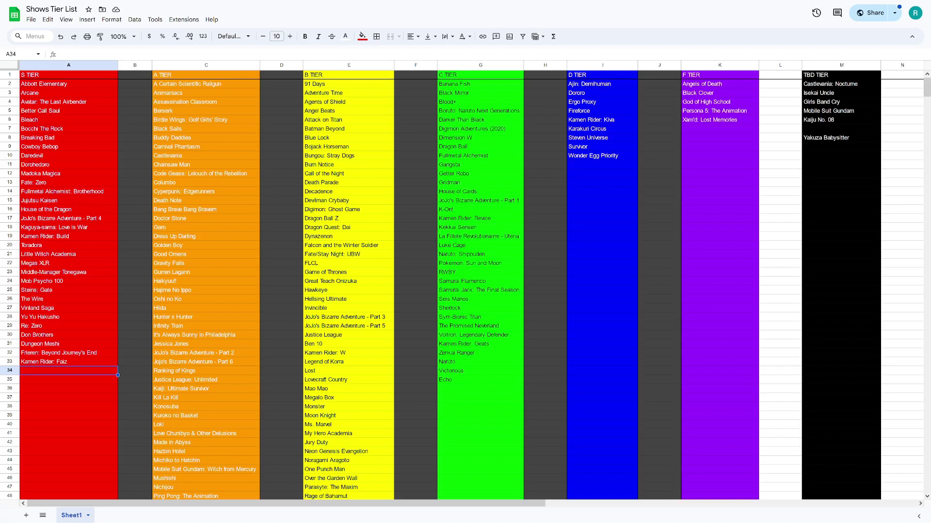
# Add Kamen Rider: Gotchard to the end of the C tier list in cell G36.
pyautogui.click(480, 388)
pyautogui.write('Kamen Rider: Gotchard')
pyautogui.press('Return')
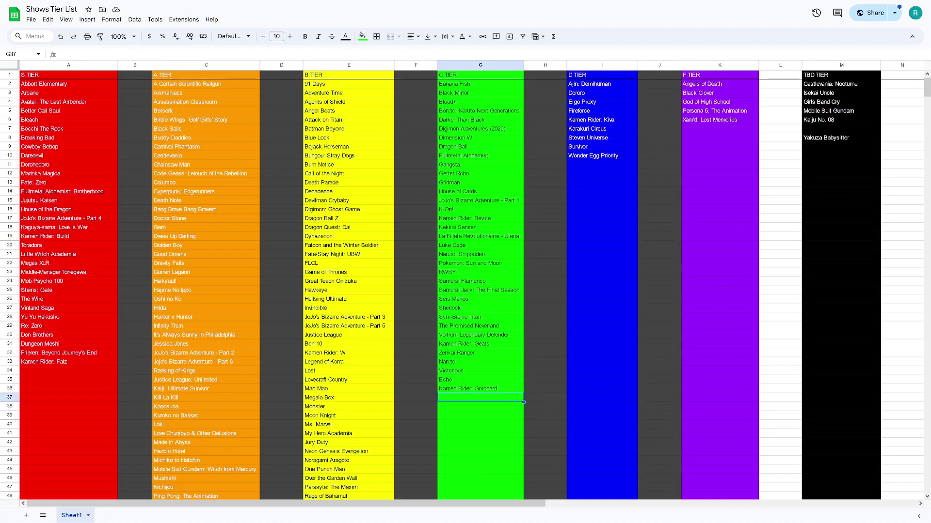
# Enter Liar Liar in the empty B tier cell E50.
pyautogui.click(416, 352)
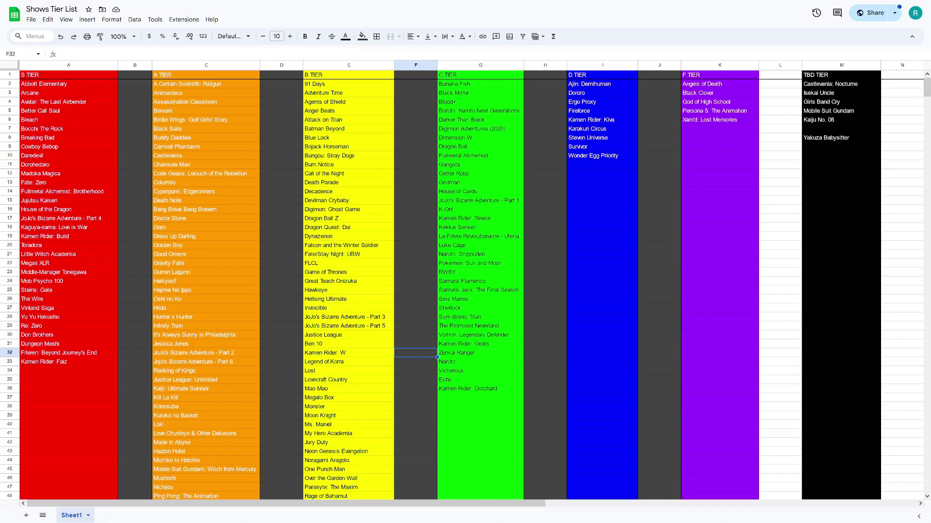
pyautogui.scroll(-7, 465, 286)
pyautogui.scroll(7, 465, 286)
pyautogui.scroll(-6, 465, 286)
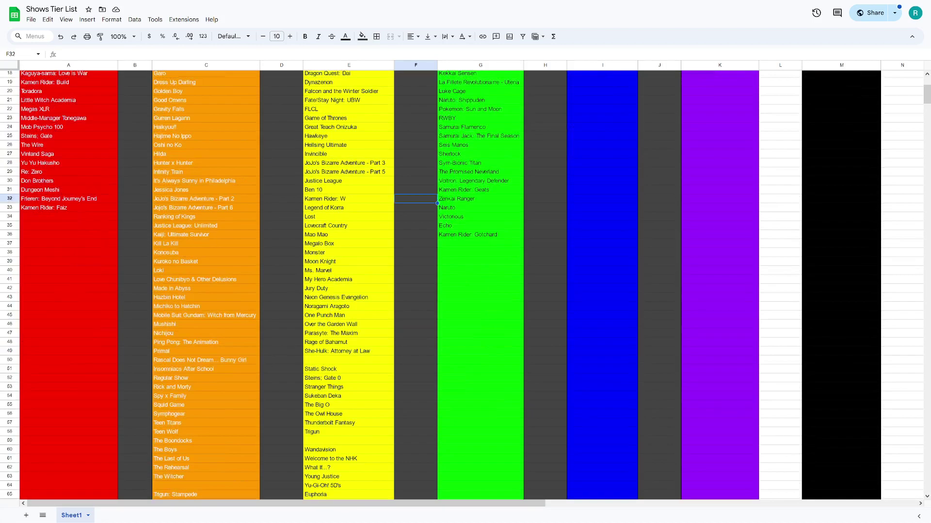
pyautogui.click(348, 360)
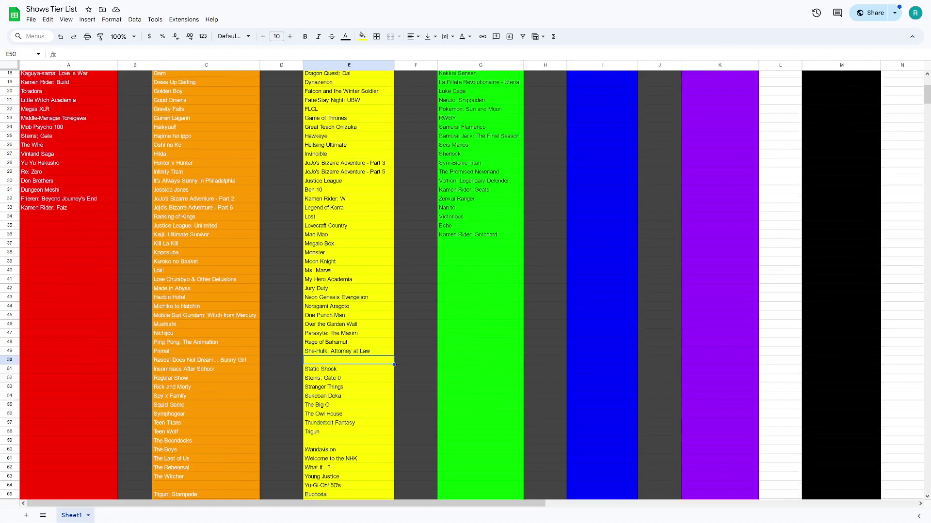
pyautogui.write('Liar Liar')
pyautogui.press('Up')
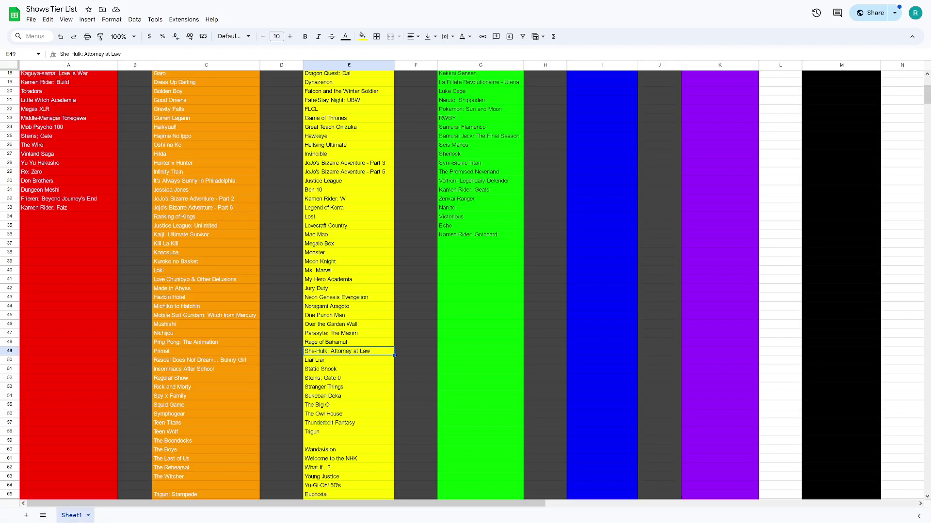
# Compare Liar Liar with the other B tier shows and clear it from cell E50.
pyautogui.scroll(6, 465, 284)
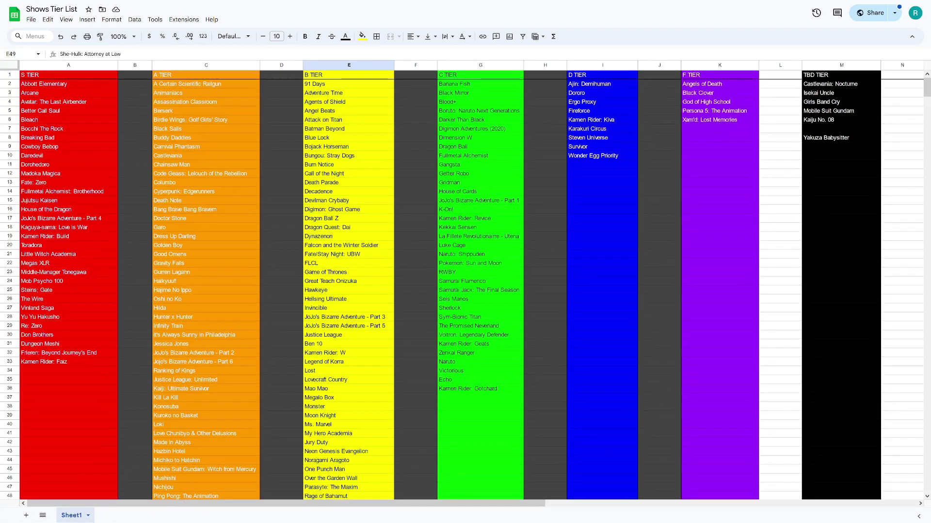
pyautogui.scroll(-6, 465, 284)
pyautogui.click(348, 360)
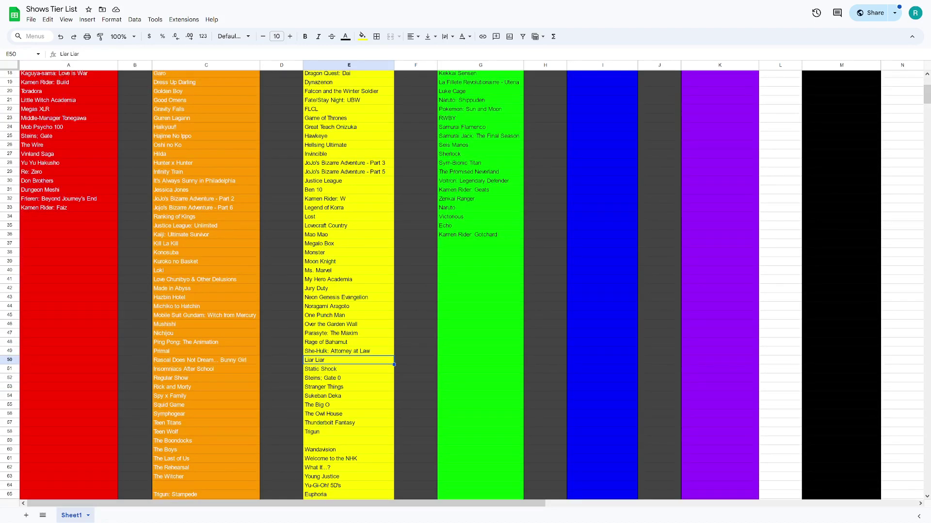
pyautogui.scroll(6, 465, 284)
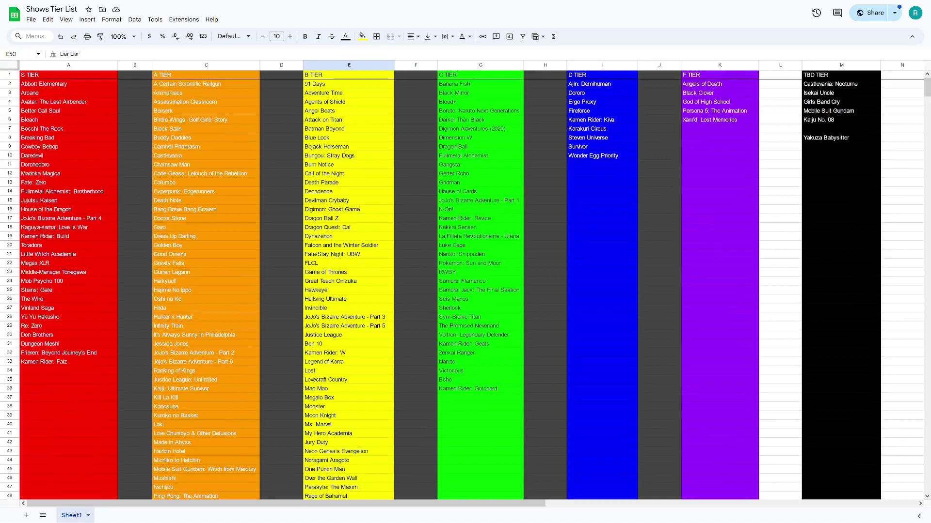
pyautogui.scroll(-6, 466, 284)
pyautogui.press('Delete')
# Add Liar Liar to the end of the C tier list in cell G37.
pyautogui.click(480, 243)
pyautogui.write('Liar Liar')
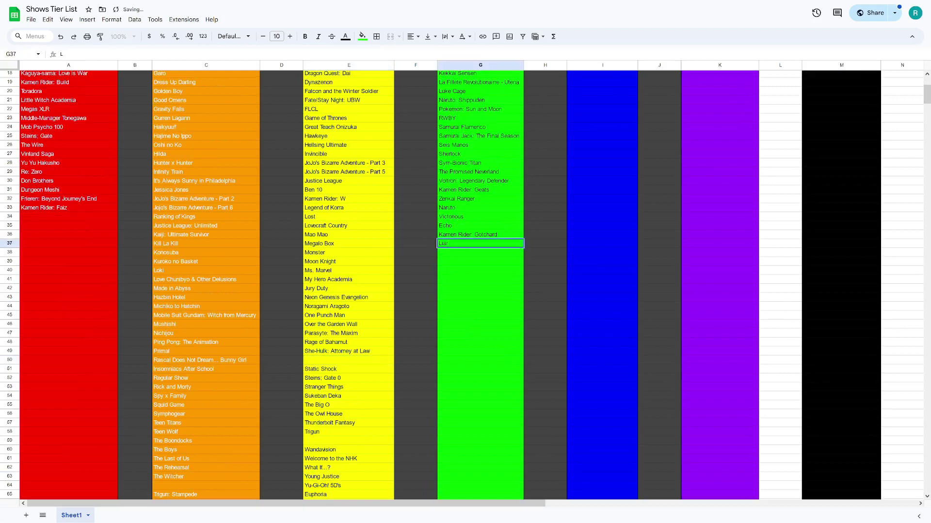
pyautogui.press('Return')
pyautogui.press('Up')
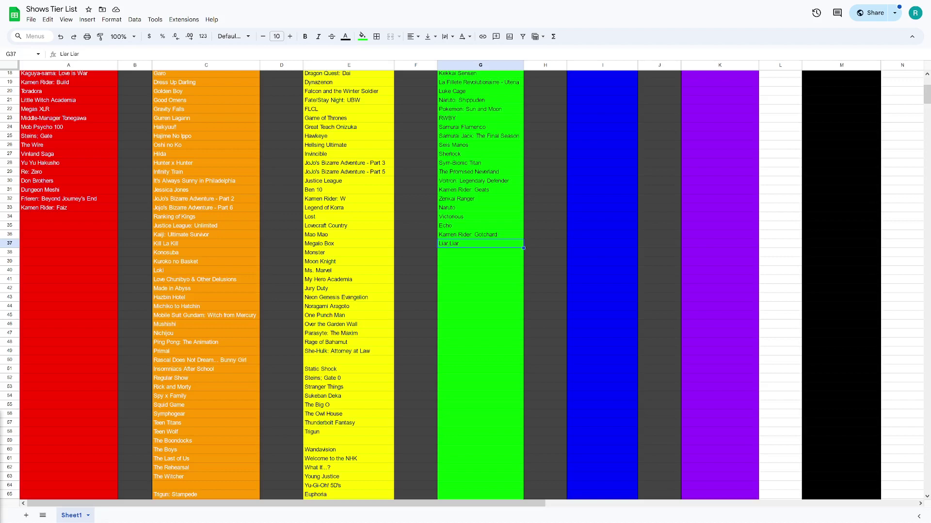
# Enter Pluto in the empty A tier cell C64, between The Witcher and Trigun: Stampede.
pyautogui.scroll(4, 465, 281)
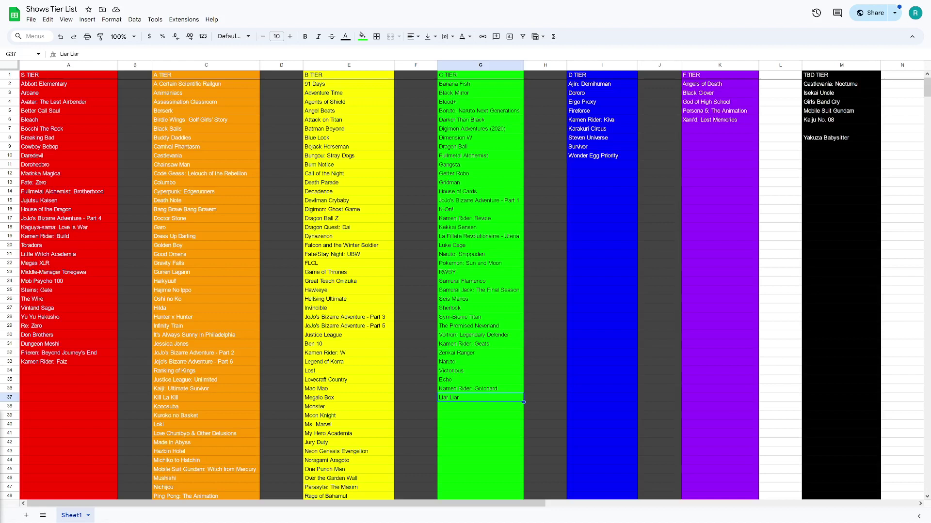
pyautogui.click(415, 290)
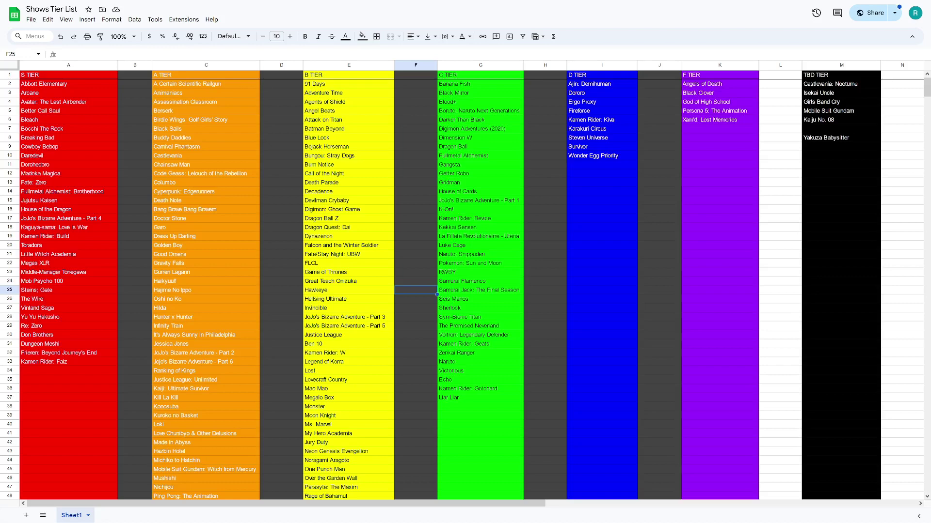
pyautogui.scroll(-5, 466, 286)
pyautogui.scroll(5, 465, 286)
pyautogui.scroll(-7, 466, 286)
pyautogui.click(206, 332)
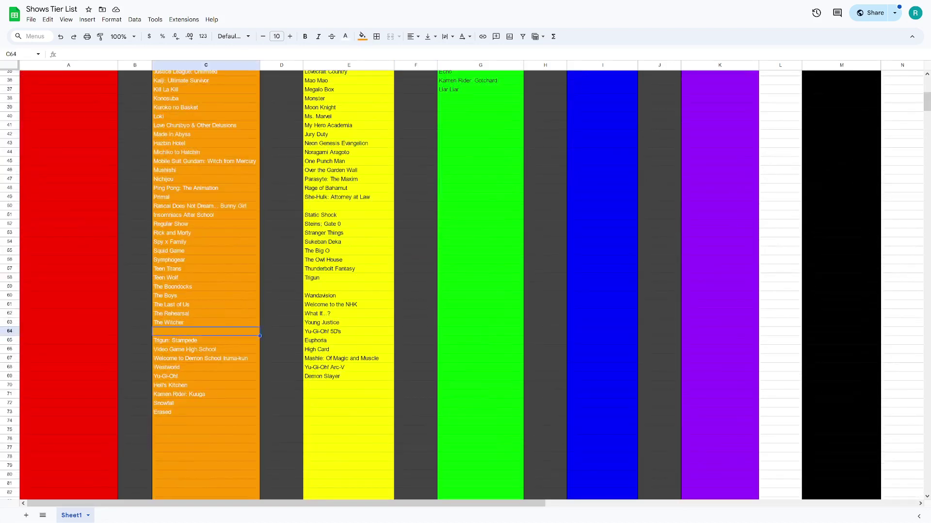
pyautogui.write('Pluto')
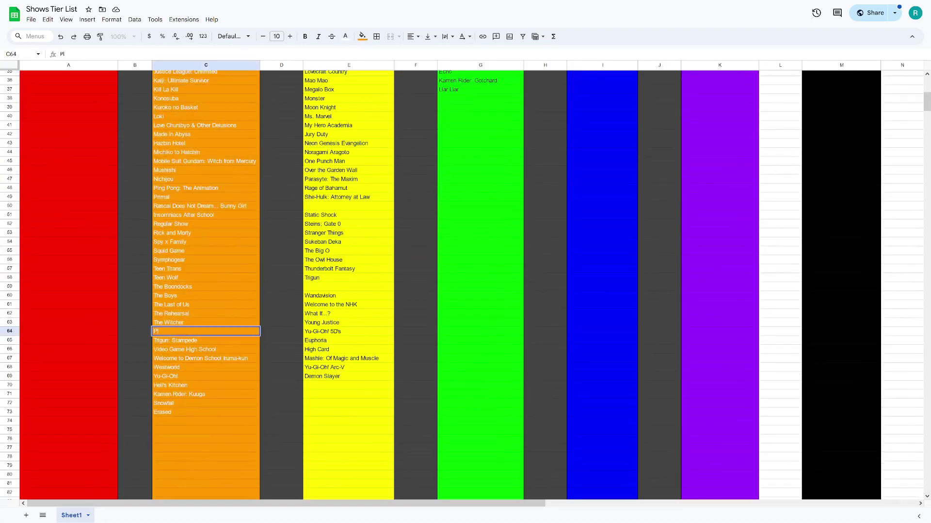
pyautogui.press('Return')
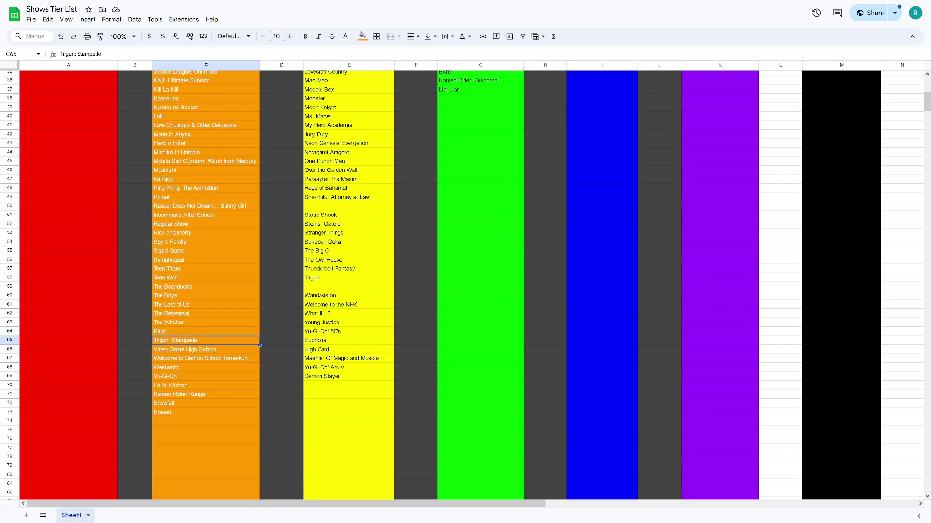
pyautogui.scroll(10, 466, 286)
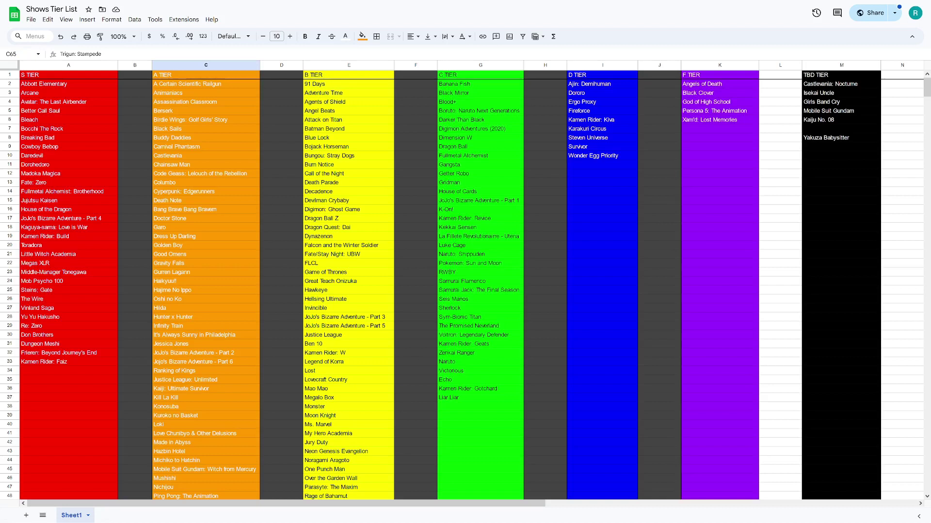
# Add Secret Invasion to the end of the F tier list in cell K7.
pyautogui.click(720, 128)
pyautogui.write('Secret I')
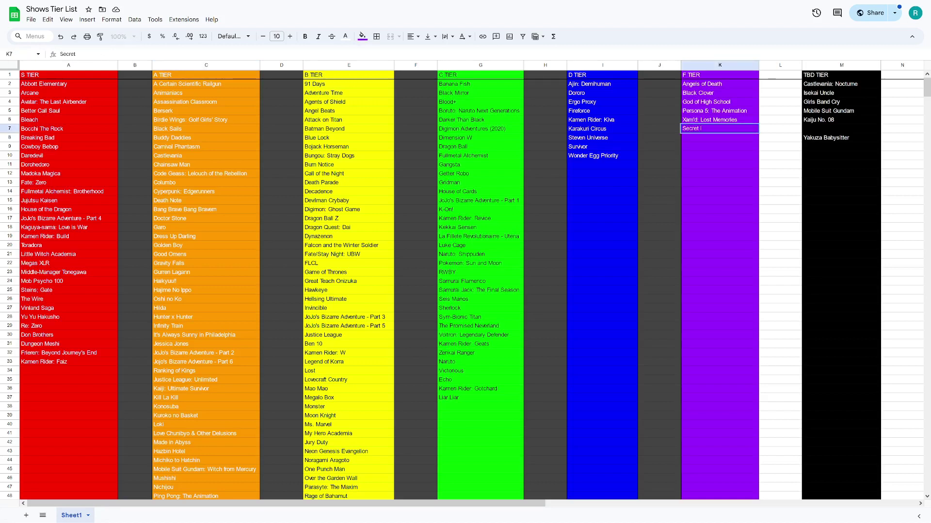
pyautogui.write('nvasion')
pyautogui.press('Return')
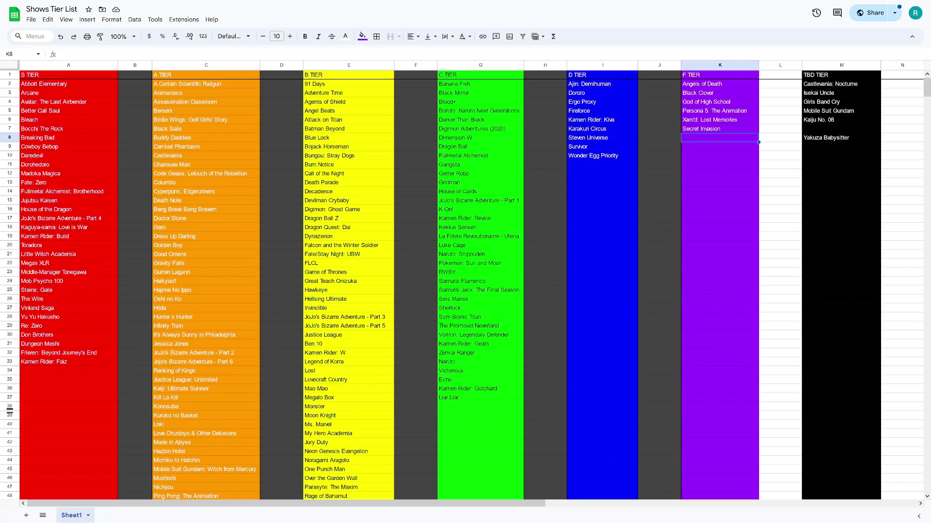
# Add Skip and Loafer to the end of the A tier list in cell C74, below Erased.
pyautogui.scroll(-7, 10, 410)
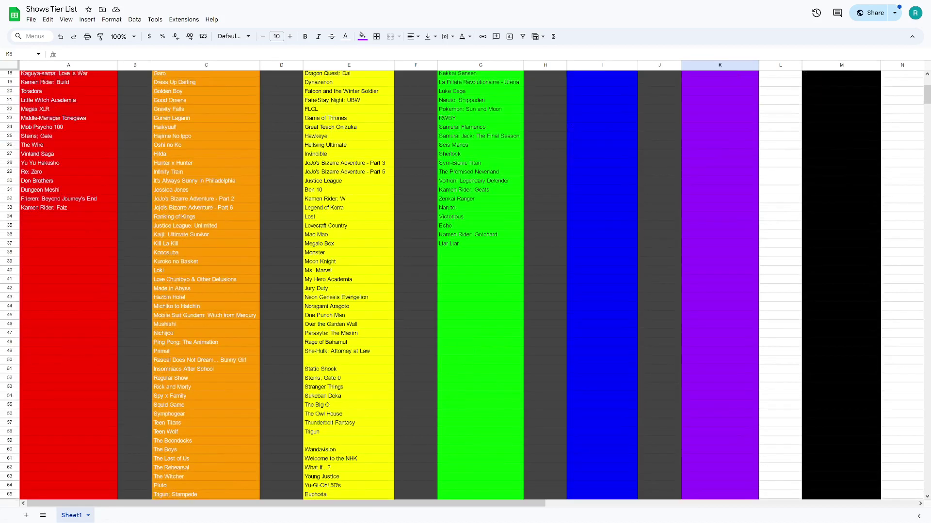
pyautogui.click(205, 420)
pyautogui.write('S')
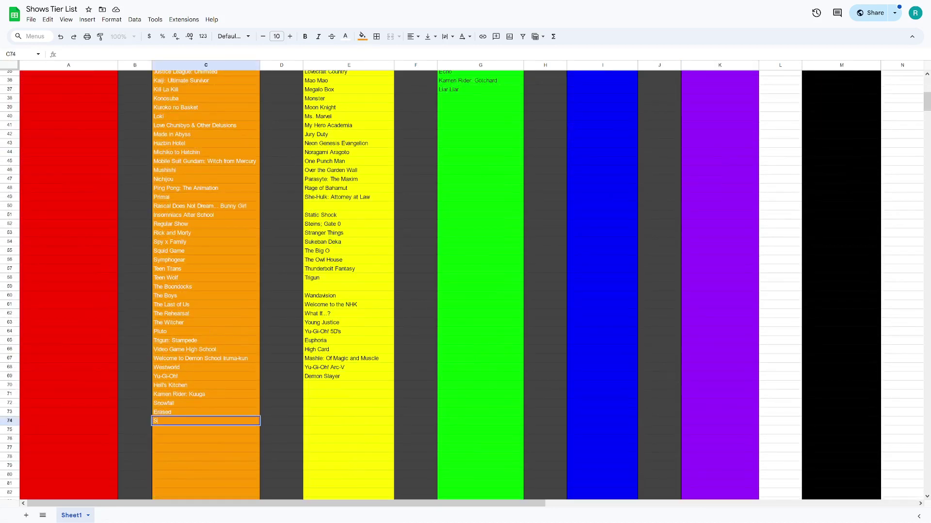
pyautogui.write('kip and Loafer')
pyautogui.press('Return')
# Add The Bear to the end of the S tier list in cell A34, below Kamen Rider: Faiz.
pyautogui.scroll(10, 465, 286)
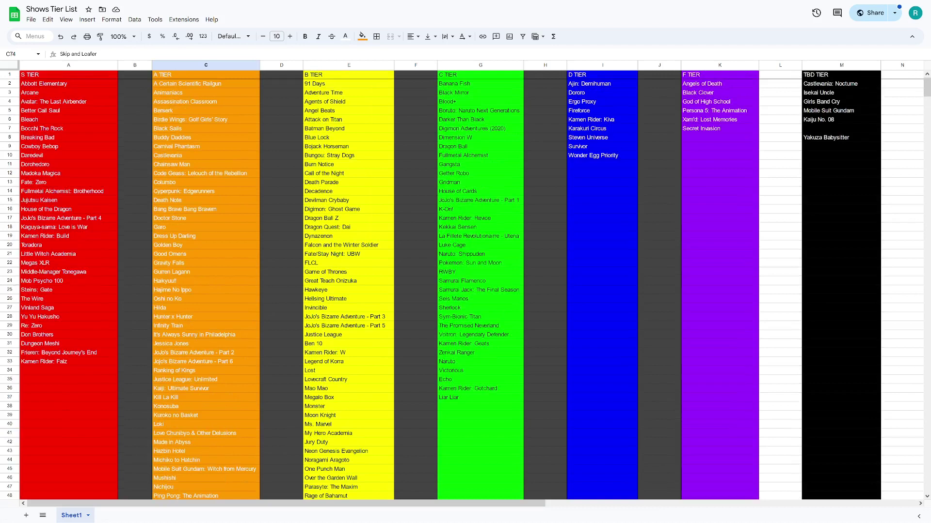
pyautogui.click(69, 370)
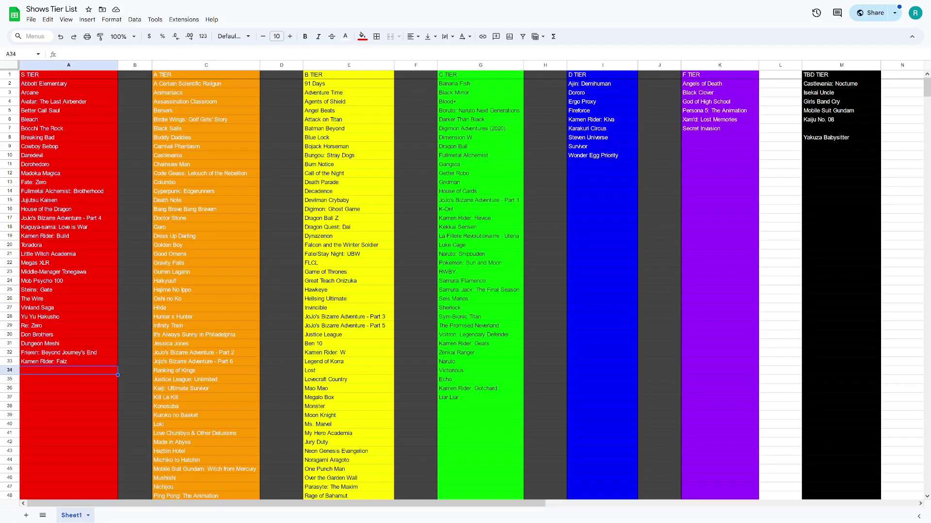
pyautogui.write('The bear')
pyautogui.press('Return')
pyautogui.press('Up')
# Enter Undead Unluck in the empty TBD tier cell M7, between Kaiju No. 08 and Yakuza Babysitter.
pyautogui.click(841, 128)
pyautogui.write('Undead UJ')
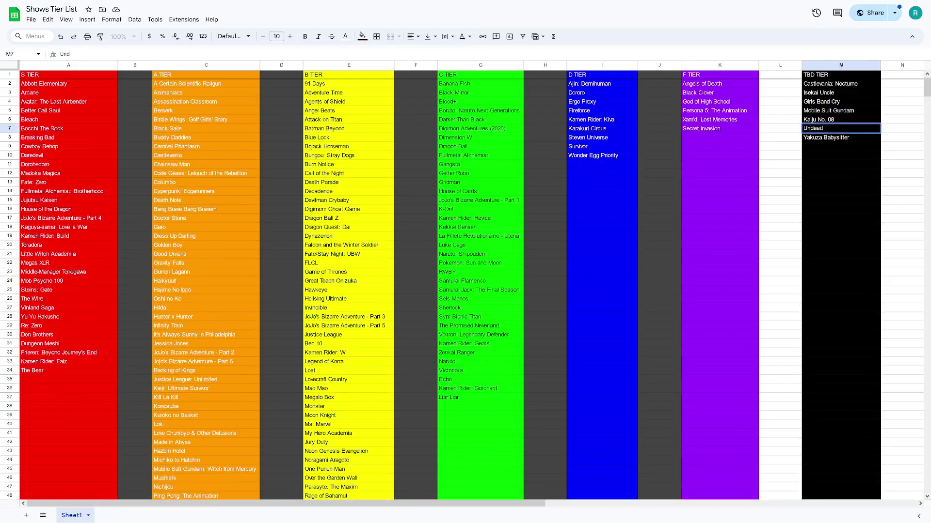
pyautogui.press('BackSpace')
pyautogui.write('nluck')
# Add X-Men Evolution to the end of the TBD tier list in cell M9.
pyautogui.click(841, 147)
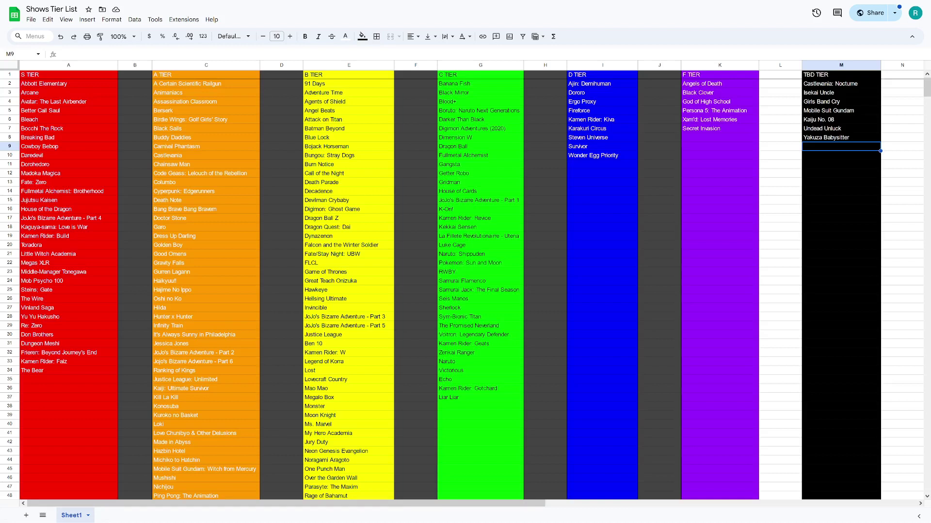
pyautogui.write('X-Men Evolution')
pyautogui.click(780, 147)
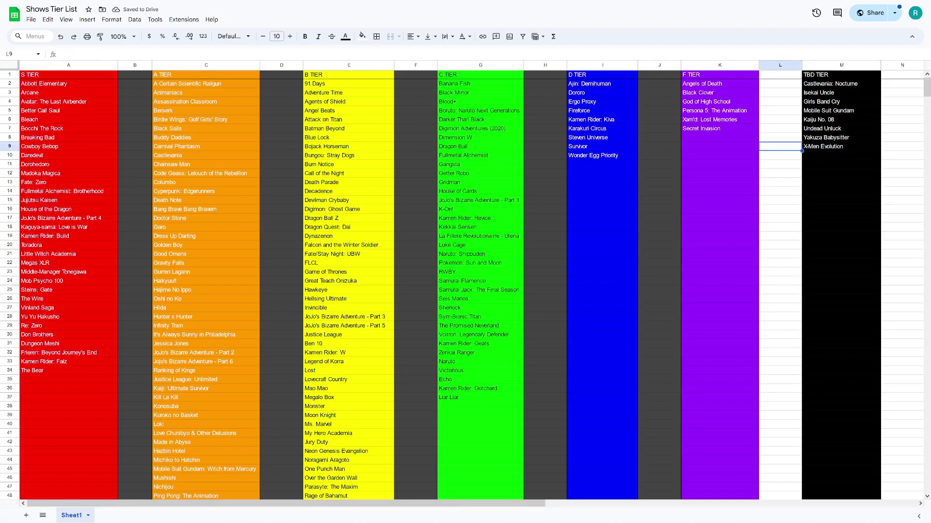
# Add X-Men '97 to the end of the A tier list in cell C75, below Skip and Loafer.
pyautogui.click(349, 289)
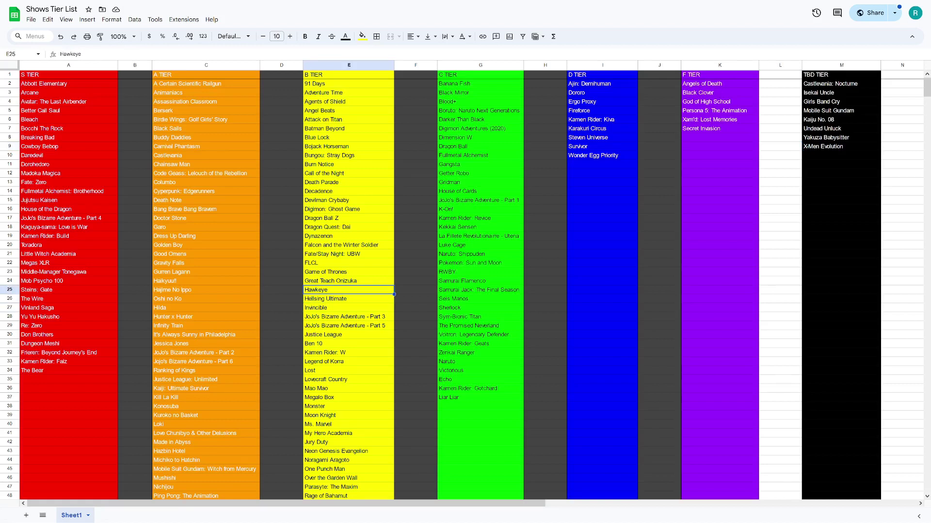
pyautogui.scroll(-10, 466, 285)
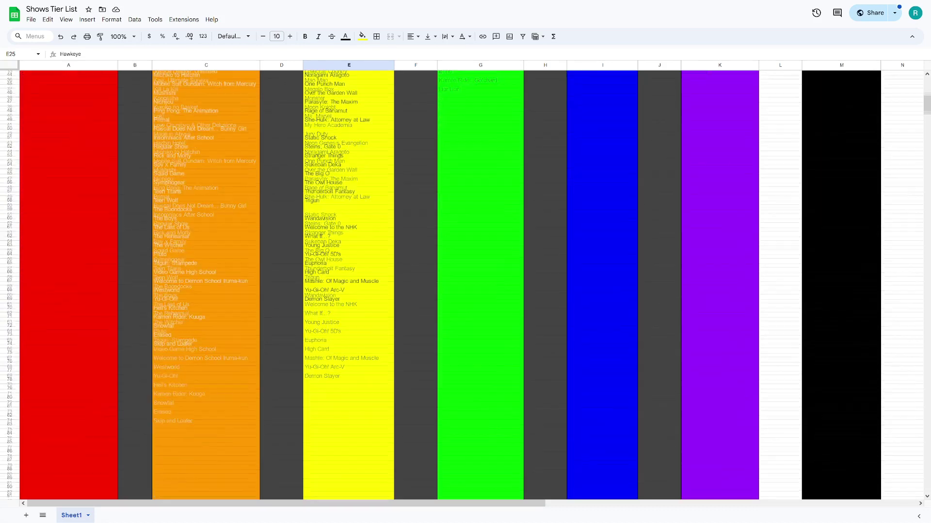
pyautogui.click(206, 361)
pyautogui.click(206, 352)
pyautogui.write('X-Men')
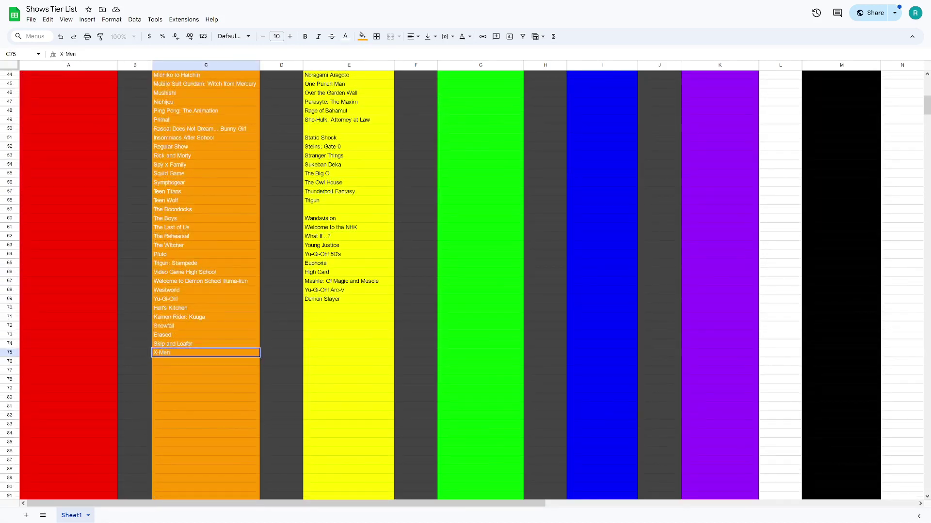
pyautogui.press('Return')
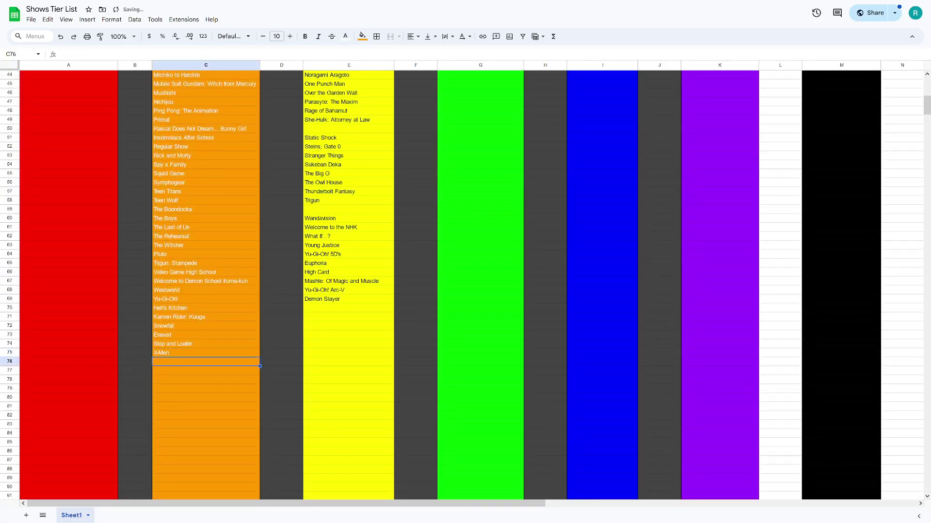
pyautogui.press('Up')
pyautogui.press('Return')
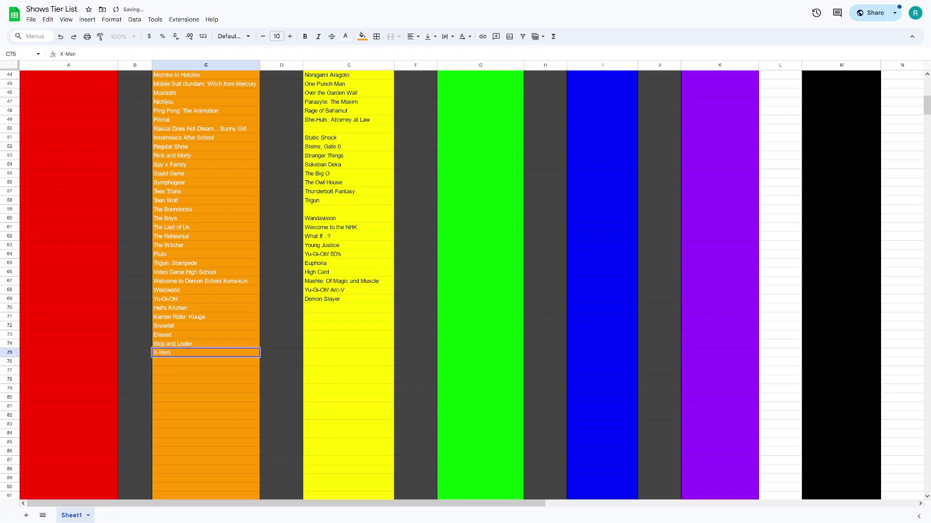
pyautogui.write("'97")
pyautogui.press('Return')
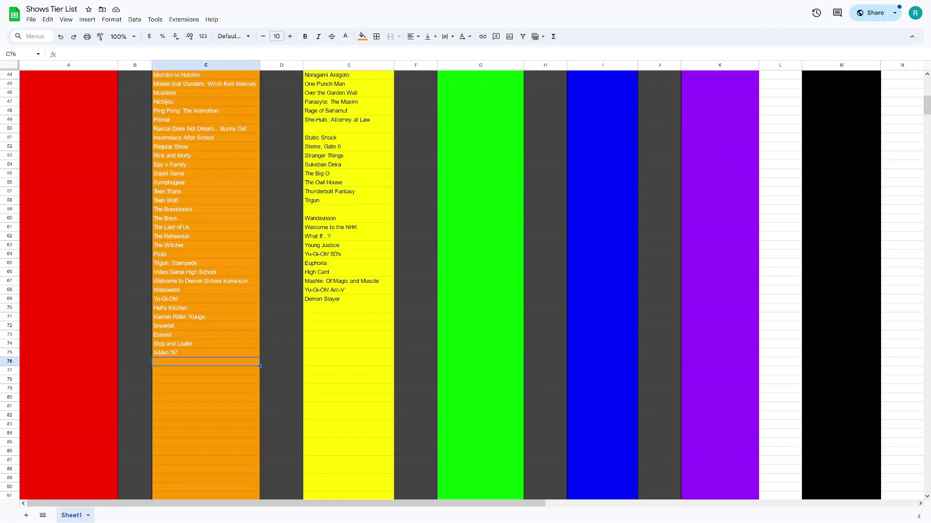
# Enter 'Tis Time for "Torture" Princess in the empty B tier cell E50, between She-Hulk: Attorney at Law and Static Shock.
pyautogui.scroll(15, 466, 286)
pyautogui.scroll(-6, 465, 286)
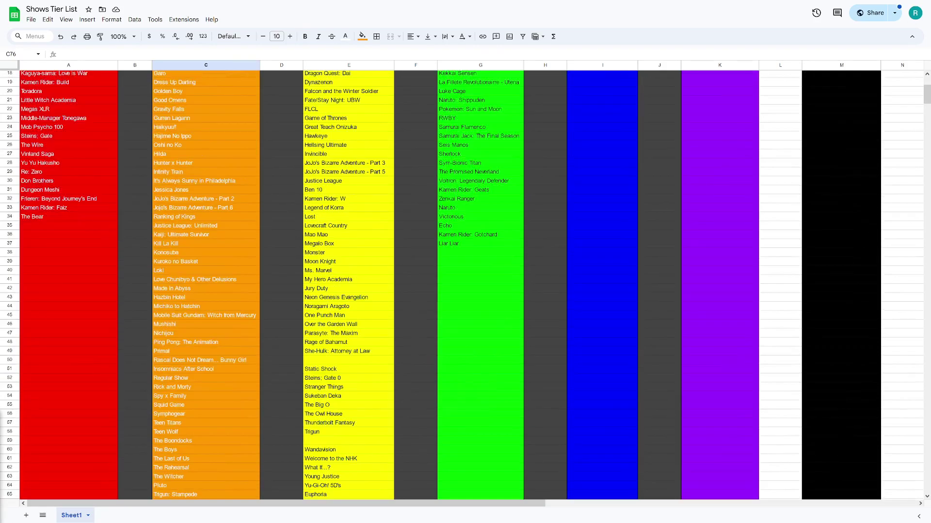
pyautogui.scroll(-7, 465, 286)
pyautogui.scroll(13, 465, 286)
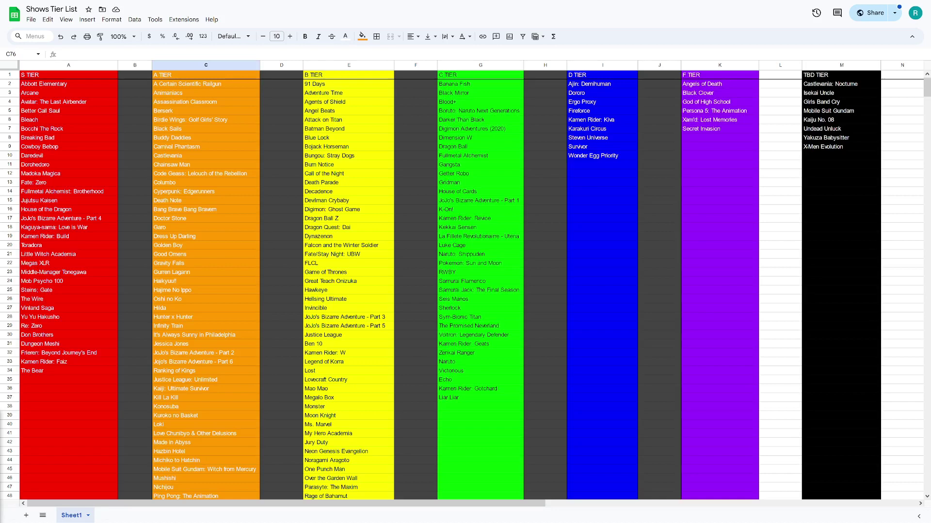
pyautogui.scroll(-6, 465, 286)
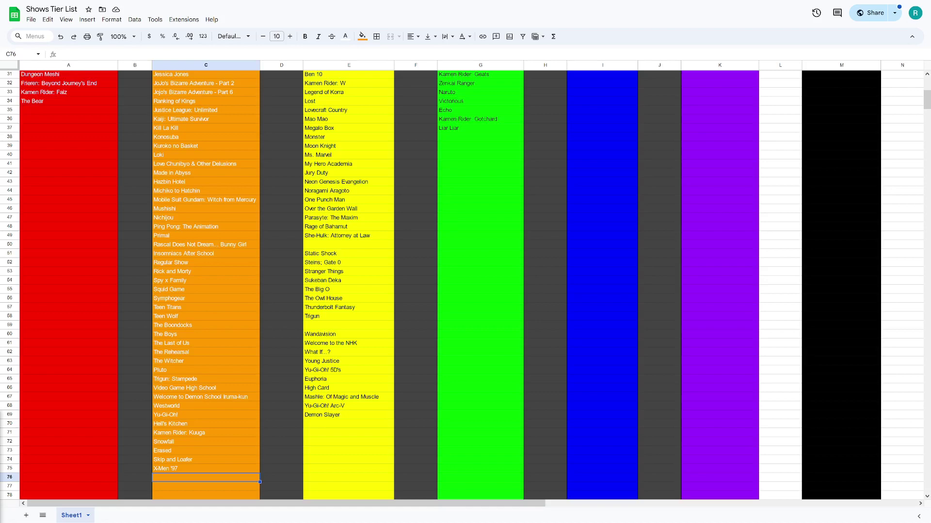
pyautogui.scroll(10, 466, 285)
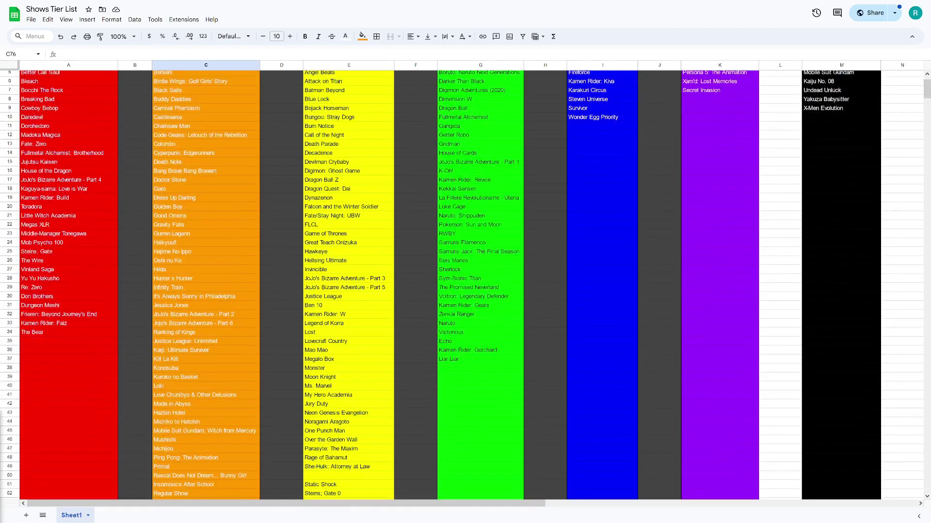
pyautogui.click(348, 476)
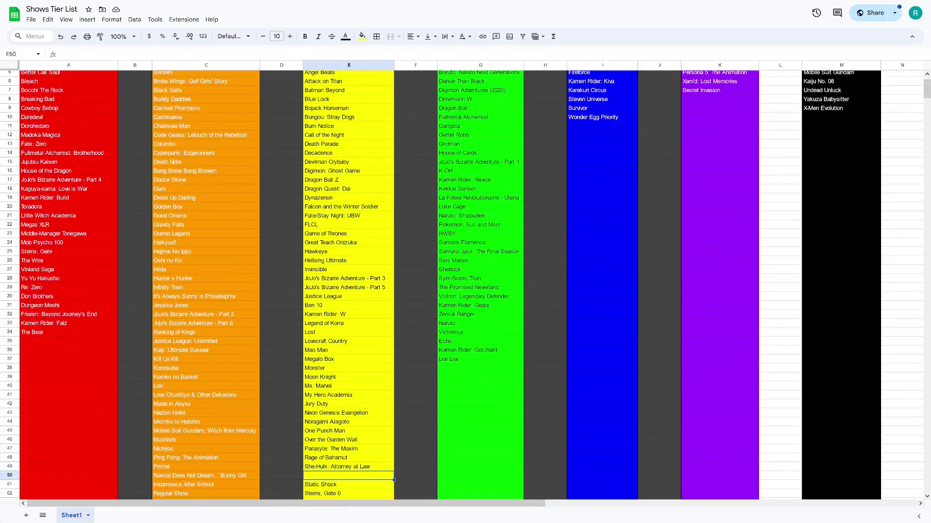
pyautogui.write("'Tis Time for")
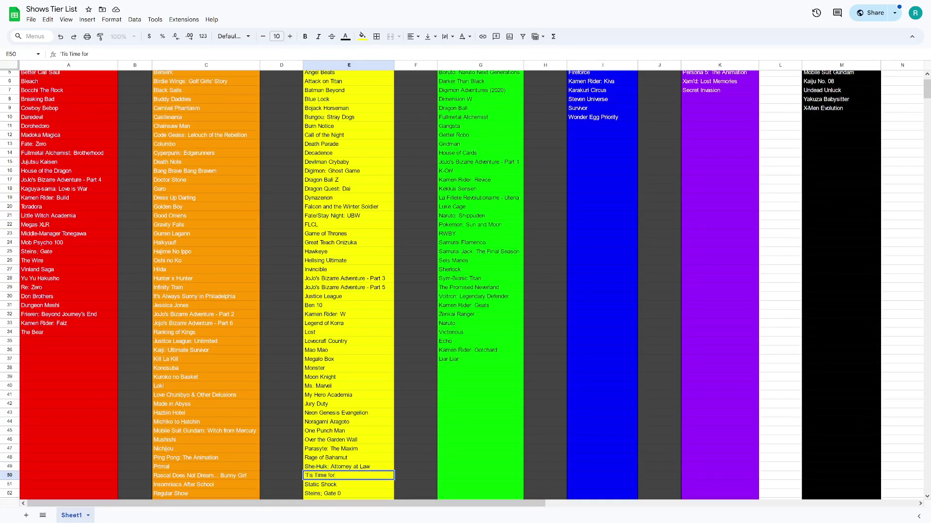
pyautogui.press('BackSpace')
pyautogui.write('Torture" Princess')
pyautogui.press('Return')
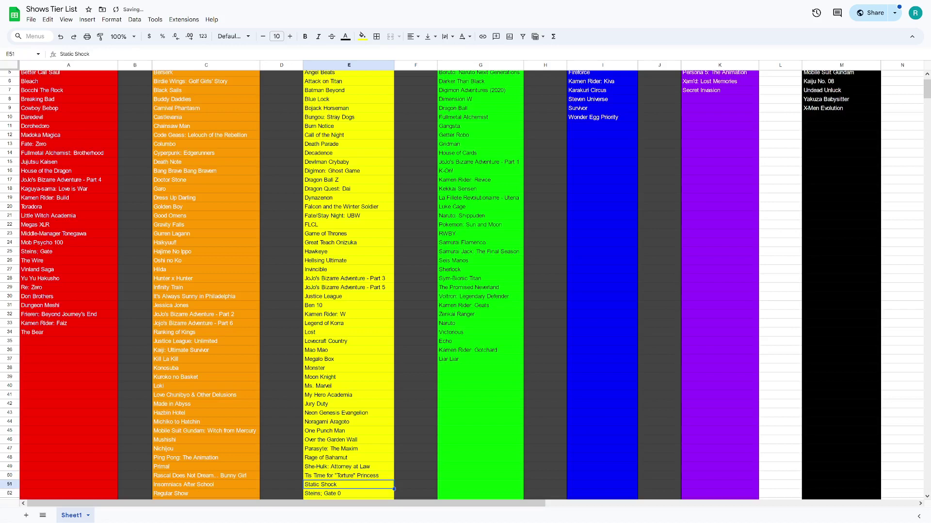
# Review the shows listed in the B, S and A tier columns.
pyautogui.scroll(-2, 466, 281)
pyautogui.click(348, 437)
pyautogui.click(348, 347)
pyautogui.scroll(-2, 465, 281)
pyautogui.scroll(-6, 465, 281)
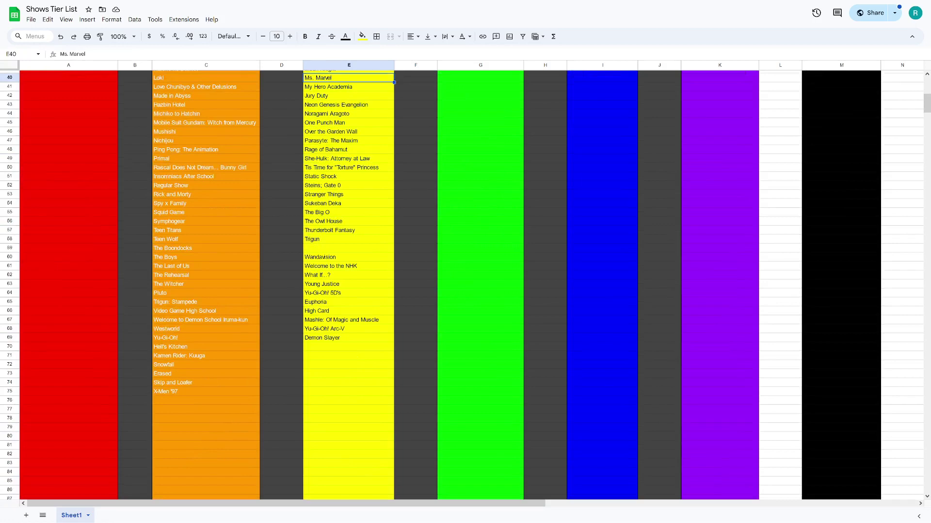
pyautogui.scroll(8, 465, 282)
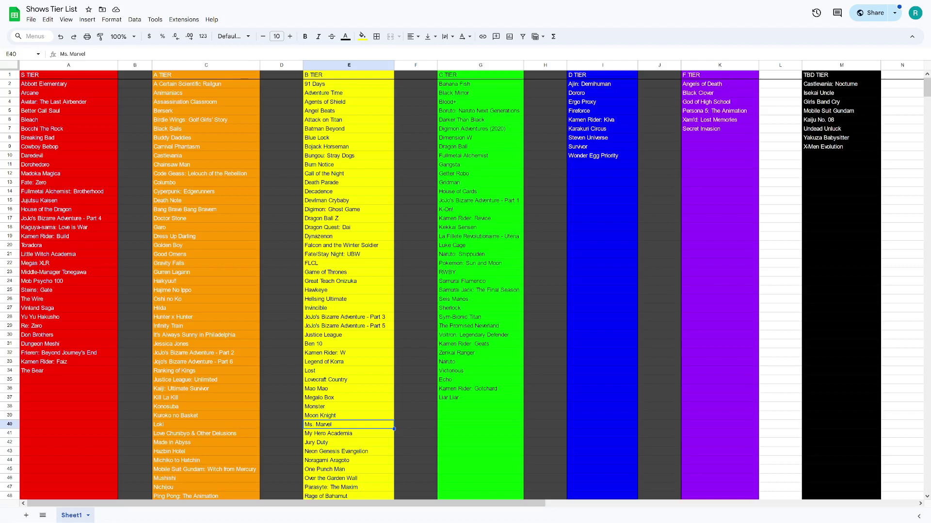
pyautogui.click(68, 263)
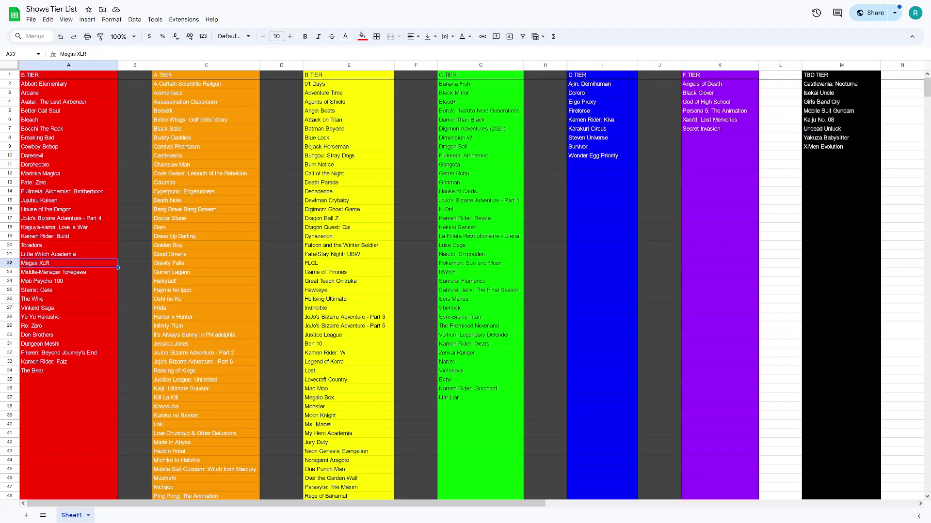
pyautogui.click(68, 272)
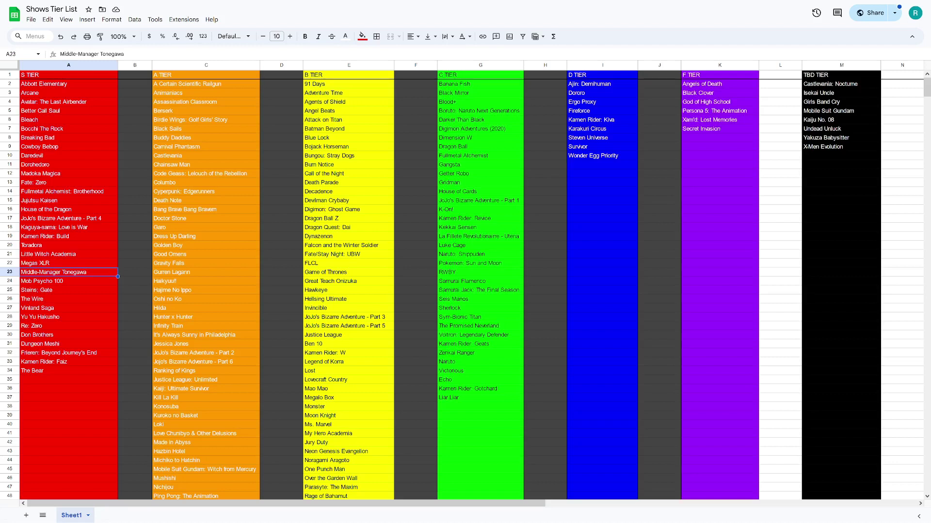
pyautogui.click(206, 290)
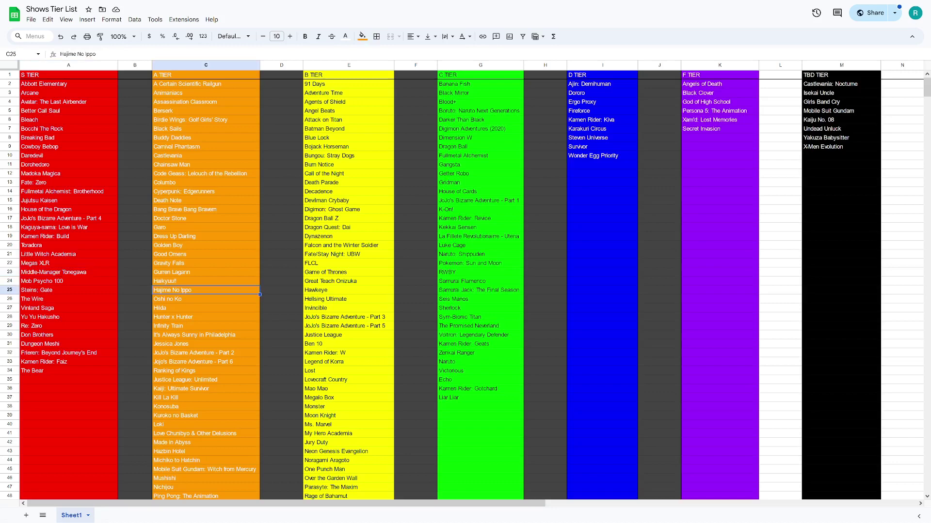
# Search the sheet for "kamen" and close the search.
pyautogui.hotkey('ctrl', 'f')
pyautogui.write('kamen')
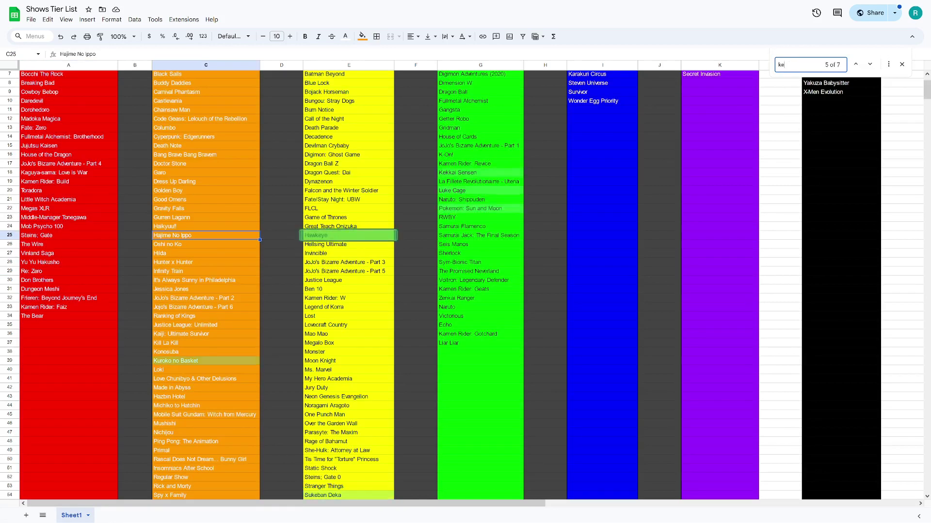
pyautogui.hotkey('ctrl', 'a')
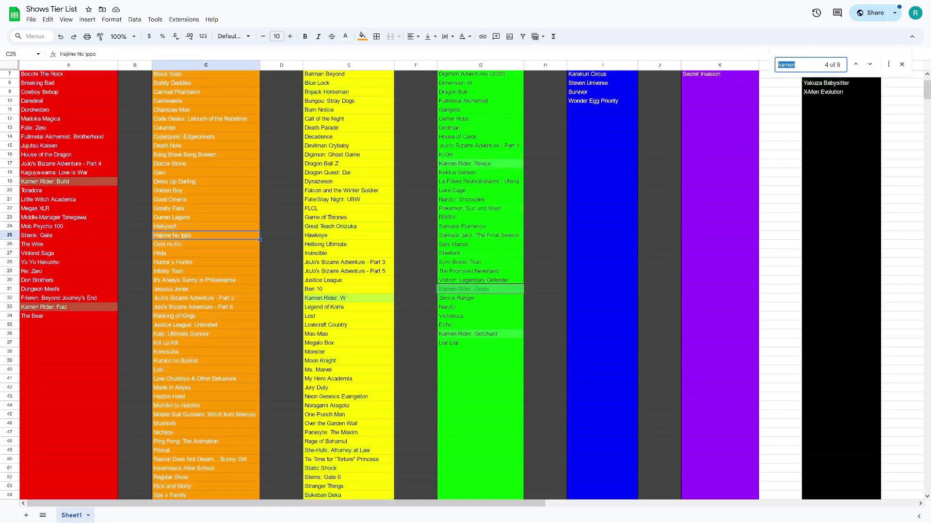
pyautogui.press('BackSpace')
pyautogui.press('Escape')
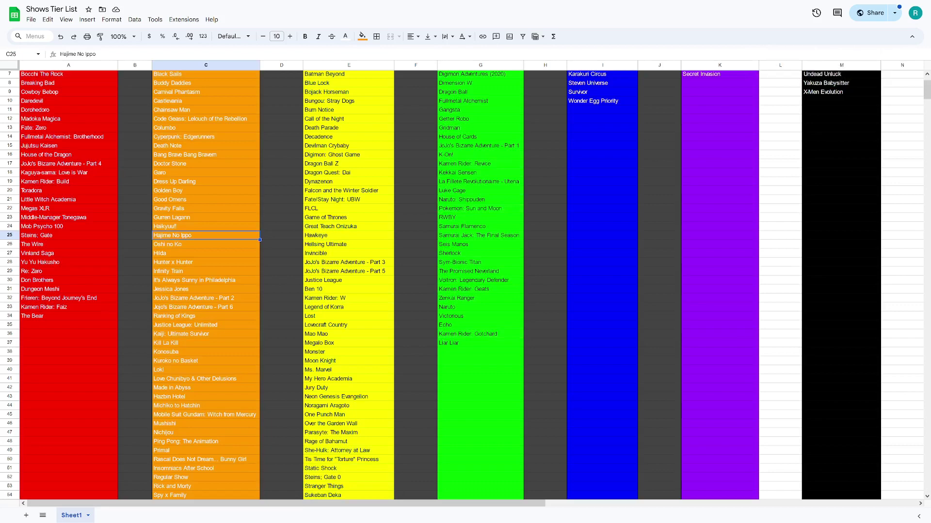
# Move Wonder Egg Priority from D tier cell I10 to the end of the F tier list in cell K8.
pyautogui.scroll(2, 465, 285)
pyautogui.click(348, 390)
pyautogui.scroll(1, 10, 464)
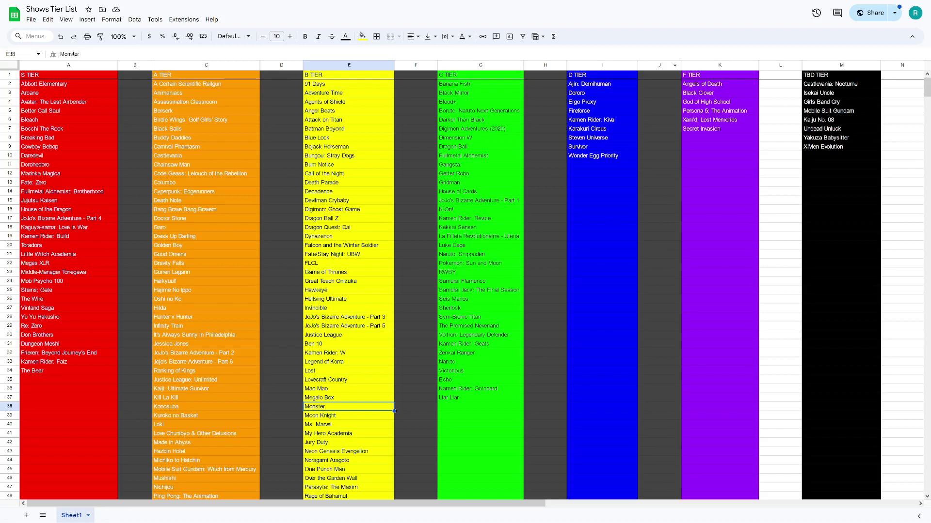
pyautogui.click(602, 155)
pyautogui.press('Delete')
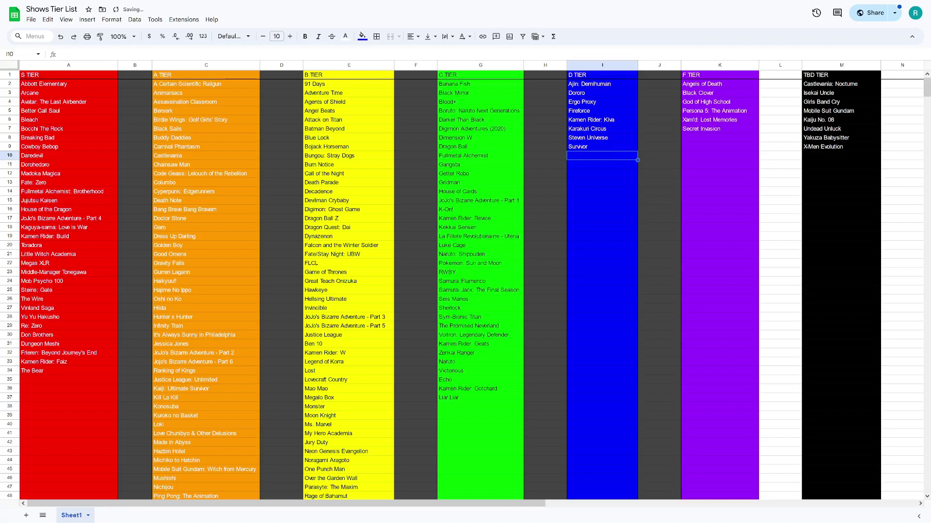
pyautogui.click(720, 138)
pyautogui.write('Wonder')
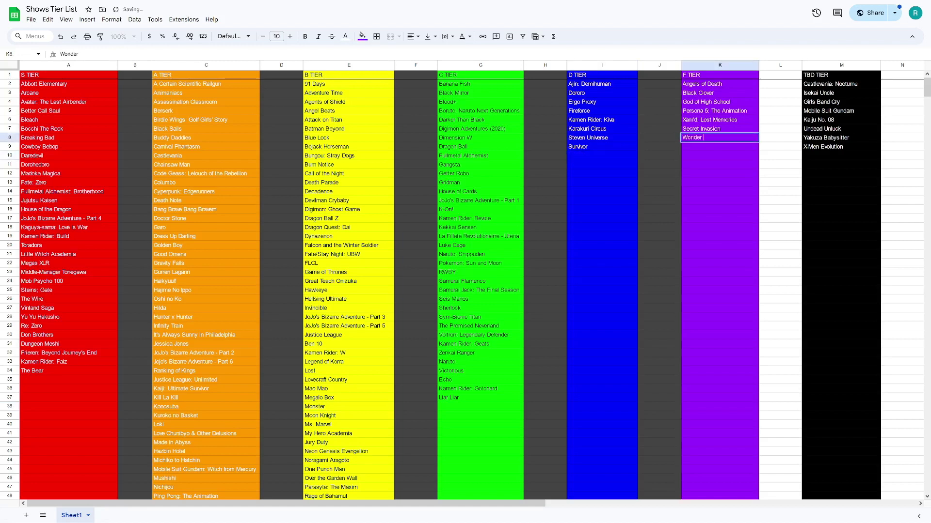
pyautogui.write(' Egg Priority')
pyautogui.press('Return')
pyautogui.click(602, 156)
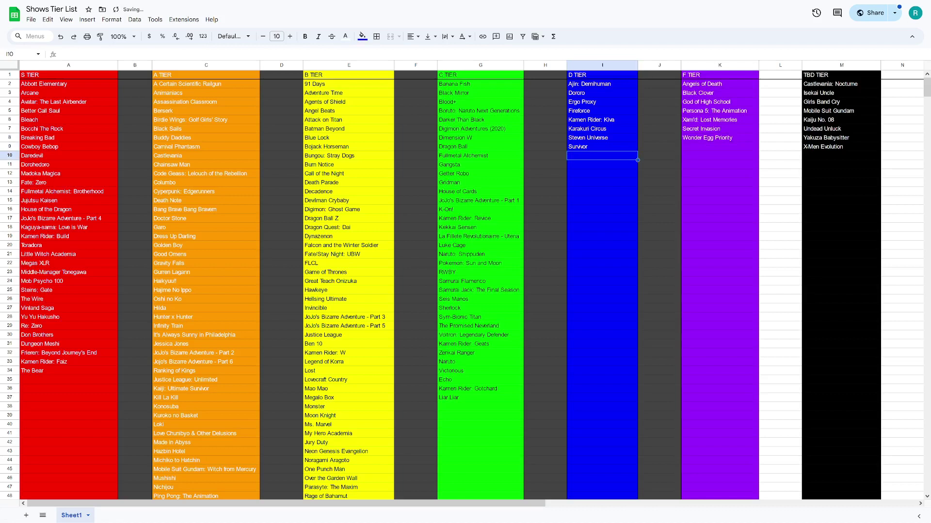
pyautogui.click(545, 75)
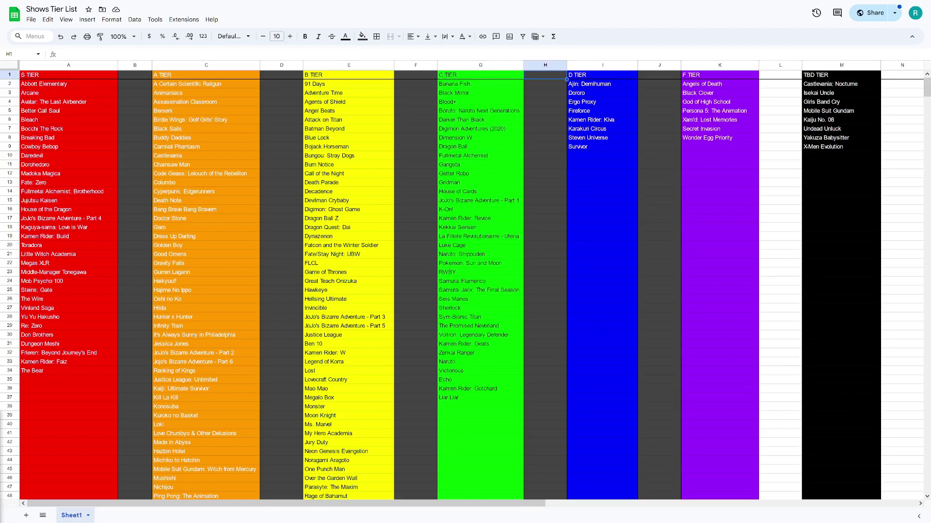
# Add Severance to the end of the B tier list in cell E70, below Demon Slayer.
pyautogui.scroll(-8, 465, 285)
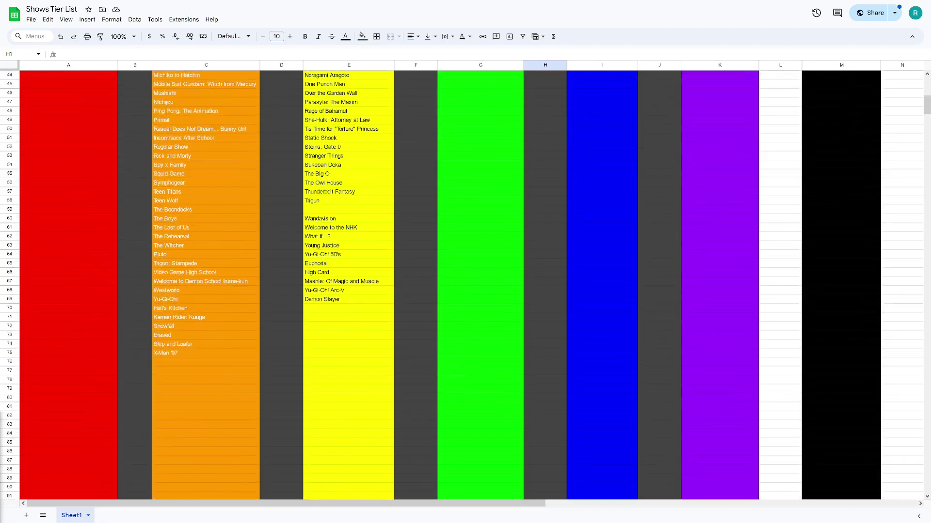
pyautogui.click(349, 309)
pyautogui.write('Severance')
pyautogui.click(349, 300)
pyautogui.press('Down')
pyautogui.press('Down')
# Add Burn the Witch to the end of the C tier list in cell G38, below Liar Liar.
pyautogui.scroll(10, 465, 285)
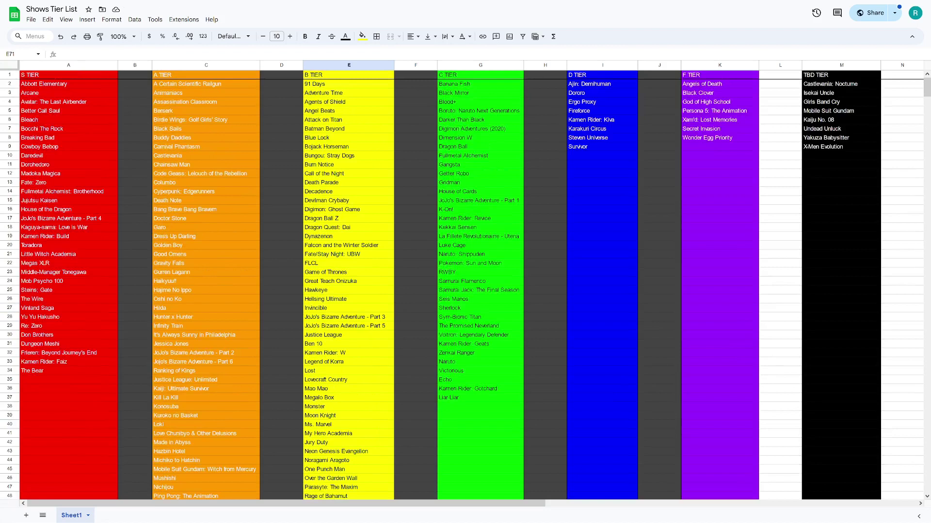
pyautogui.click(479, 407)
pyautogui.write('Burn')
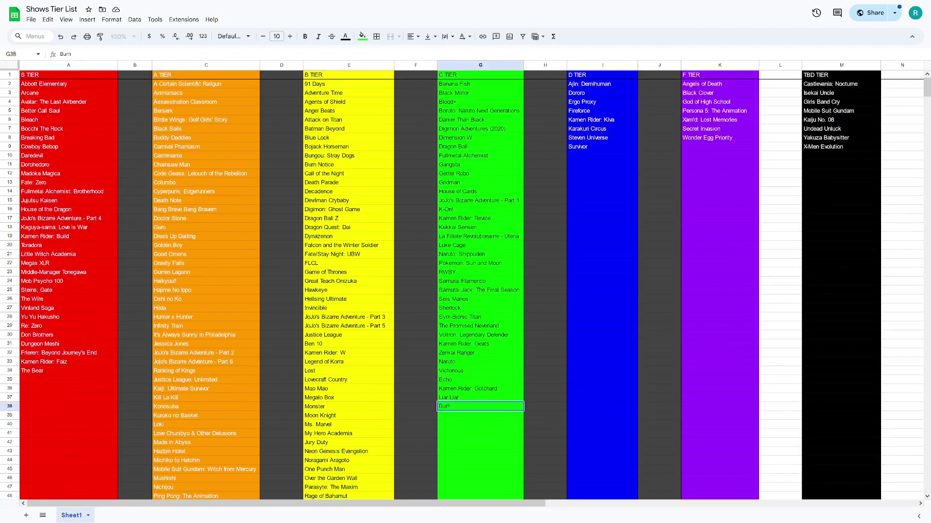
pyautogui.write(' the Witch')
pyautogui.press('Return')
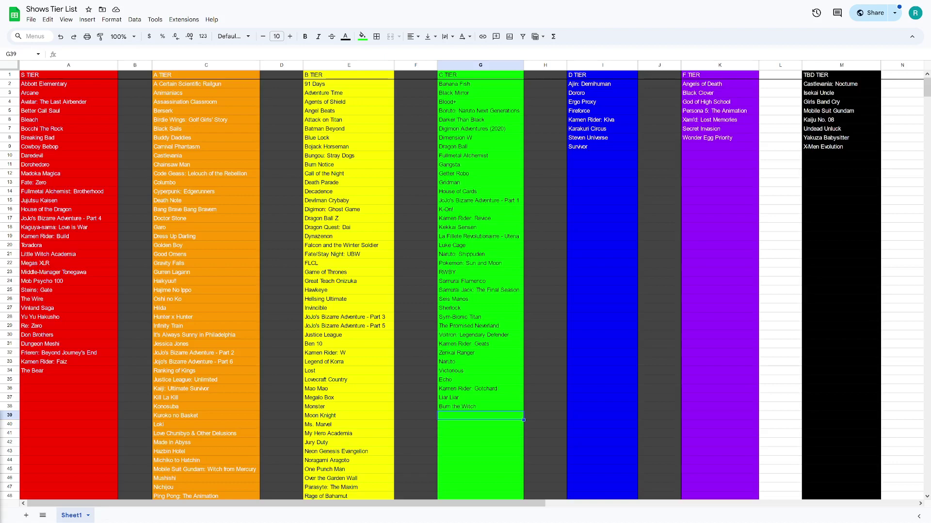
# Review the shows listed in the S tier and A tier columns.
pyautogui.click(69, 83)
pyautogui.scroll(-10, 466, 286)
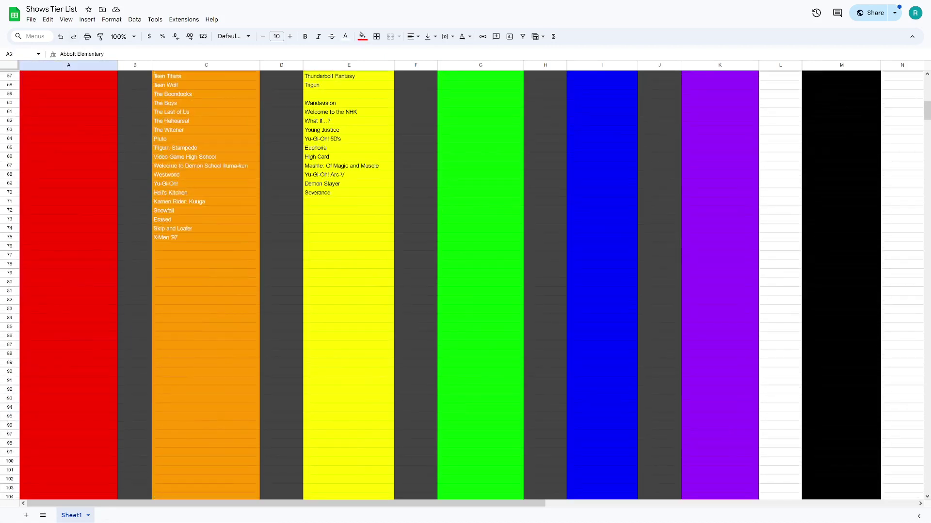
pyautogui.moveTo(206, 237)
pyautogui.mouseDown()
pyautogui.moveTo(206, 68)
pyautogui.moveTo(206, 236)
pyautogui.mouseUp()
pyautogui.click(206, 83)
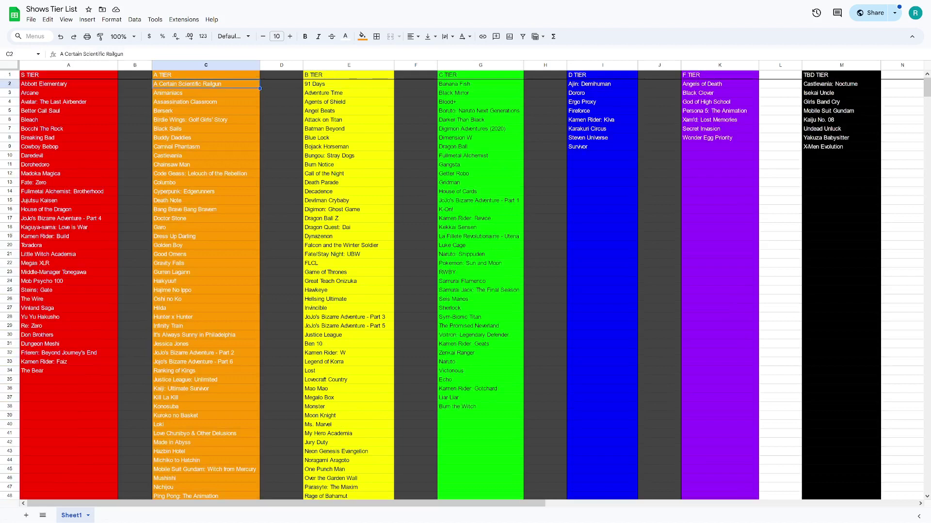
pyautogui.moveTo(68, 83); pyautogui.dragTo(68, 371)
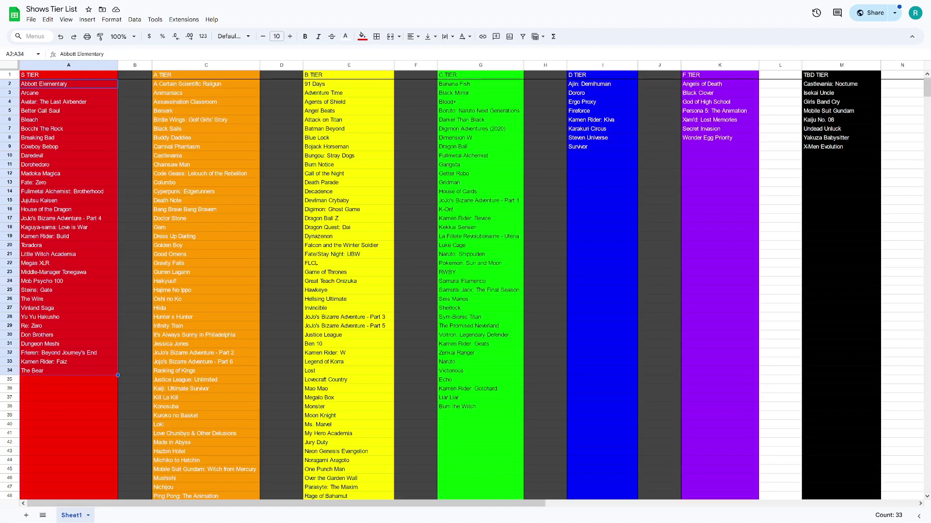
pyautogui.click(135, 362)
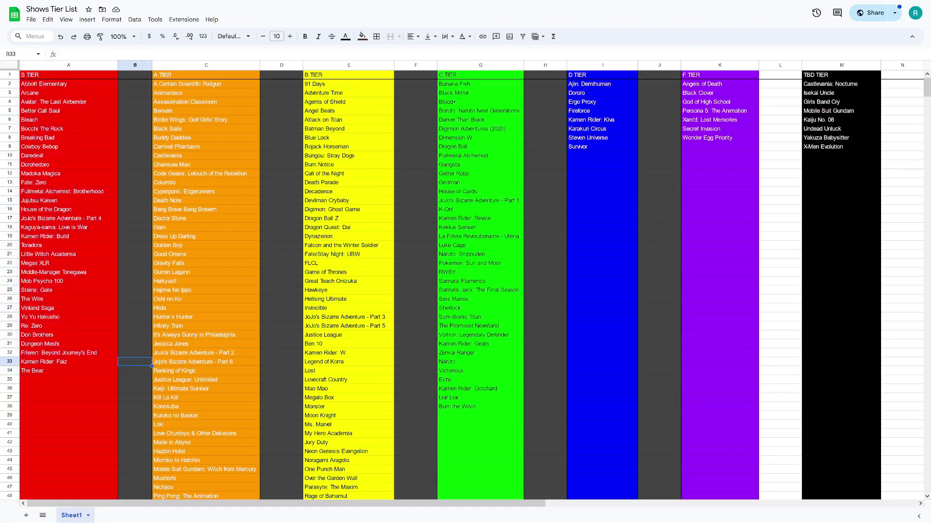
pyautogui.click(135, 299)
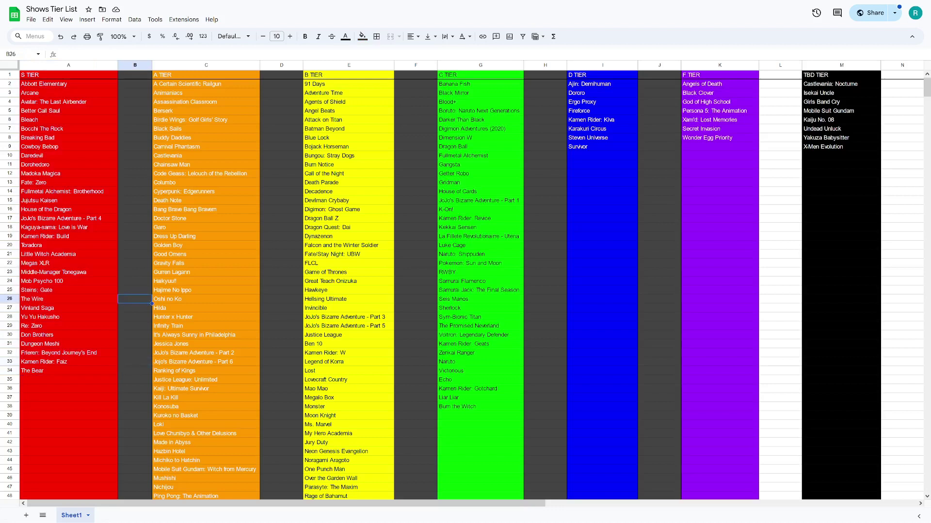
pyautogui.click(134, 343)
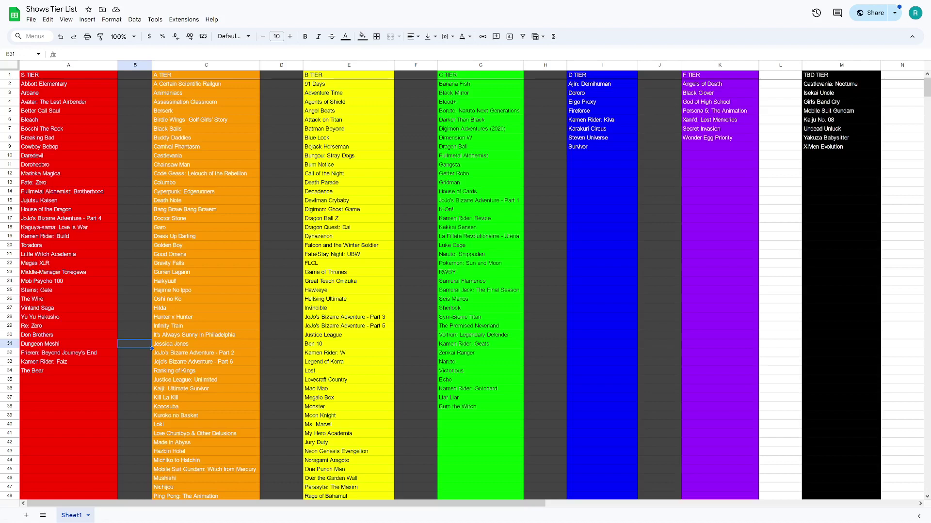
# Highlight S tier shows for review: Megas XLR, Middle-Manager Tonegawa, Kamen Rider: Build, Kamen Rider: Faiz, Yu Yu Hakusho through Don Brothers, and Bleach.
pyautogui.click(68, 264)
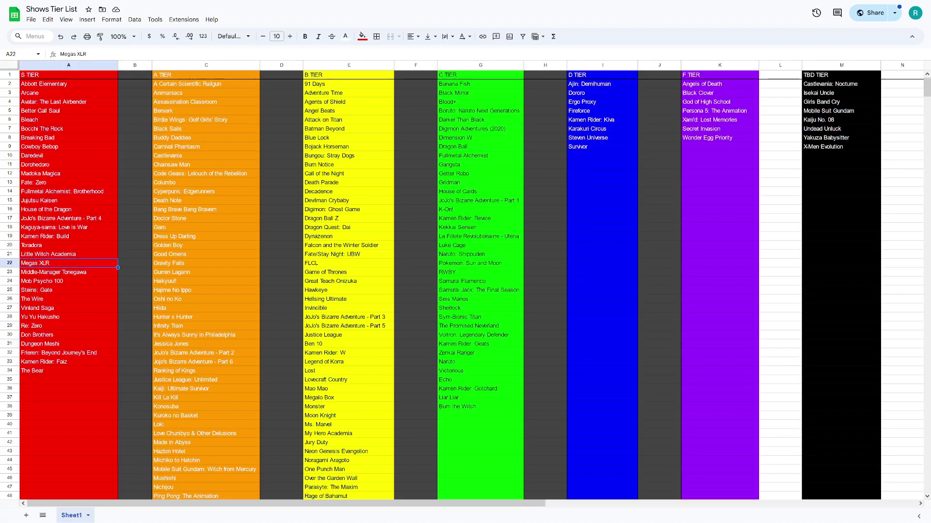
pyautogui.hotkey('shift', 'Down')
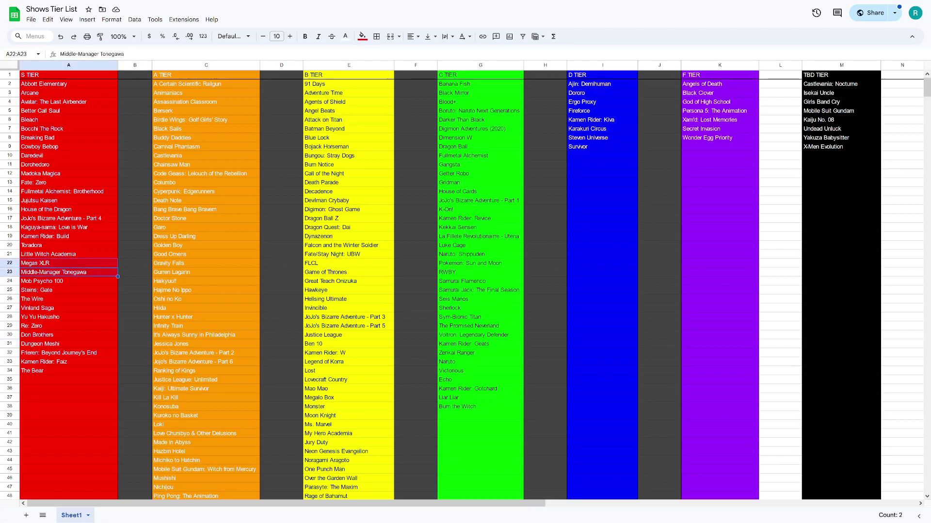
pyautogui.keyDown('ctrl'); pyautogui.click(69, 236); pyautogui.keyUp('ctrl')
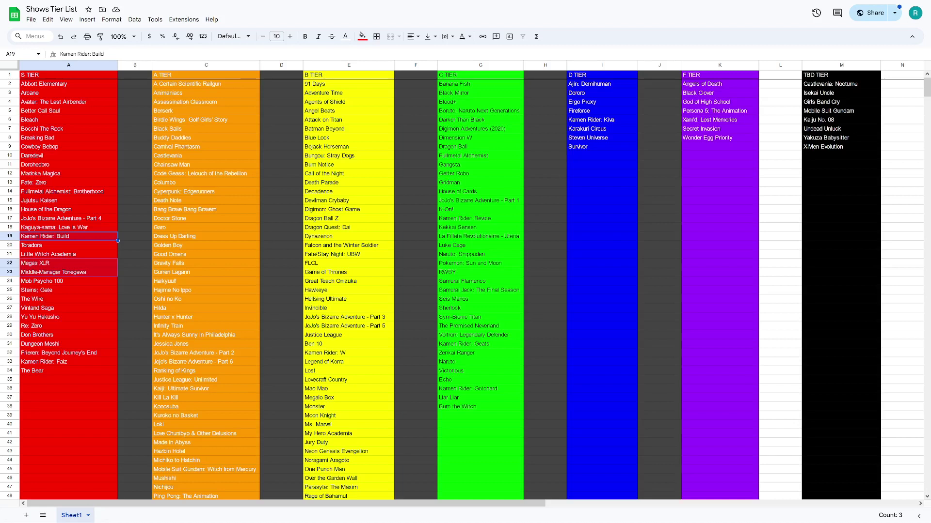
pyautogui.keyDown('ctrl'); pyautogui.click(68, 335); pyautogui.keyUp('ctrl')
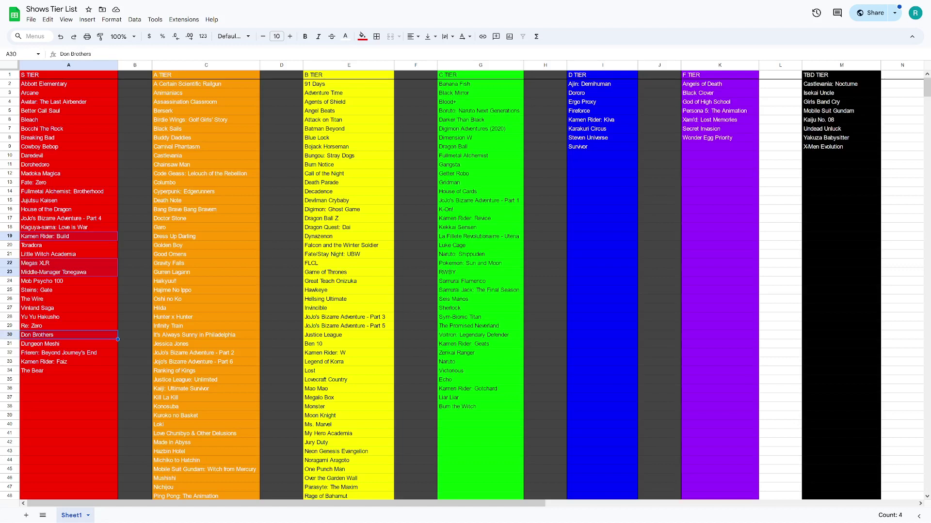
pyautogui.keyDown('ctrl'); pyautogui.click(67, 361); pyautogui.keyUp('ctrl')
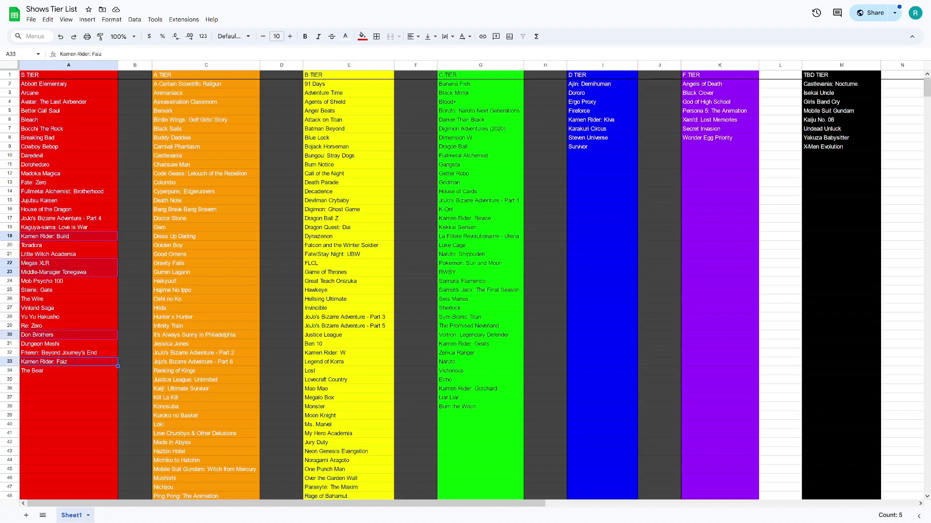
pyautogui.moveTo(68, 326); pyautogui.dragTo(68, 335)
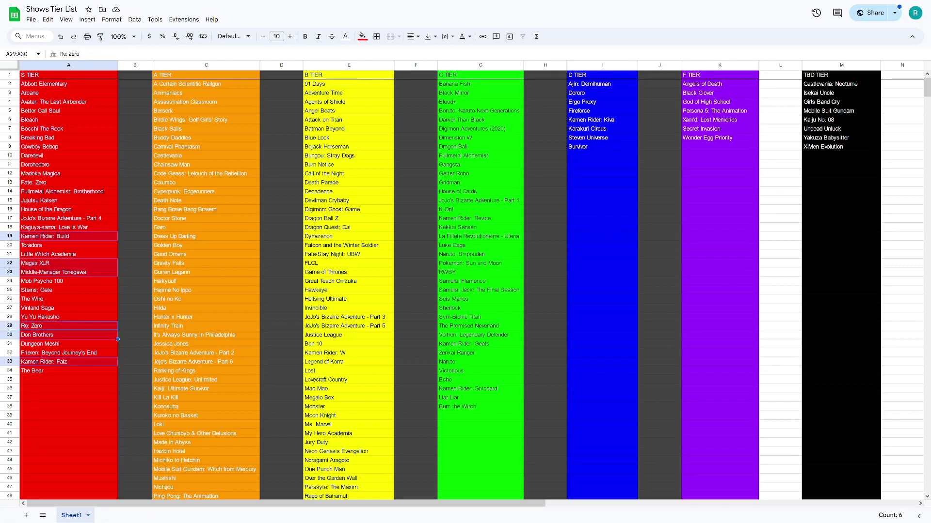
pyautogui.keyDown('shift'); pyautogui.click(68, 317); pyautogui.keyUp('shift')
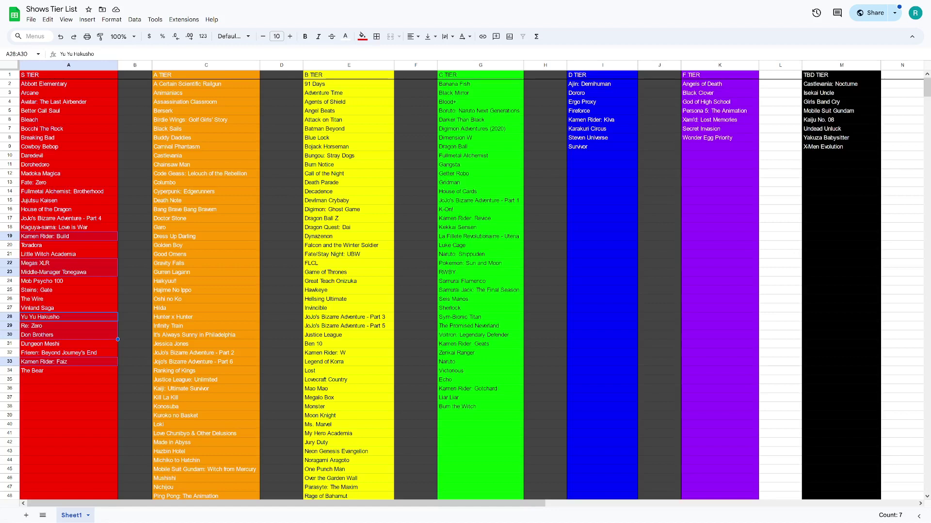
pyautogui.keyDown('ctrl'); pyautogui.click(68, 120); pyautogui.keyUp('ctrl')
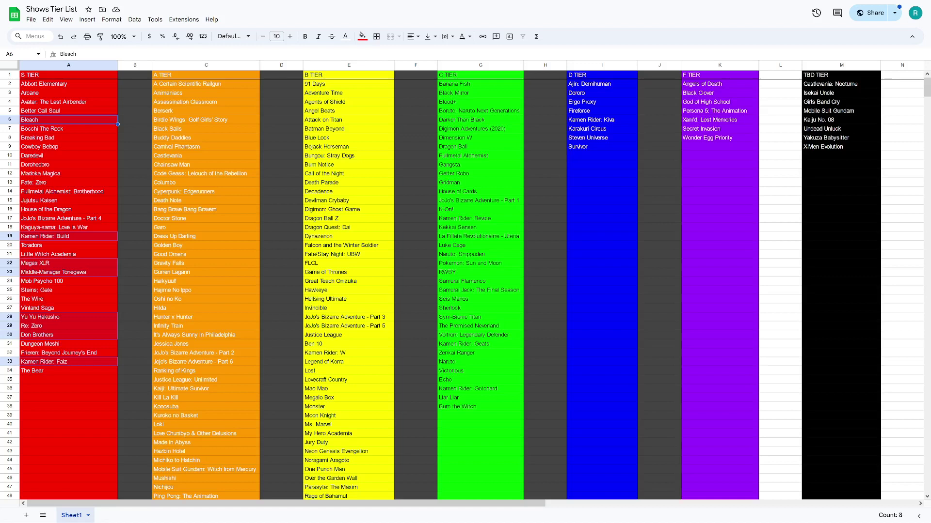
pyautogui.click(69, 227)
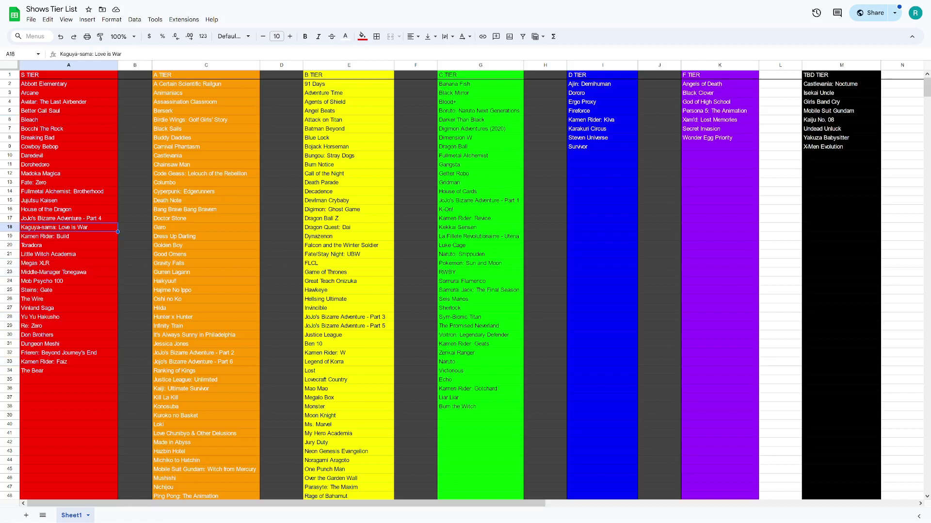
pyautogui.click(68, 281)
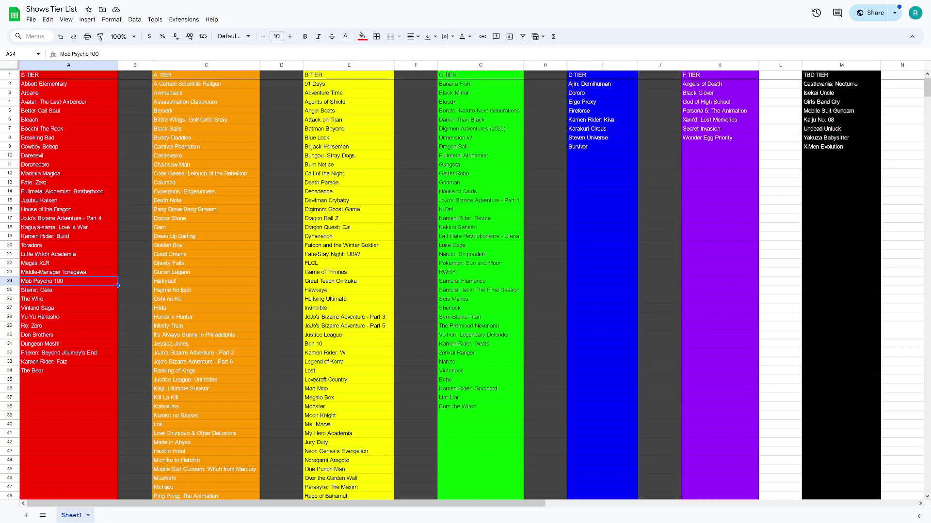
# Add Chivalry of a Failed Knight to the end of the B tier list in cell E71, below Severance.
pyautogui.scroll(-15, 10, 410)
pyautogui.click(348, 240)
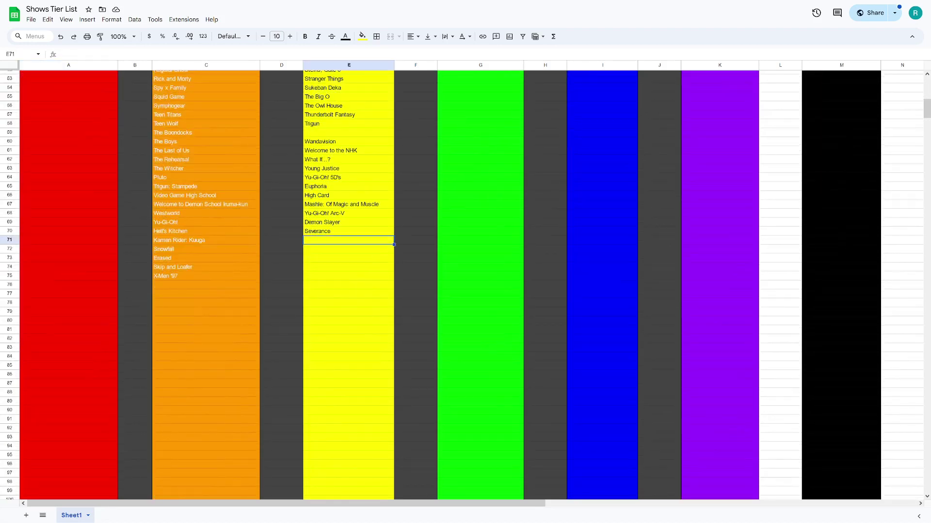
pyautogui.write('Chiva')
pyautogui.write('Failed Knight')
pyautogui.press('Up')
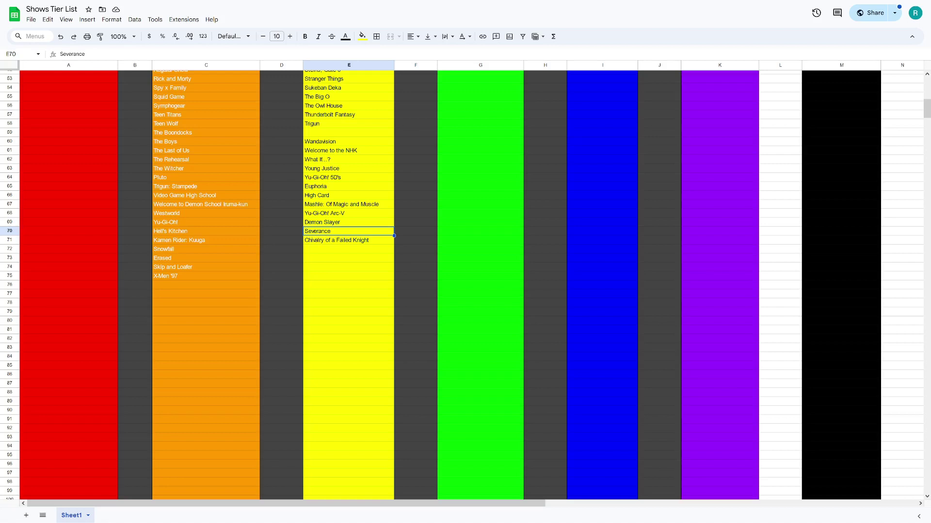
# Add I'm in Love with the Villainess to the end of the A tier list in cell C76, below X-Men '97.
pyautogui.scroll(2, 465, 281)
pyautogui.click(206, 323)
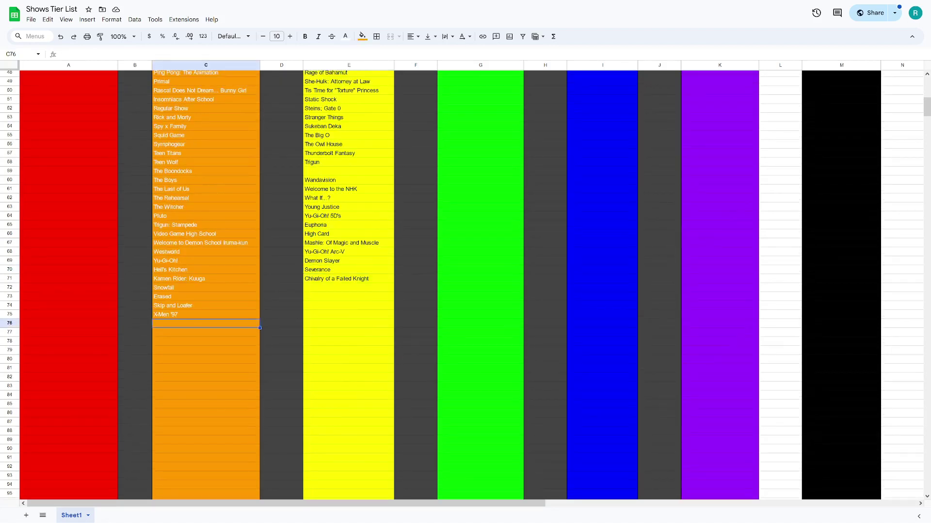
pyautogui.write("I'm in Love with the")
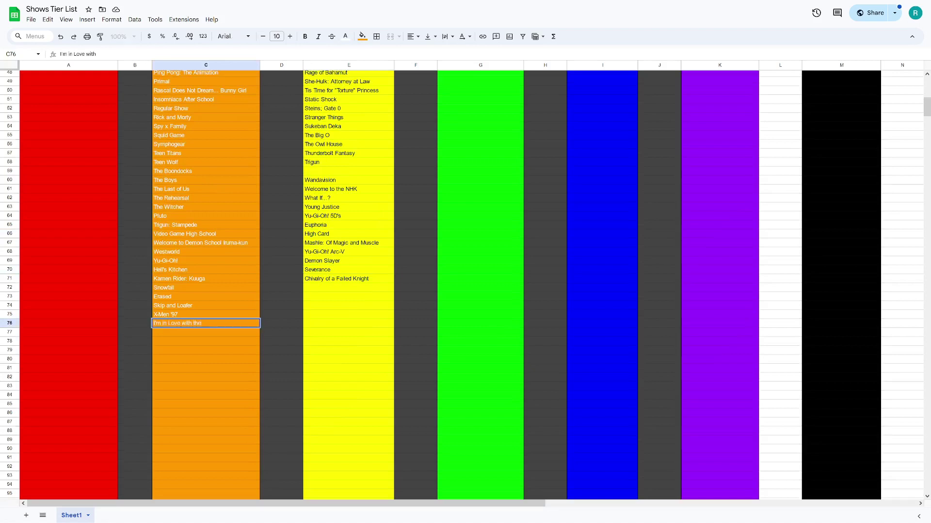
pyautogui.write(' Villainess')
pyautogui.press('Return')
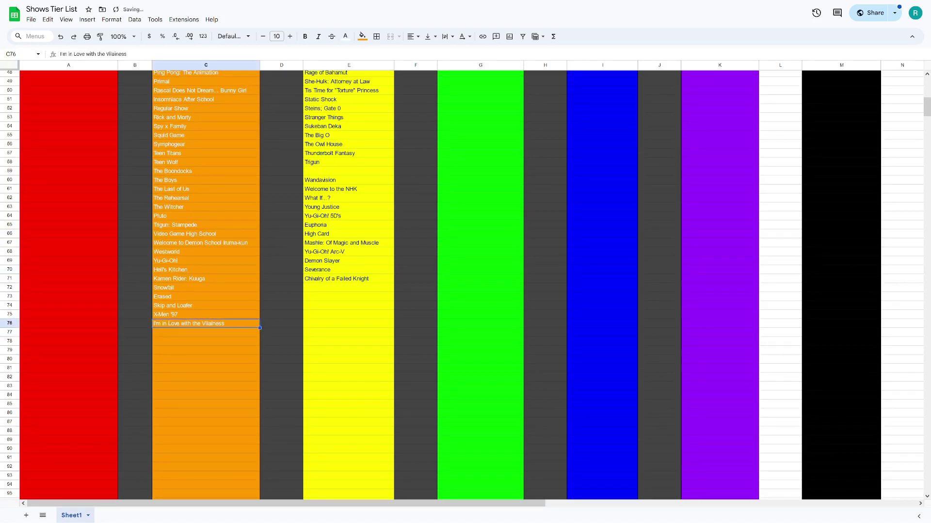
pyautogui.click(206, 342)
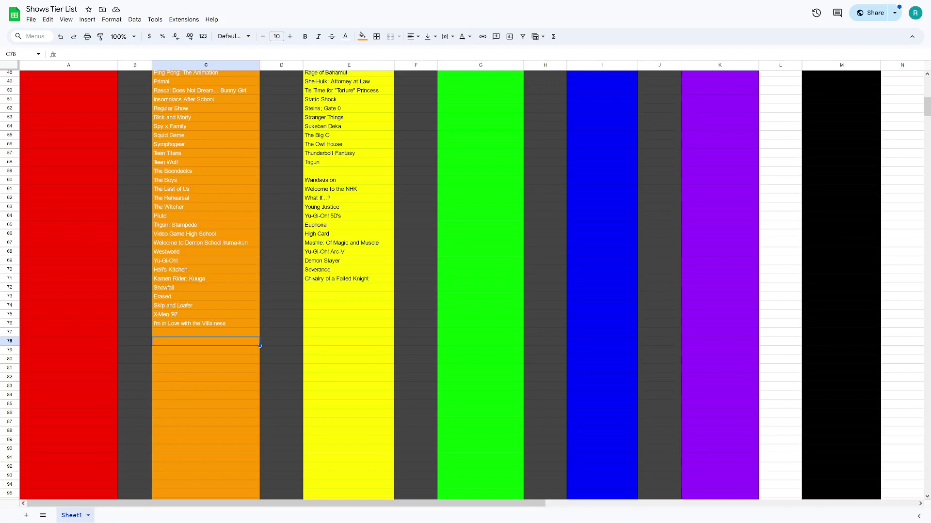
# Add The Office (U.S.) to the end of the A tier list in cell C77.
pyautogui.scroll(7, 465, 285)
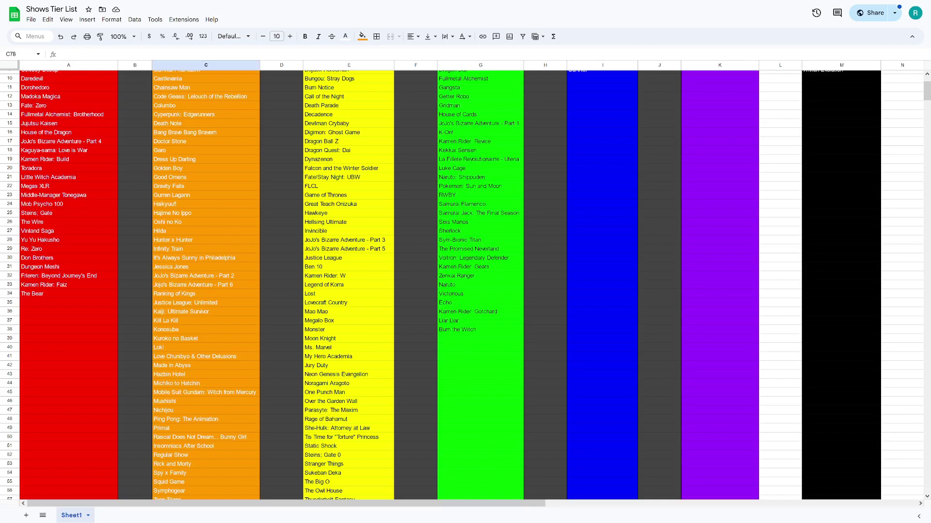
pyautogui.scroll(-3, 465, 286)
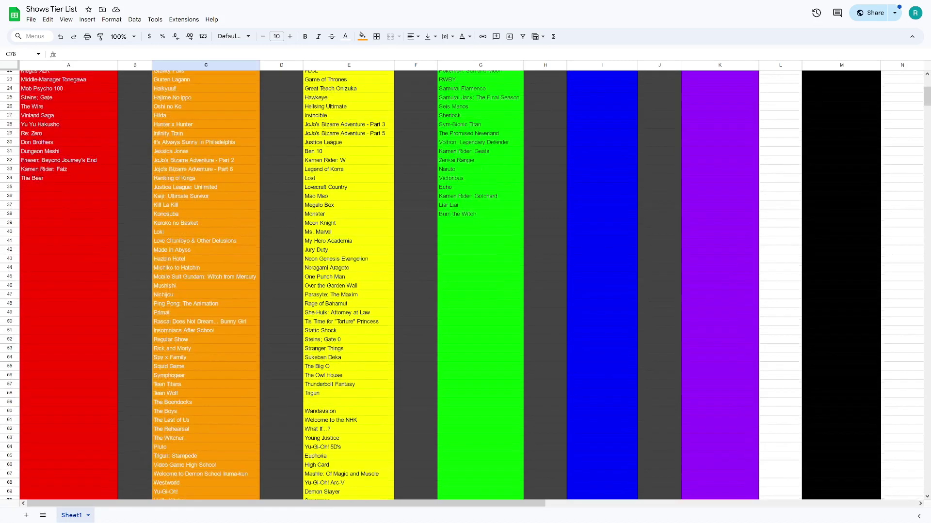
pyautogui.scroll(5, 466, 285)
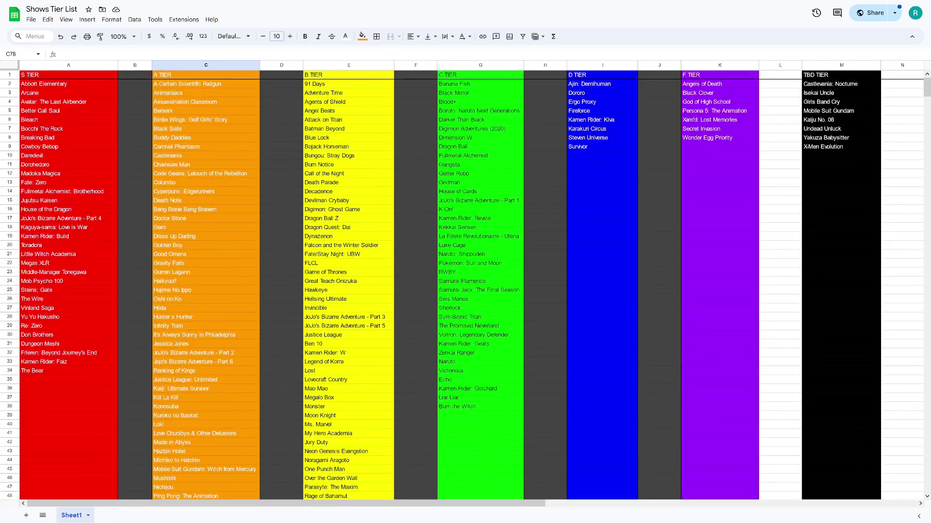
pyautogui.scroll(-10, 465, 285)
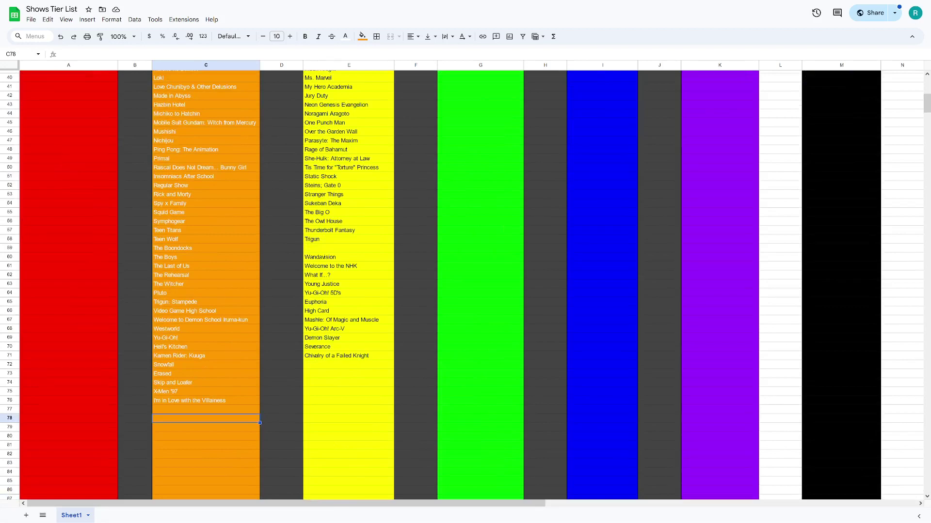
pyautogui.click(206, 409)
pyautogui.write('The Office (U.S.')
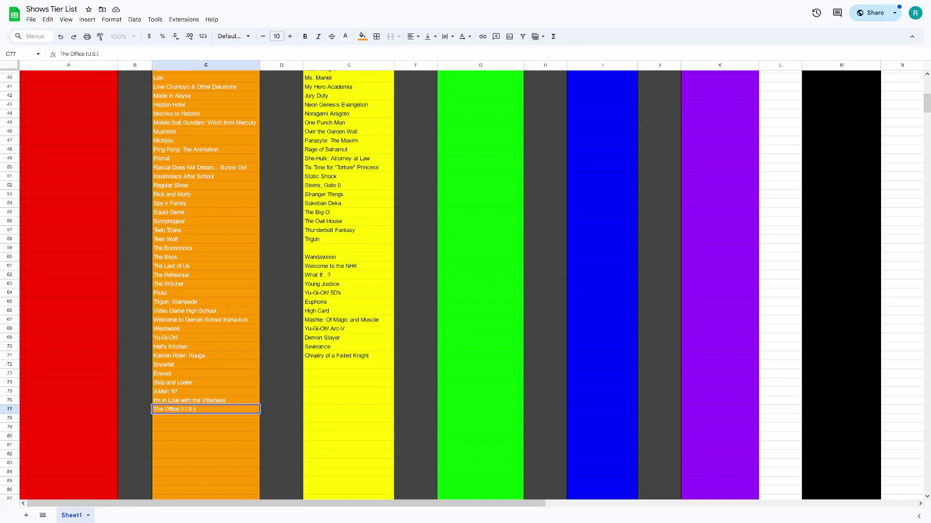
pyautogui.press('Return')
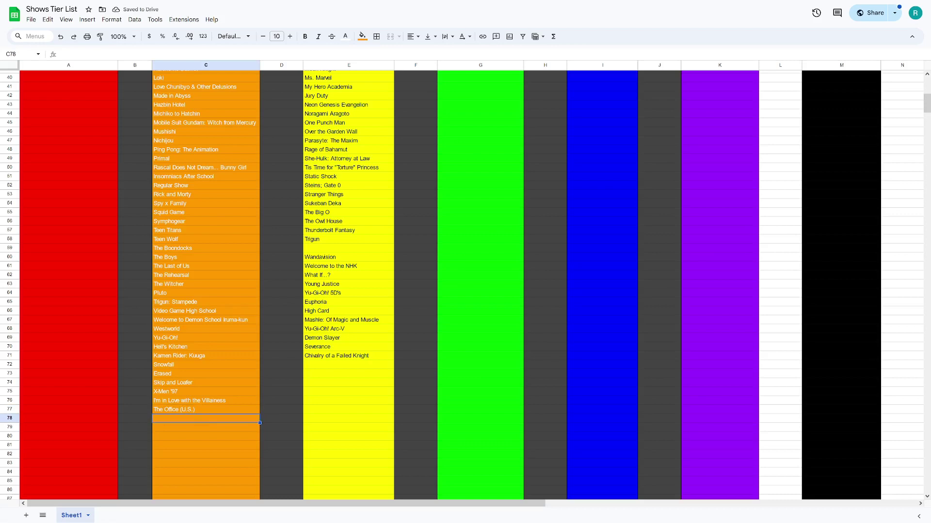
pyautogui.scroll(10, 465, 286)
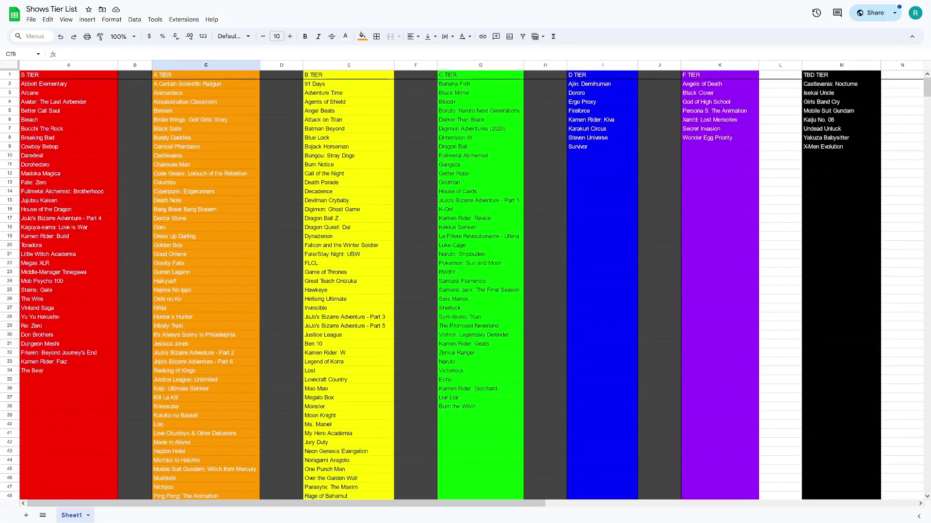
pyautogui.scroll(-6, 465, 286)
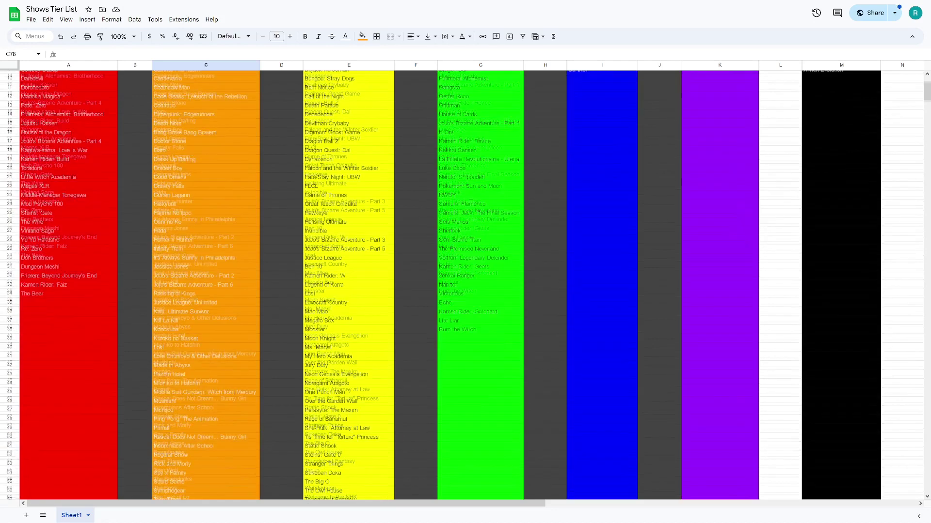
pyautogui.click(349, 403)
pyautogui.scroll(6, 466, 286)
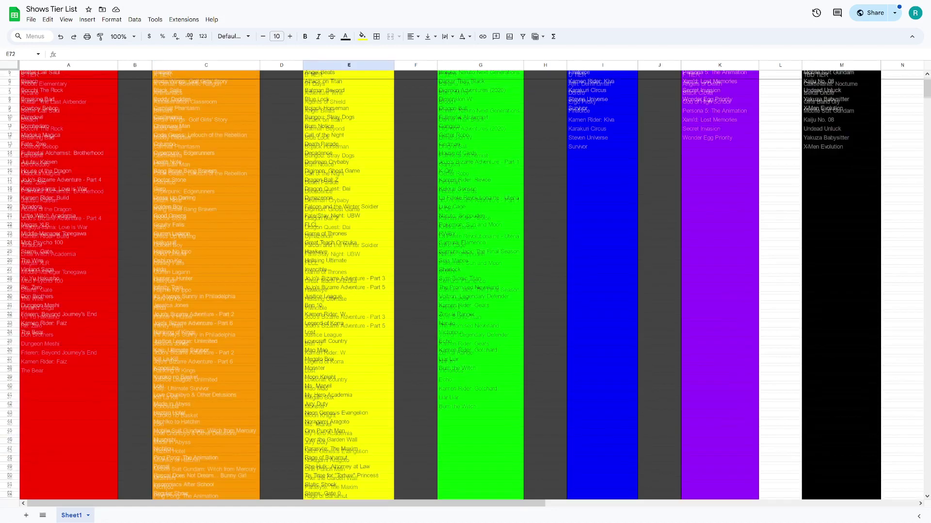
# Enter Spongebob Squarepants in the B tier list in cell E59, between Trigun and Wandavision.
pyautogui.scroll(-4, 465, 286)
pyautogui.click(348, 402)
pyautogui.write('Spongebob Square')
pyautogui.write('poa')
pyautogui.write('ts')
pyautogui.press('Return')
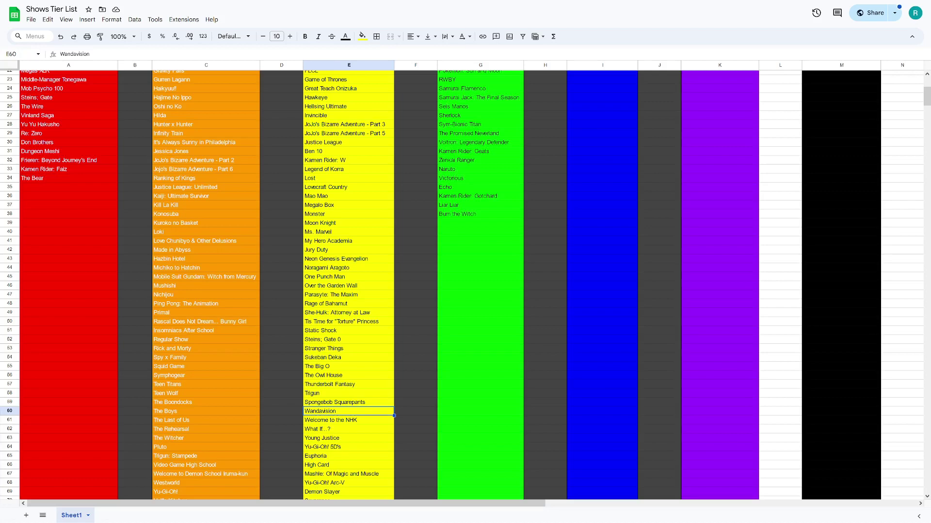
pyautogui.scroll(7, 465, 285)
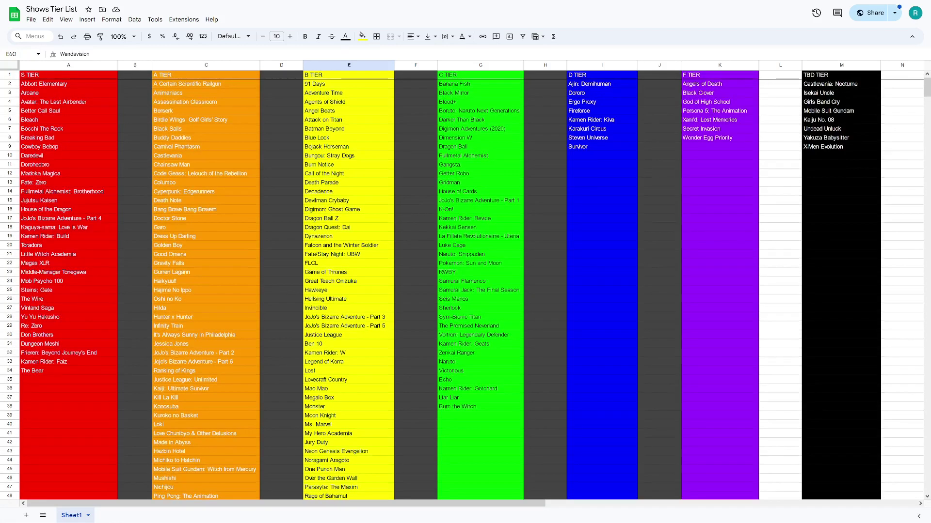
pyautogui.click(349, 138)
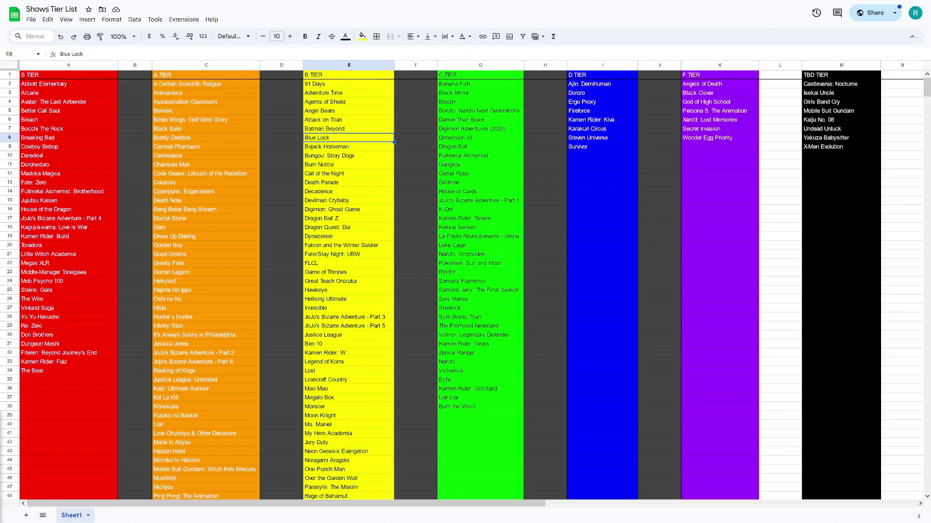
pyautogui.click(602, 146)
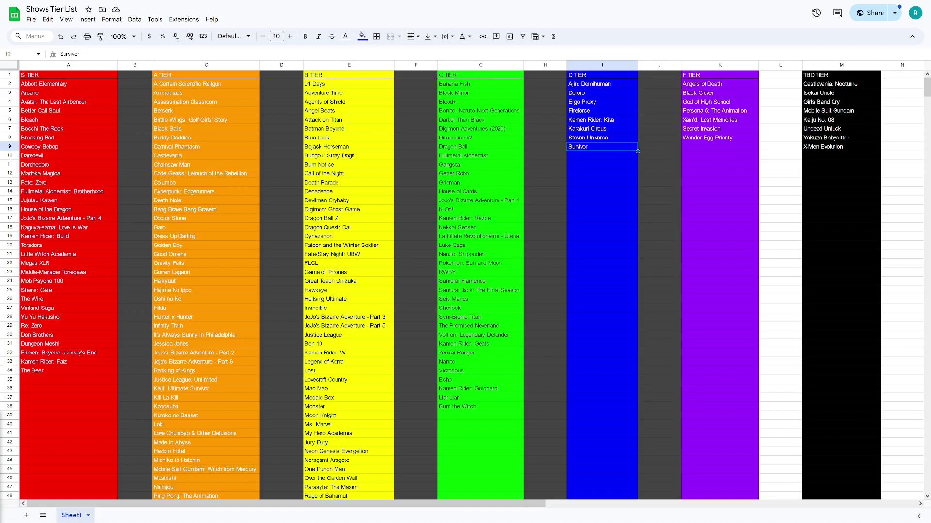
# Add Man vs. Food to the end of the TBD tier list in cell M10, below X-Men Evolution.
pyautogui.click(841, 155)
pyautogui.write('MK')
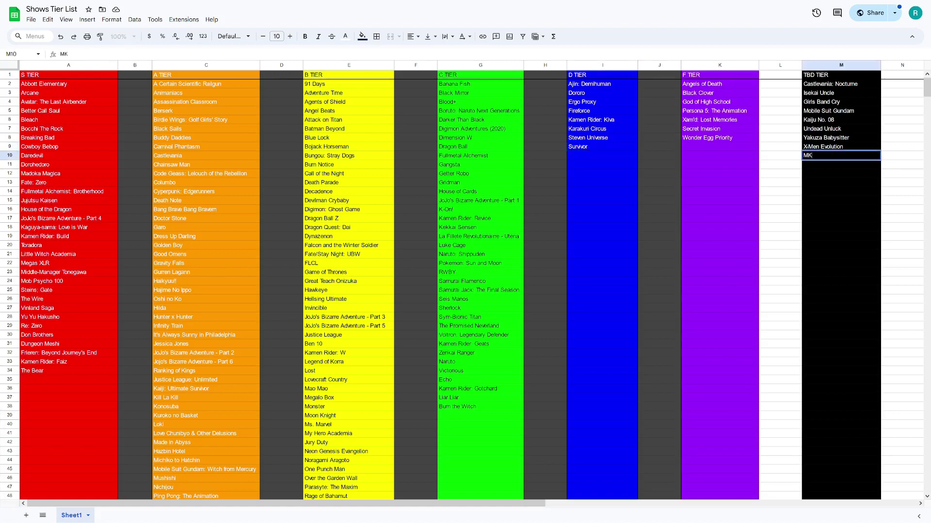
pyautogui.write('an vs. Food')
pyautogui.press('Return')
pyautogui.press('Left')
pyautogui.press('Up')
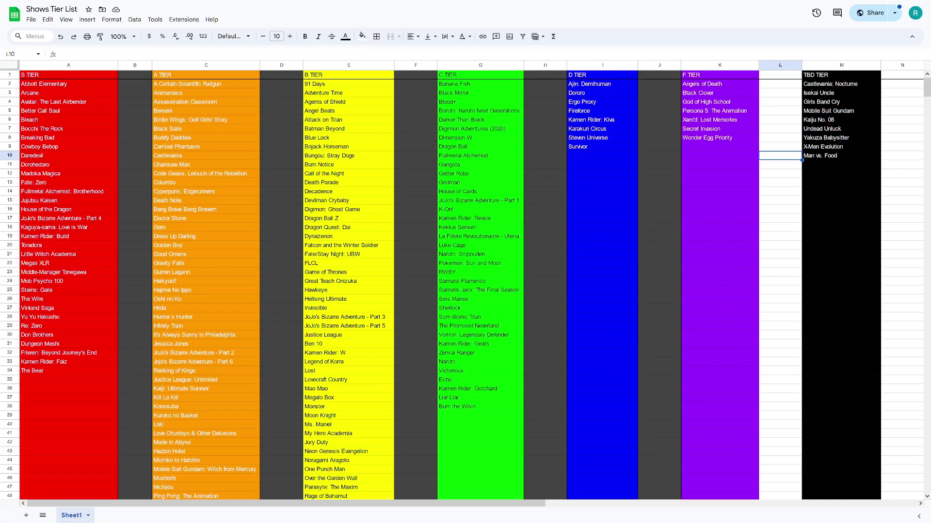
# Add The Amazing Digital Circus to the TBD tier list in cell M11, below Man vs. Food.
pyautogui.click(841, 165)
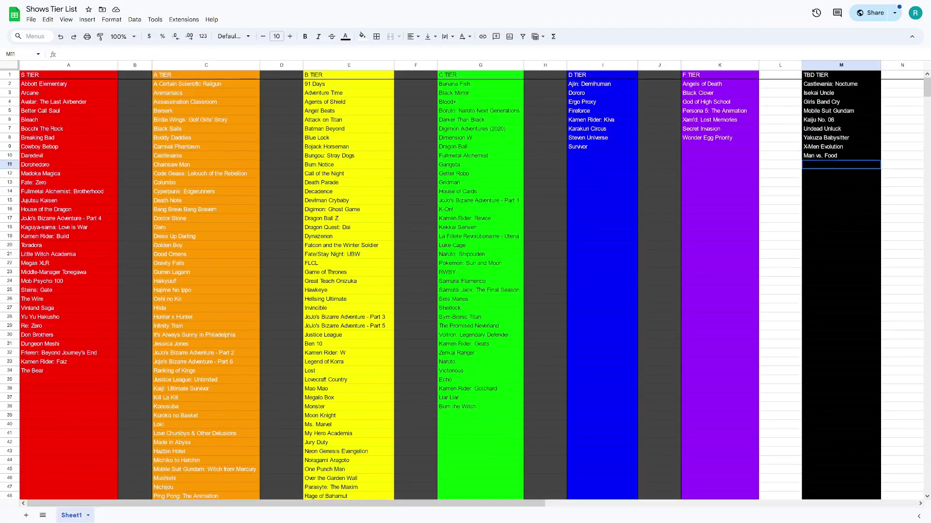
pyautogui.write('The Ama')
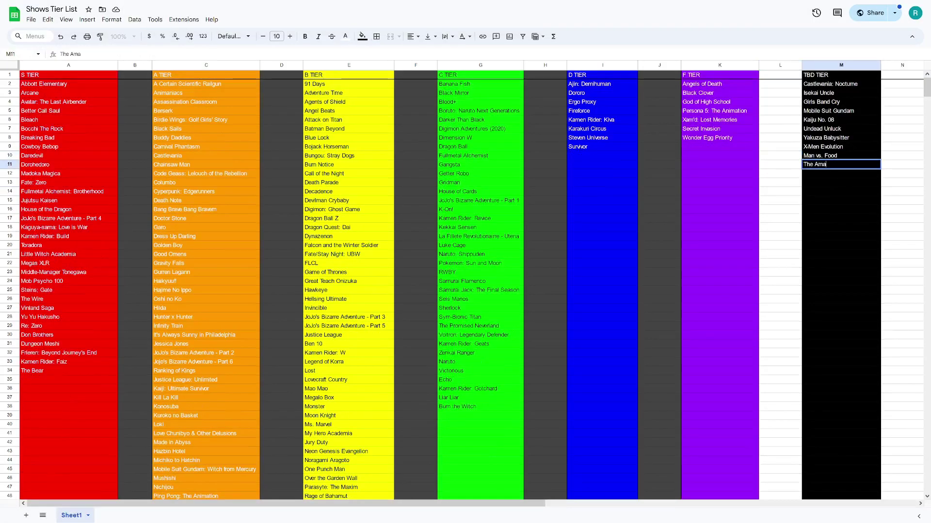
pyautogui.write('zing Digital Circus')
pyautogui.press('Return')
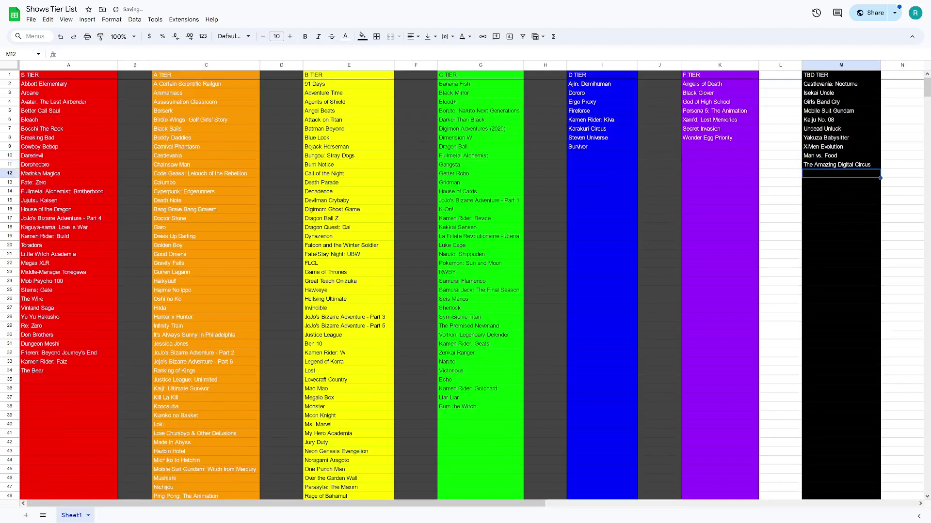
# Add Mr. Robot and Boardwalk Empire to the TBD tier list in cells M12 and M13.
pyautogui.write('Mr. Robot')
pyautogui.press('Return')
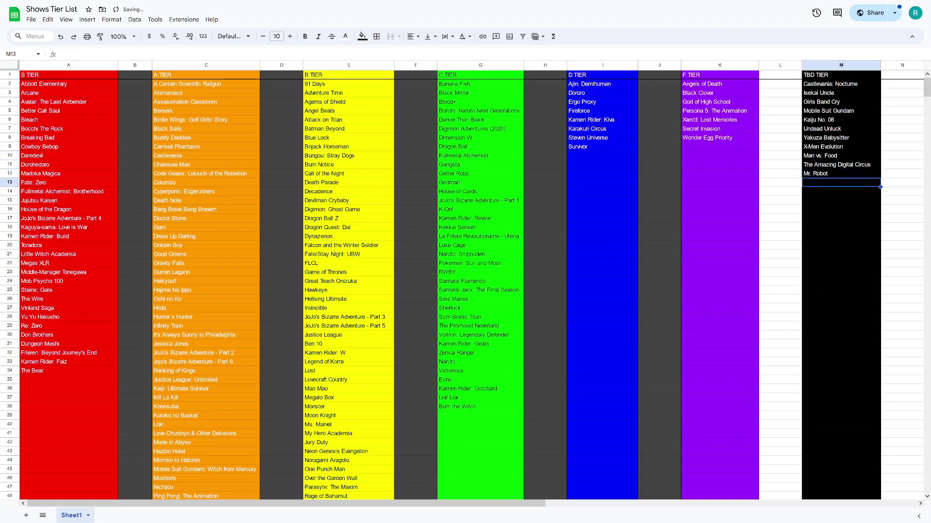
pyautogui.write('Boardwalk Empire')
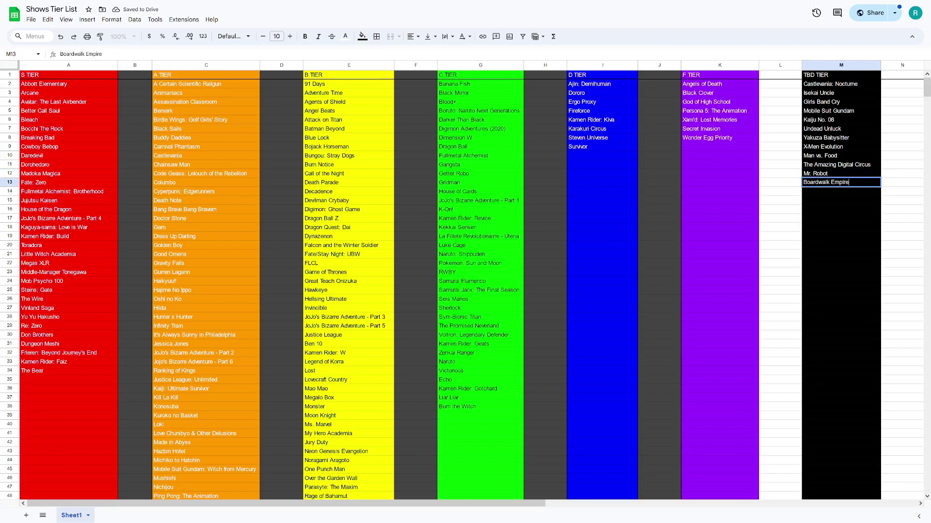
pyautogui.press('Return')
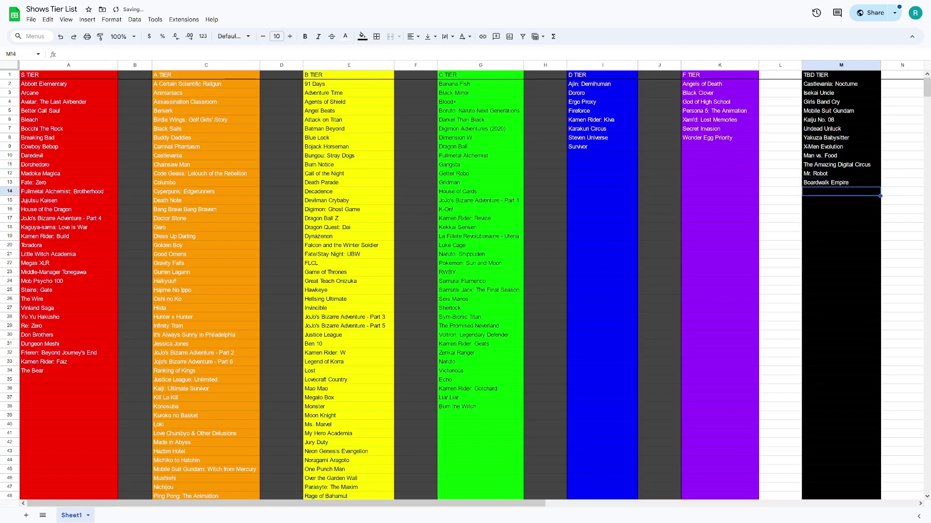
# Add Shogun and Atlanta to the TBD tier list in cells M14 and M15.
pyautogui.write('Shogun')
pyautogui.press('Return')
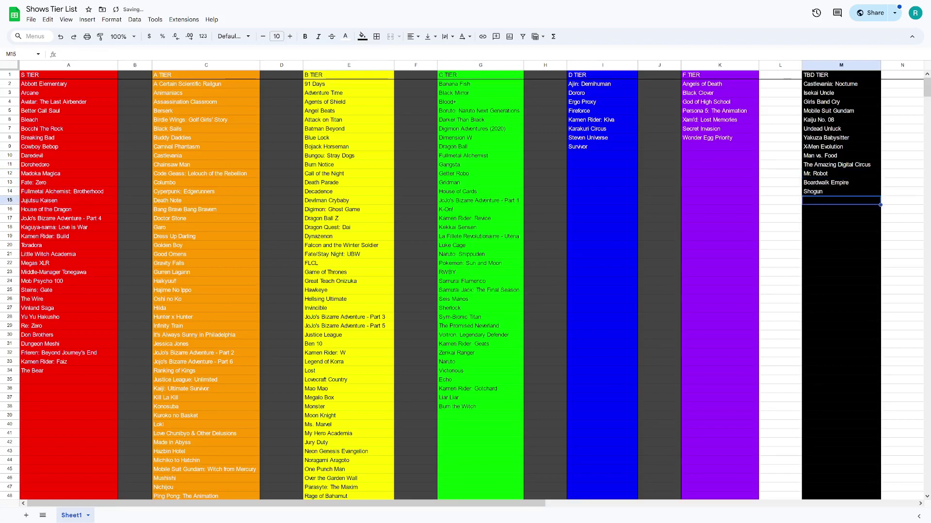
pyautogui.write('Atlanta')
pyautogui.press('Return')
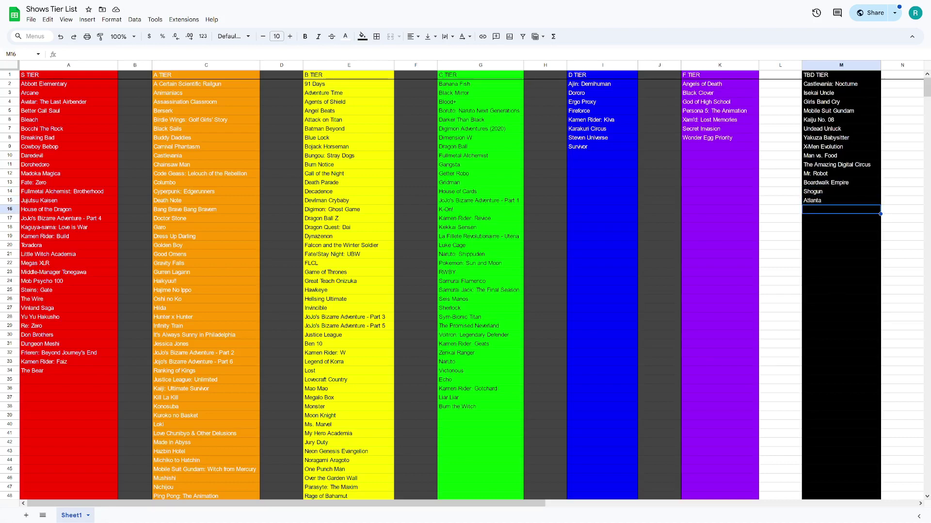
# Add Jashin-chan Dropkick to the end of the A tier list in cell C78, below The Office (U.S.).
pyautogui.click(480, 335)
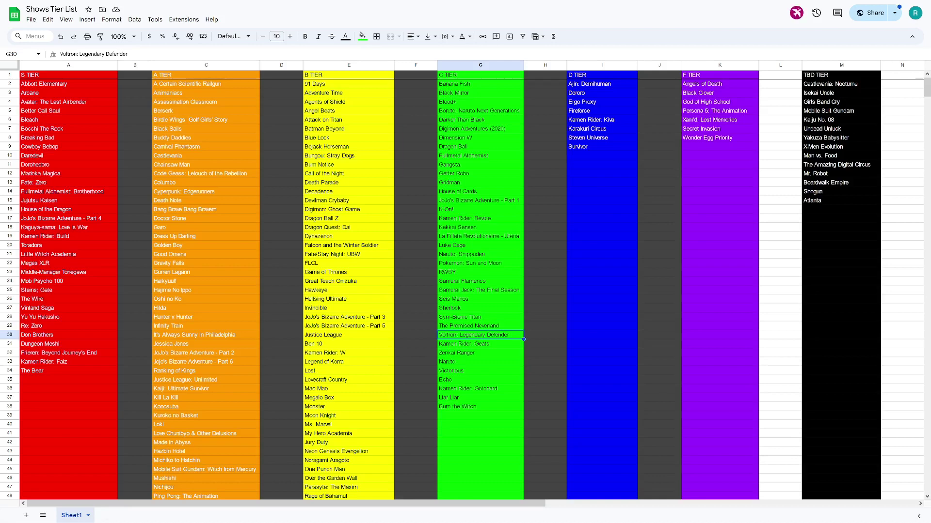
pyautogui.scroll(-9, 205, 291)
pyautogui.click(206, 380)
pyautogui.write('Jashin-chan Dropkick')
pyautogui.press('Return')
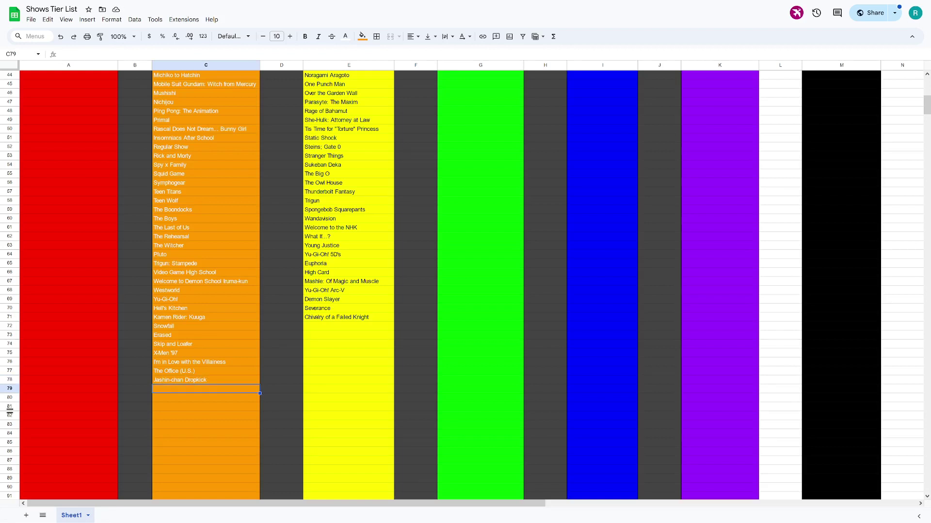
# Add Mantracker to the end of the TBD tier list in cell M16, below Atlanta.
pyautogui.scroll(10, 9, 412)
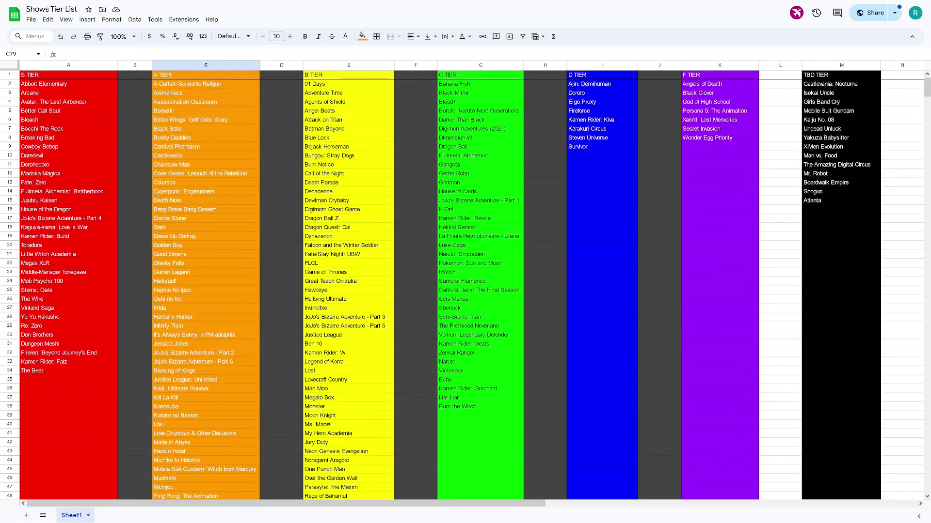
pyautogui.click(841, 209)
pyautogui.write('Mantracker')
pyautogui.press('Return')
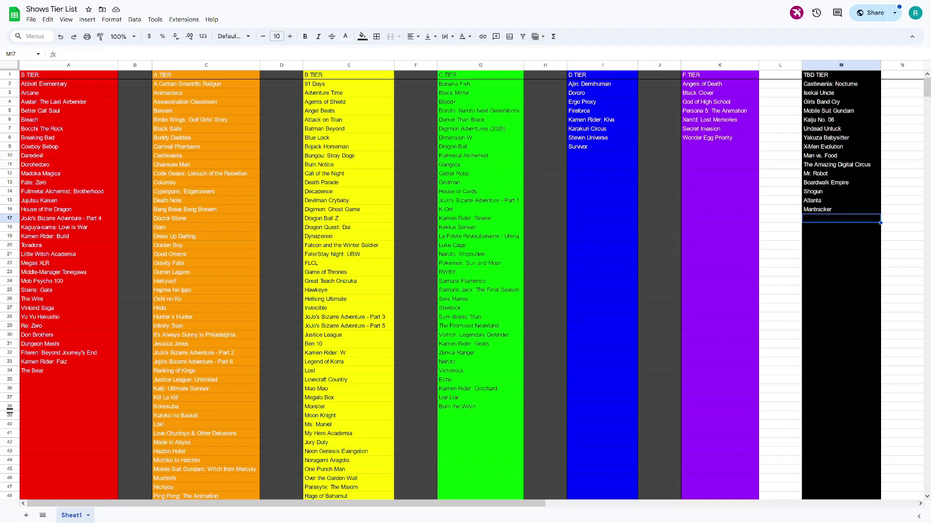
# Add The Game Awards ft. Geoff Keighley to the end of the S tier list in cell A35, below The Bear.
pyautogui.click(68, 380)
pyautogui.write('The Game A')
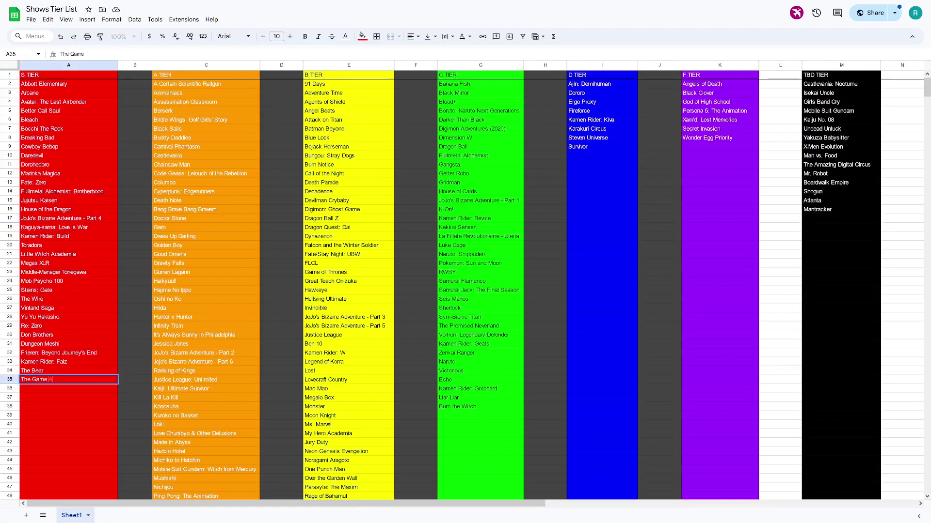
pyautogui.write('wards ft. Geoff Keighley')
pyautogui.press('Return')
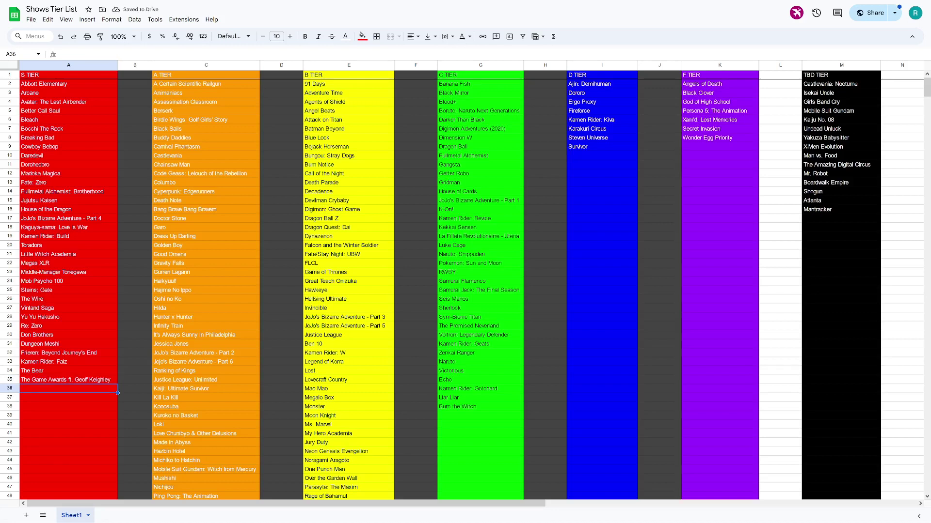
pyautogui.click(69, 397)
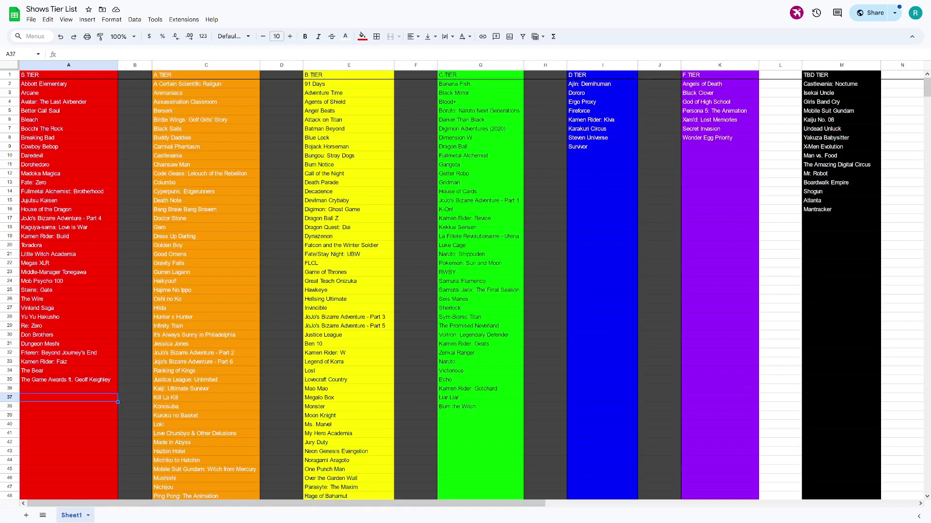
# Add Deadliest Warrior to the end of the TBD tier list in cell M17, below Mantracker.
pyautogui.click(841, 218)
pyautogui.write('Deadliest Warrior')
pyautogui.press('Return')
pyautogui.click(780, 218)
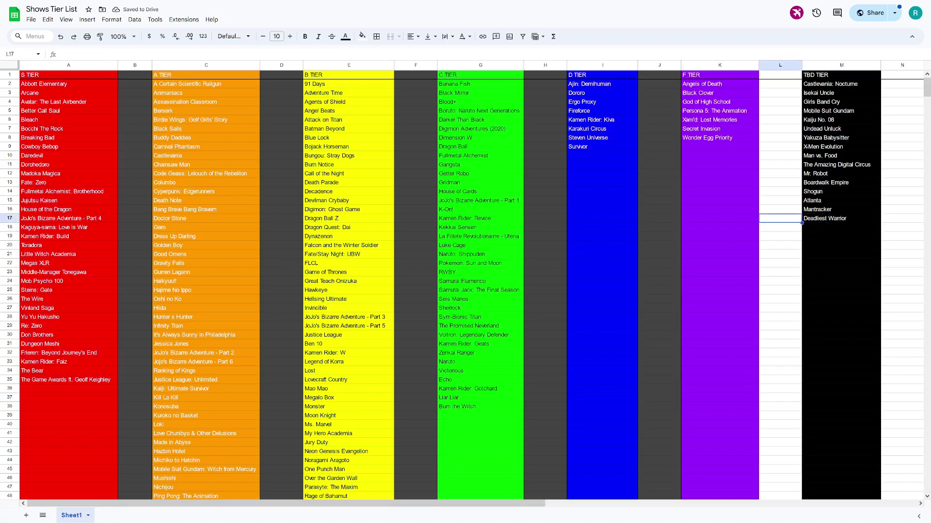
# Add The Haunting of Hill House to the TBD tier list in cell M18, below Deadliest Warrior.
pyautogui.click(841, 227)
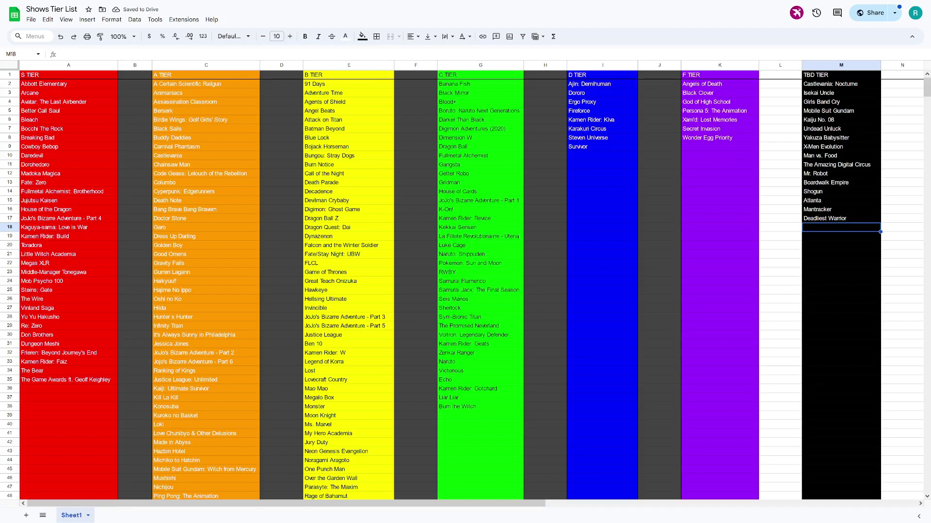
pyautogui.write('The Haunting of Hill House')
pyautogui.press('Return')
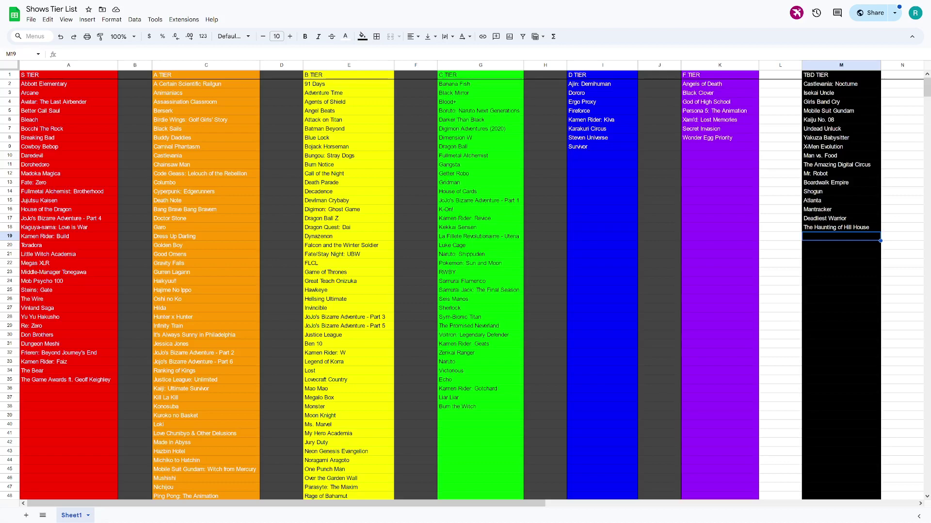
# Add Temptation Island to the end of the B tier list in cell E72, below Chivalry of a Failed Knight.
pyautogui.scroll(-10, 466, 286)
pyautogui.click(349, 441)
pyautogui.write('Temptation Island')
pyautogui.press('Return')
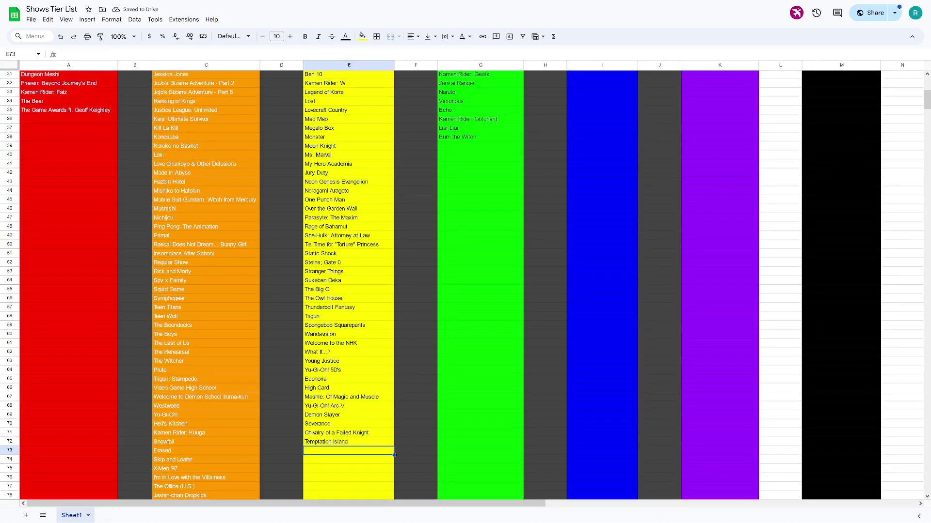
# Rename the Yu-Gi-Oh! entry in the A tier list, cell C69, to Yu-Gi-Oh! Duel Monsters.
pyautogui.scroll(-3, 465, 285)
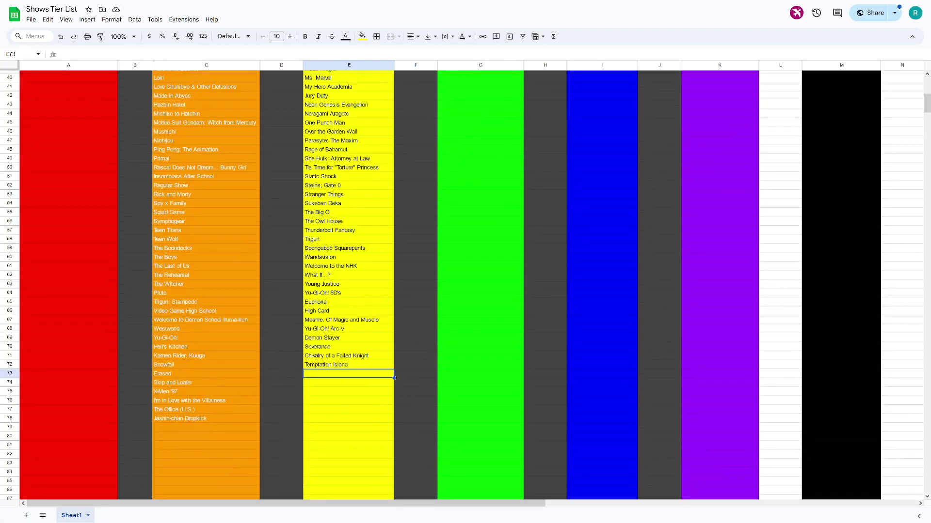
pyautogui.click(206, 338)
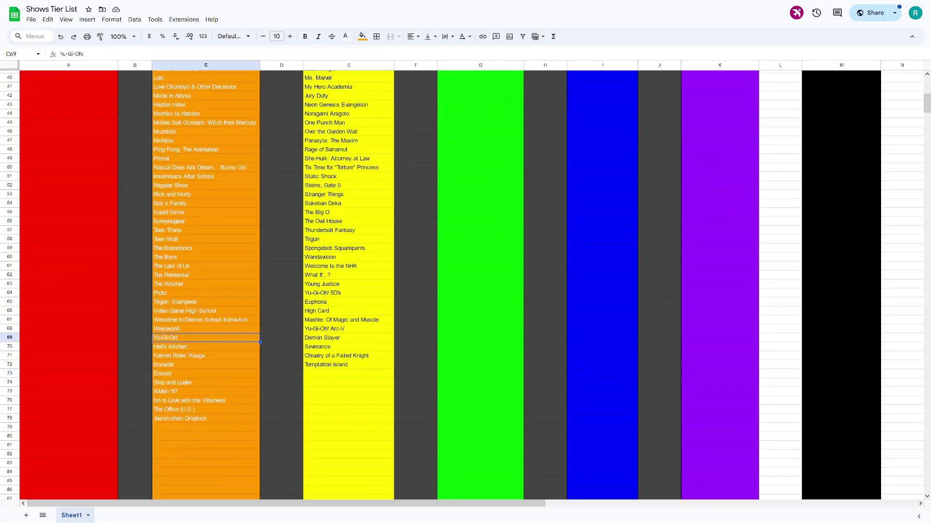
pyautogui.press('Return')
pyautogui.write('Duel Monsterfs')
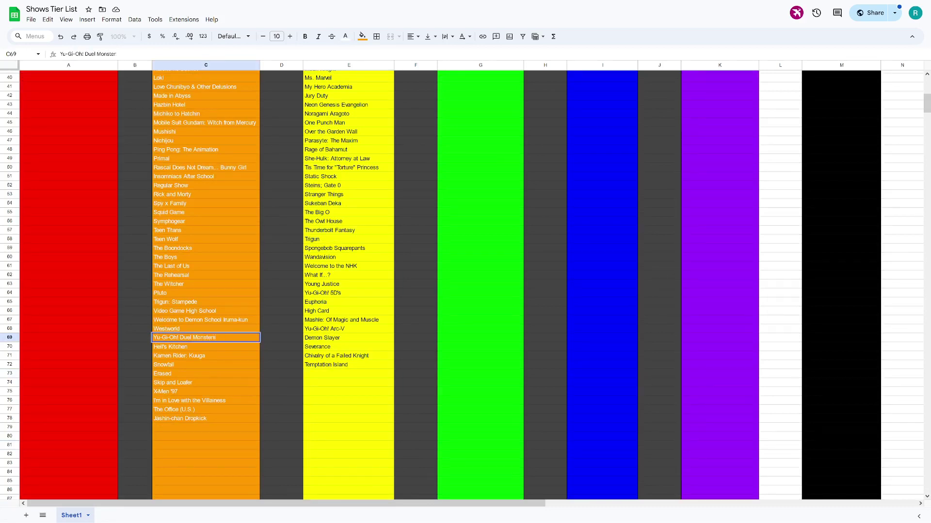
pyautogui.click(348, 356)
pyautogui.click(281, 356)
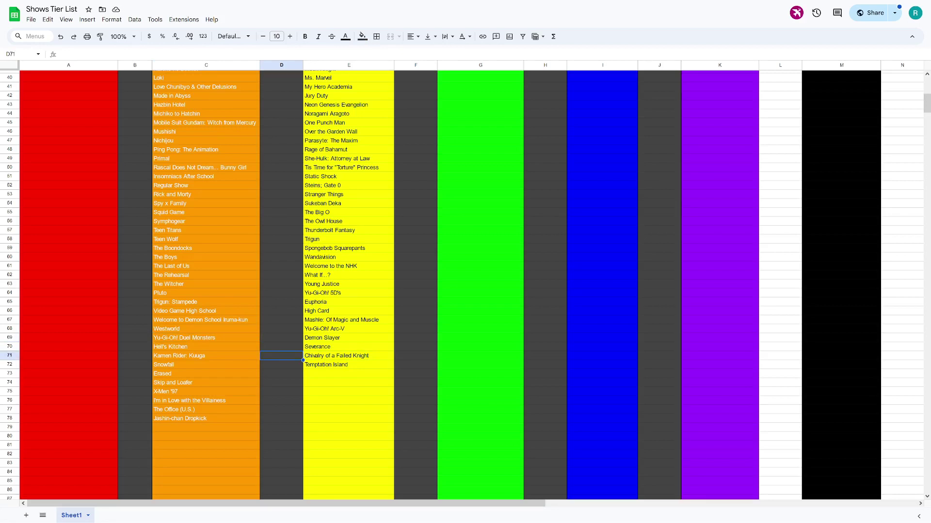
# Review the tier columns, including the latest entries at the end of the A and B tier lists.
pyautogui.click(281, 401)
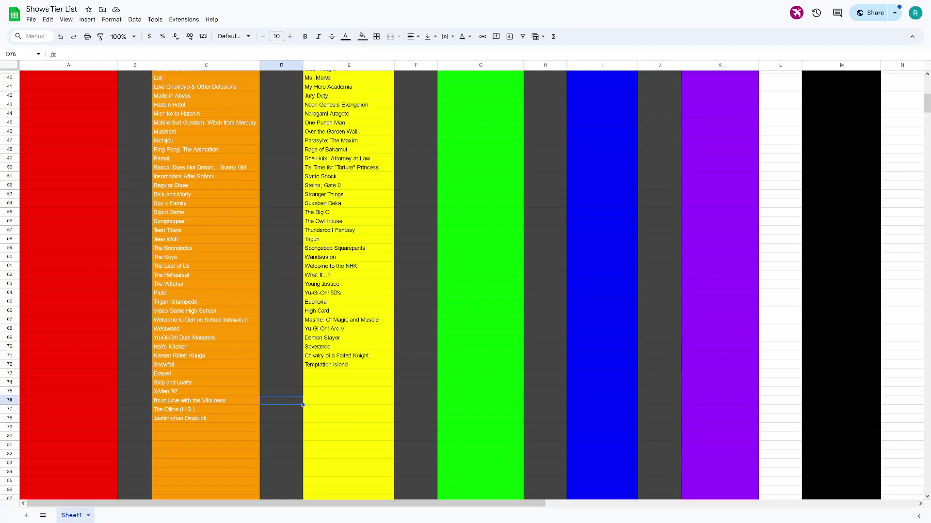
pyautogui.scroll(4, 466, 285)
pyautogui.scroll(3, 465, 285)
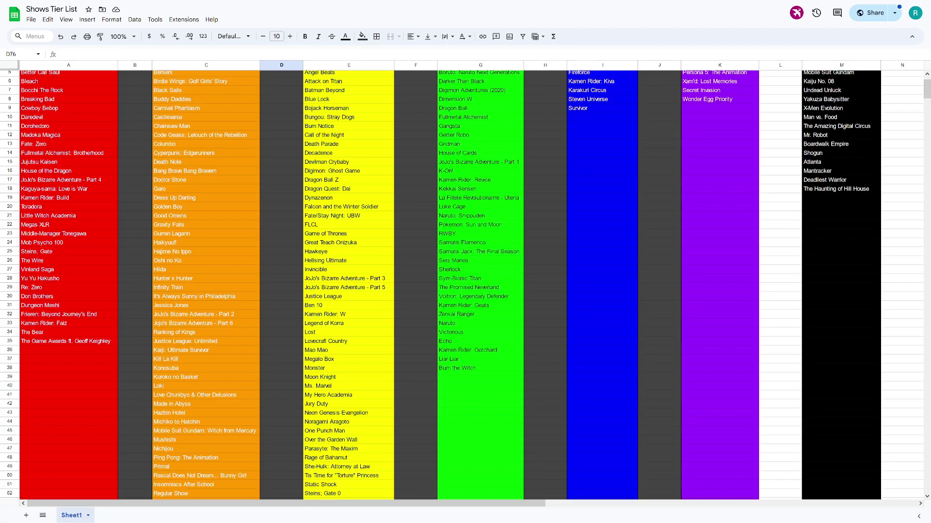
pyautogui.scroll(-7, 466, 285)
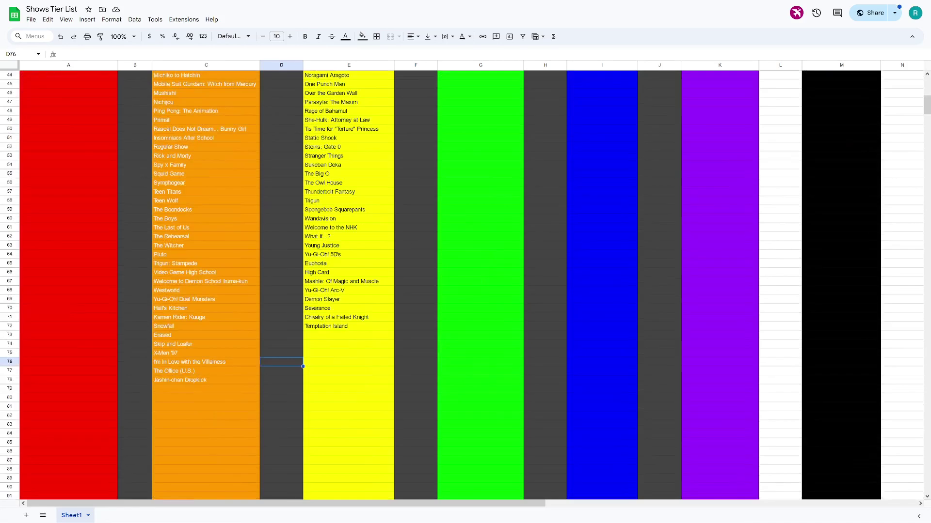
pyautogui.click(349, 317)
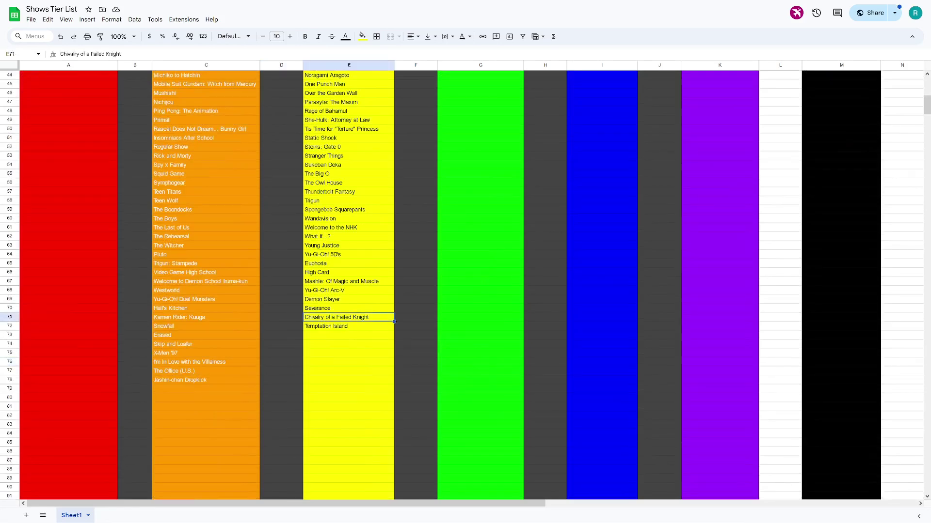
pyautogui.click(206, 380)
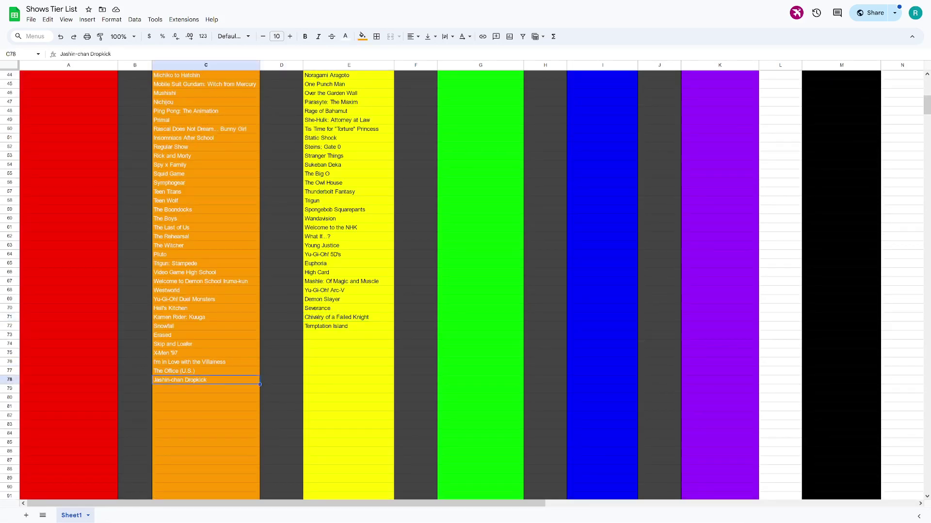
pyautogui.scroll(8, 465, 285)
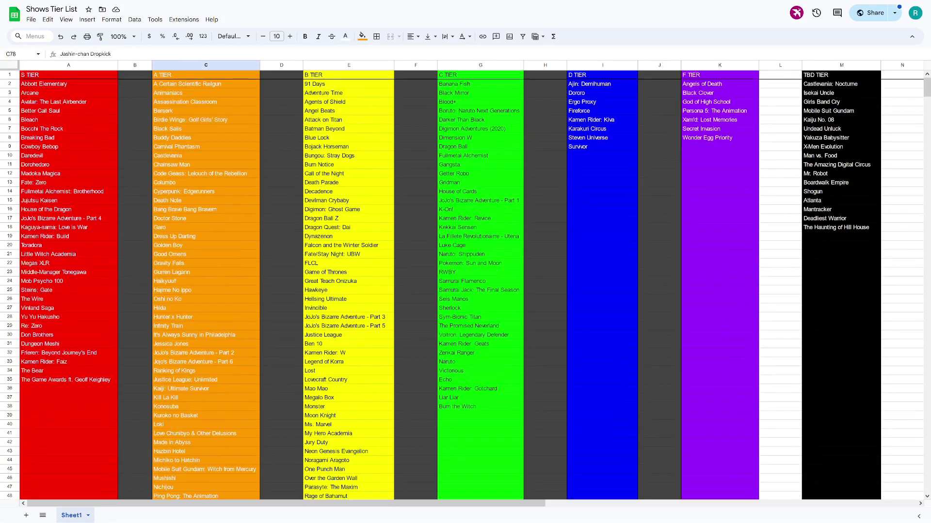
# Correct the Great Teach Onizuka entry in the B tier list, cell E24, to Great Teacher Onizuka.
pyautogui.click(349, 281)
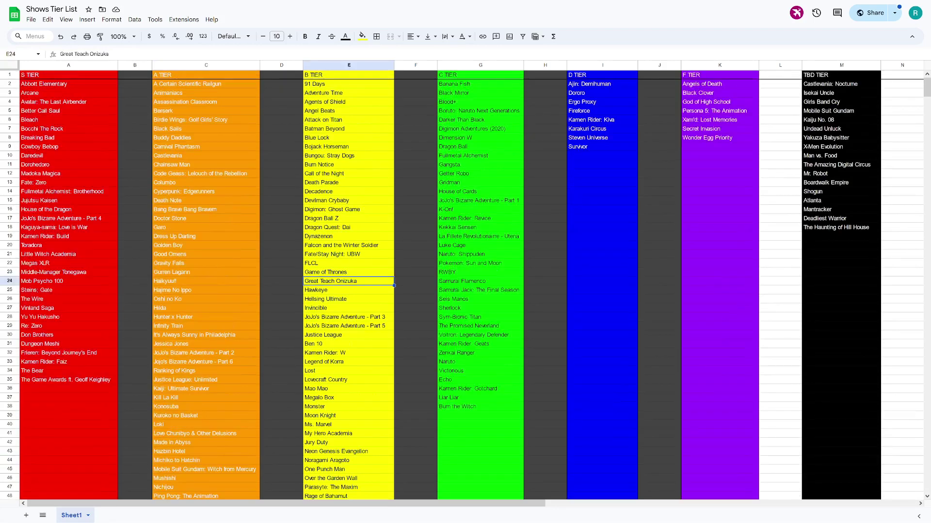
pyautogui.write('er')
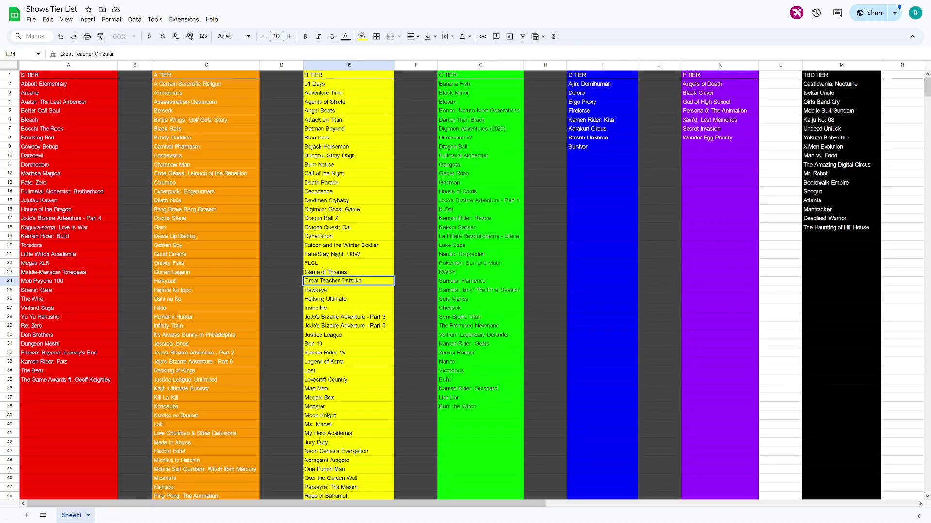
pyautogui.press('Return')
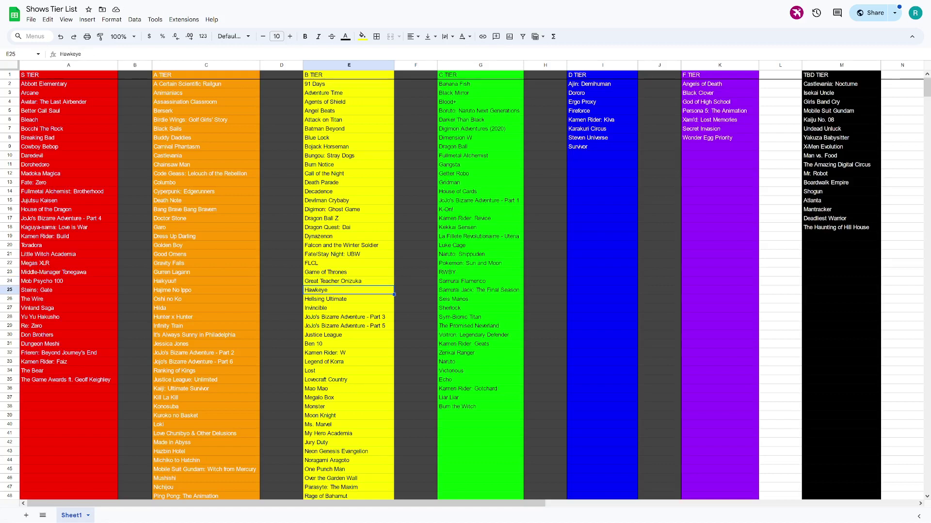
# Sort the S tier shows in A2:A35 alphabetically from A to Z, leaving out the header.
pyautogui.moveTo(44, 84); pyautogui.dragTo(68, 380)
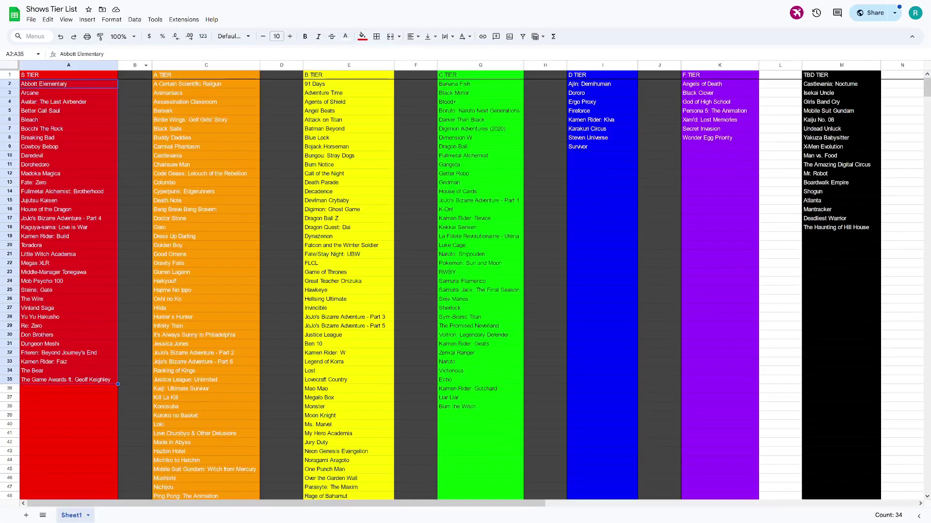
pyautogui.click(134, 20)
pyautogui.moveTo(155, 47)
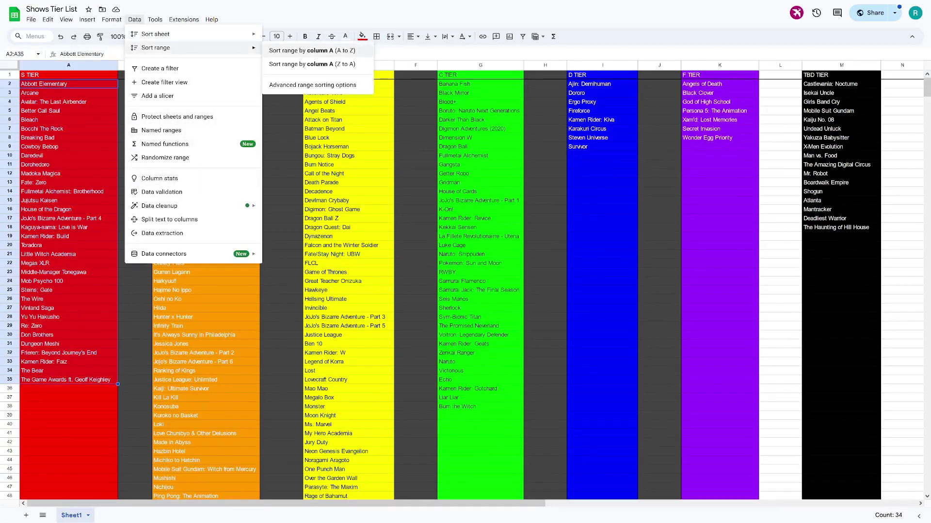
pyautogui.click(315, 50)
# Sort the A tier shows in C2:C78 alphabetically from A to Z.
pyautogui.click(206, 84)
pyautogui.hotkey('ctrl', 'shift', 'Down')
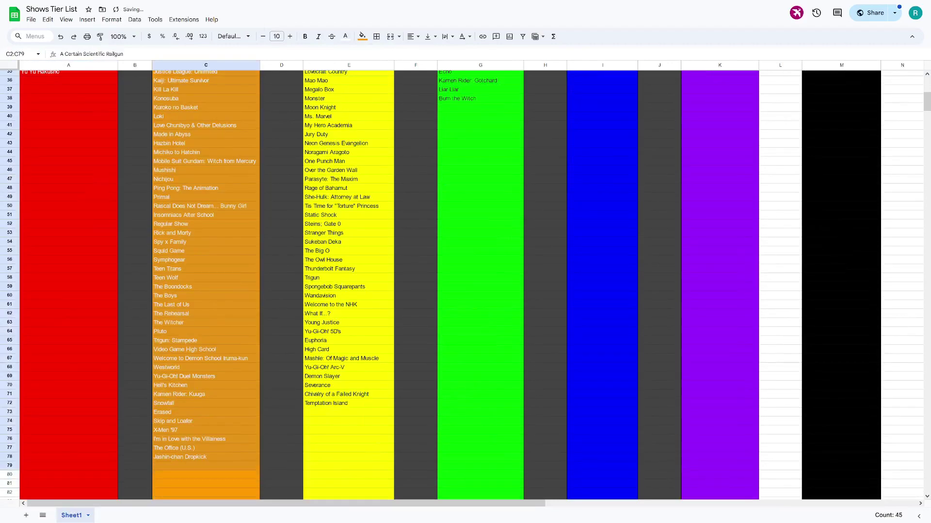
pyautogui.scroll(6, 465, 286)
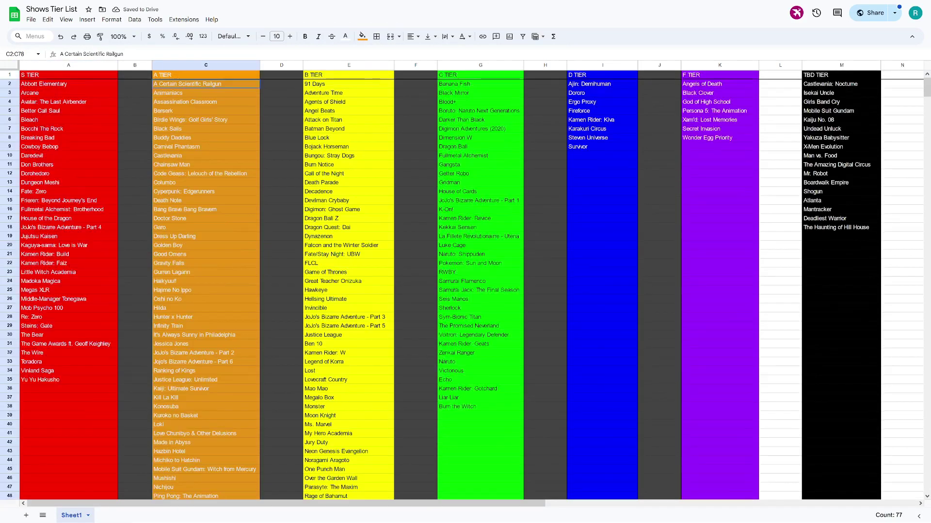
pyautogui.click(134, 19)
pyautogui.moveTo(155, 47)
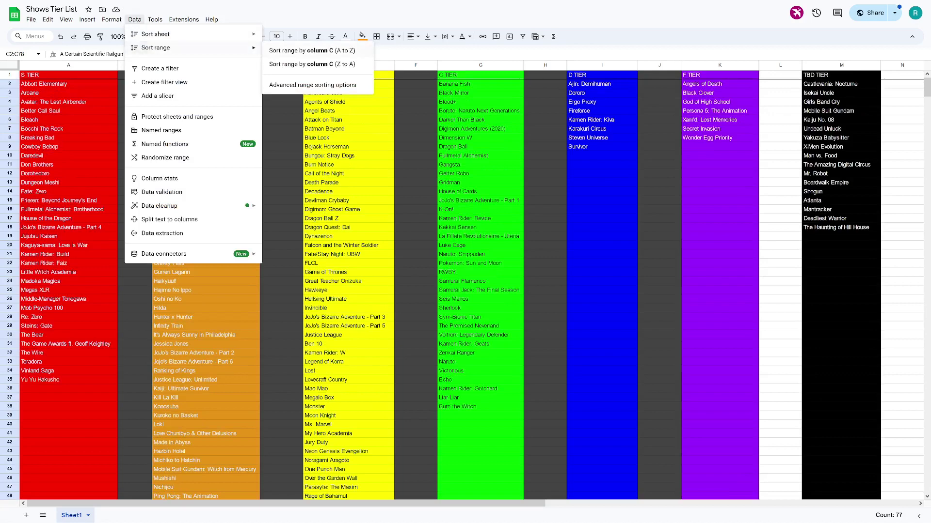
pyautogui.click(315, 50)
# Sort the B tier shows in E2:E72 alphabetically from A to Z.
pyautogui.click(349, 84)
pyautogui.hotkey('ctrl', 'shift', 'Down')
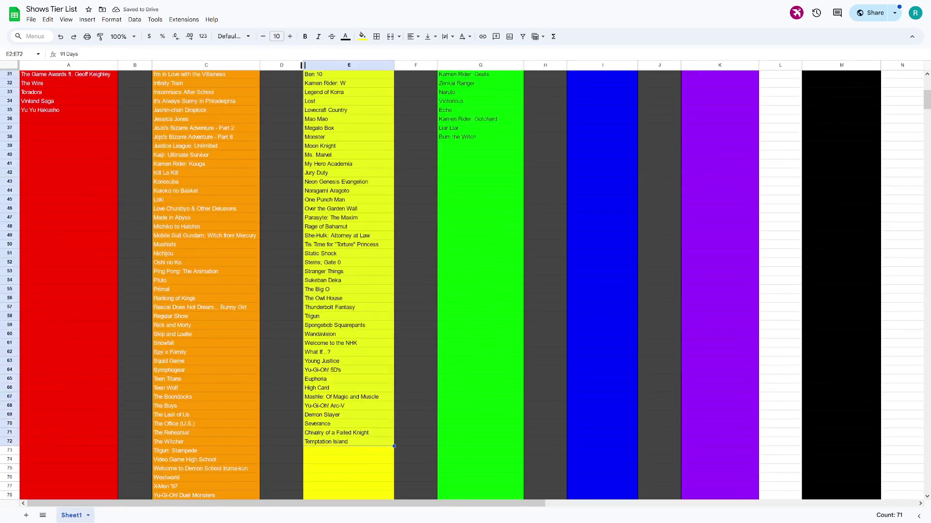
pyautogui.click(134, 20)
pyautogui.moveTo(155, 47)
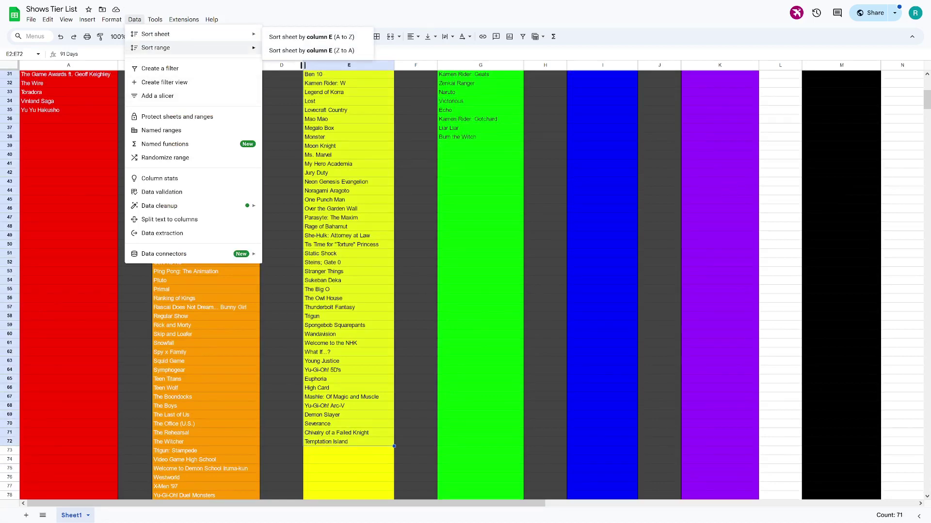
pyautogui.click(312, 50)
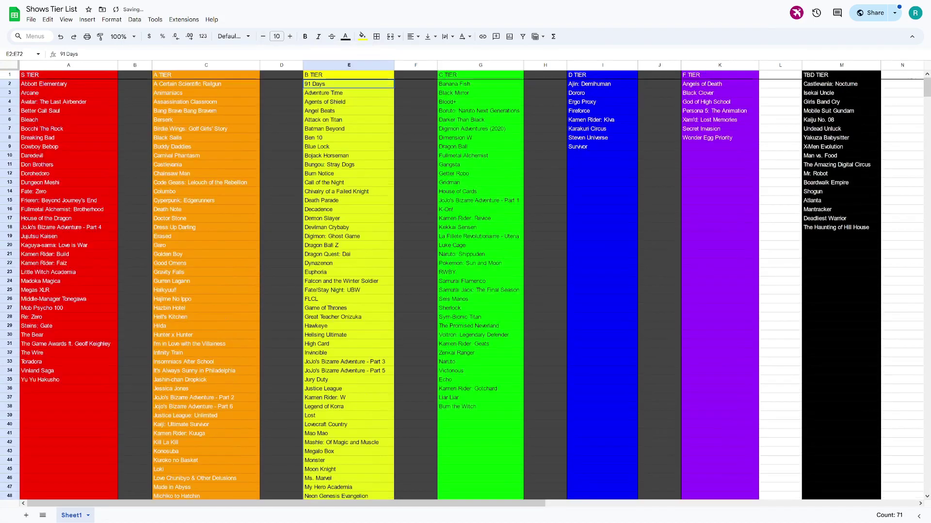
# Sort the C tier shows in G2:G38 alphabetically from A to Z.
pyautogui.moveTo(455, 84)
pyautogui.mouseDown()
pyautogui.moveTo(480, 415)
pyautogui.moveTo(480, 407)
pyautogui.mouseUp()
pyautogui.click(135, 20)
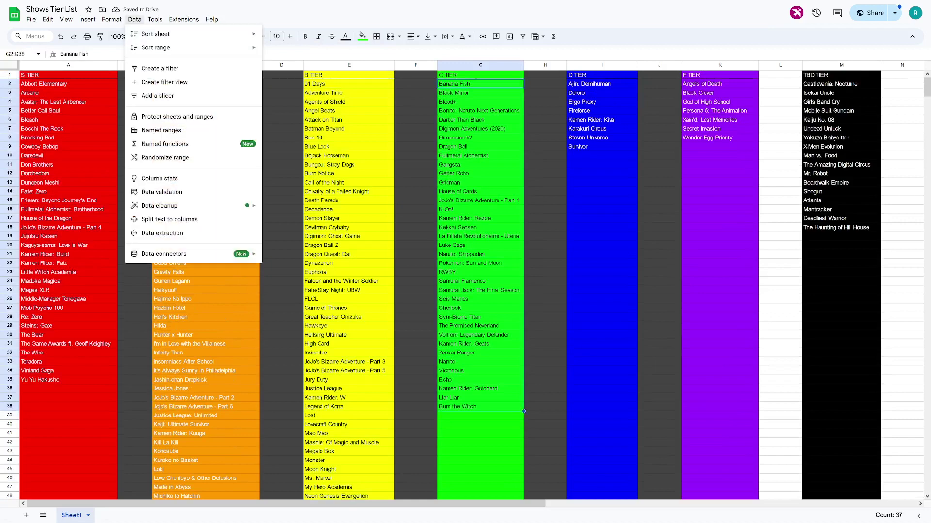
pyautogui.moveTo(155, 47)
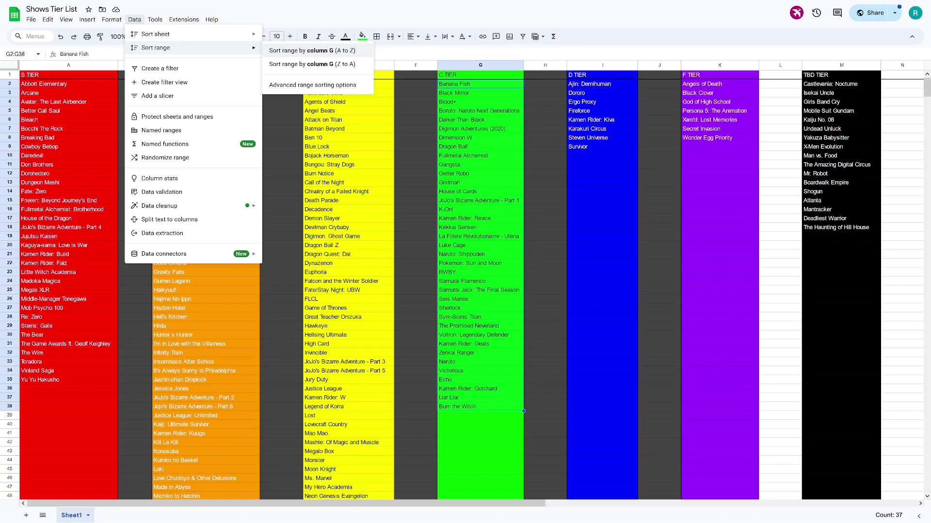
pyautogui.click(312, 50)
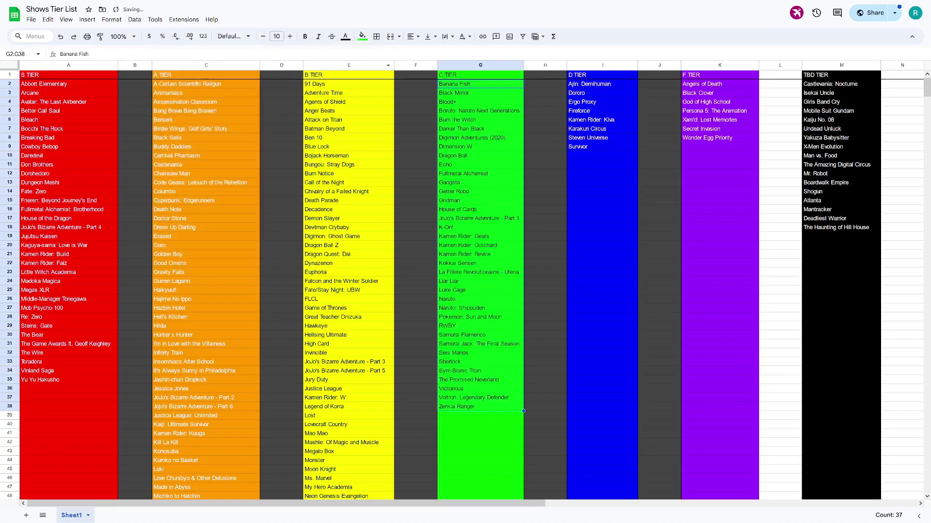
# Sort the D tier shows in I2:I9 alphabetically from A to Z.
pyautogui.click(602, 84)
pyautogui.hotkey('ctrl', 'shift', 'Down')
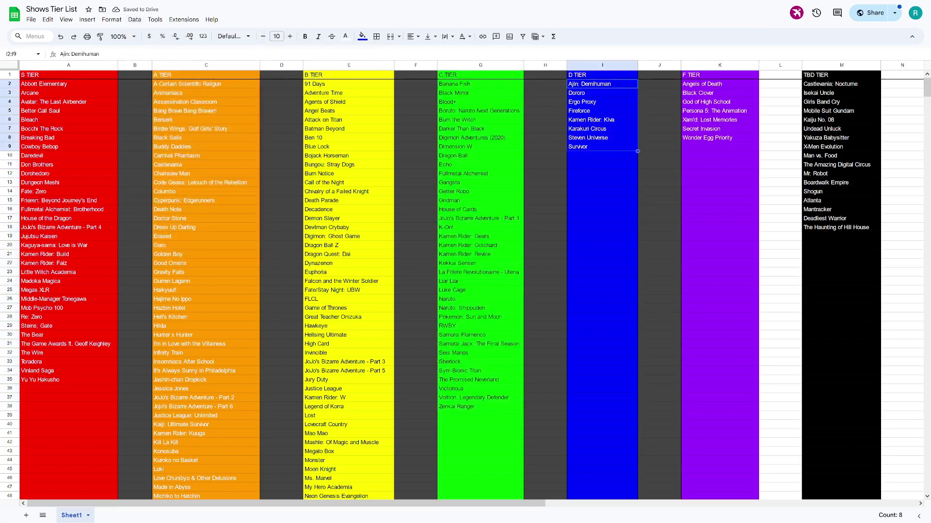
pyautogui.click(135, 19)
pyautogui.moveTo(155, 47)
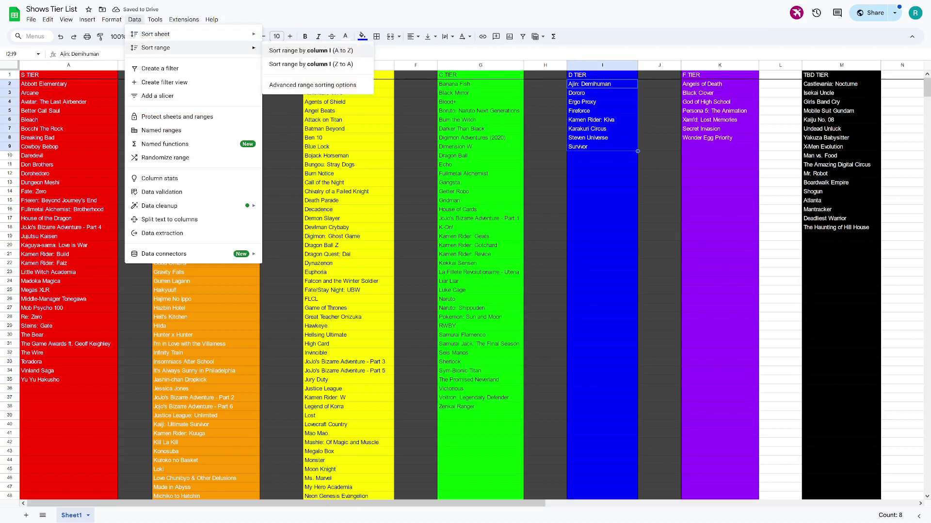
pyautogui.click(312, 51)
# Sort the F tier shows in K2:K8 alphabetically from A to Z.
pyautogui.click(720, 84)
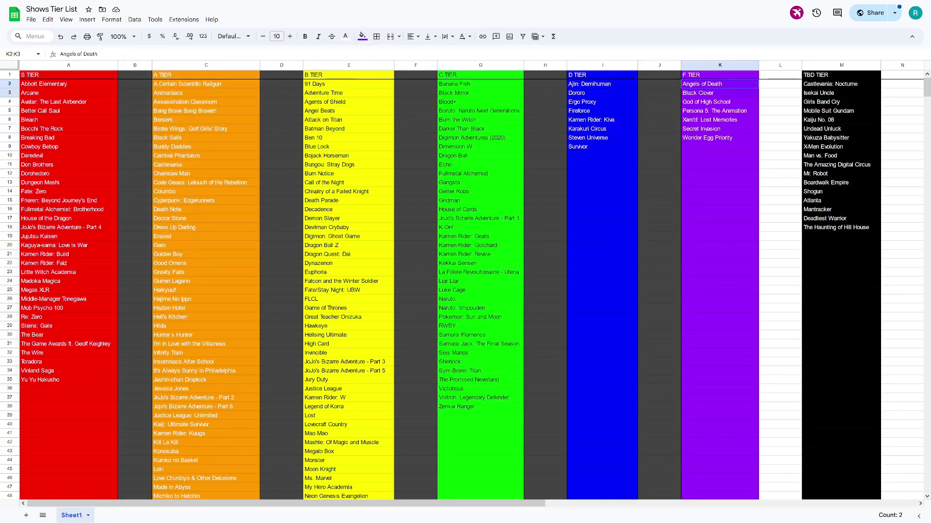
pyautogui.hotkey('ctrl', 'shift', 'Down')
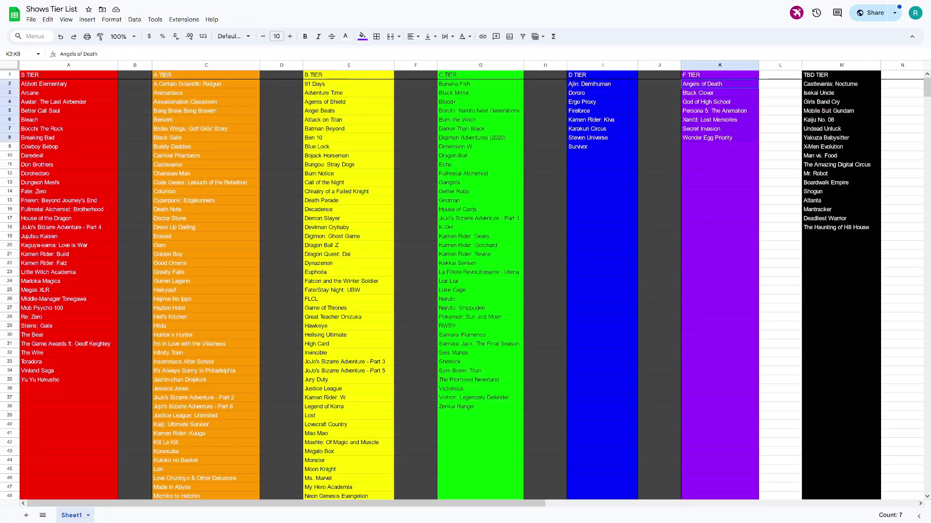
pyautogui.click(134, 19)
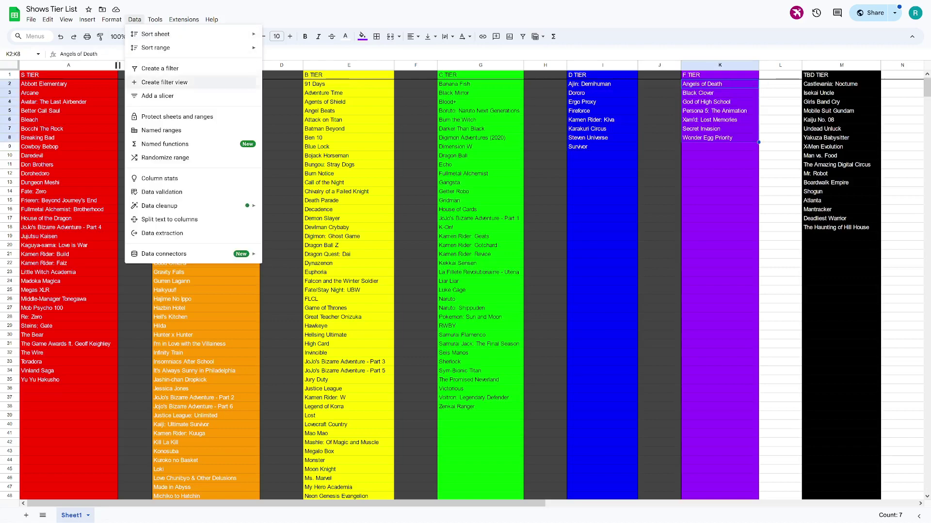
pyautogui.moveTo(155, 47)
pyautogui.click(311, 50)
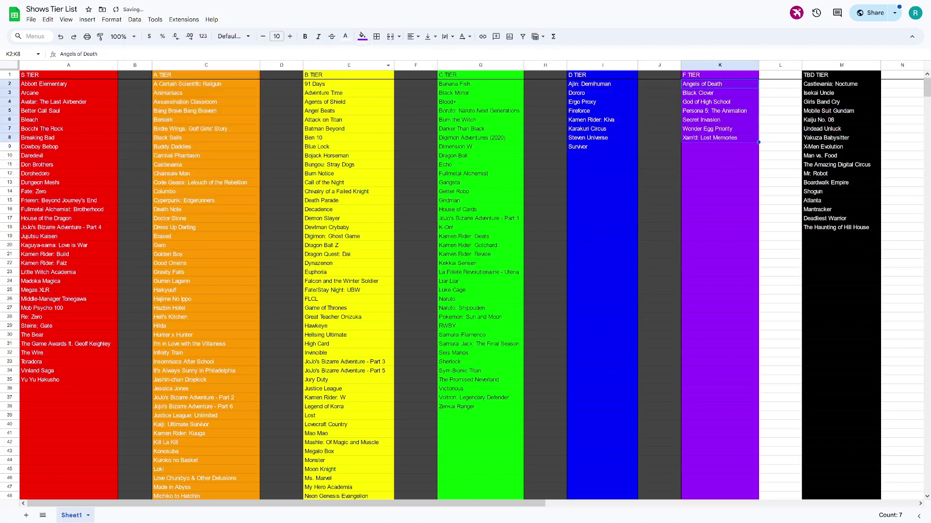
# Review the sorted F tier entries in K2:K8 and the B tier entries around Chivalry of a Failed Knight.
pyautogui.click(415, 165)
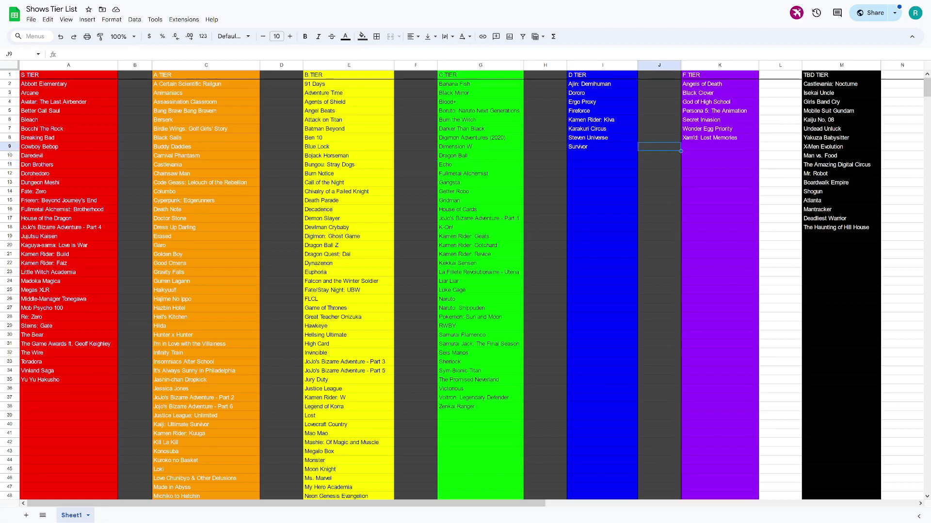
pyautogui.click(719, 111)
pyautogui.click(658, 111)
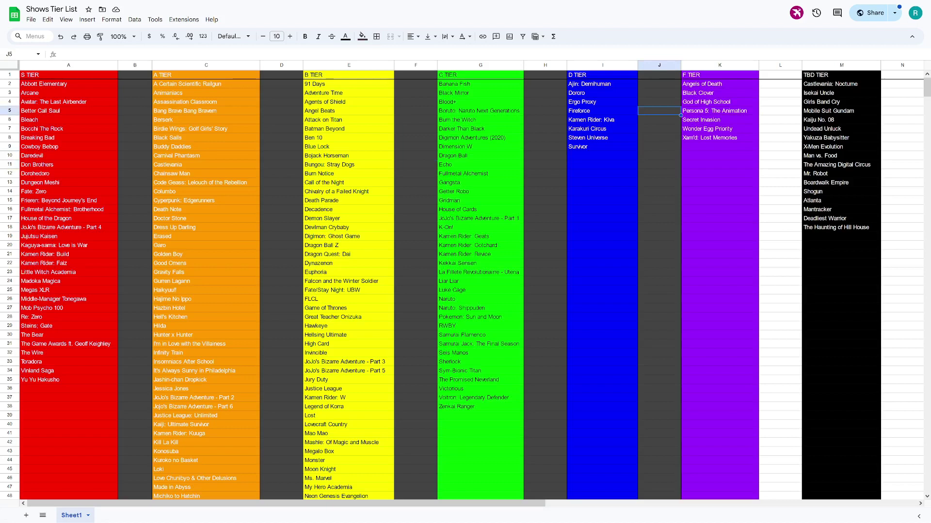
pyautogui.click(719, 111)
pyautogui.click(659, 110)
pyautogui.click(720, 120)
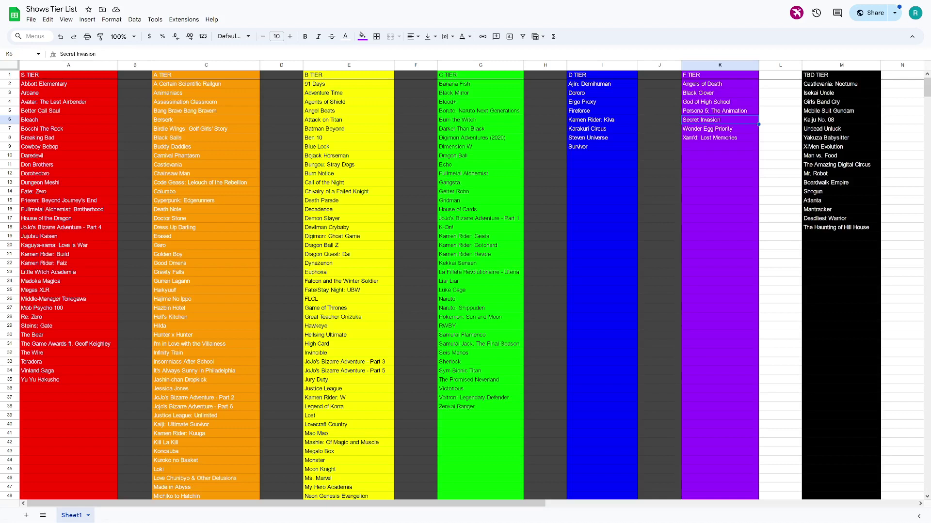
pyautogui.press('Down')
pyautogui.press('Down')
pyautogui.hotkey('shift', 'Up')
pyautogui.hotkey('shift', 'Up')
pyautogui.hotkey('shift', 'Up')
pyautogui.hotkey('shift', 'Up')
pyautogui.hotkey('shift', 'Up')
pyautogui.hotkey('shift', 'Up')
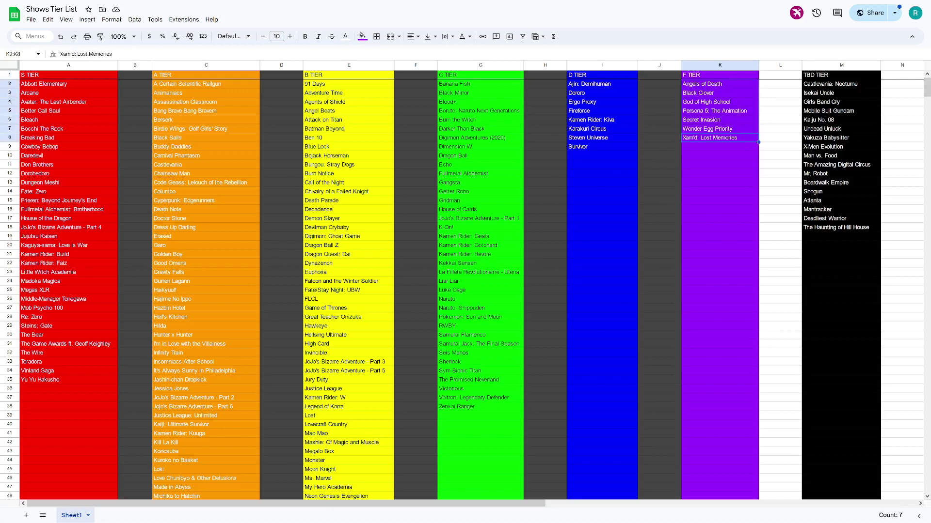
pyautogui.click(719, 138)
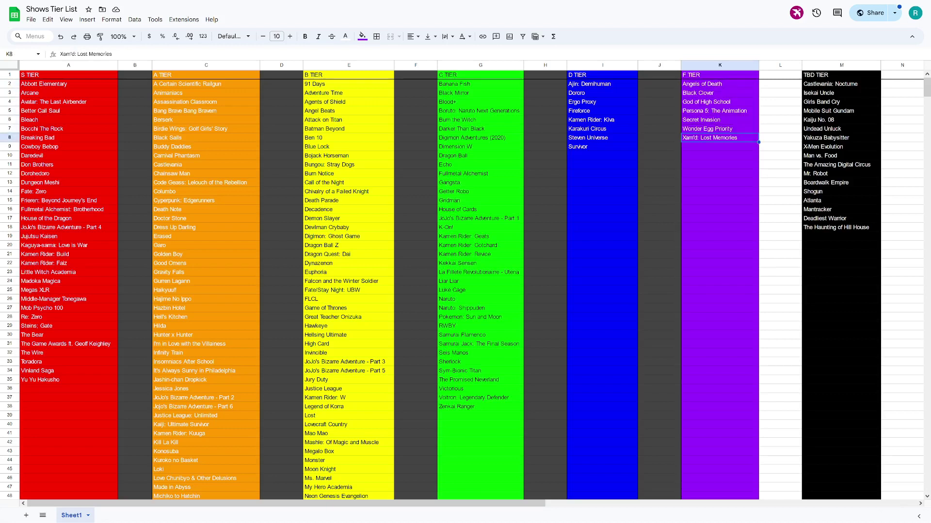
pyautogui.hotkey('shift', 'Up')
pyautogui.hotkey('shift', 'Up')
pyautogui.hotkey('shift', 'Up')
pyautogui.hotkey('shift', 'Up')
pyautogui.hotkey('shift', 'Up')
pyautogui.hotkey('shift', 'Up')
pyautogui.hotkey('shift', 'Down')
pyautogui.hotkey('shift', 'Down')
pyautogui.hotkey('shift', 'Down')
pyautogui.hotkey('shift', 'Down')
pyautogui.hotkey('shift', 'Down')
pyautogui.hotkey('shift', 'Down')
pyautogui.press('Down')
pyautogui.press('Down')
pyautogui.press('Down')
pyautogui.press('Down')
pyautogui.press('Up')
pyautogui.press('Down')
pyautogui.press('Down')
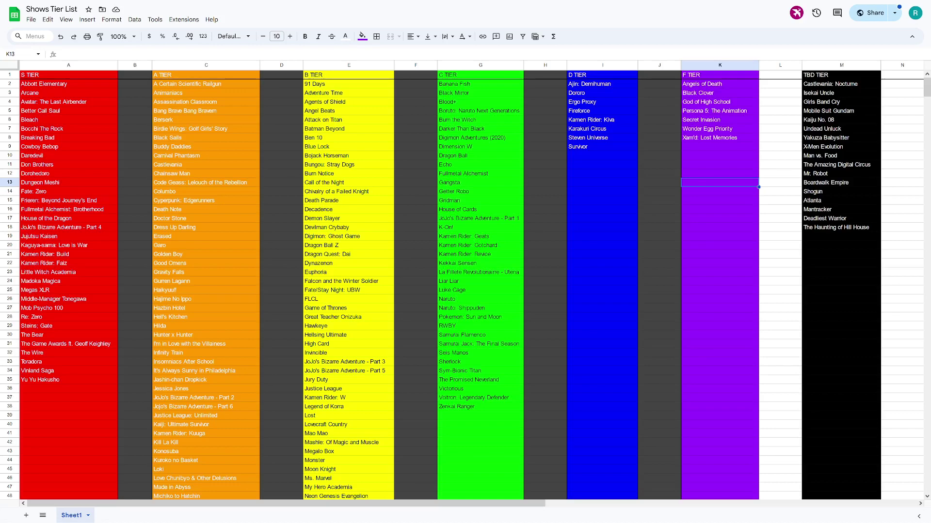
pyautogui.click(348, 236)
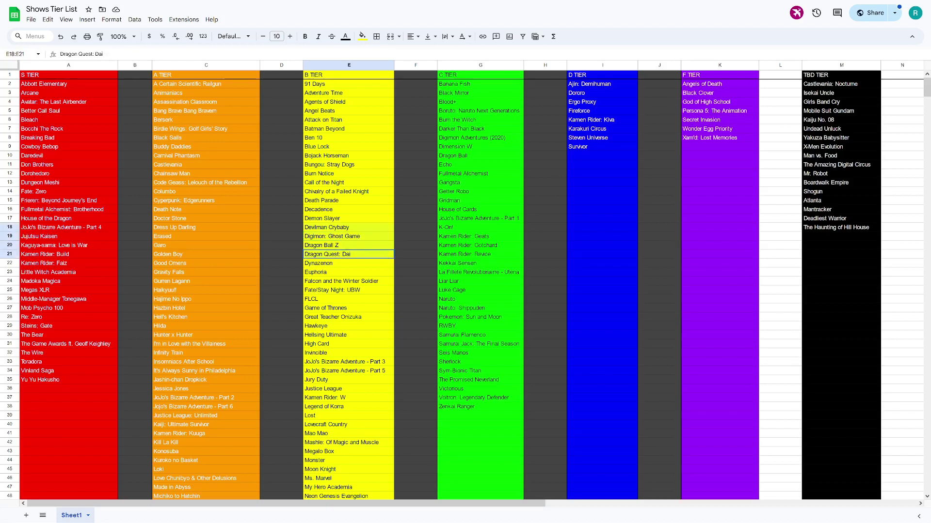
pyautogui.click(349, 191)
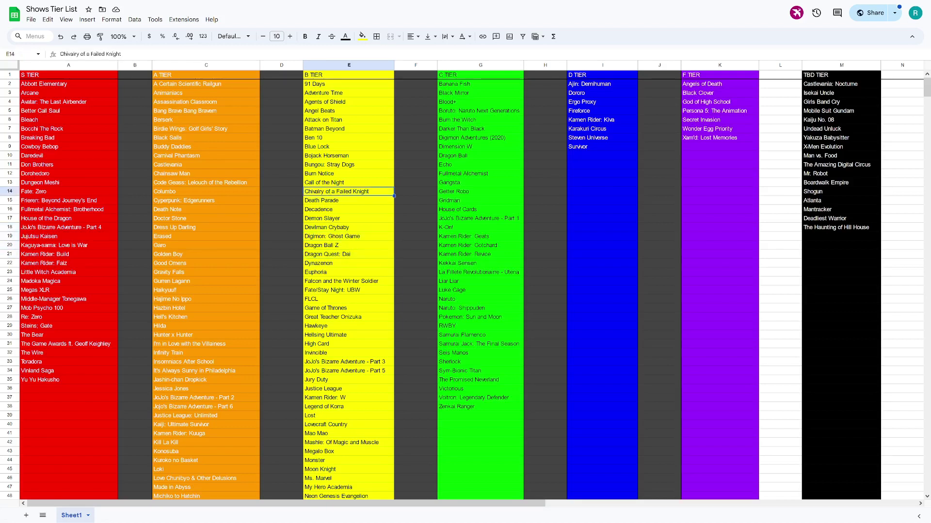